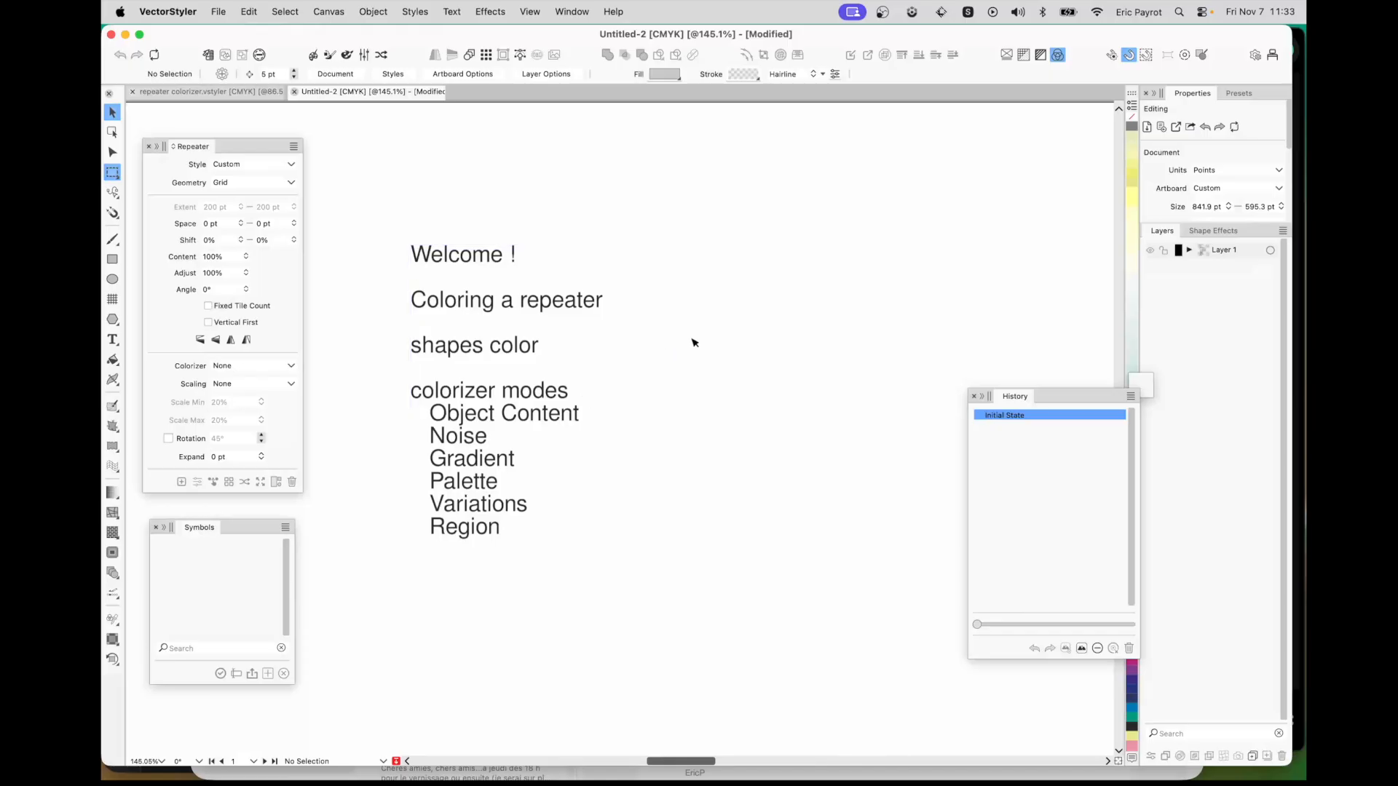
Move the text frame with the topic list towards the right side of the artboard
click(514, 334)
drag(514, 307, 955, 308)
click(627, 265)
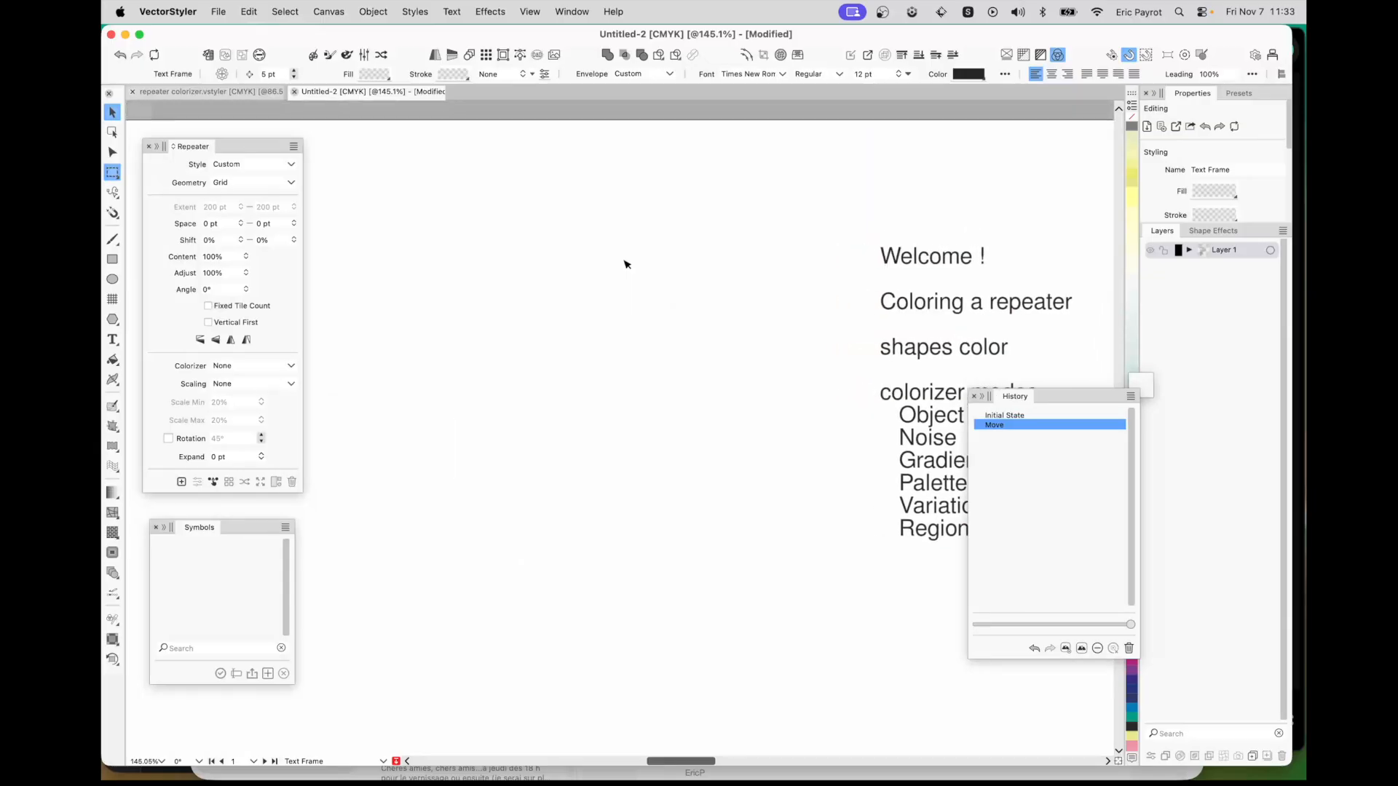
Draw a small square near the artboard's upper-left corner and a circle of similar size just below it
scroll(626, 264, left, 5)
click(113, 260)
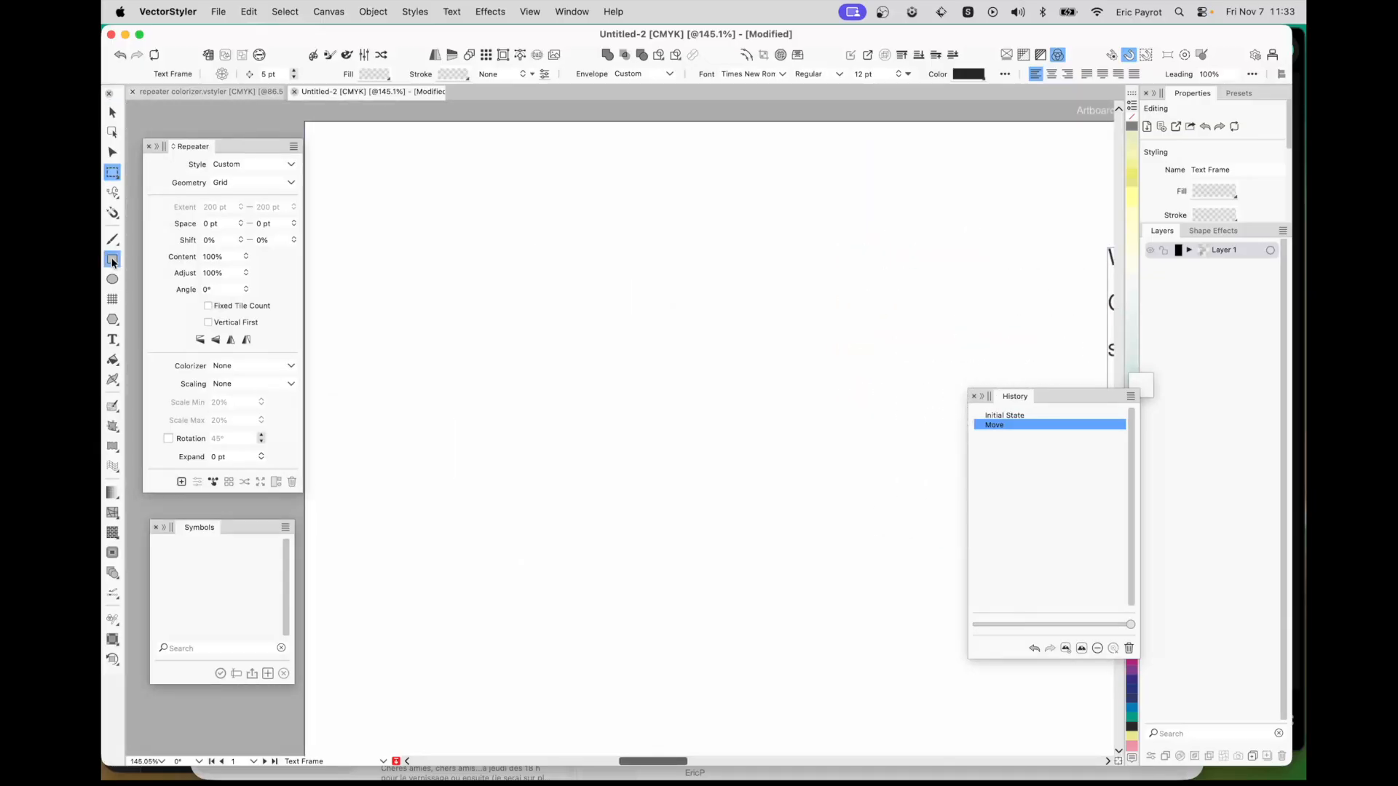
drag(369, 201, 395, 226)
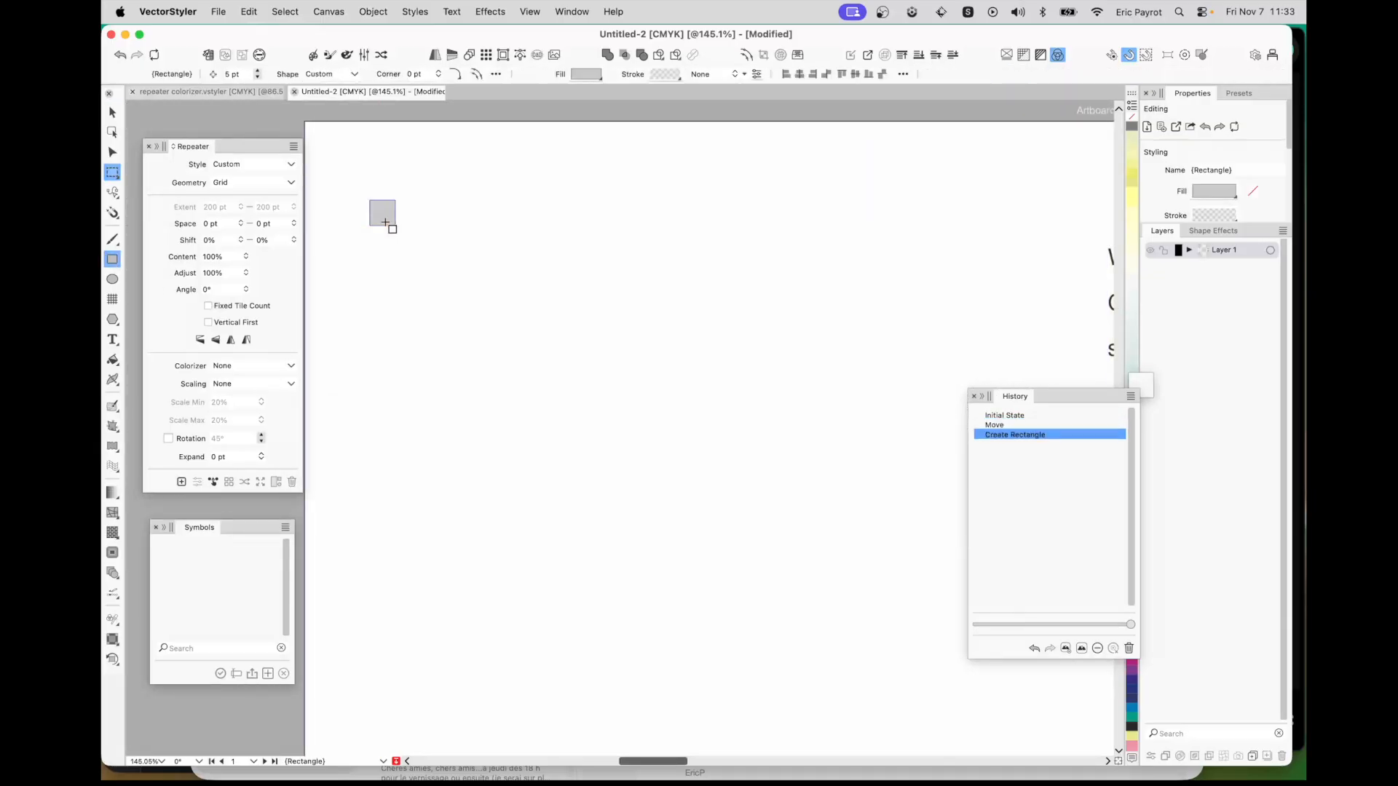
click(112, 280)
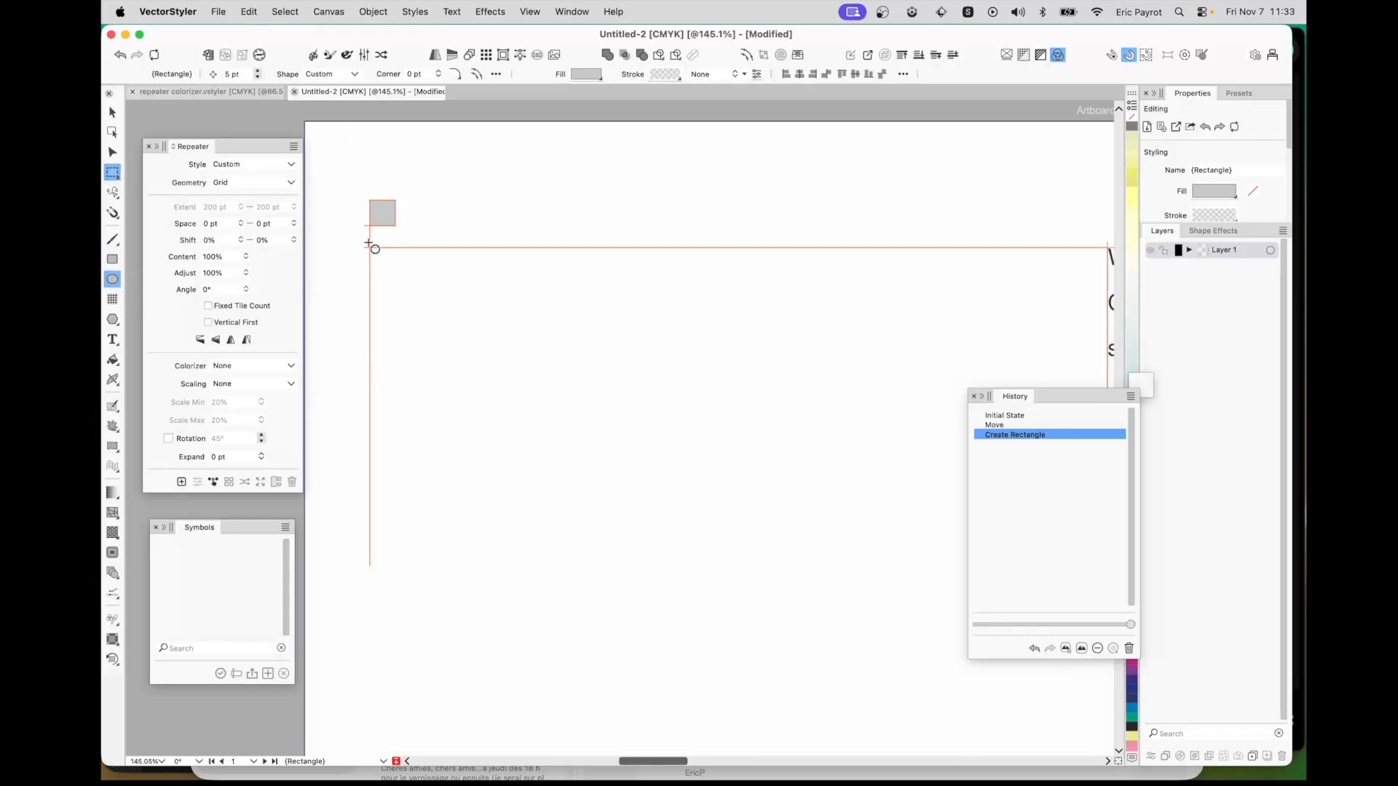
drag(370, 249, 398, 276)
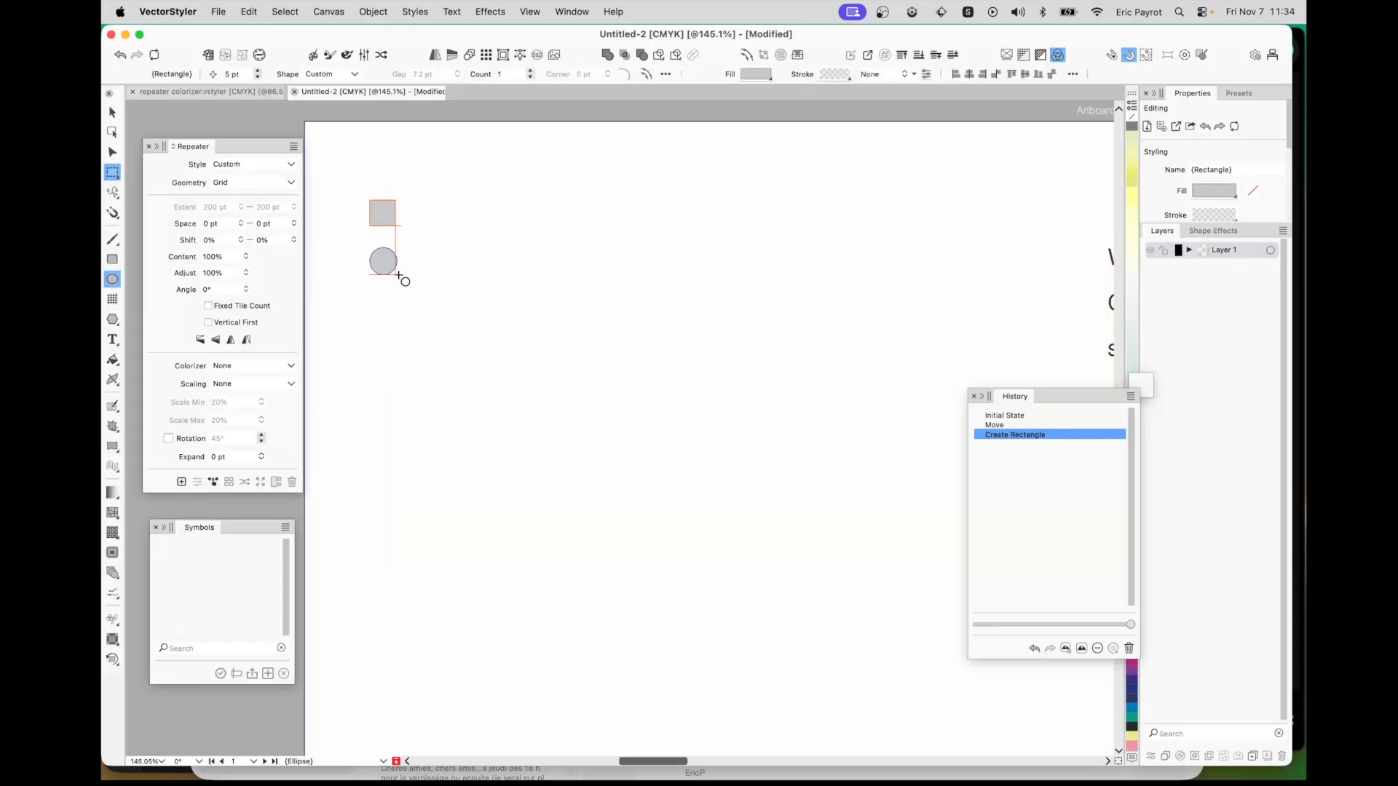
Fill the small square with yellow and the circle with blue
click(113, 112)
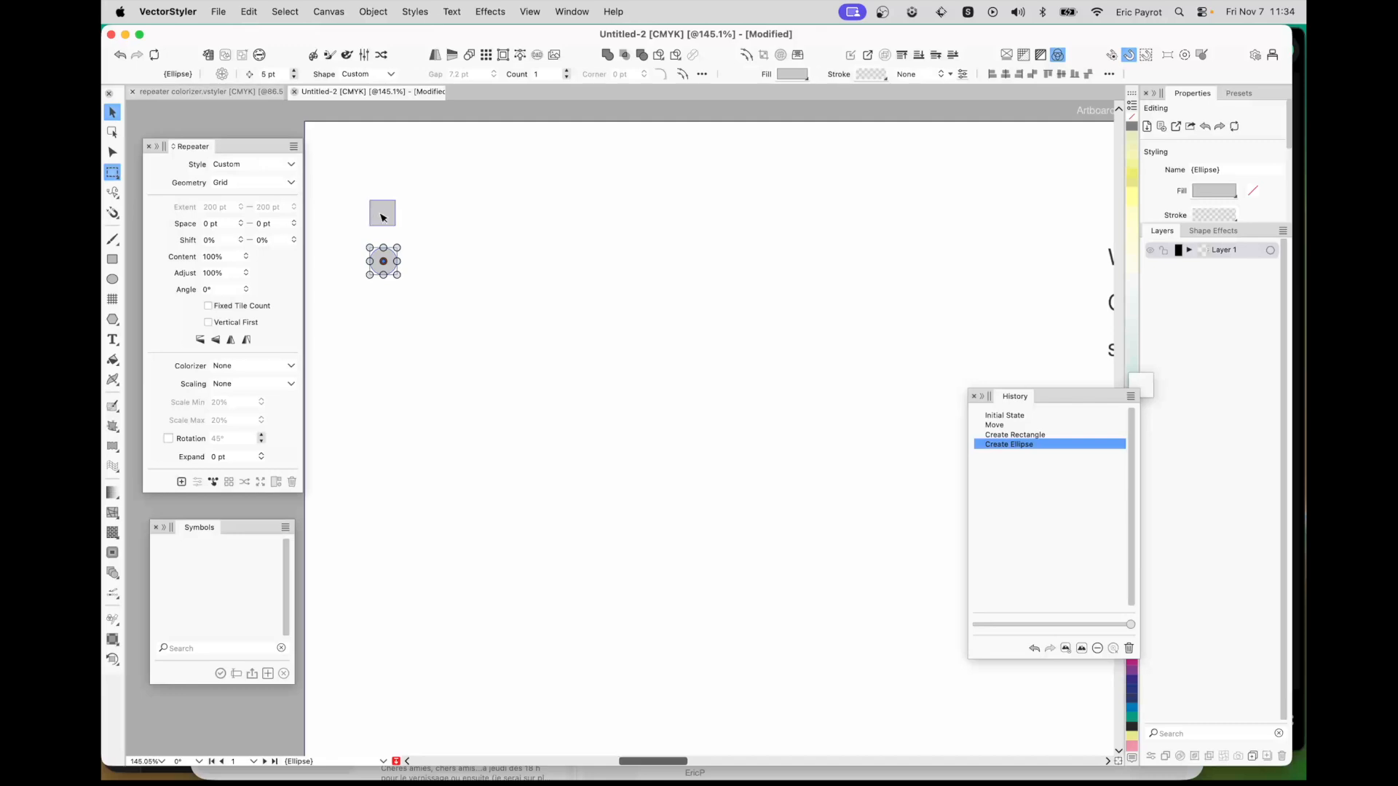
click(382, 214)
scroll(1130, 234, down, 5)
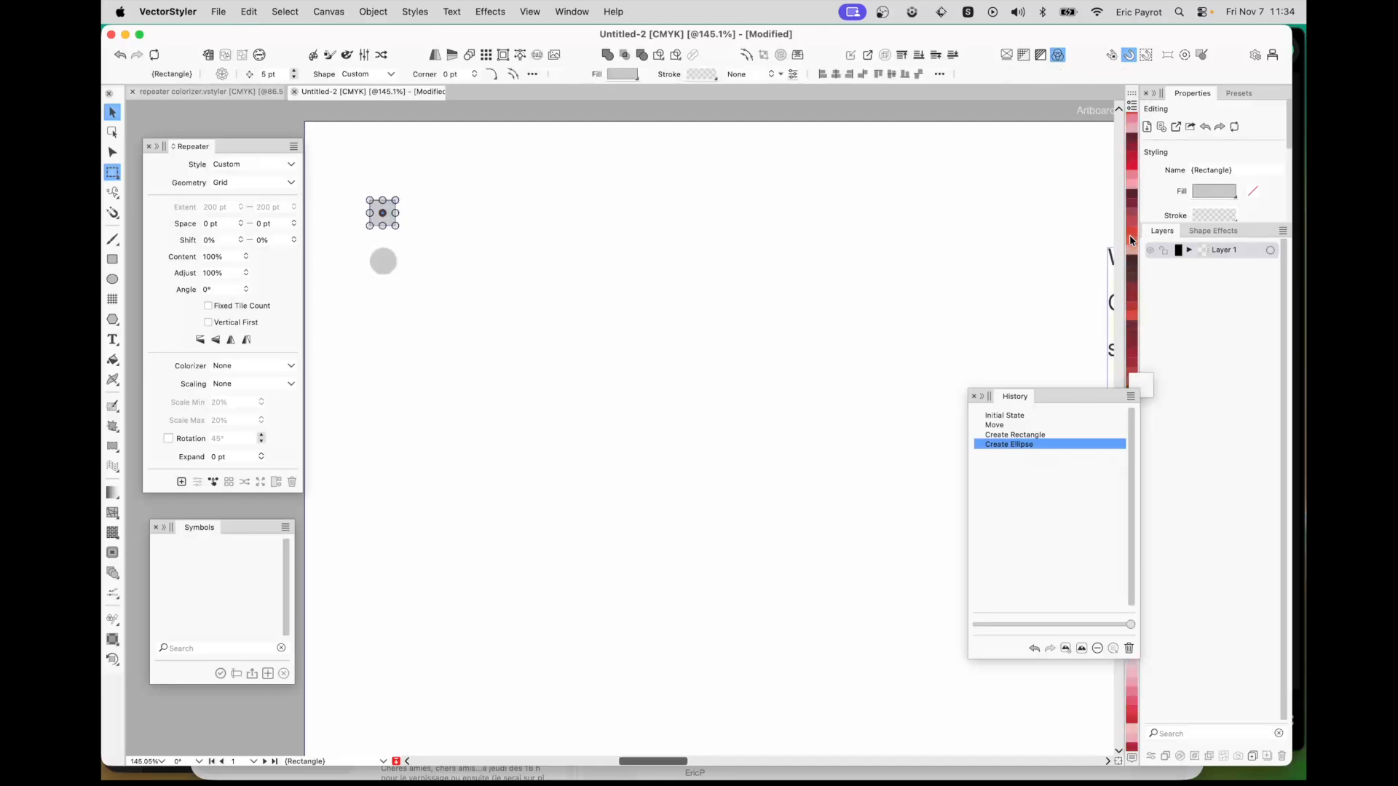
scroll(1131, 229, down, 5)
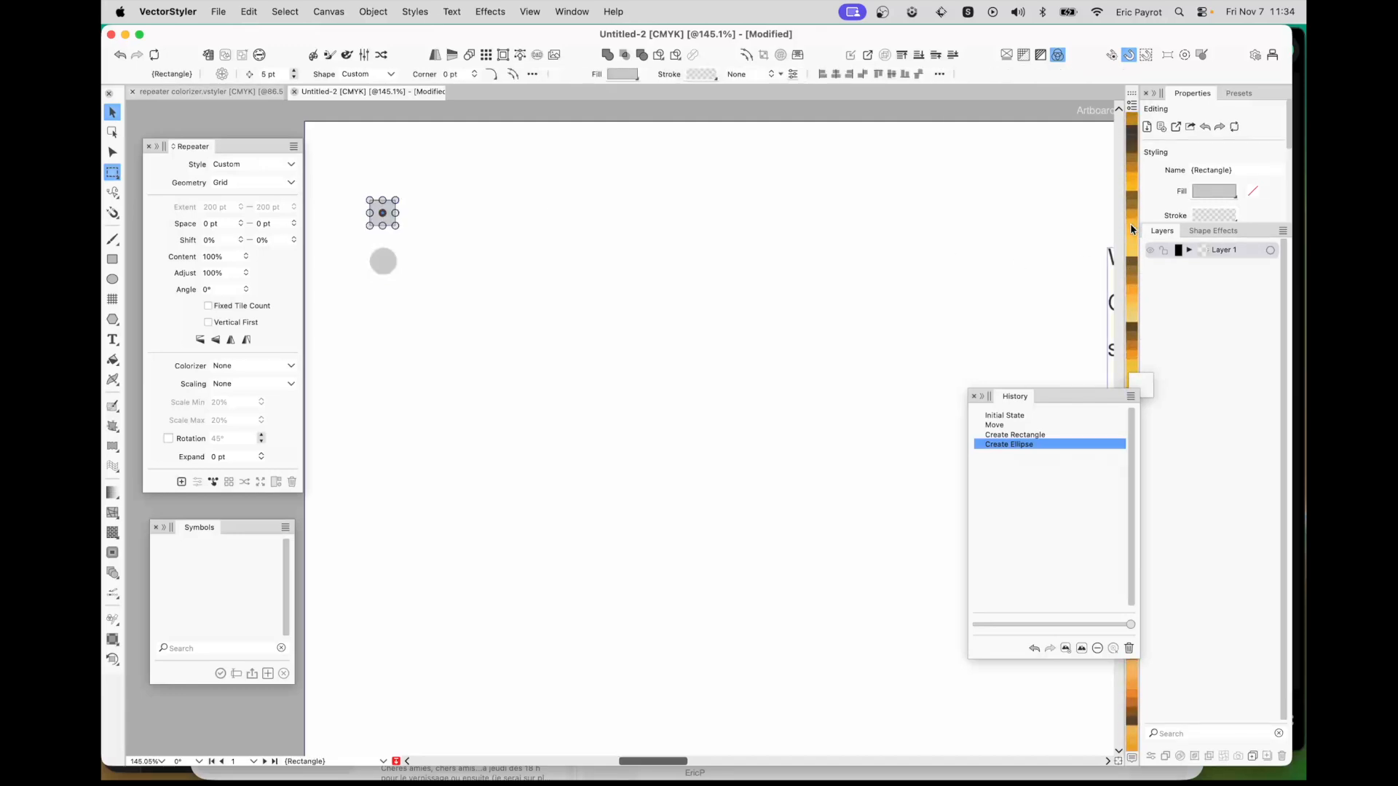
scroll(1132, 230, down, 3)
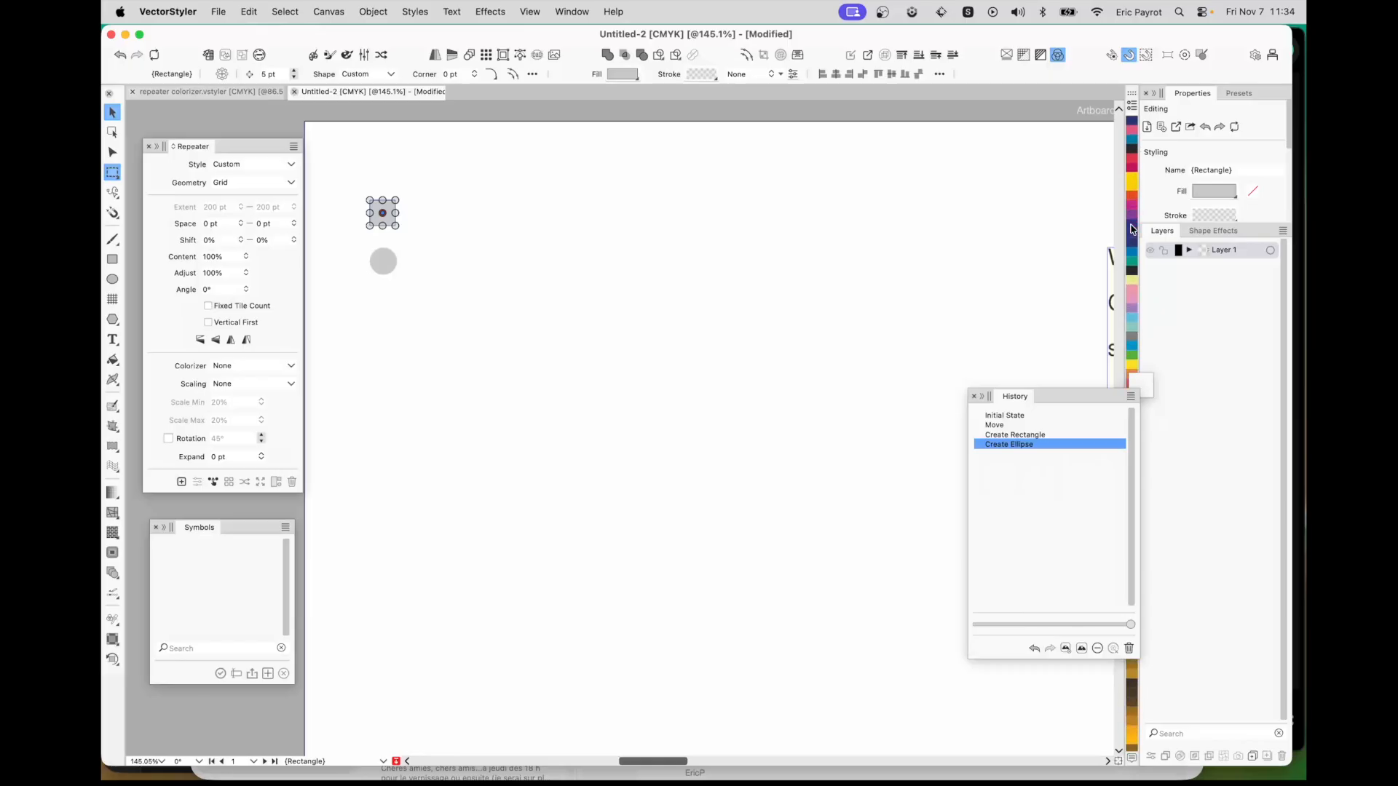
click(1133, 180)
click(383, 261)
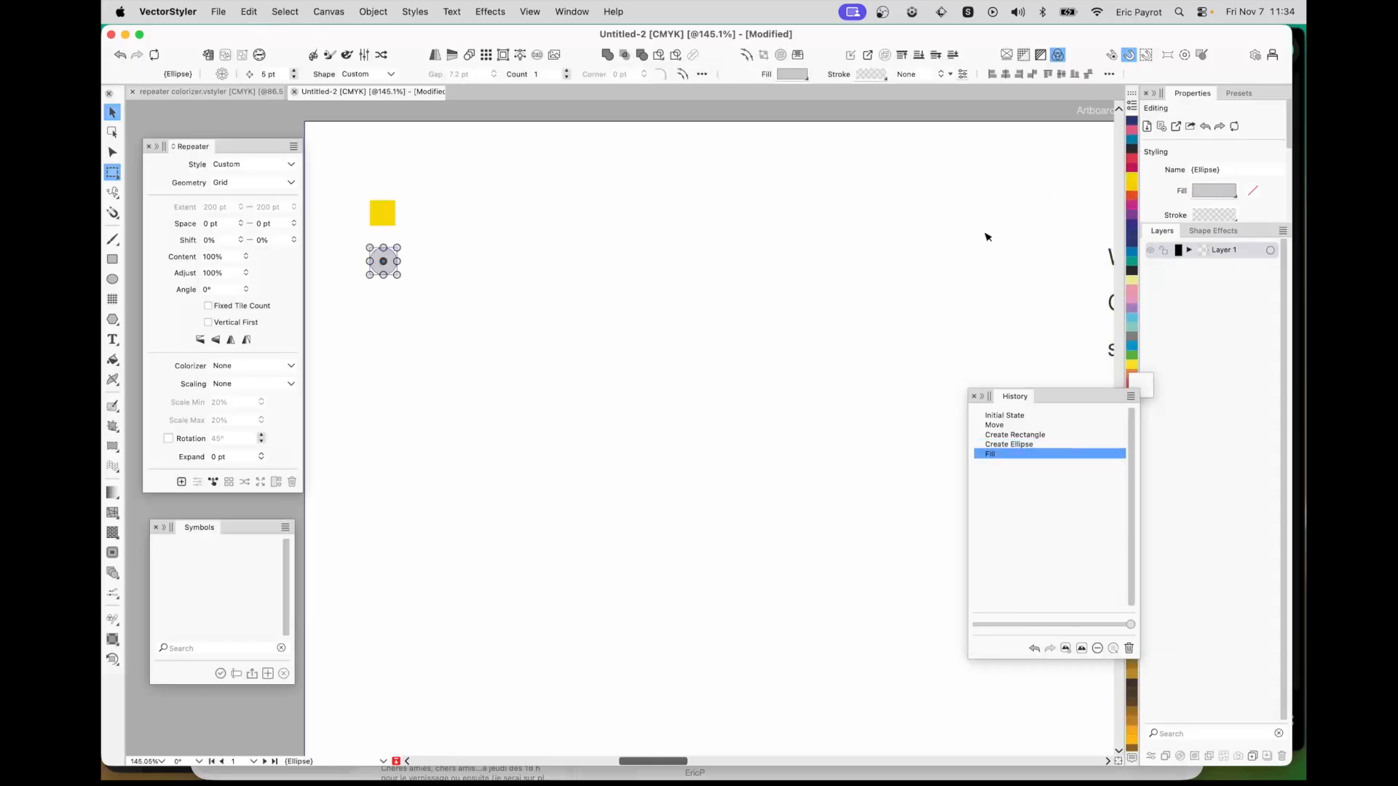
click(1133, 257)
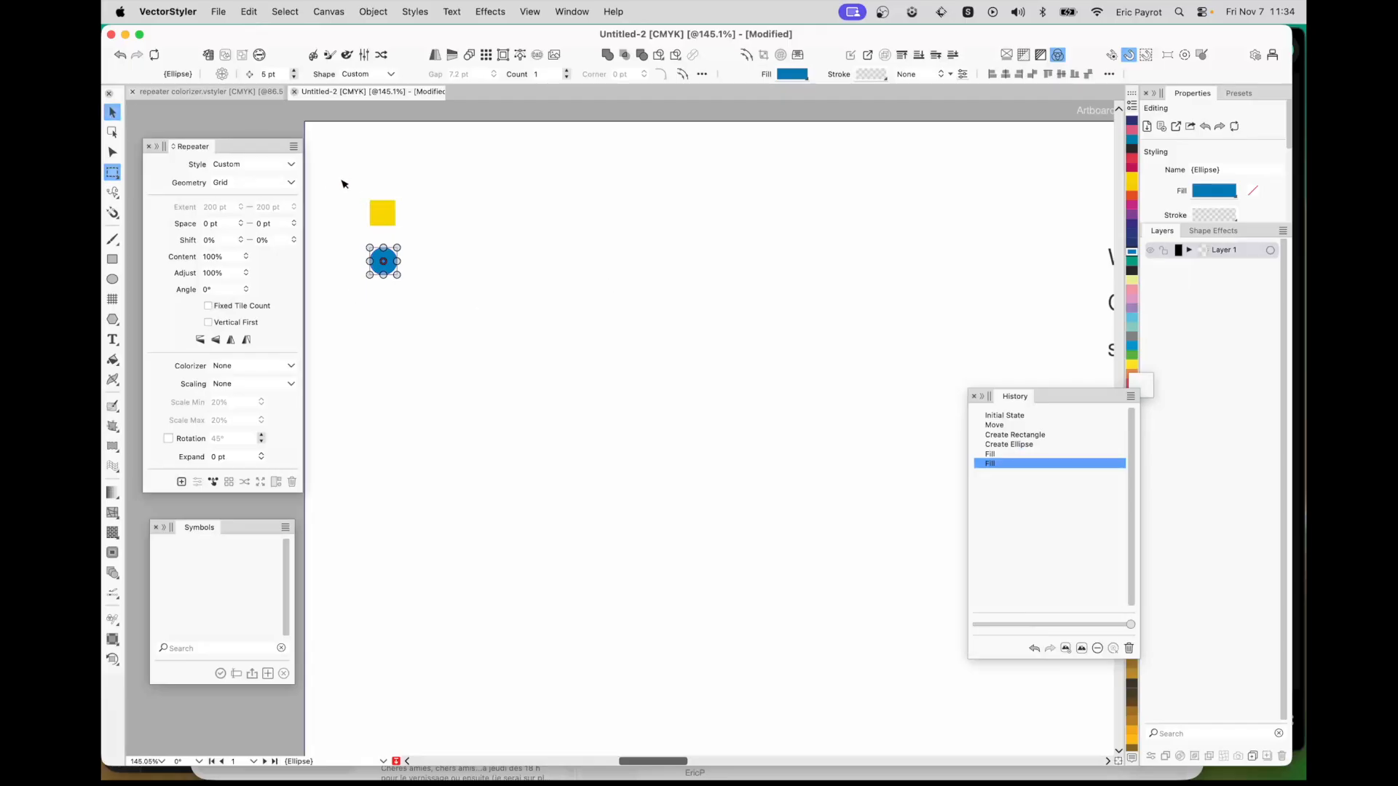
Draw a large square to the right of the two small shapes and fill it with green
click(112, 259)
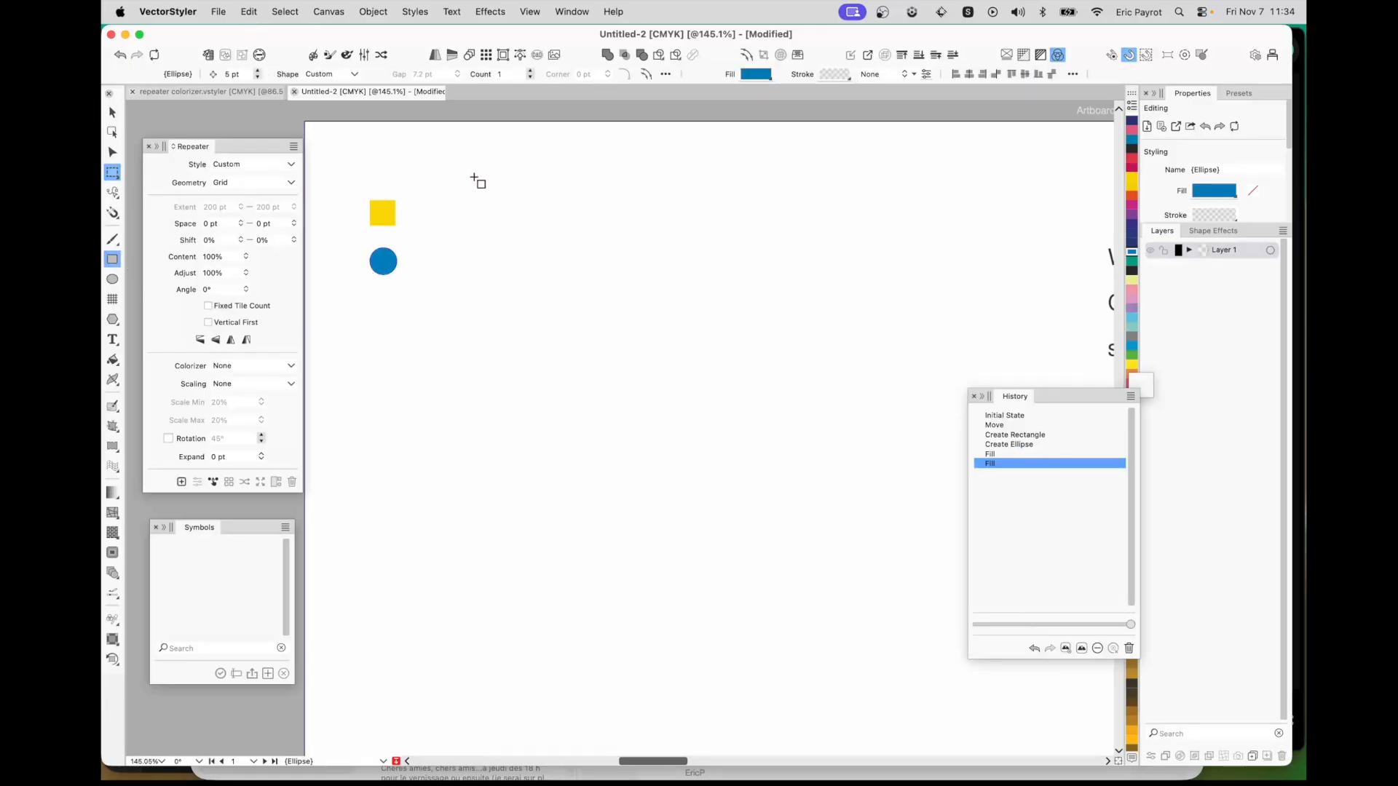
mouse_move(474, 177)
mouse_down()
mouse_move(656, 325)
mouse_move(800, 402)
mouse_up()
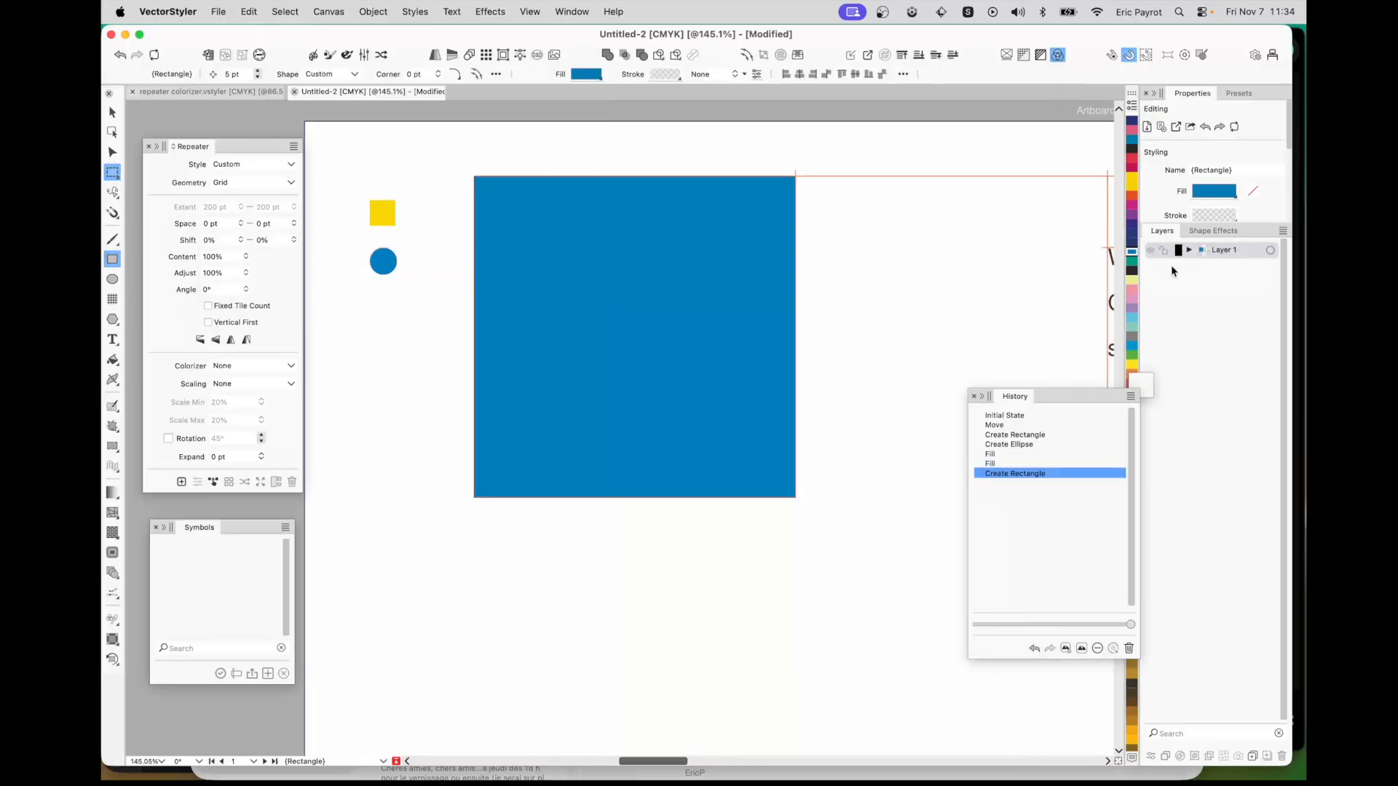
click(1131, 261)
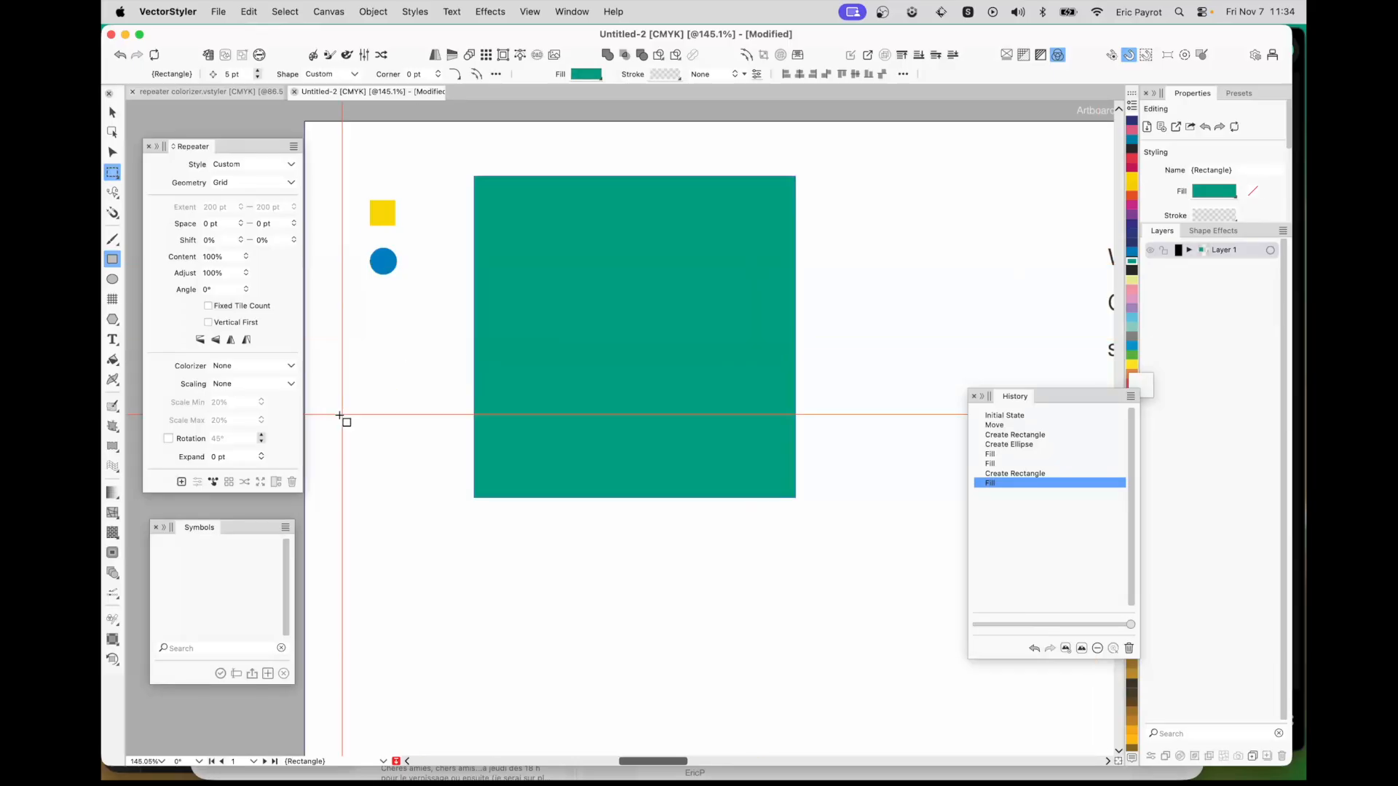
Create a grid repeater from the yellow square, the blue circle and the large green square
click(293, 146)
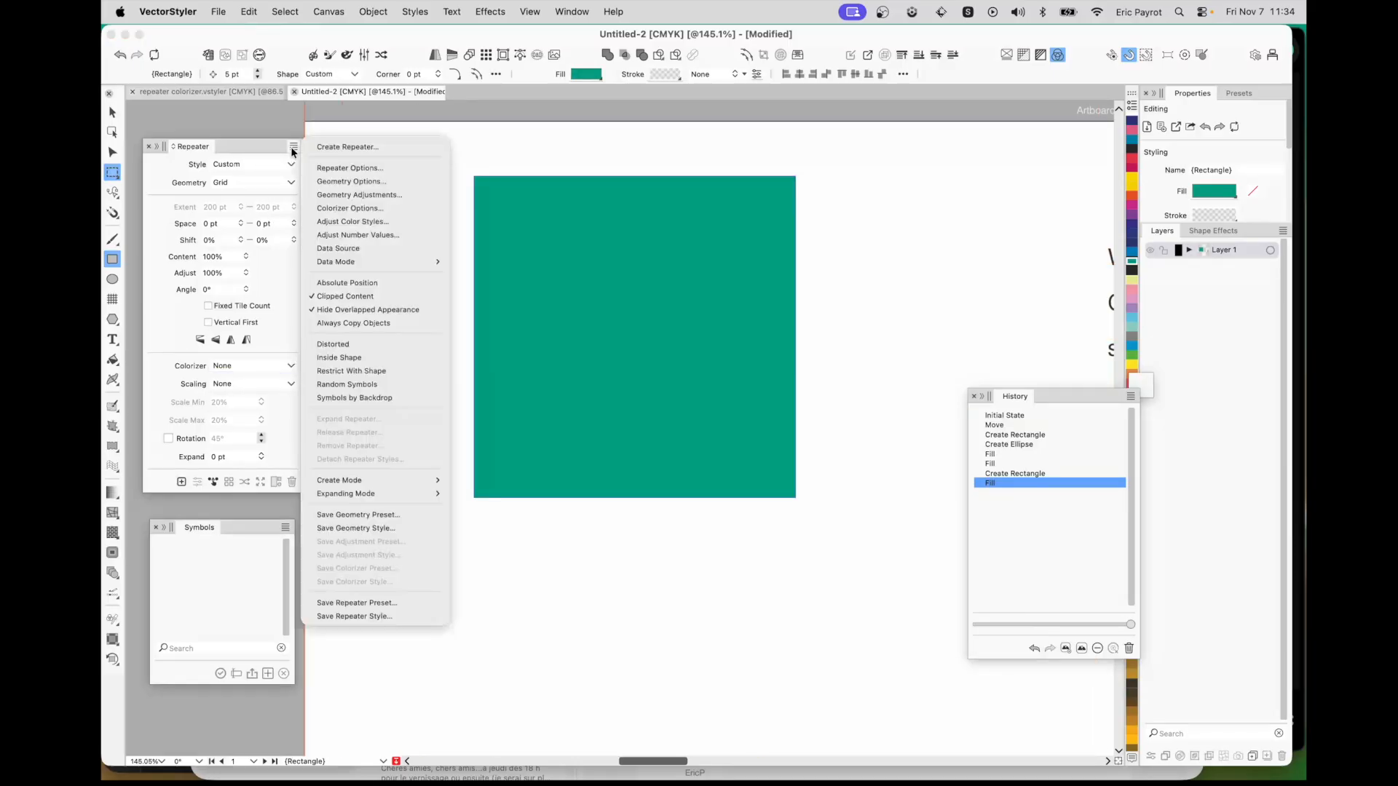
mouse_move(386, 480)
click(109, 114)
click(111, 113)
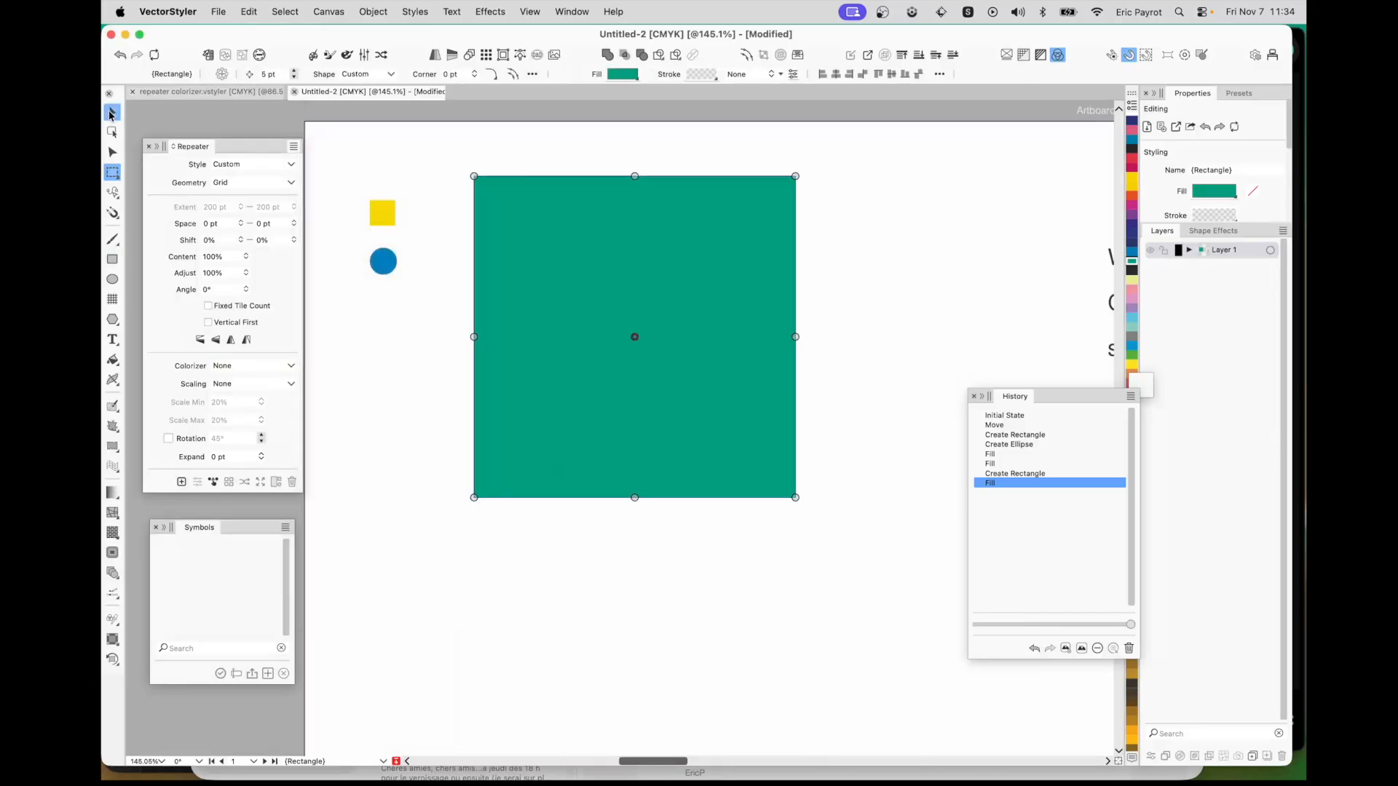
drag(876, 146, 352, 554)
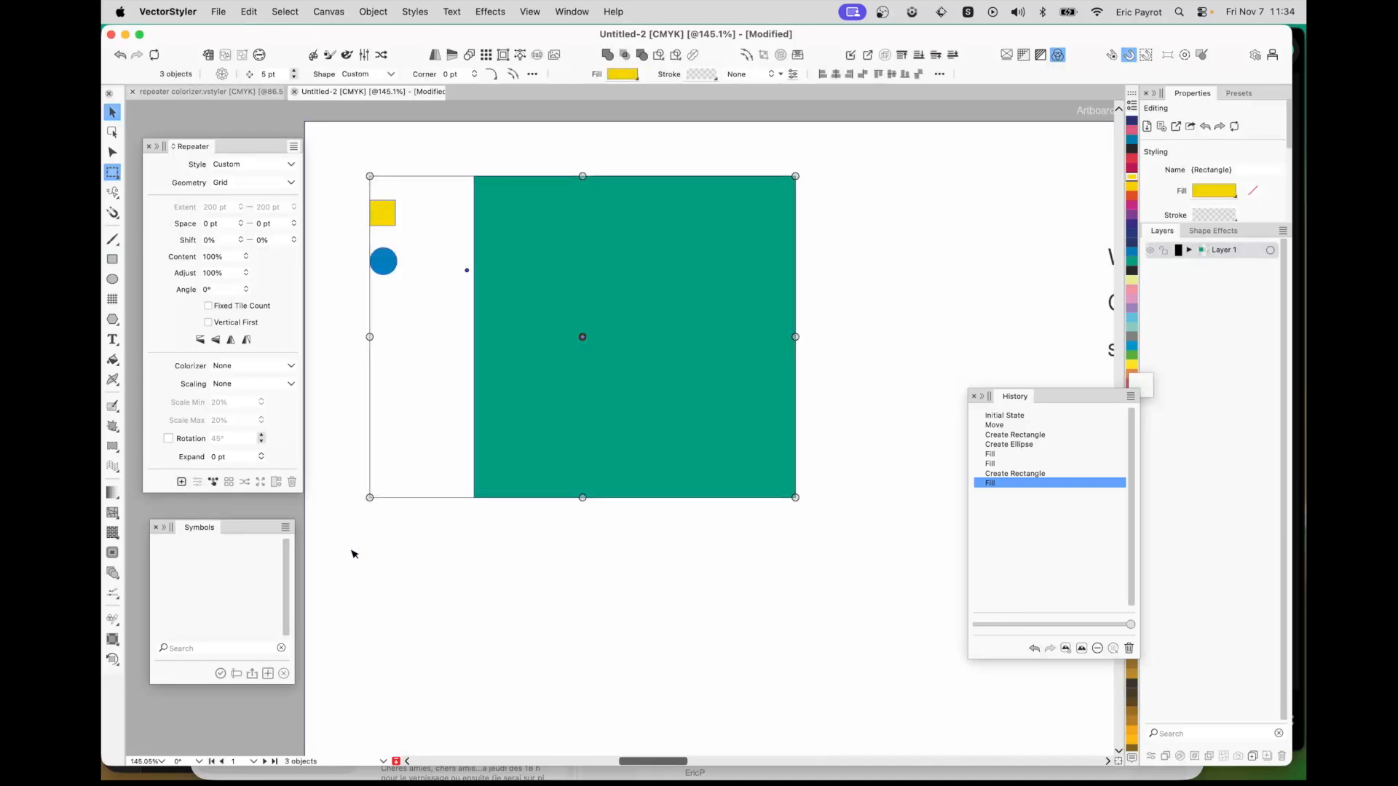
click(182, 483)
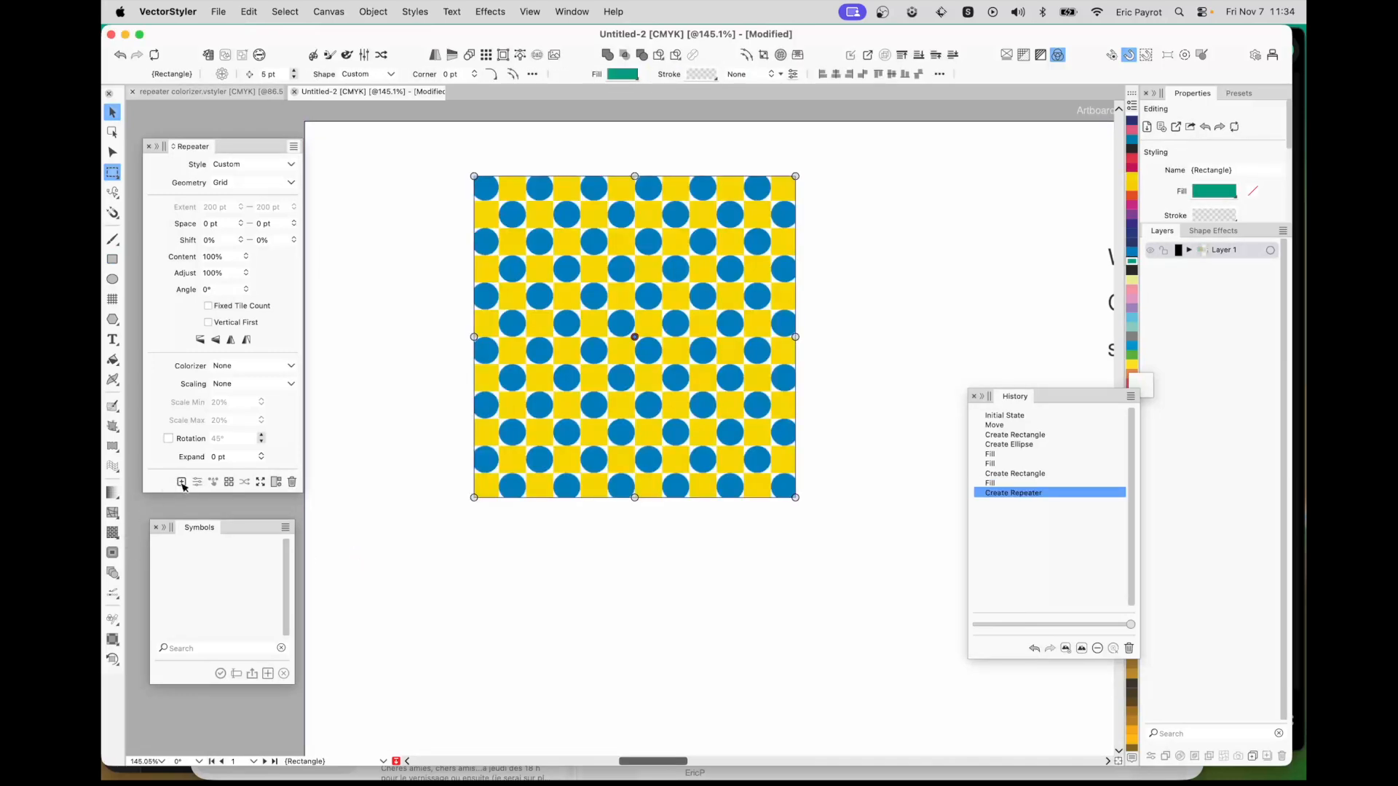
click(652, 555)
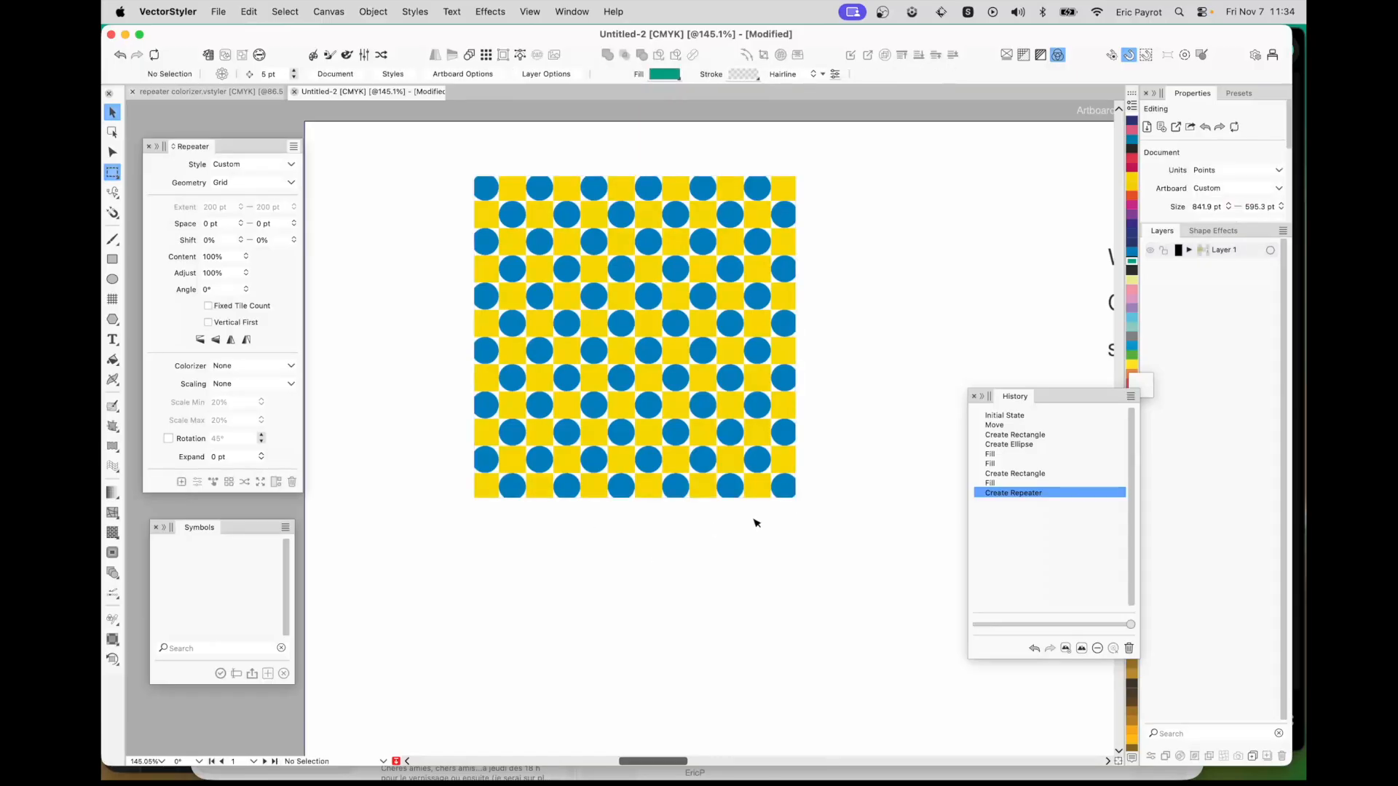
Try a magenta fill on the circle inside the repeater and set it back to blue
click(1189, 250)
click(1199, 267)
click(1221, 282)
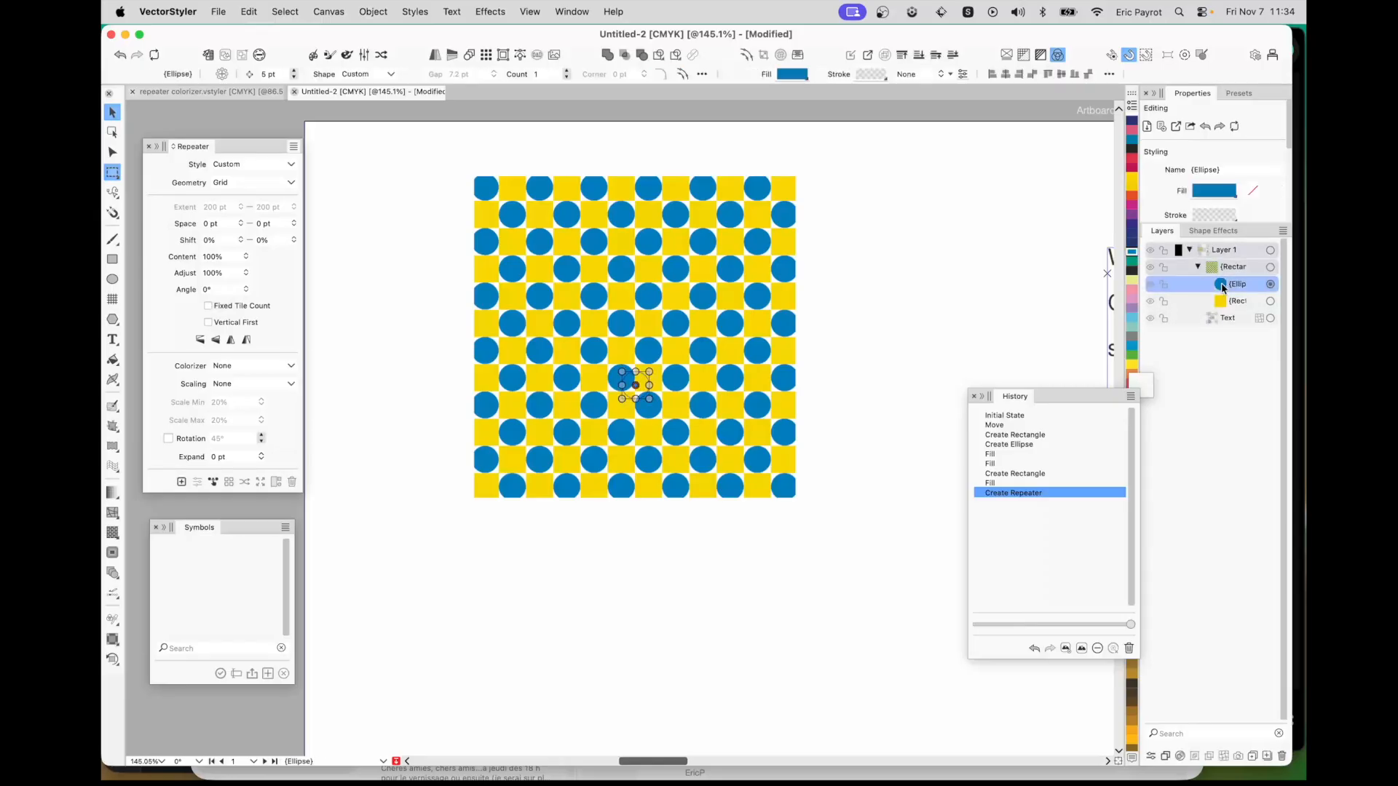
click(1134, 206)
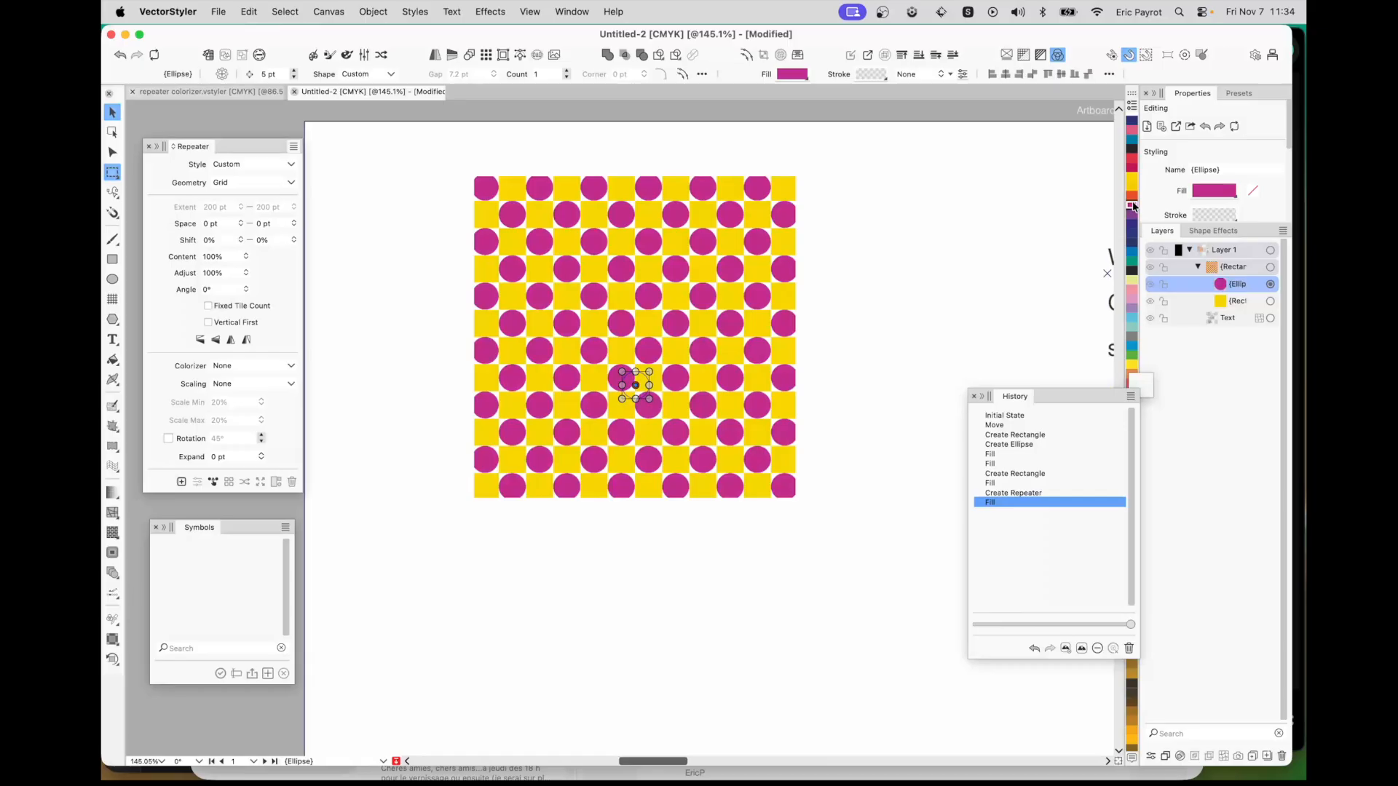
click(1134, 246)
click(1134, 253)
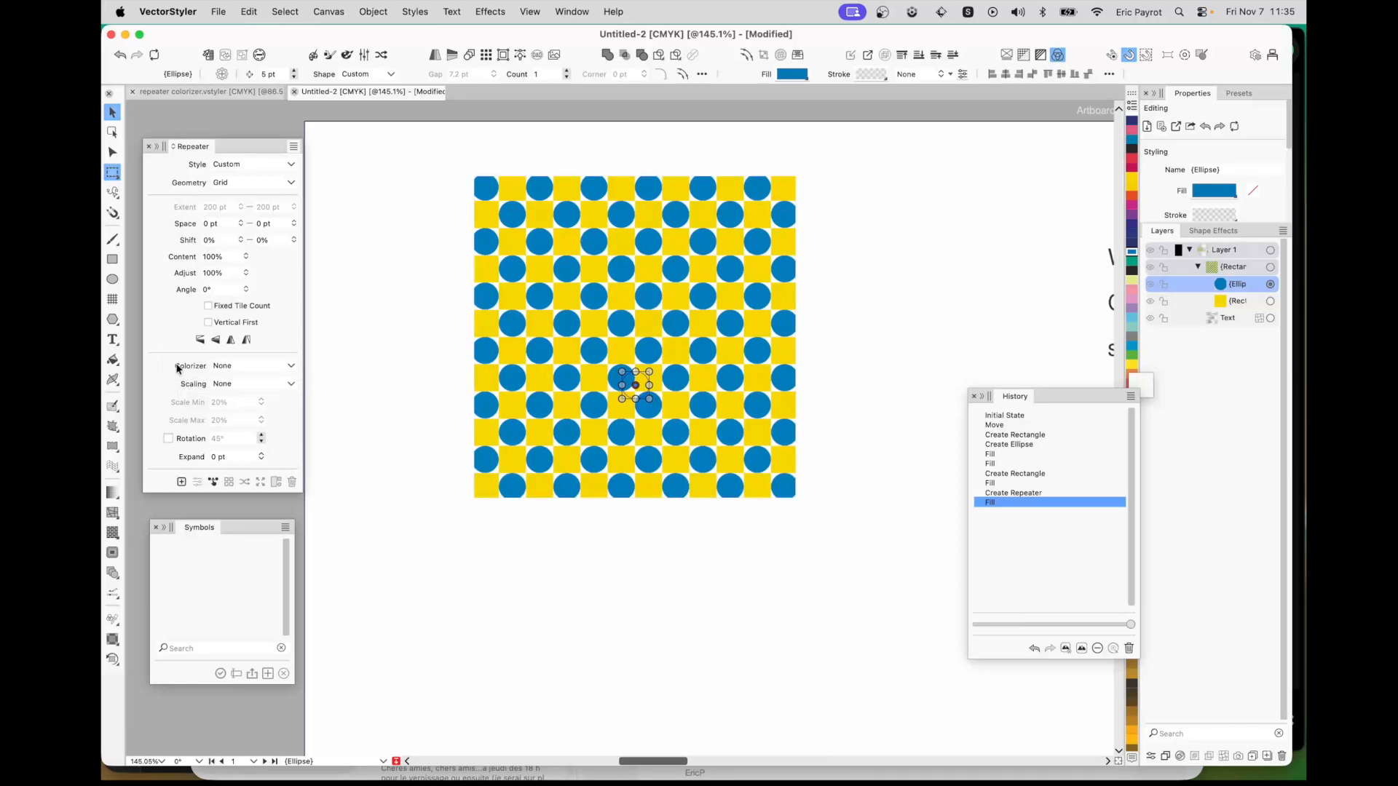
Set the colorizer of the repeater rectangle to Object Content
click(290, 367)
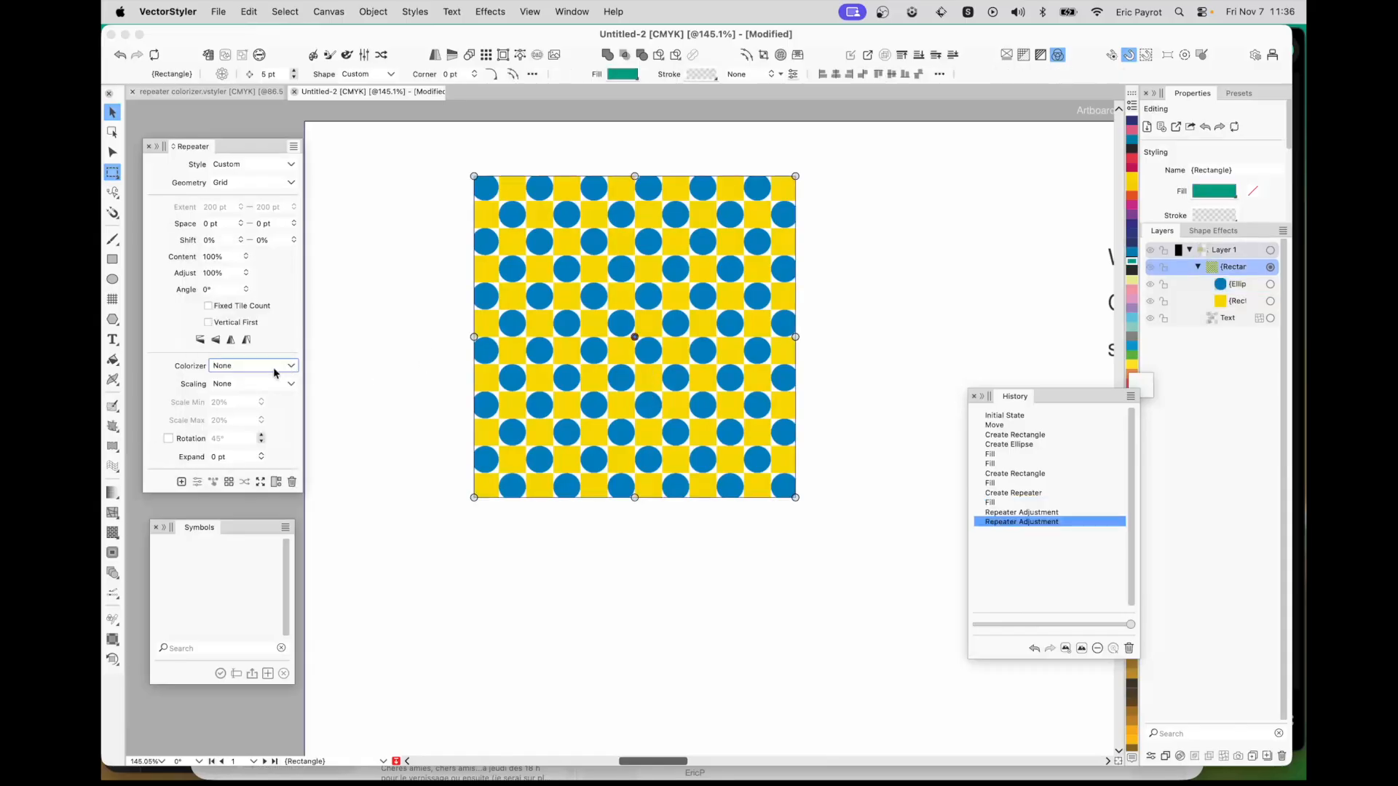
click(293, 366)
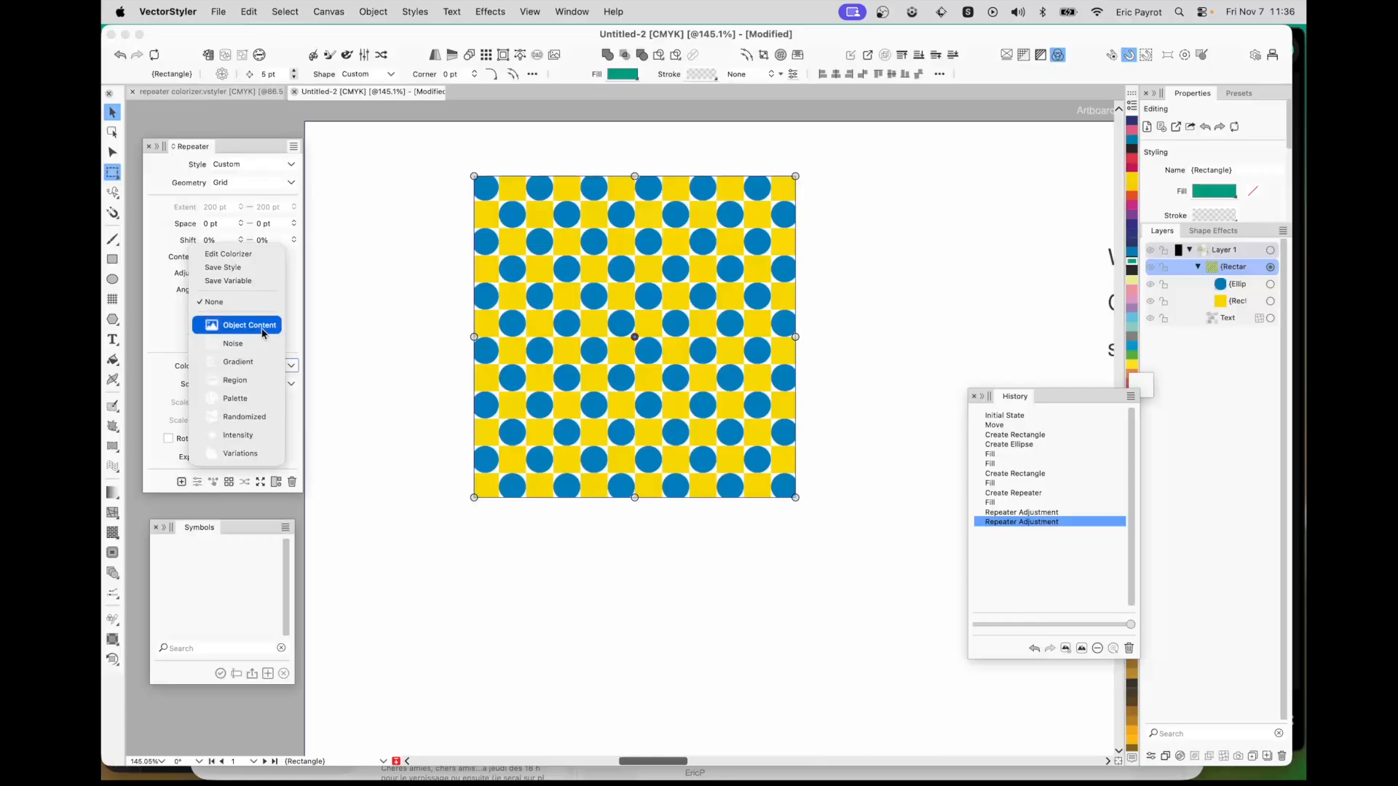
click(248, 326)
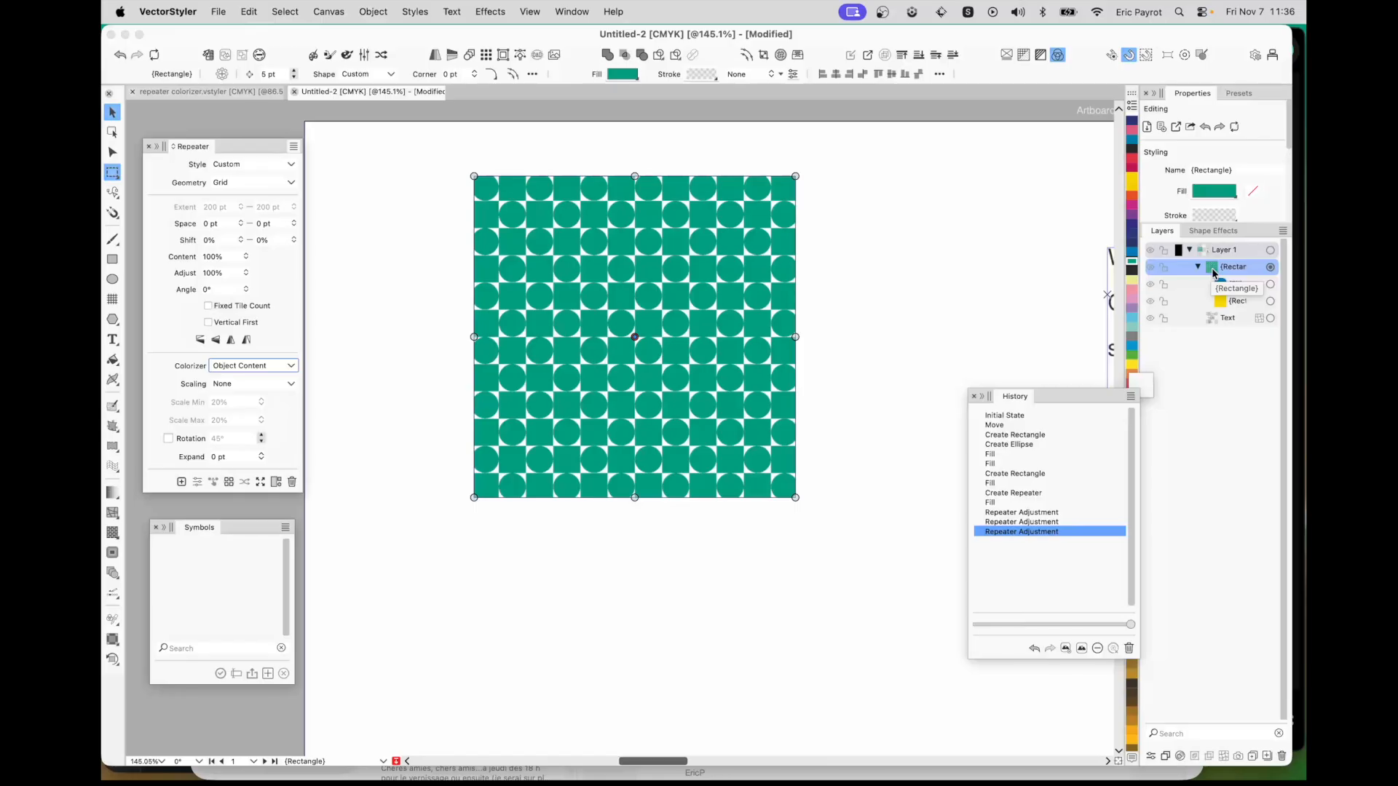
Try the green conical gradient preset on the repeater rectangle and settle on the blue conical gradient preset as its fill
click(1216, 193)
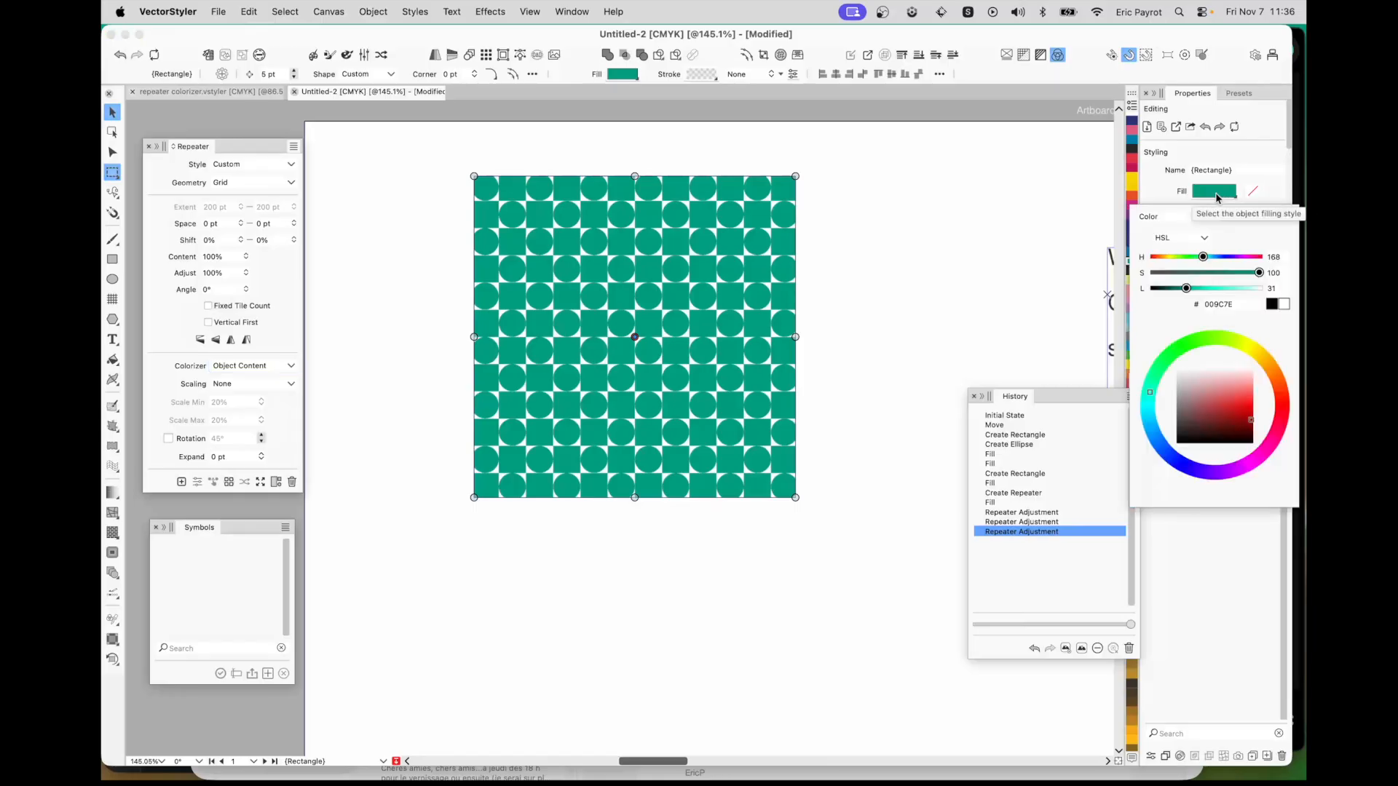
click(1187, 218)
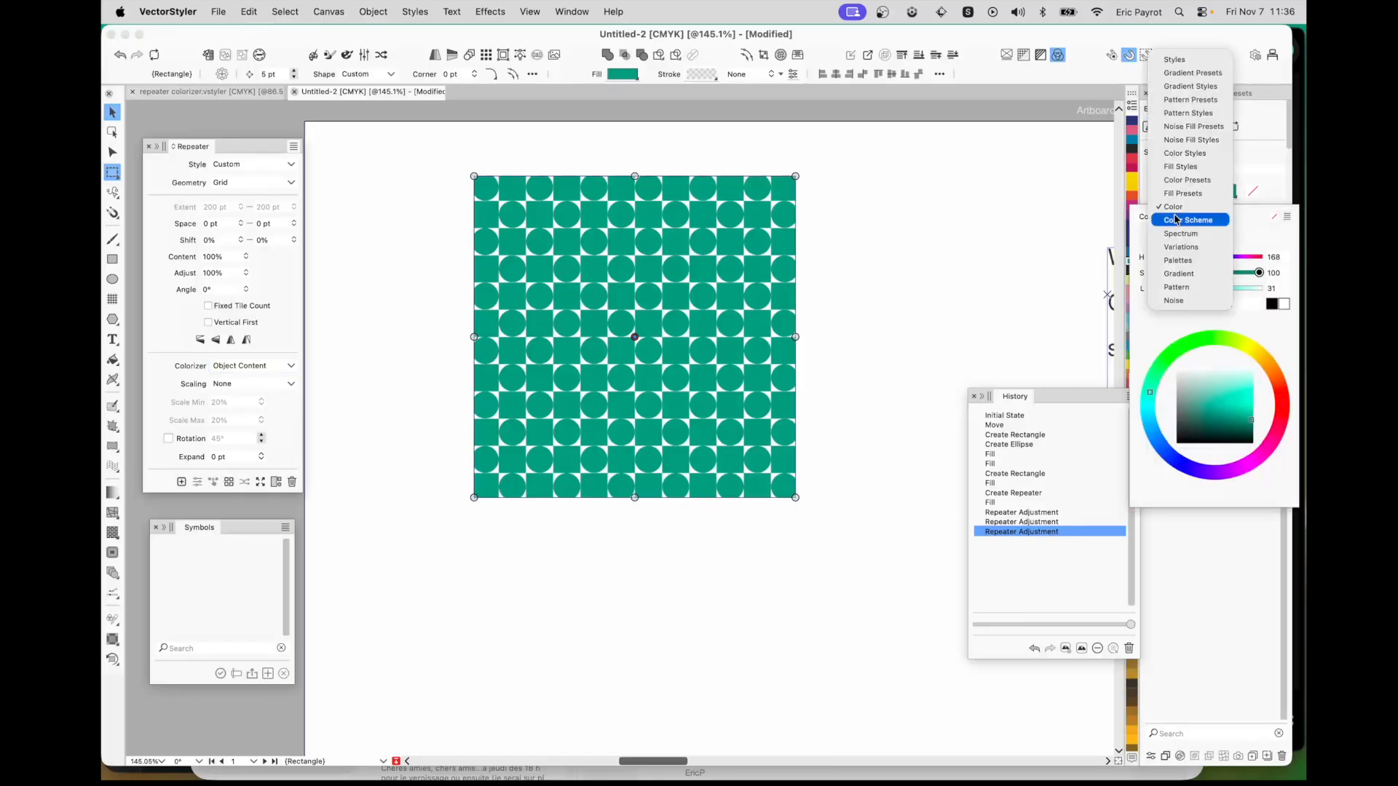
click(1192, 74)
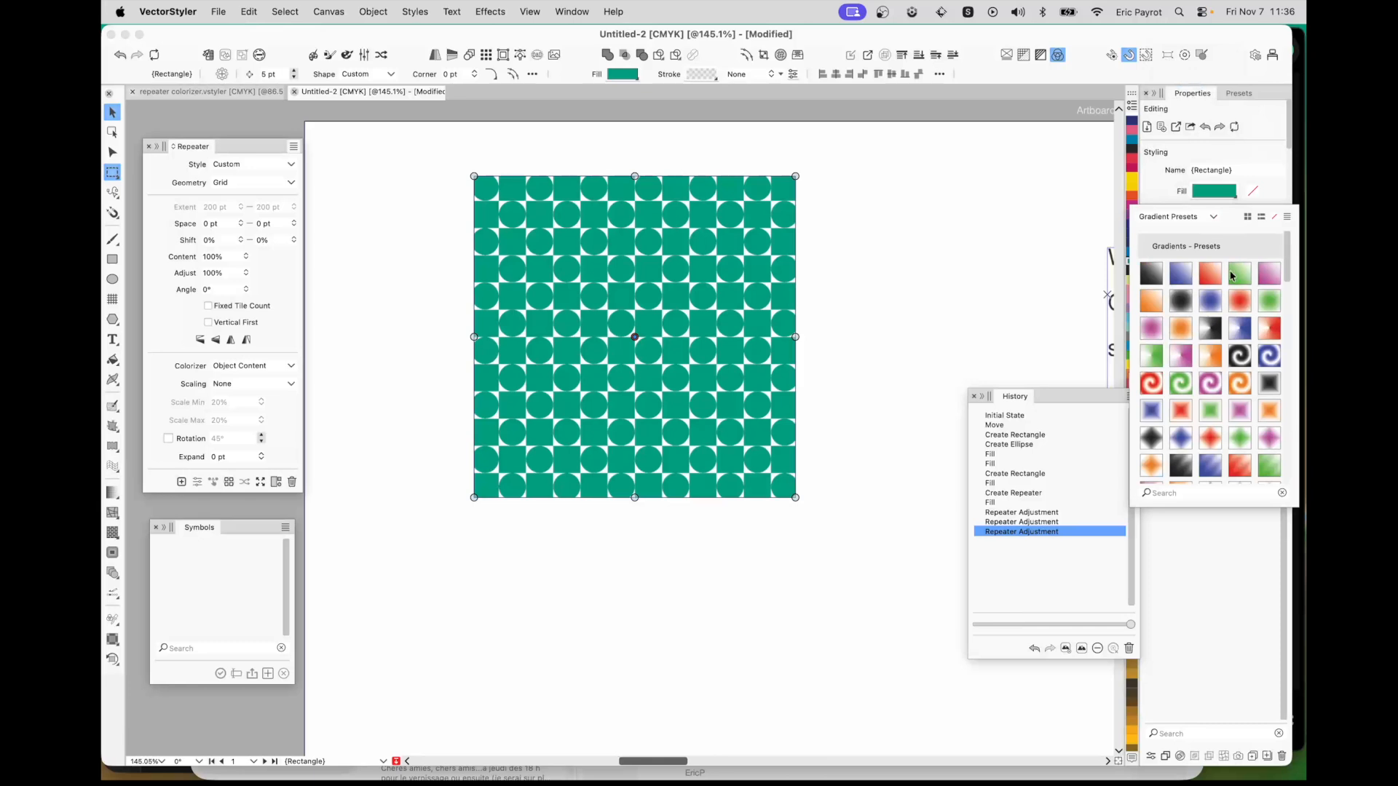
click(1152, 356)
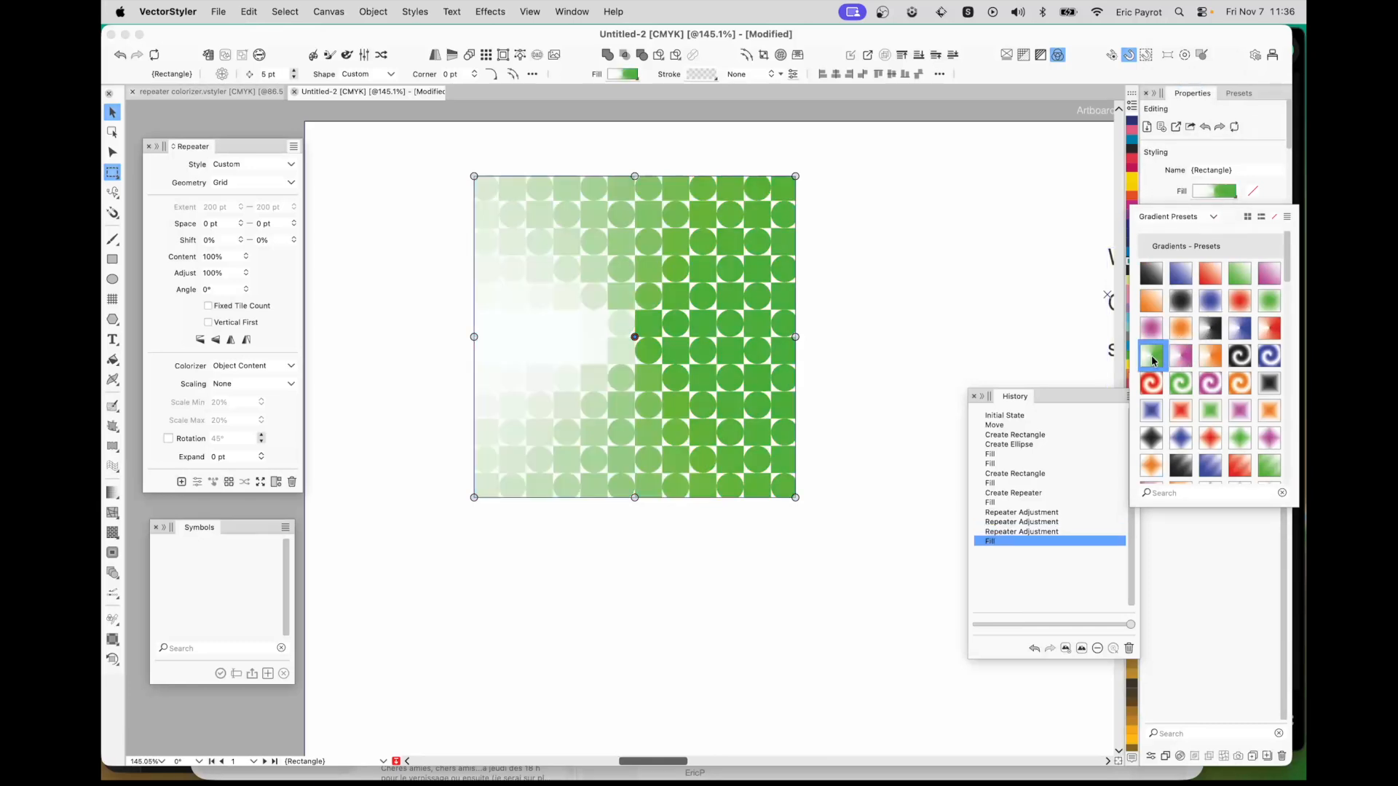
click(1244, 329)
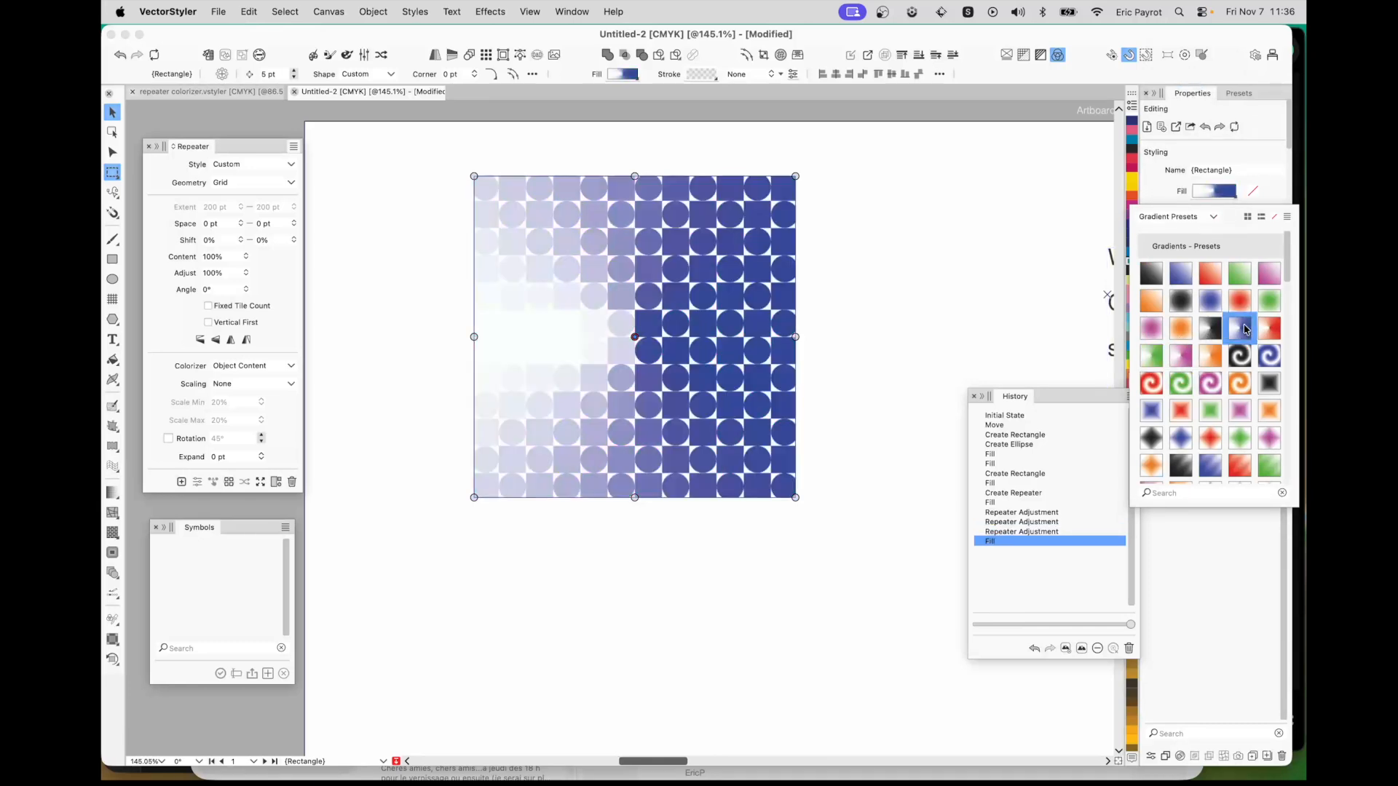
click(1153, 189)
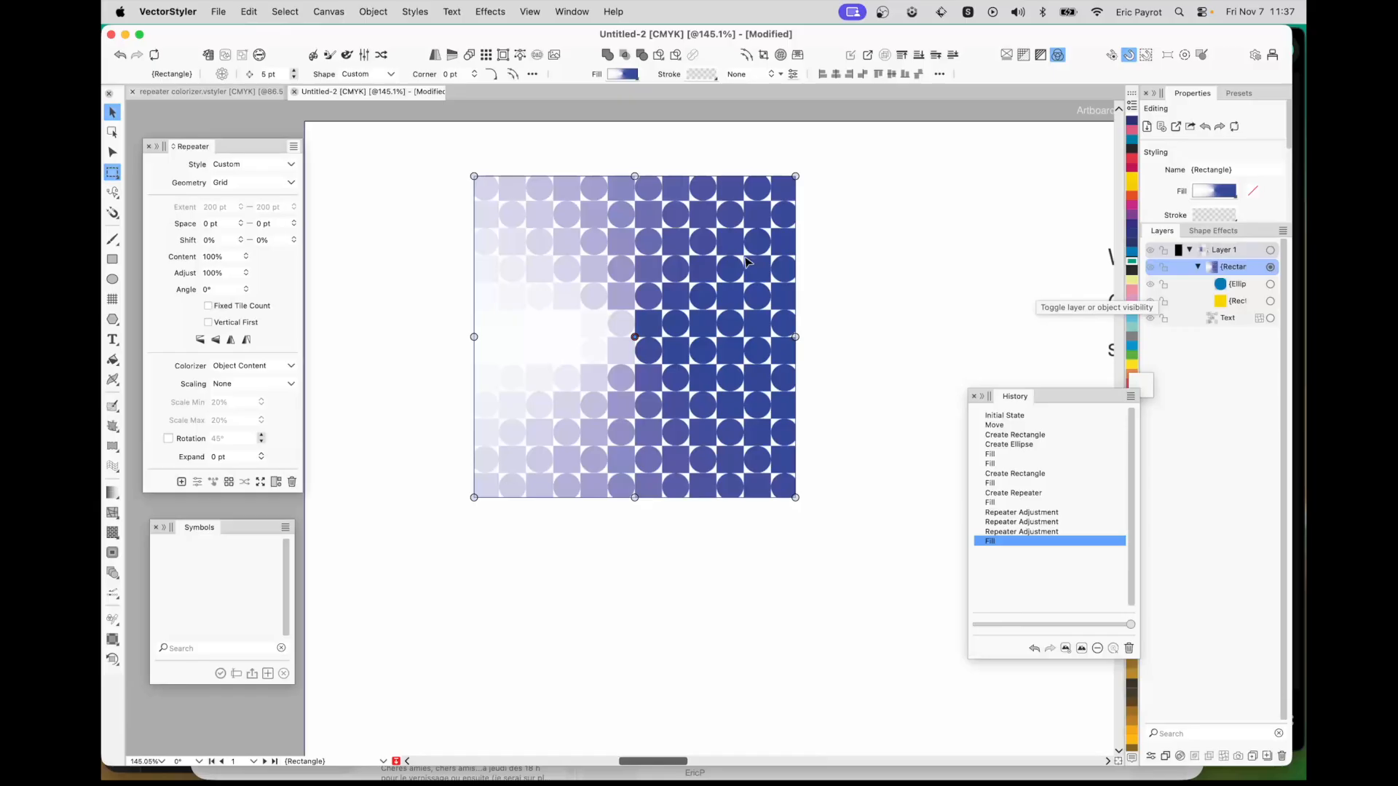
Switch the repeater's colorizer to Noise and finally to Gradient
click(290, 366)
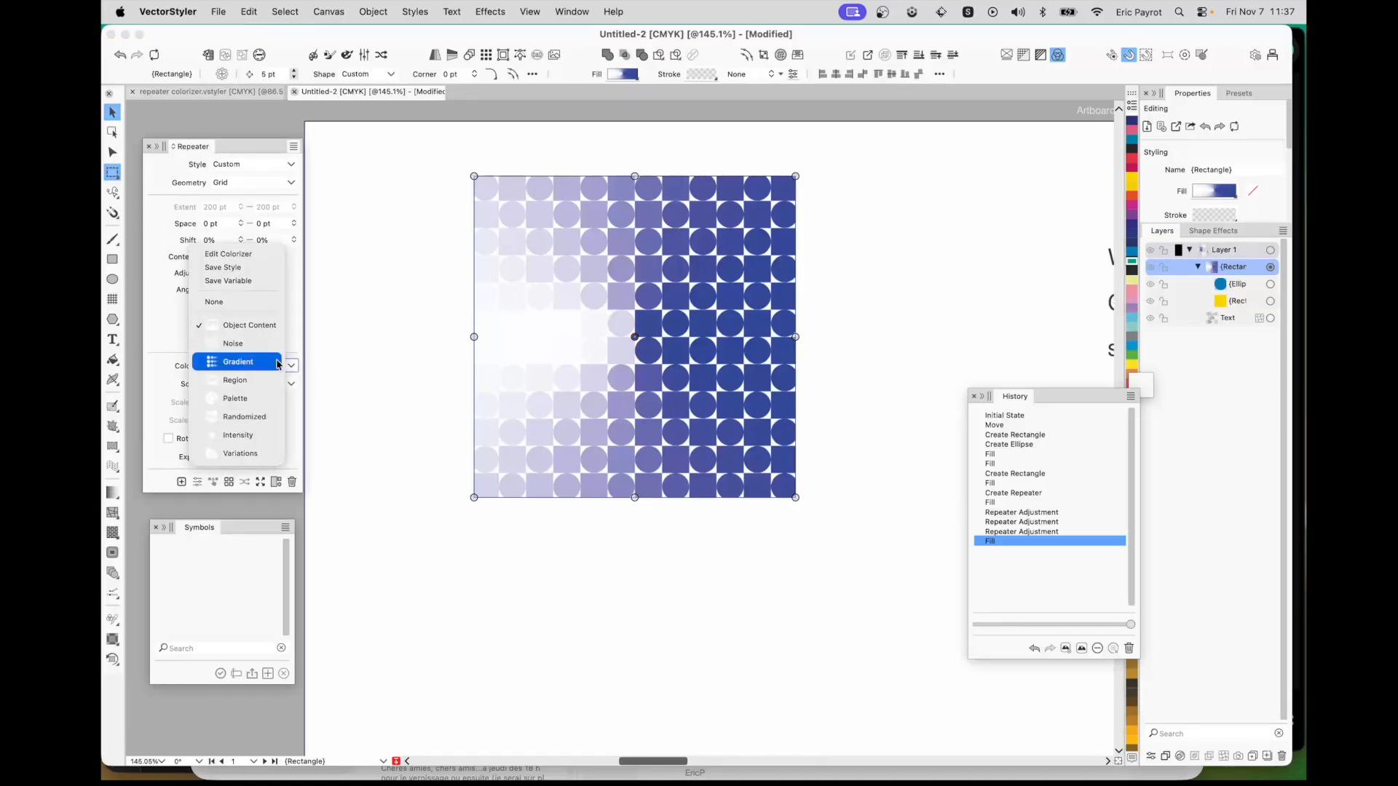
click(242, 344)
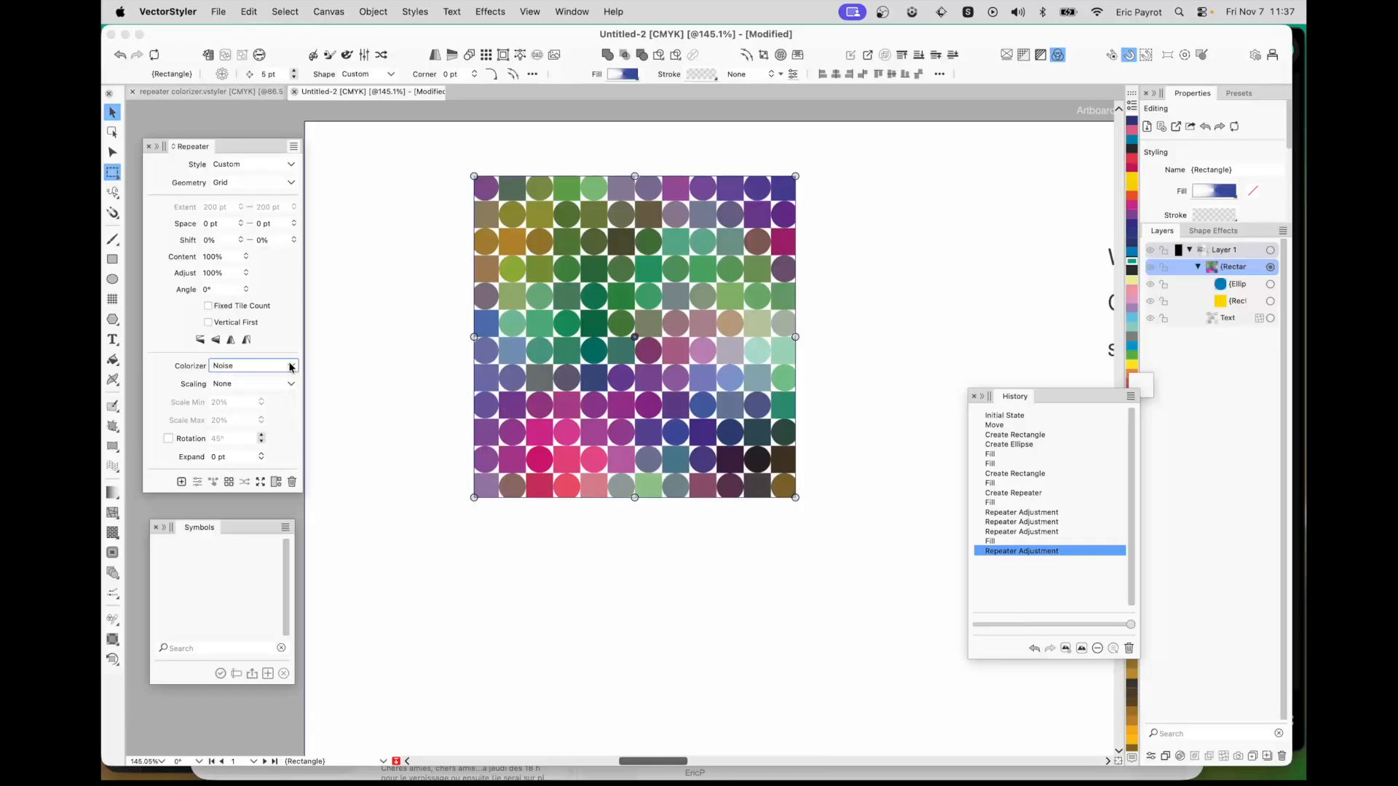
click(290, 366)
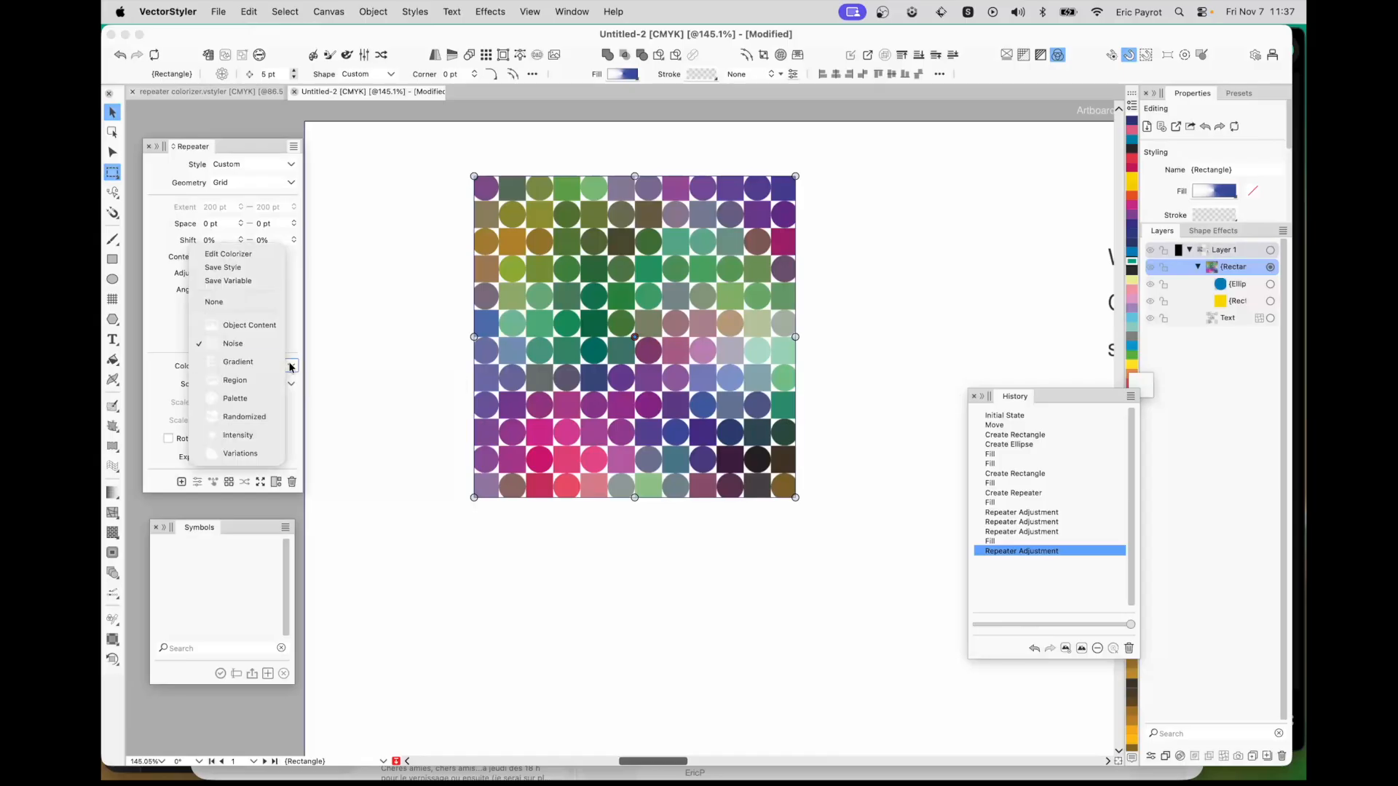
click(248, 364)
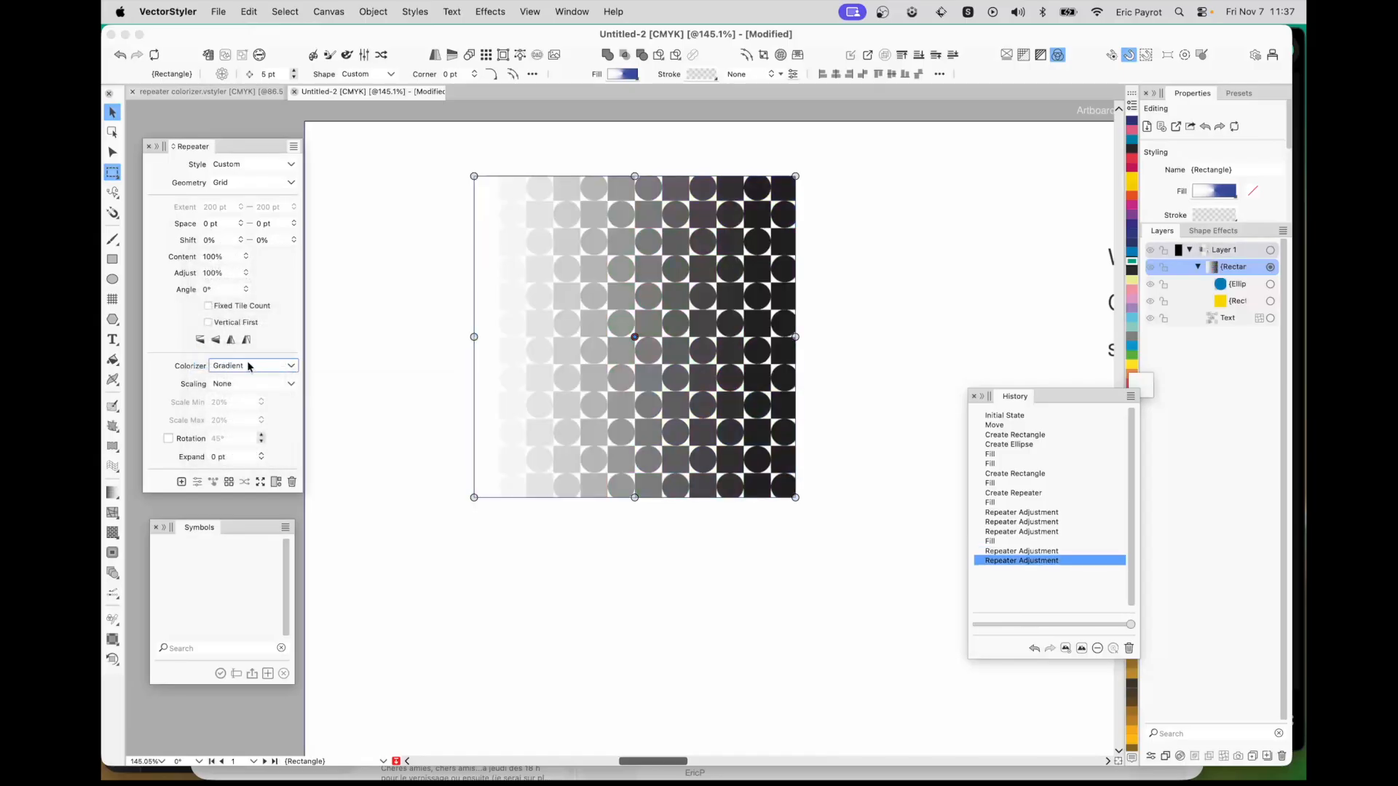
Edit the repeater's gradient colorizer to use the Concentric shape and apply it
click(293, 367)
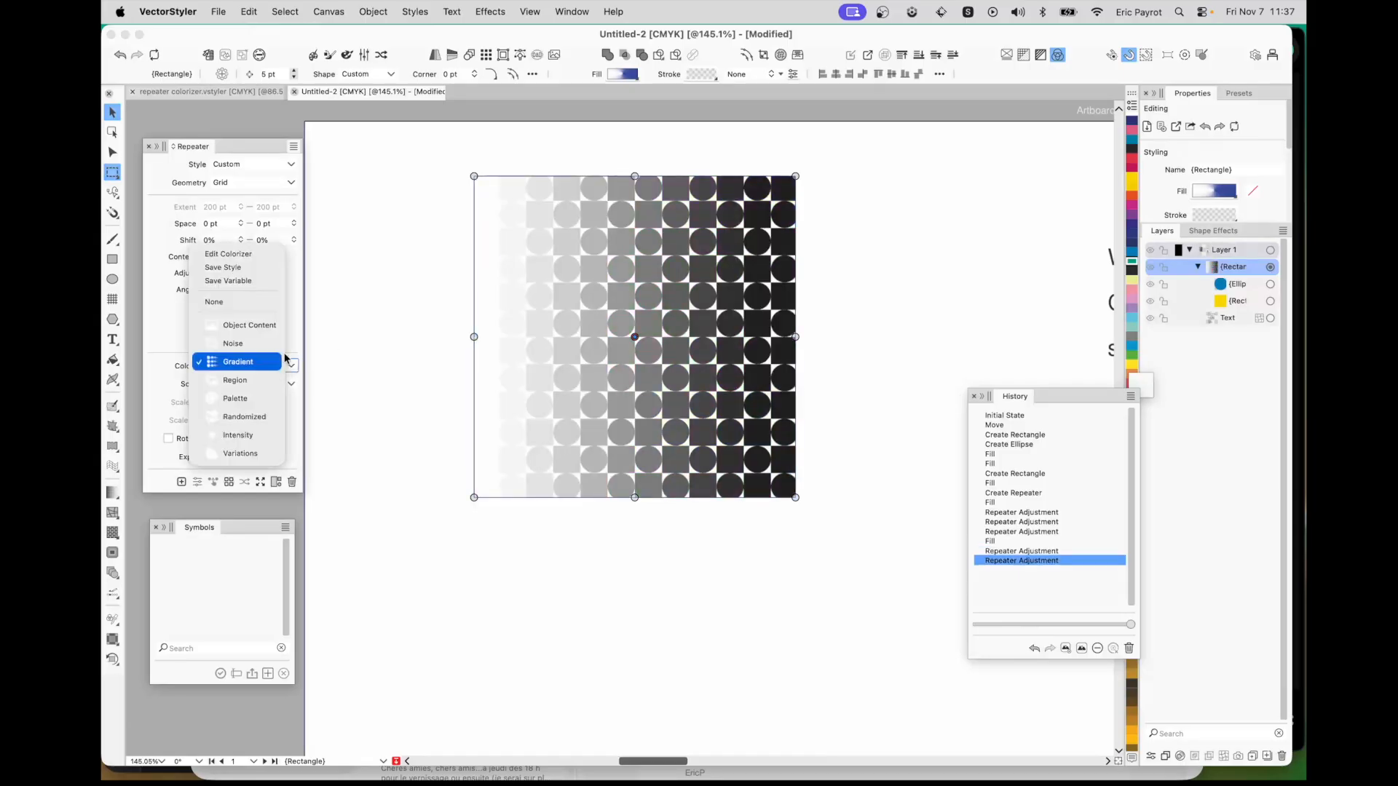
click(253, 255)
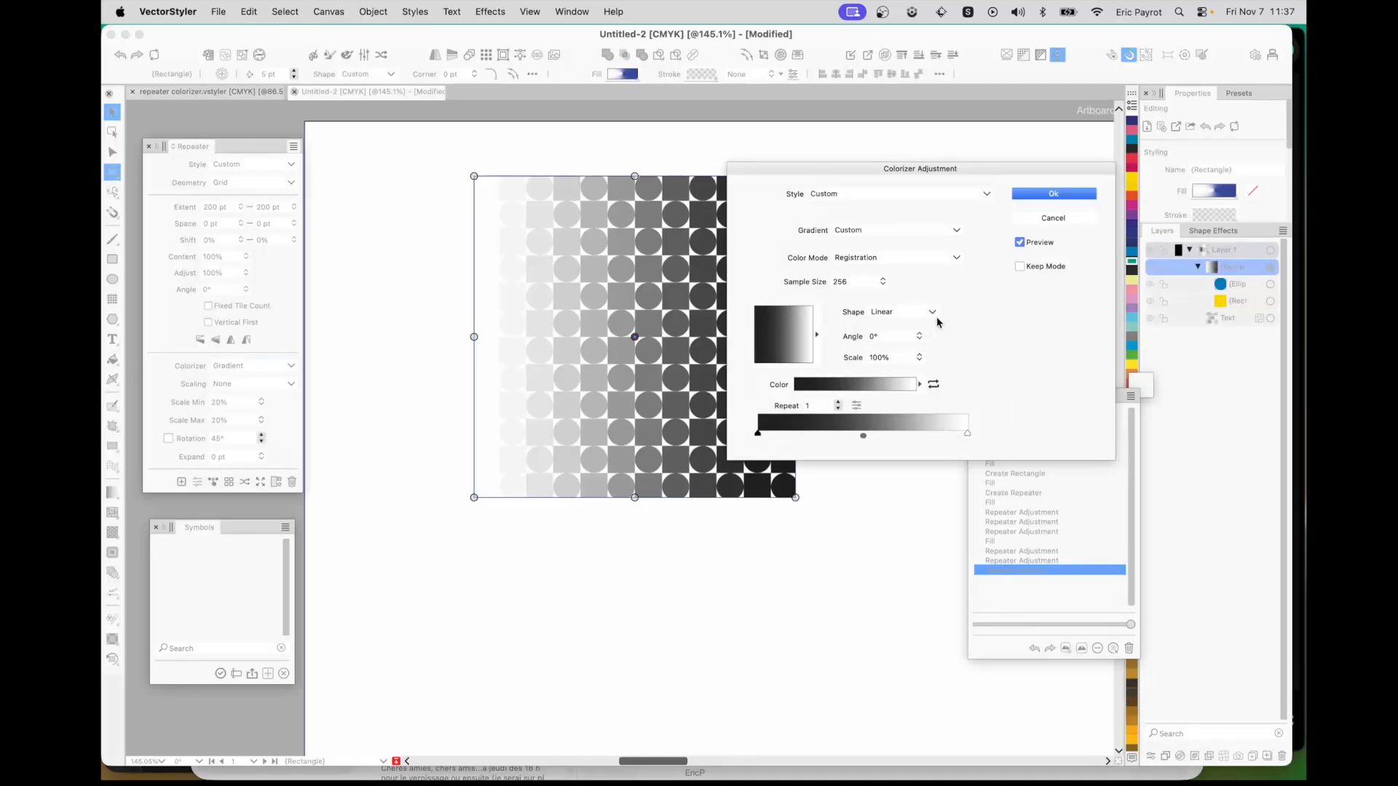
click(932, 310)
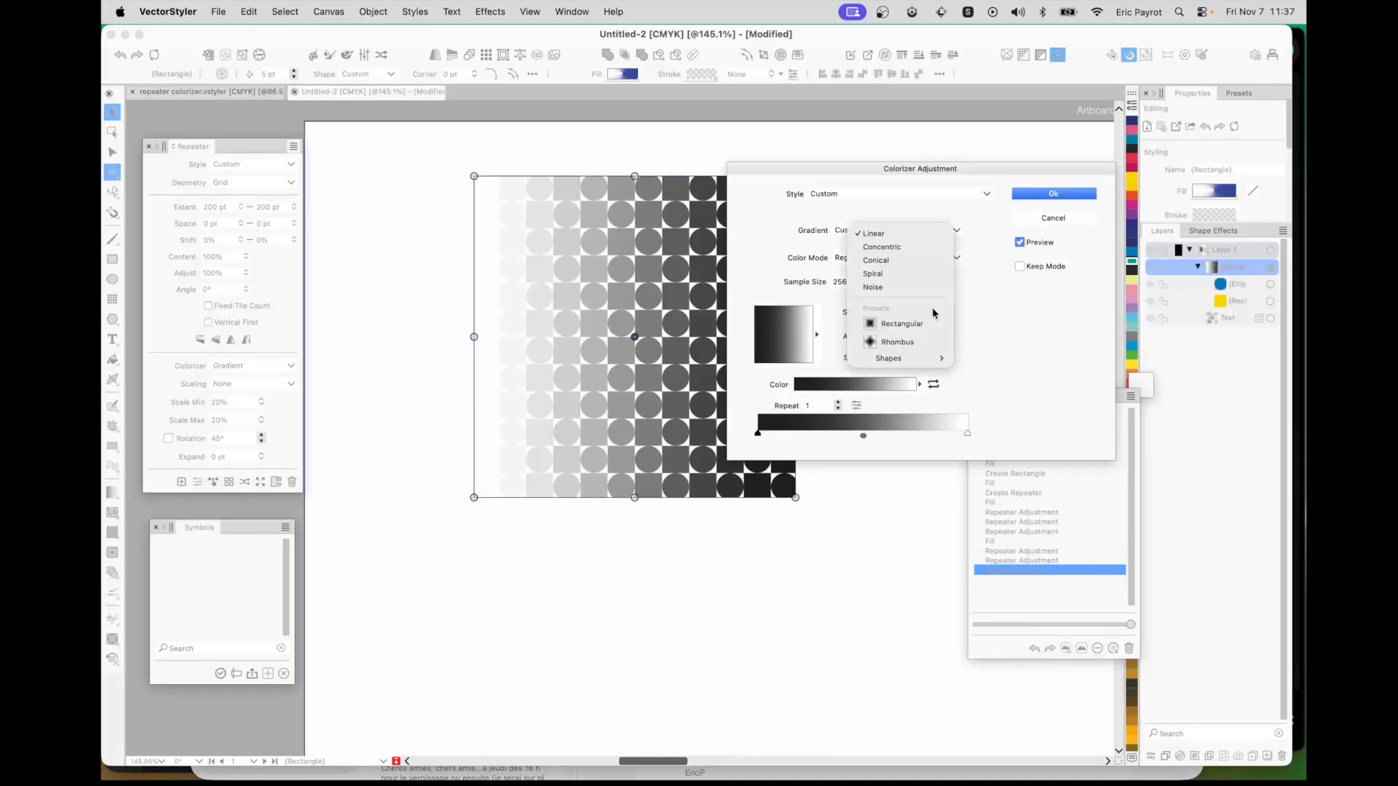
click(906, 249)
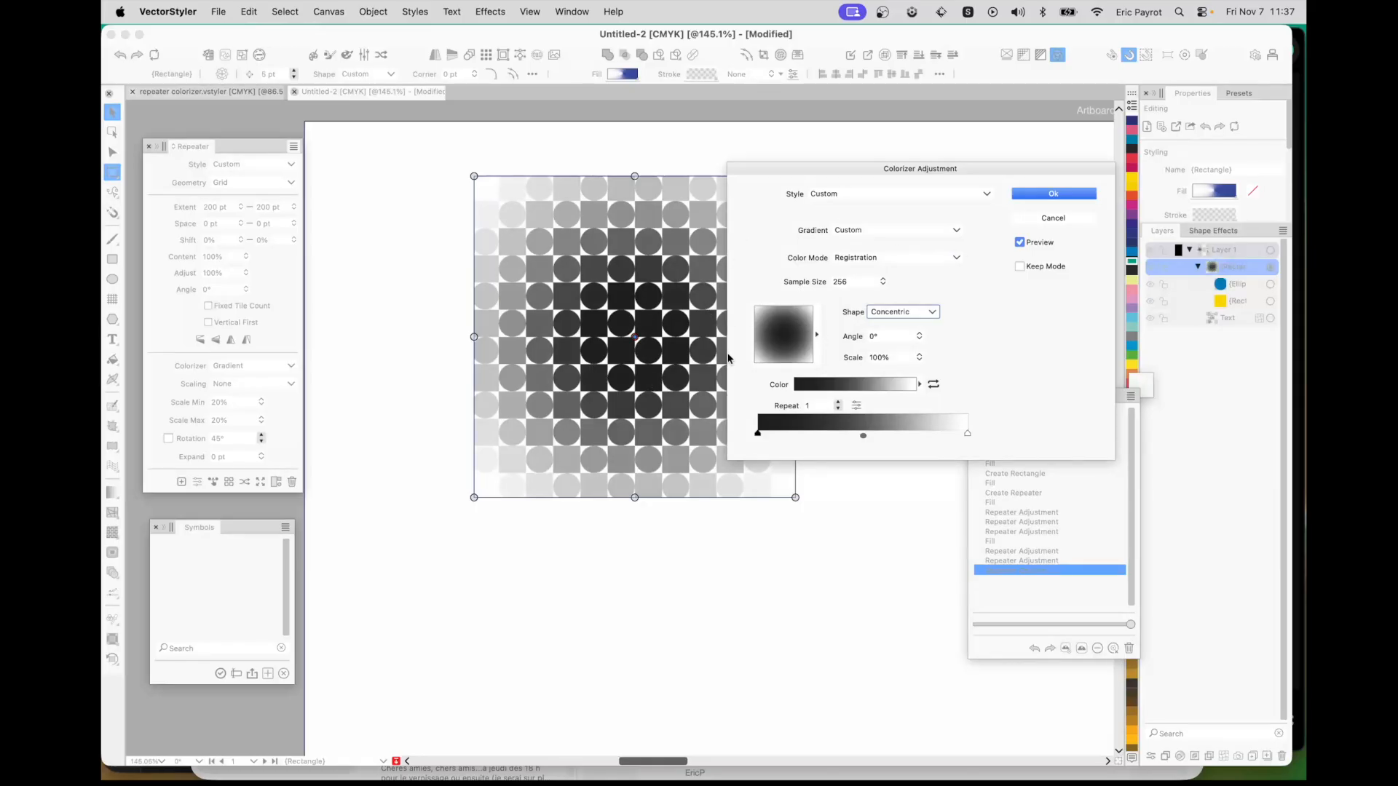
drag(896, 170, 967, 164)
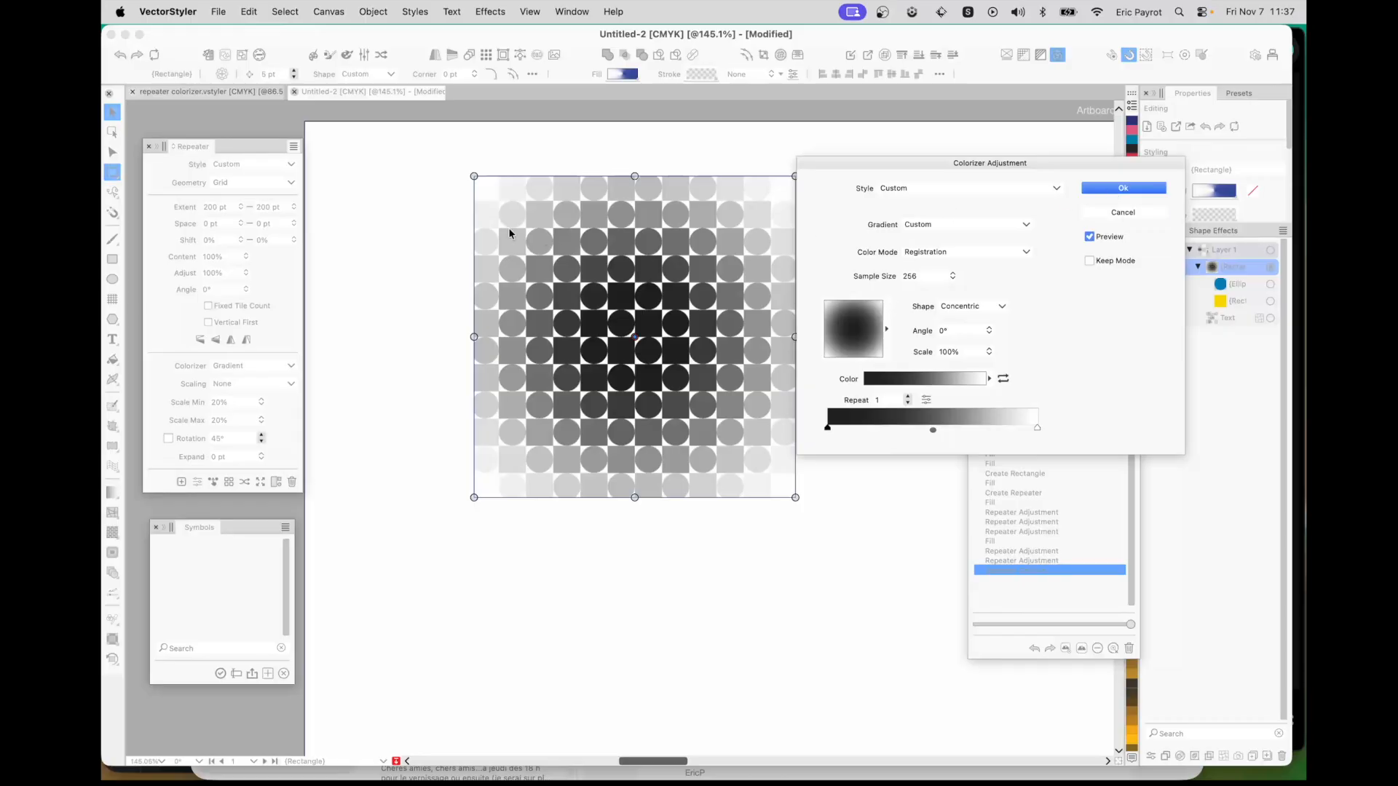
click(1125, 188)
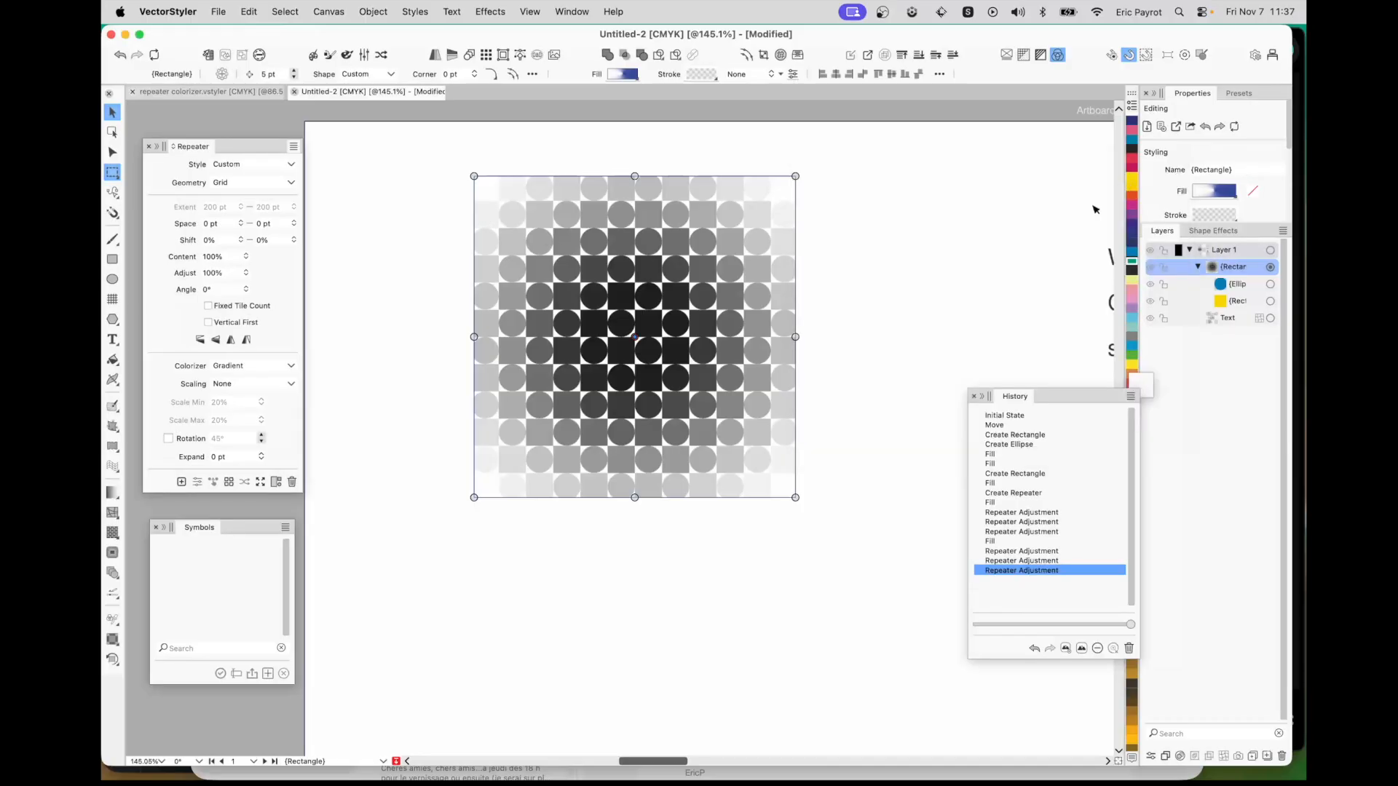
Switch the repeater's colorizer to Palette and load the SEMPLETONE+ COATED+ palette in its colorizer settings
click(290, 366)
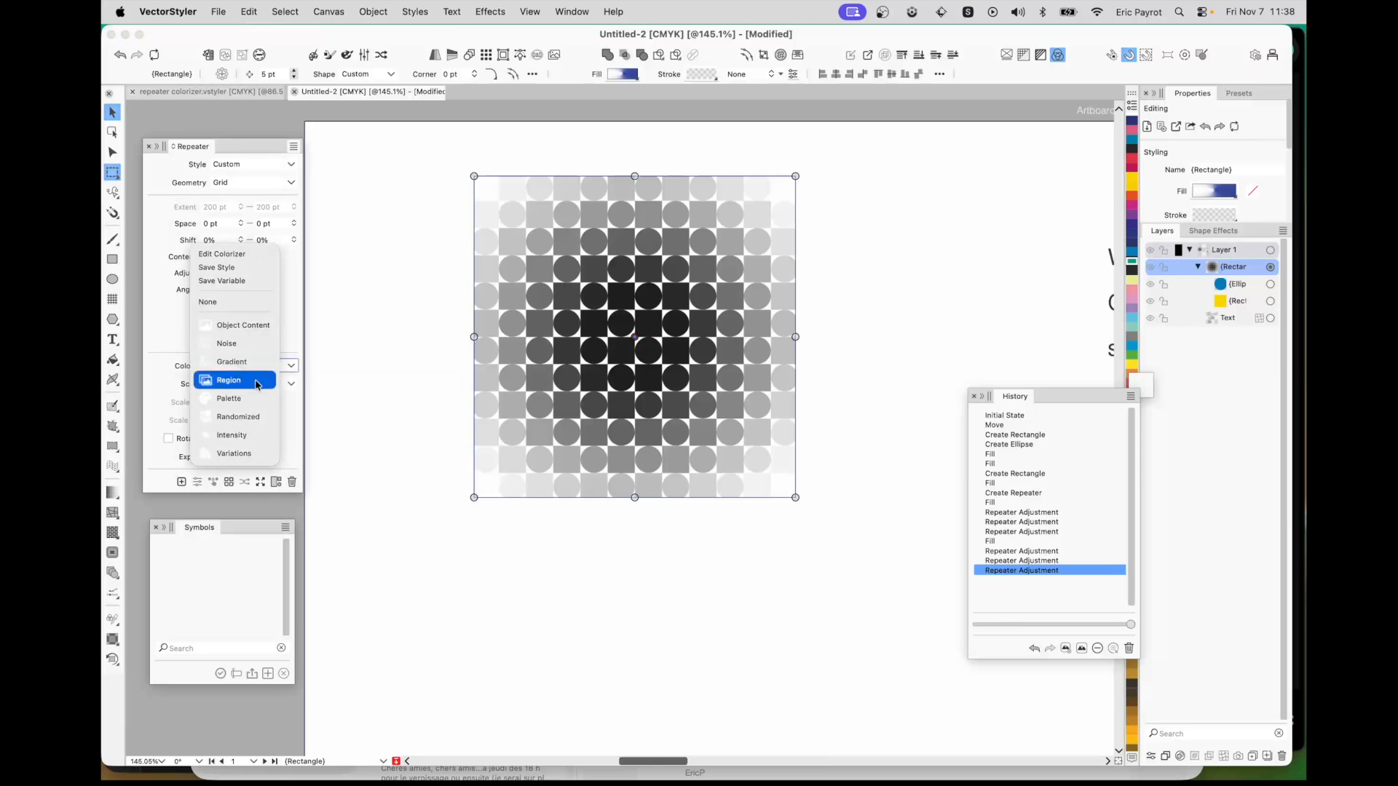
click(229, 400)
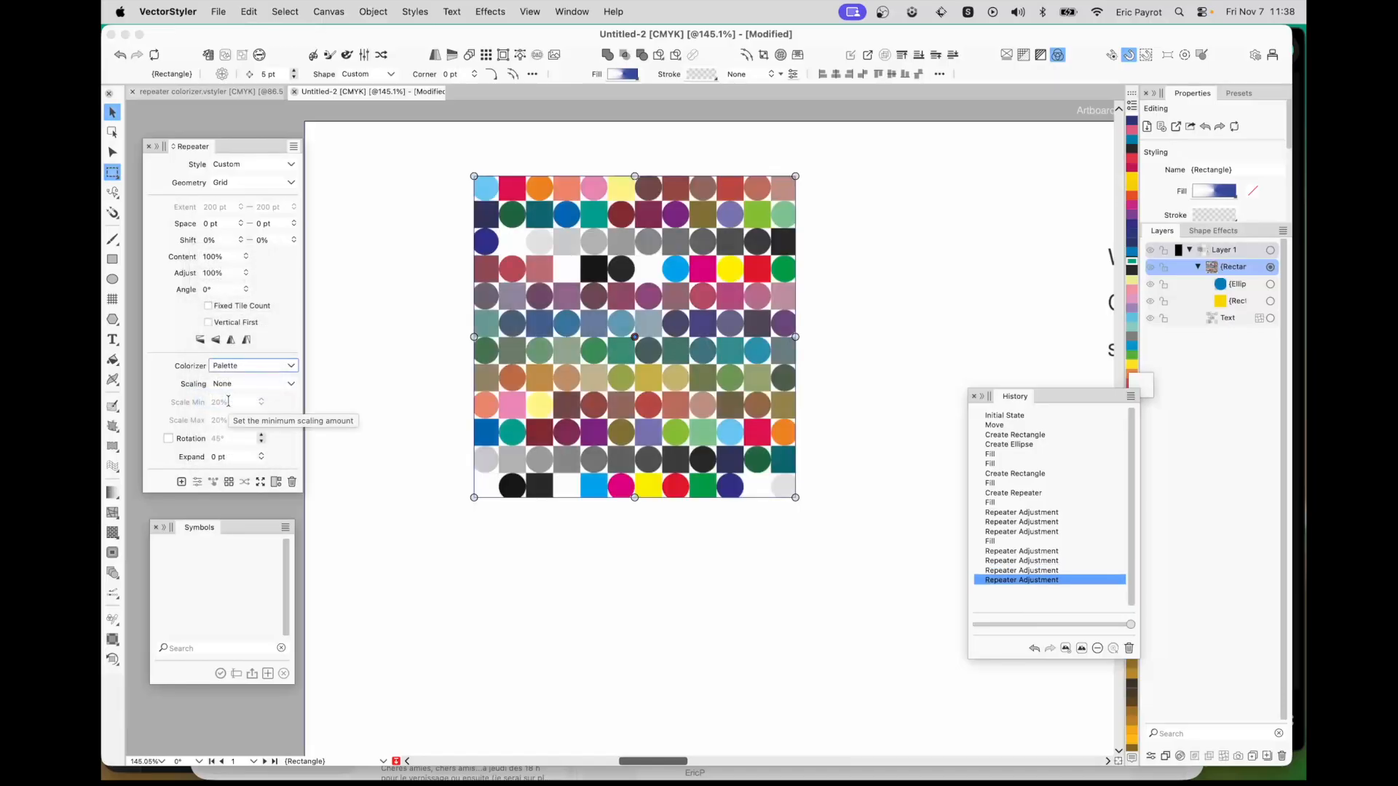
click(292, 365)
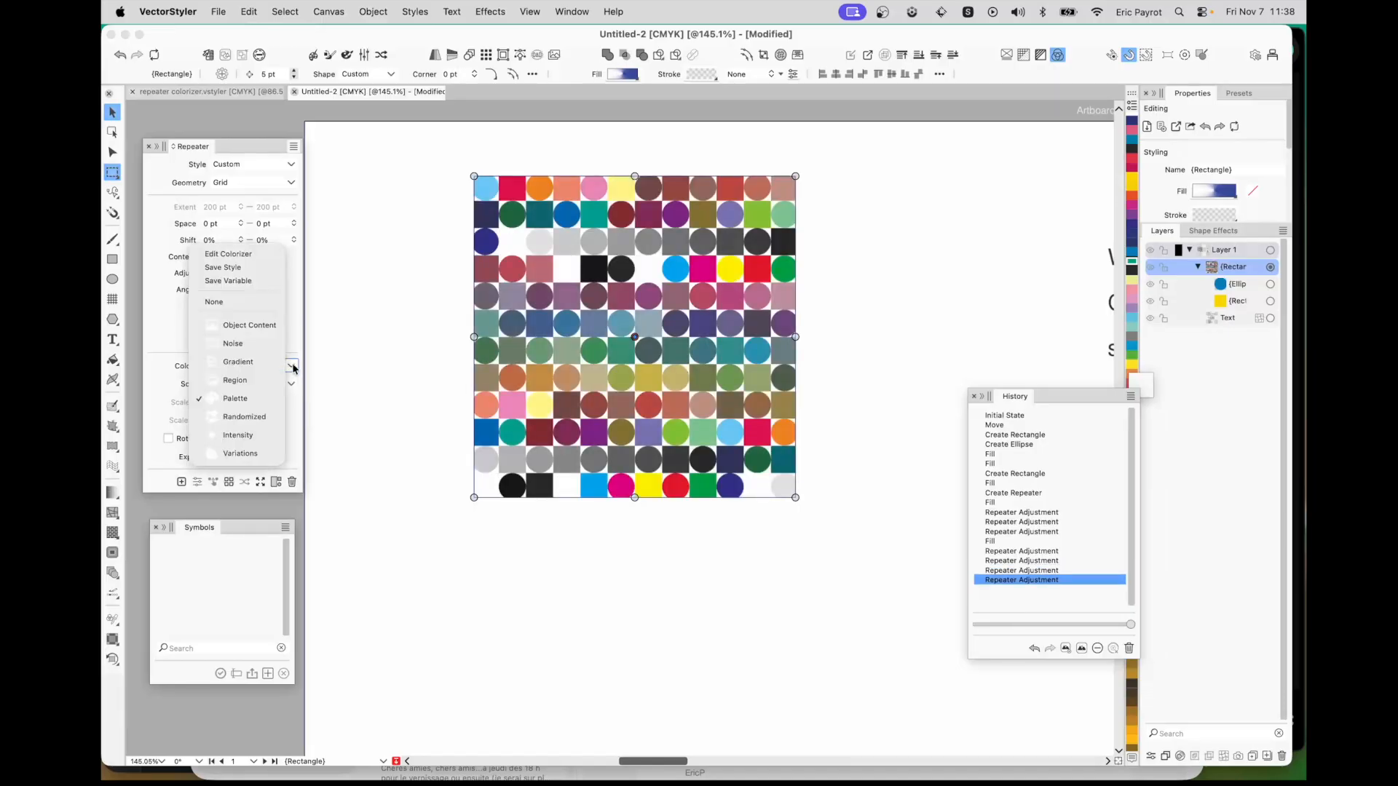
click(261, 259)
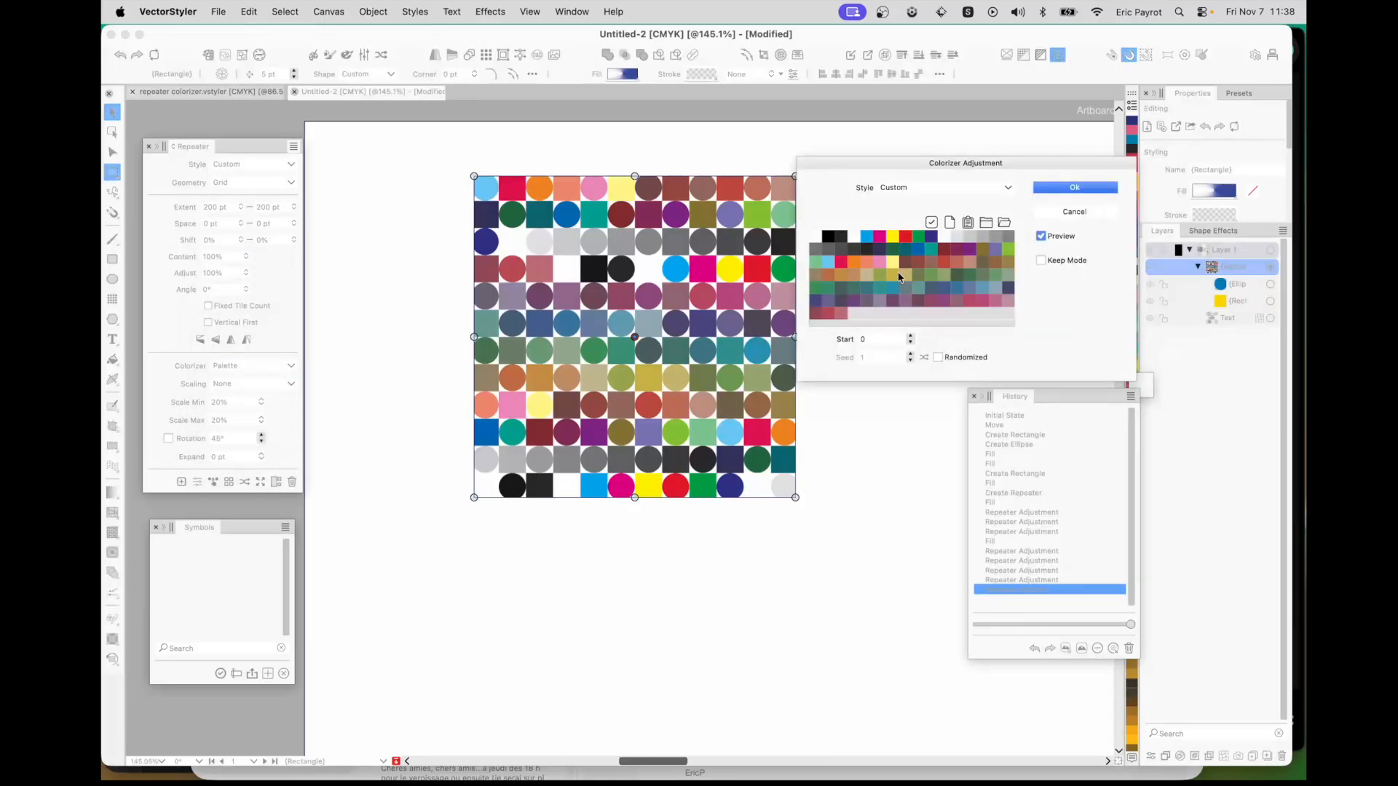
click(951, 223)
mouse_move(1012, 226)
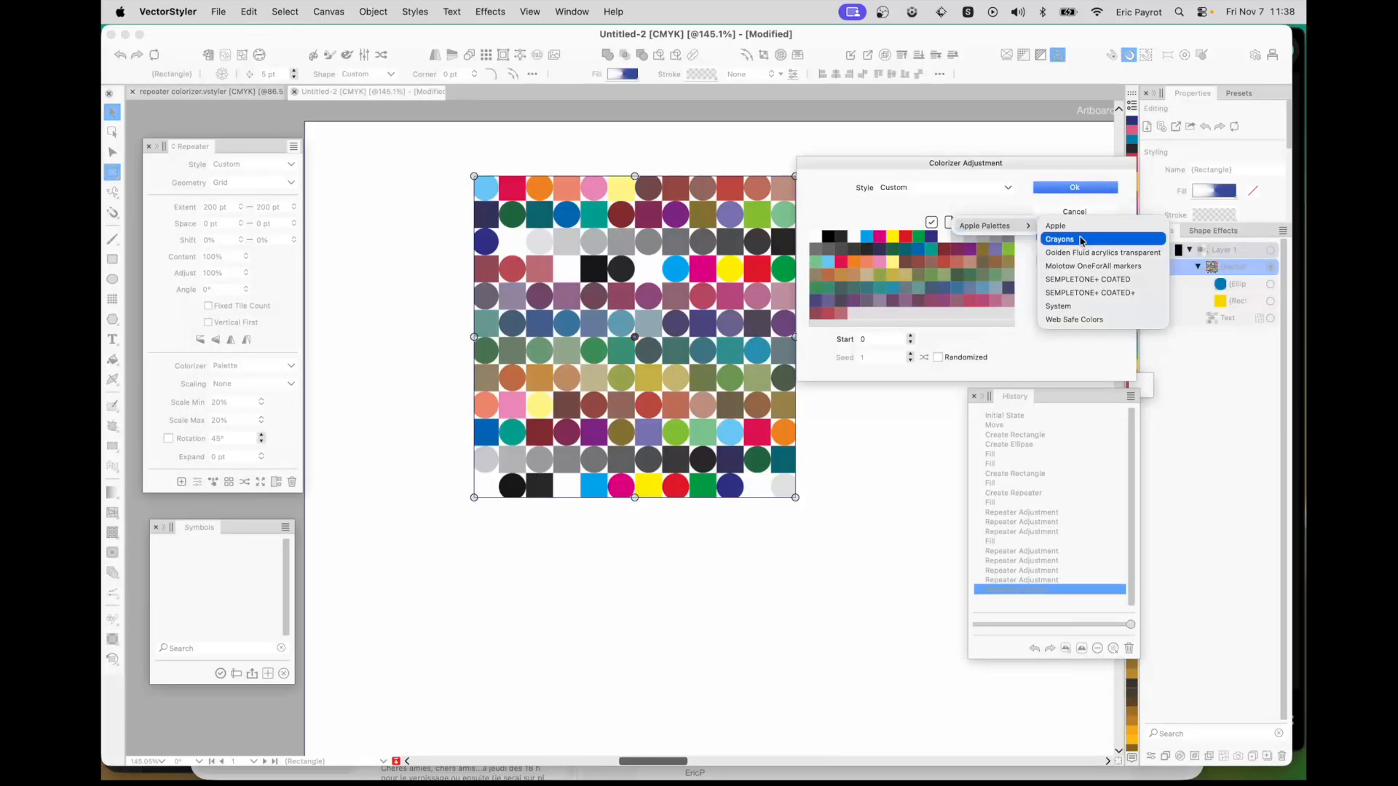
click(1081, 292)
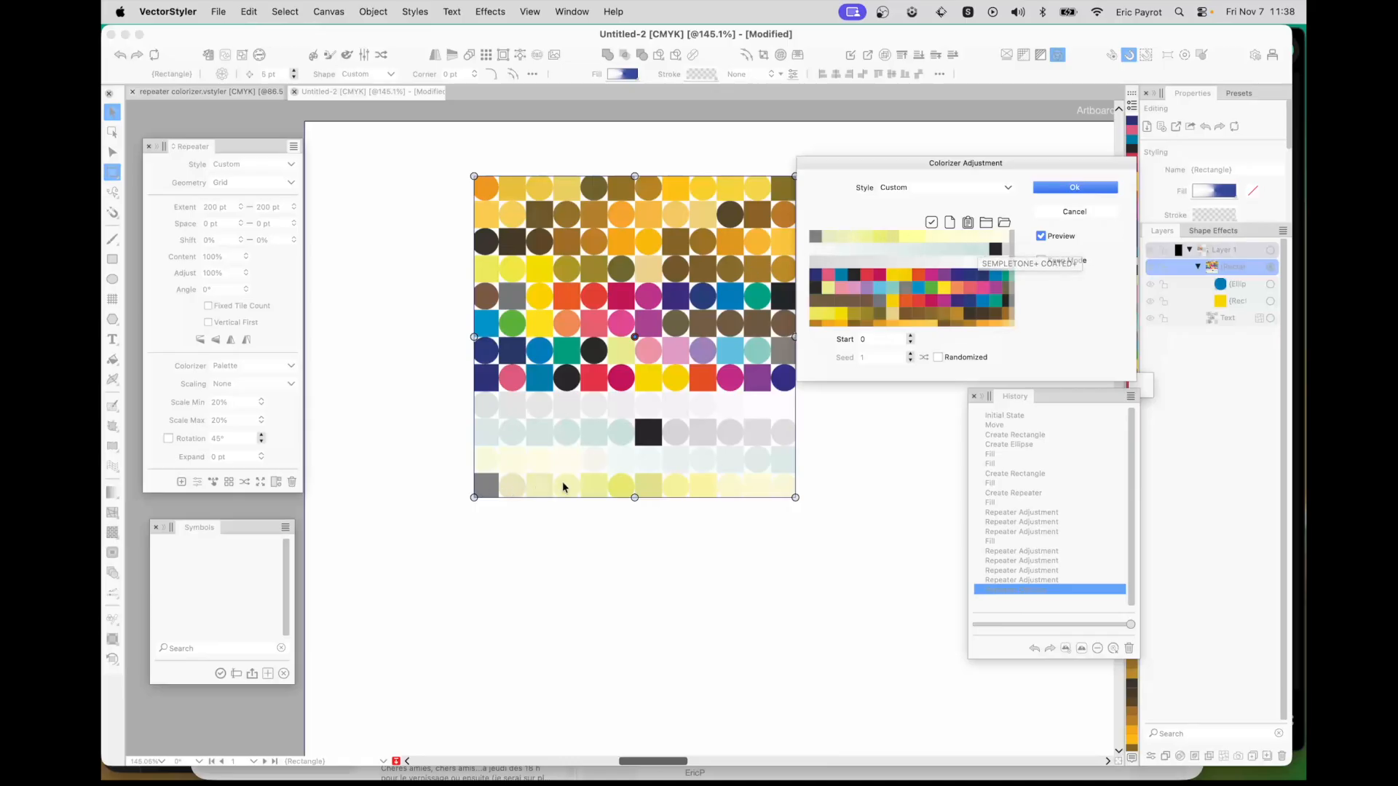
drag(858, 160, 893, 161)
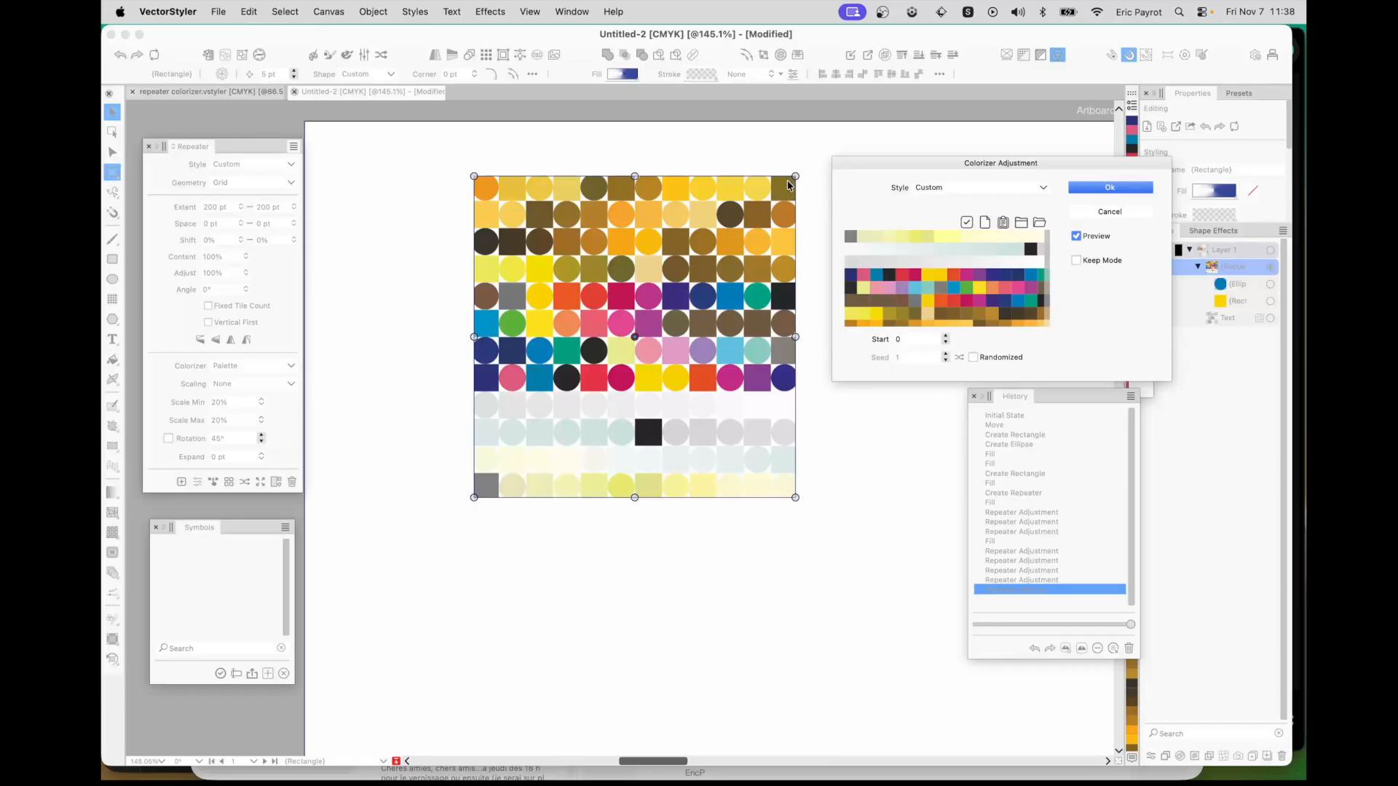
Randomize the palette colors and restrict them to a run of adjacent golden brown to yellow swatches
click(974, 356)
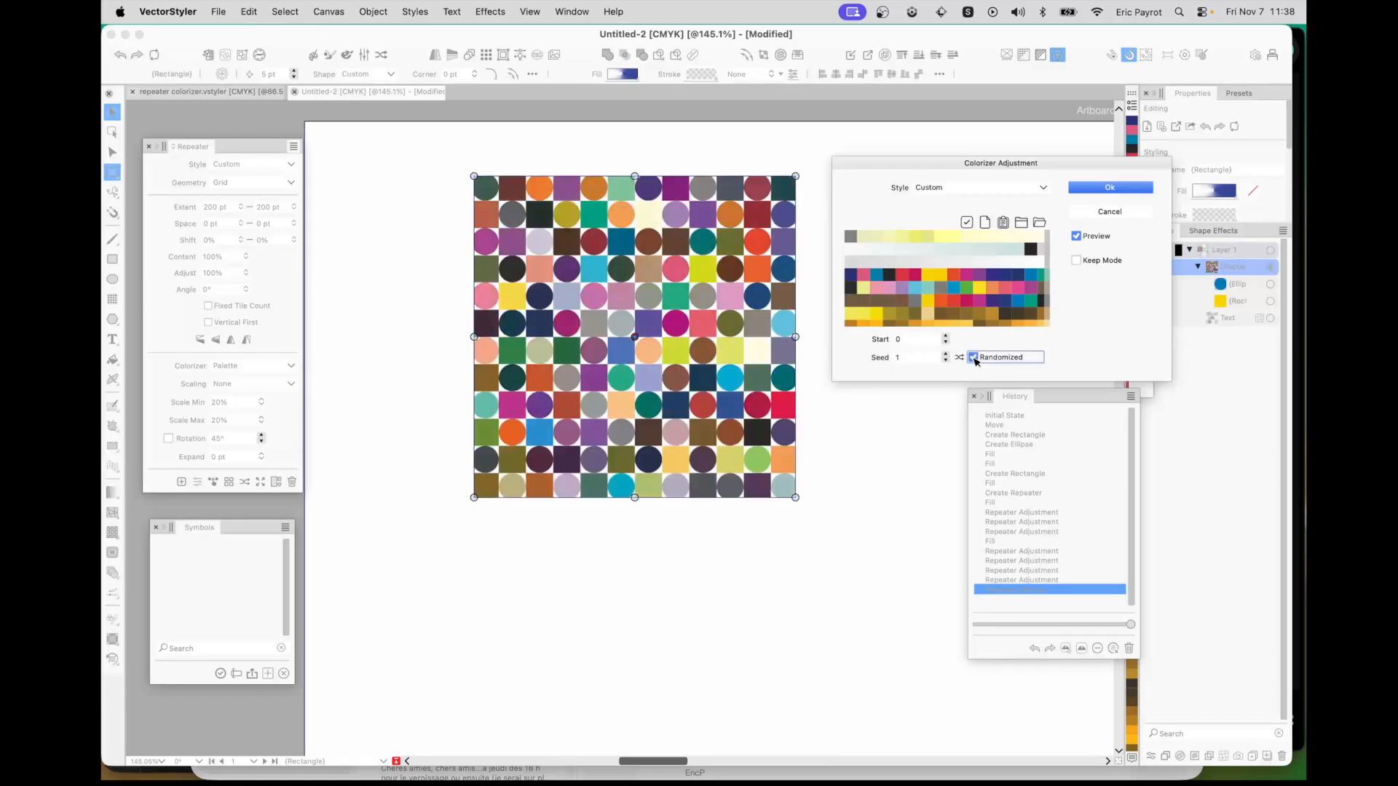
scroll(949, 277, down, 1)
scroll(948, 277, down, 10)
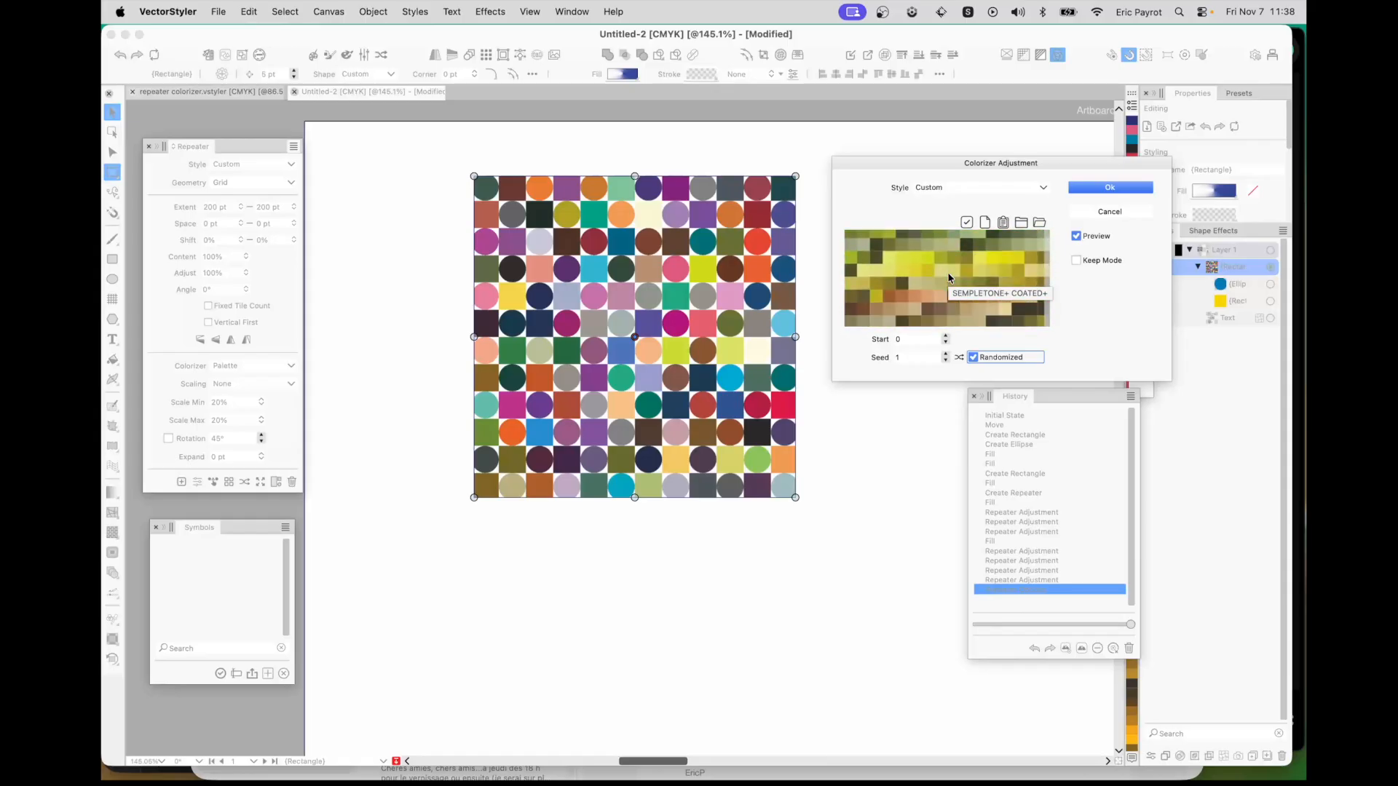
scroll(948, 277, down, 8)
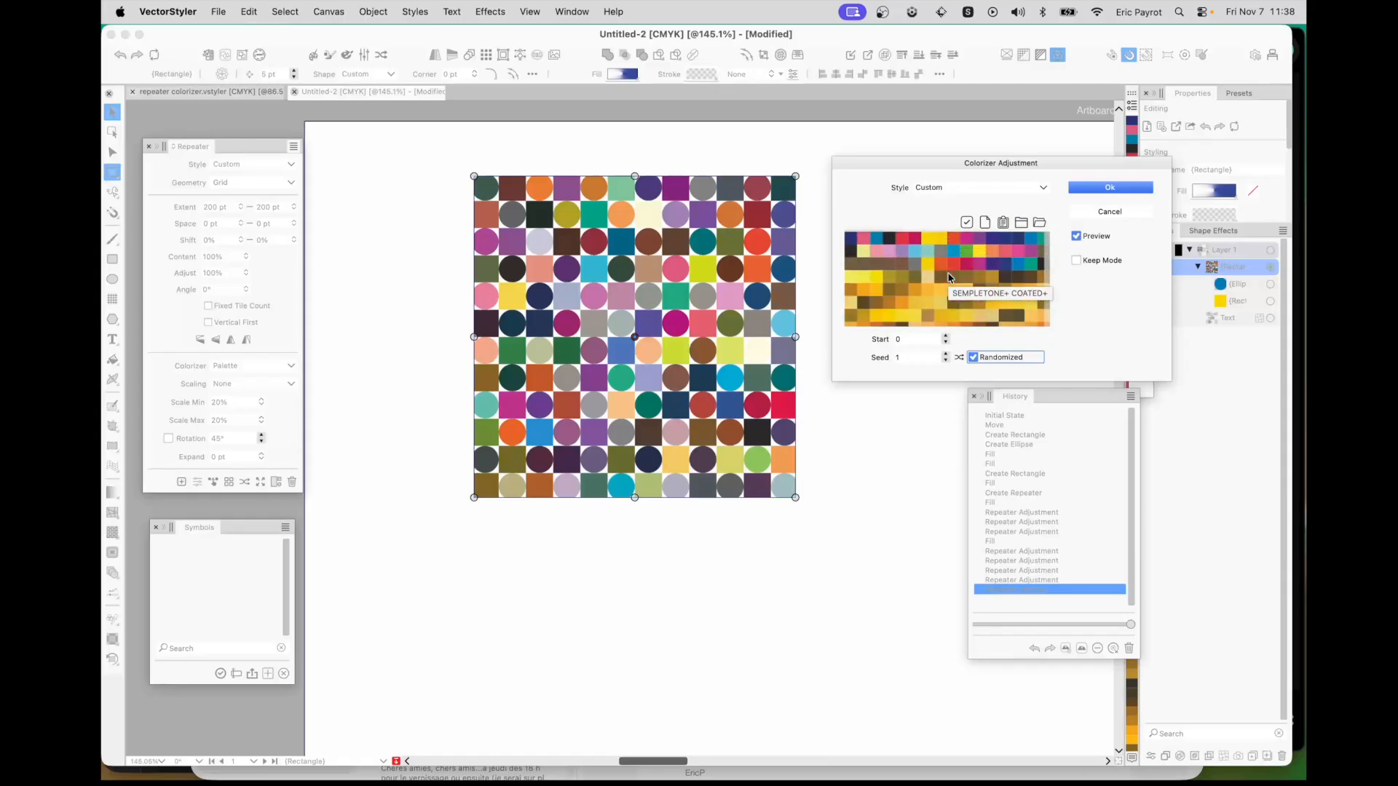
scroll(949, 278, down, 5)
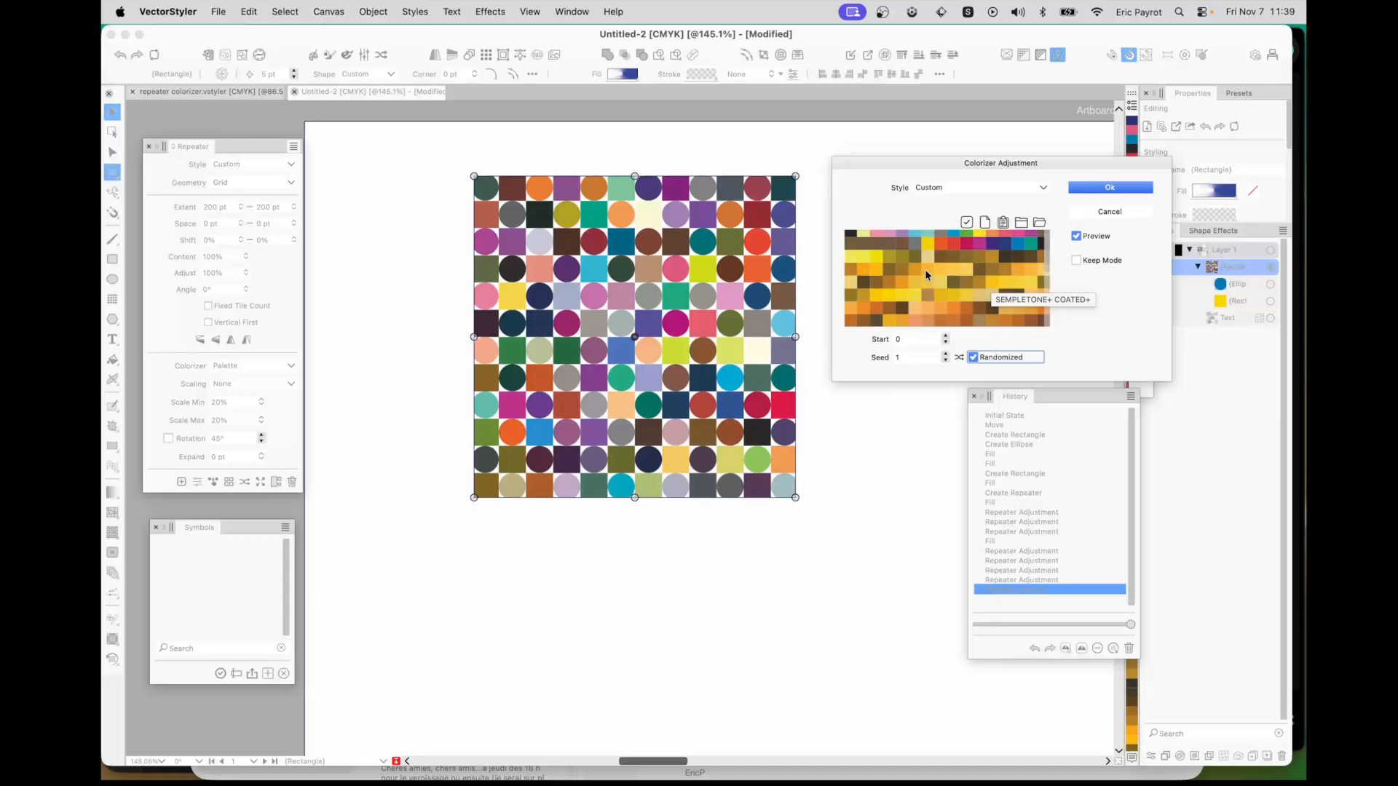
click(903, 270)
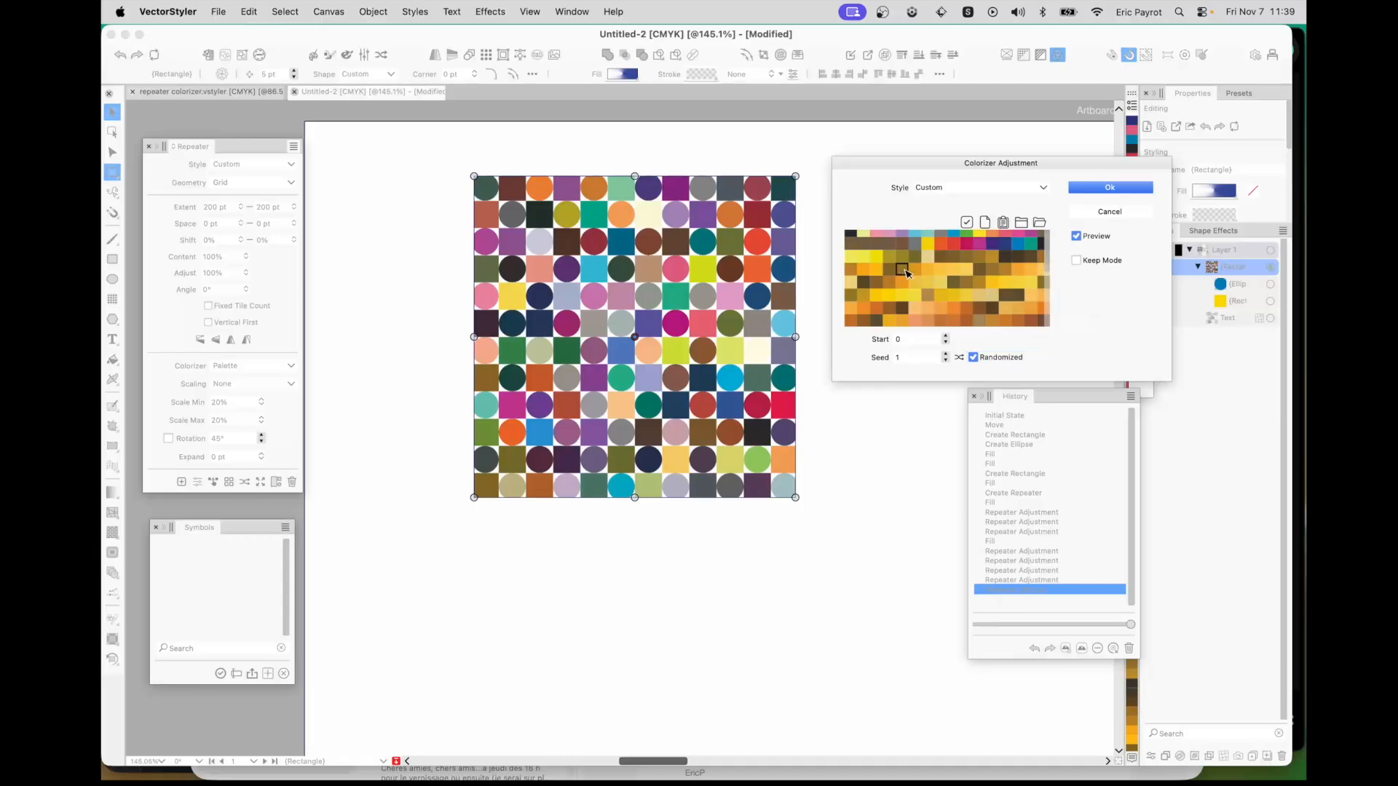
shift+click(969, 270)
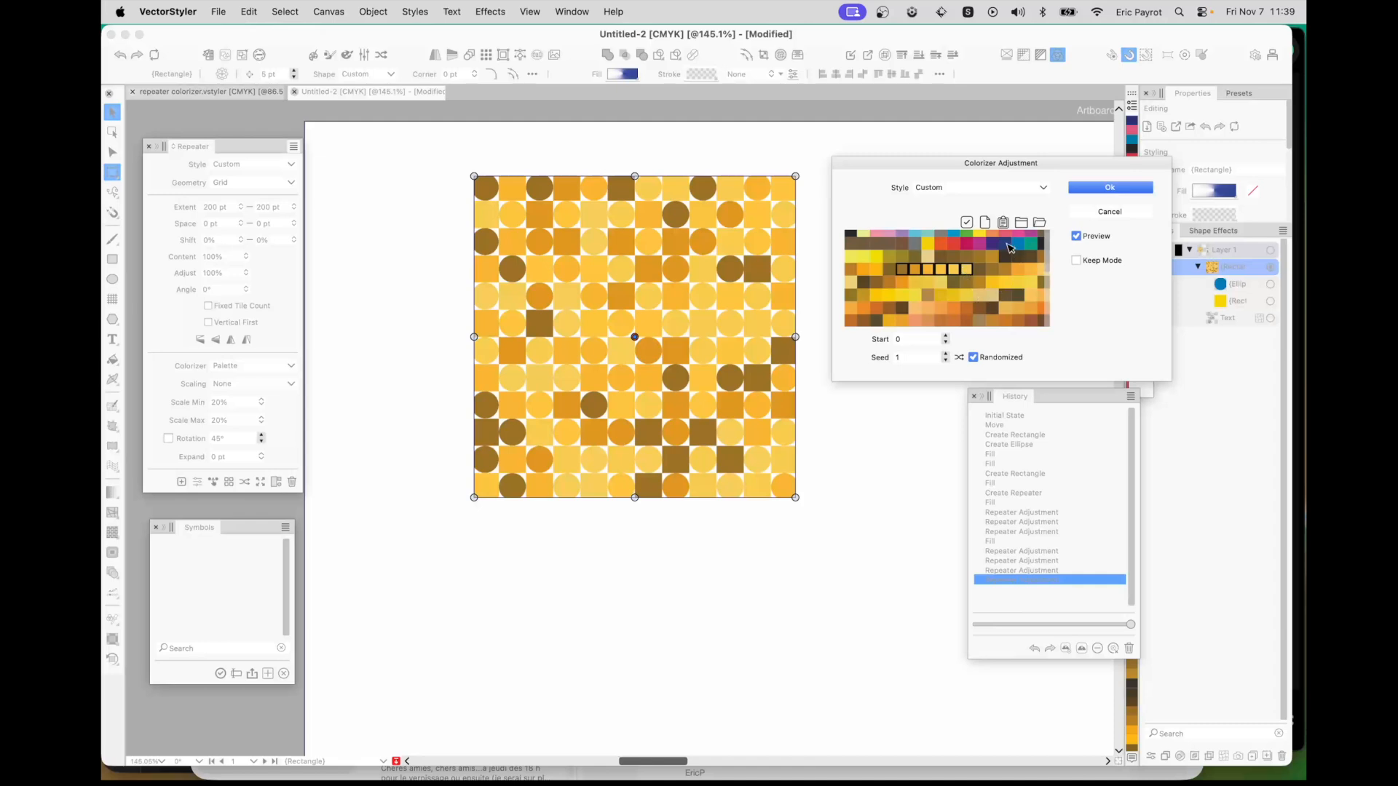
Try the dark blue swatch as an extra palette color and deselect it again
click(1076, 236)
click(1076, 237)
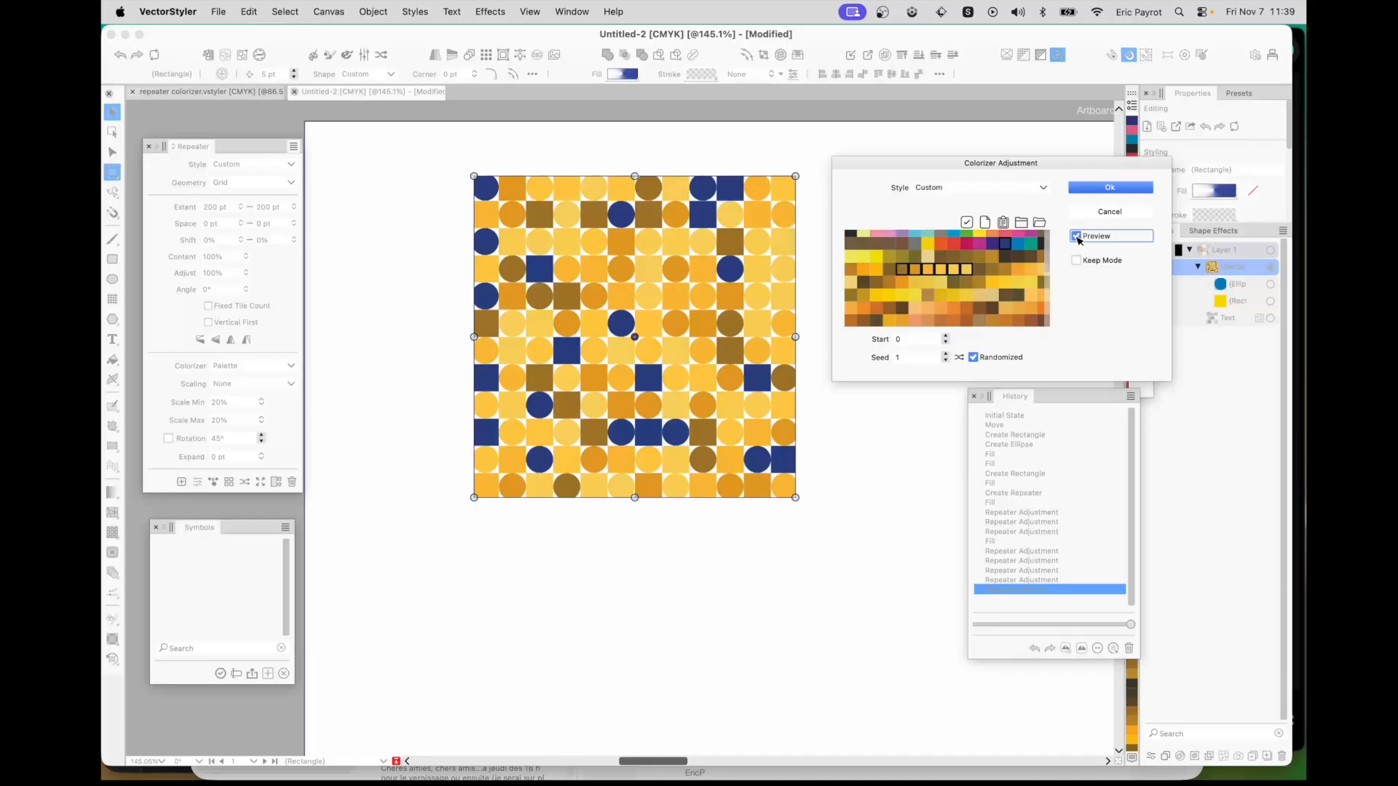
click(1006, 247)
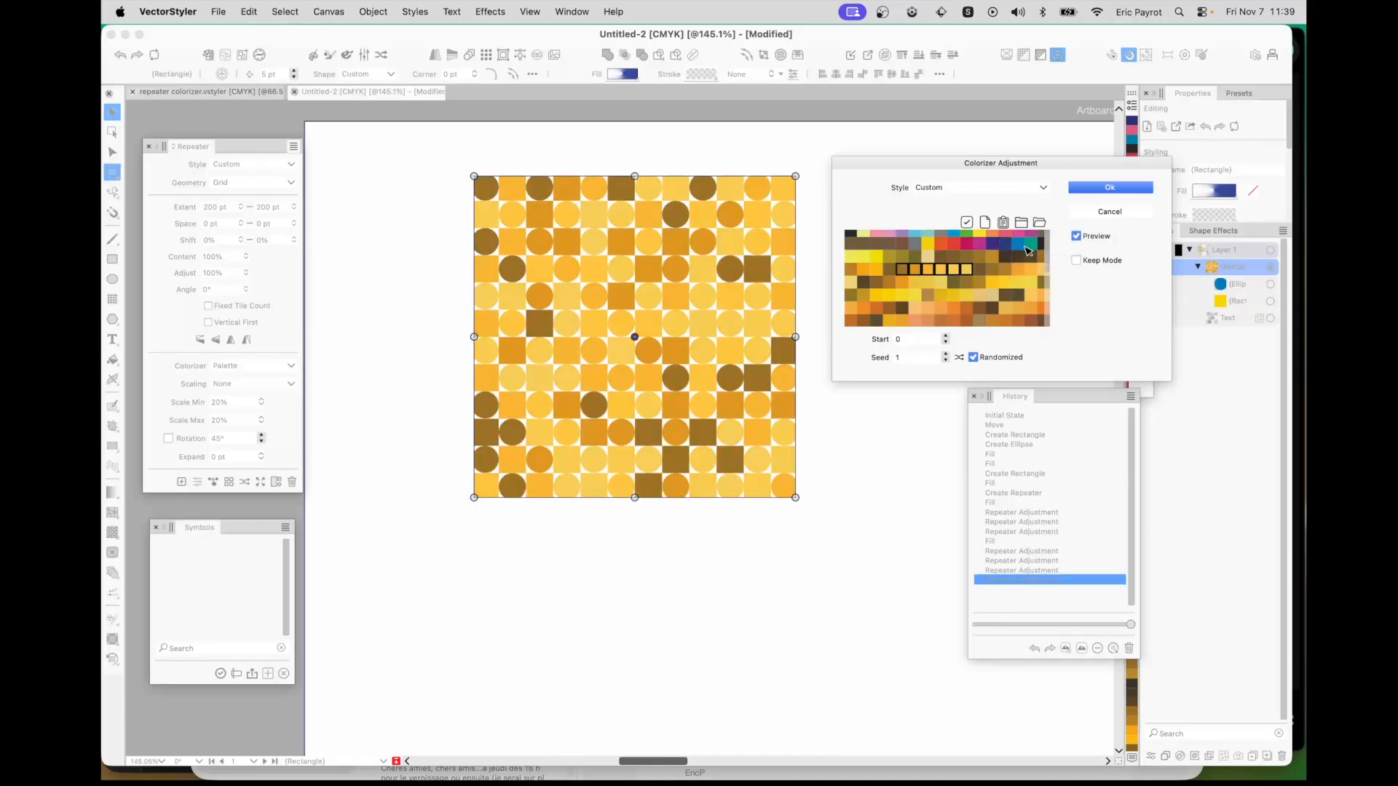
Add the medium blue and light blue swatches to the selected palette colors and refresh the preview
click(1021, 246)
click(1076, 236)
click(1077, 237)
click(920, 235)
click(1077, 237)
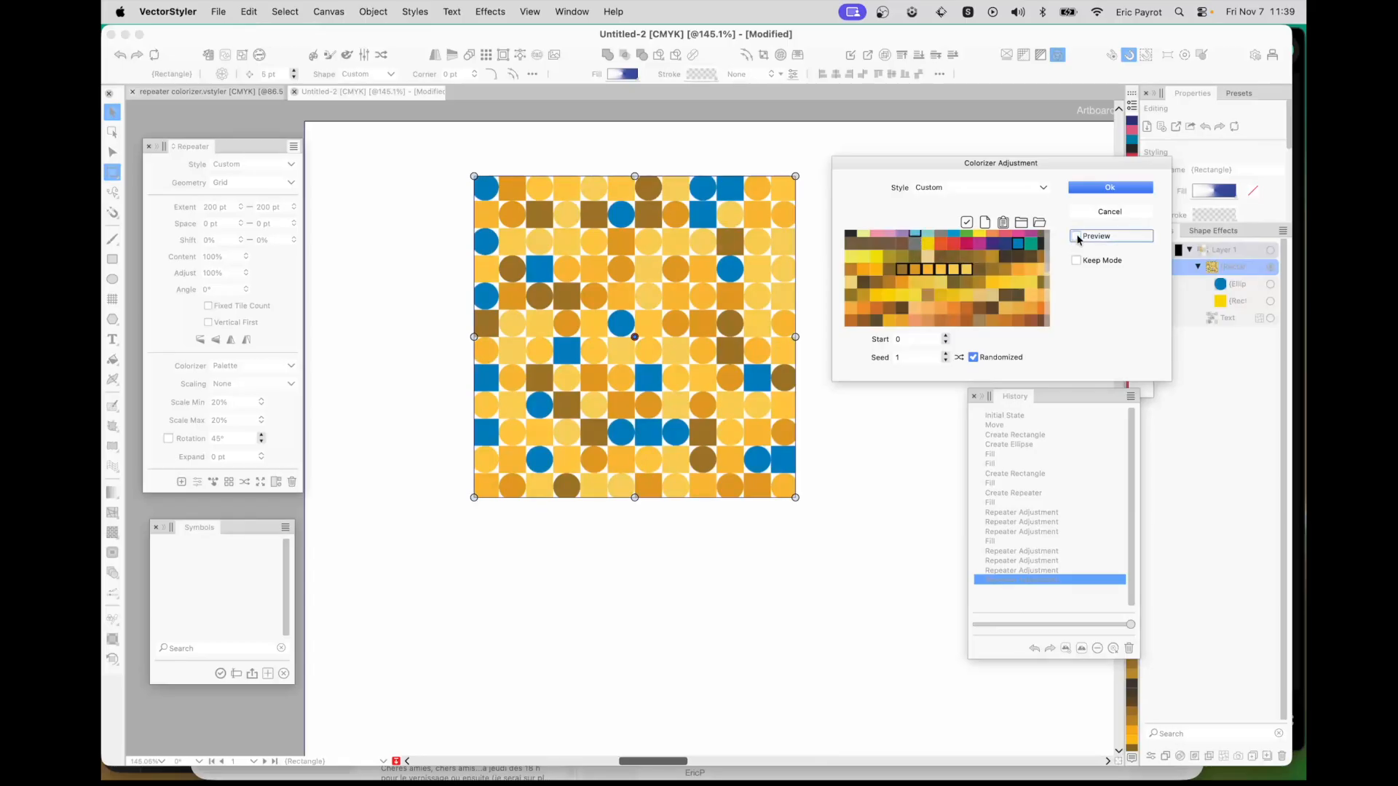
click(1077, 237)
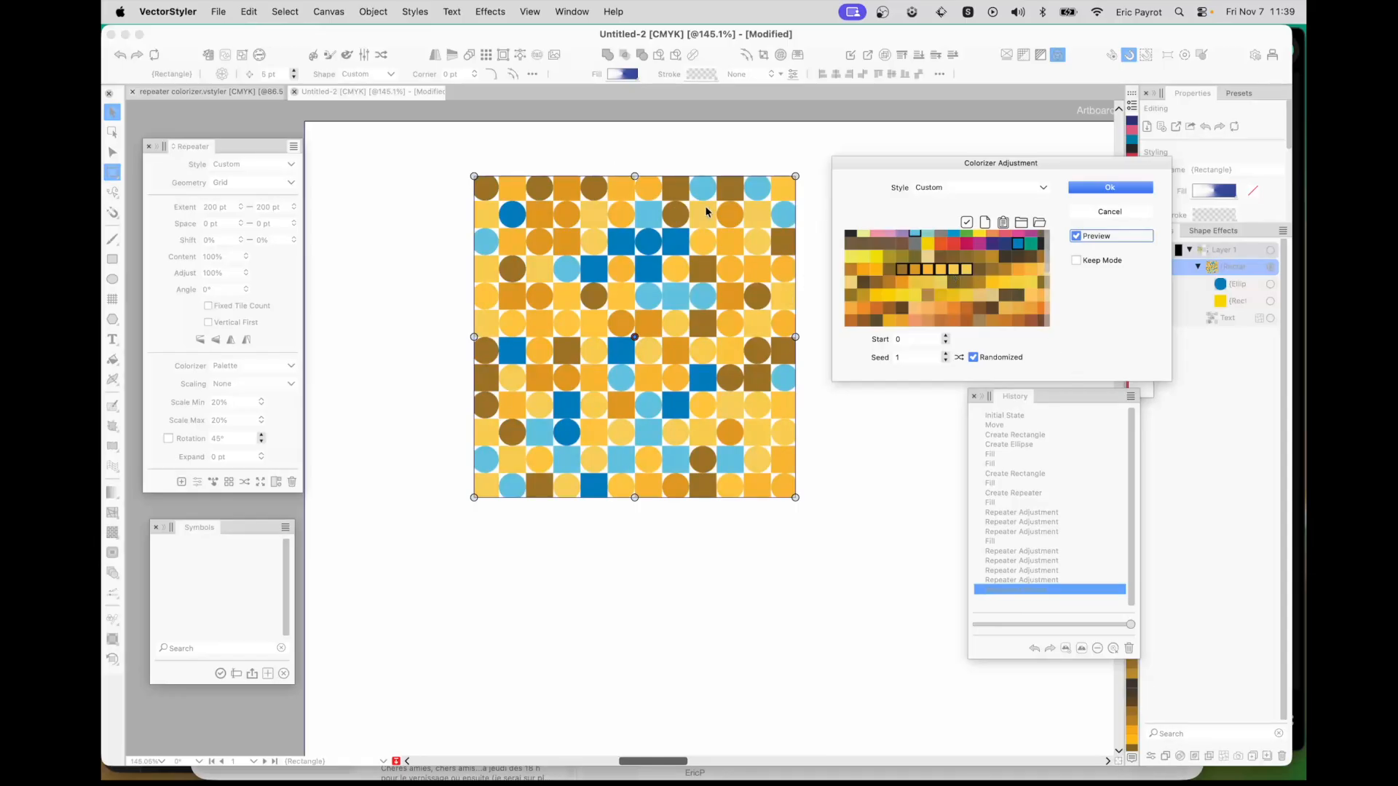
Turn off the randomized order of the palette colors and apply the colorizer settings
scroll(986, 289, up, 10)
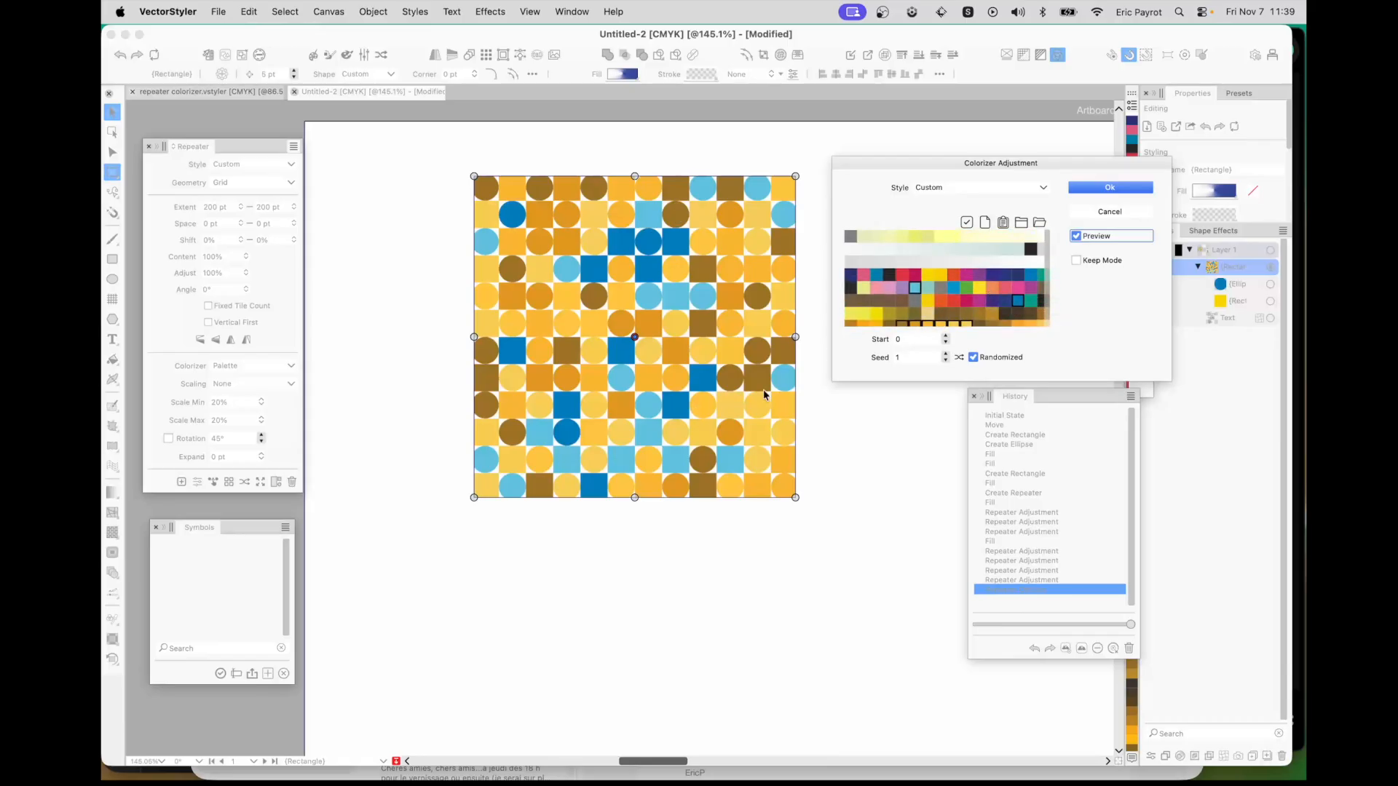
click(960, 357)
click(973, 357)
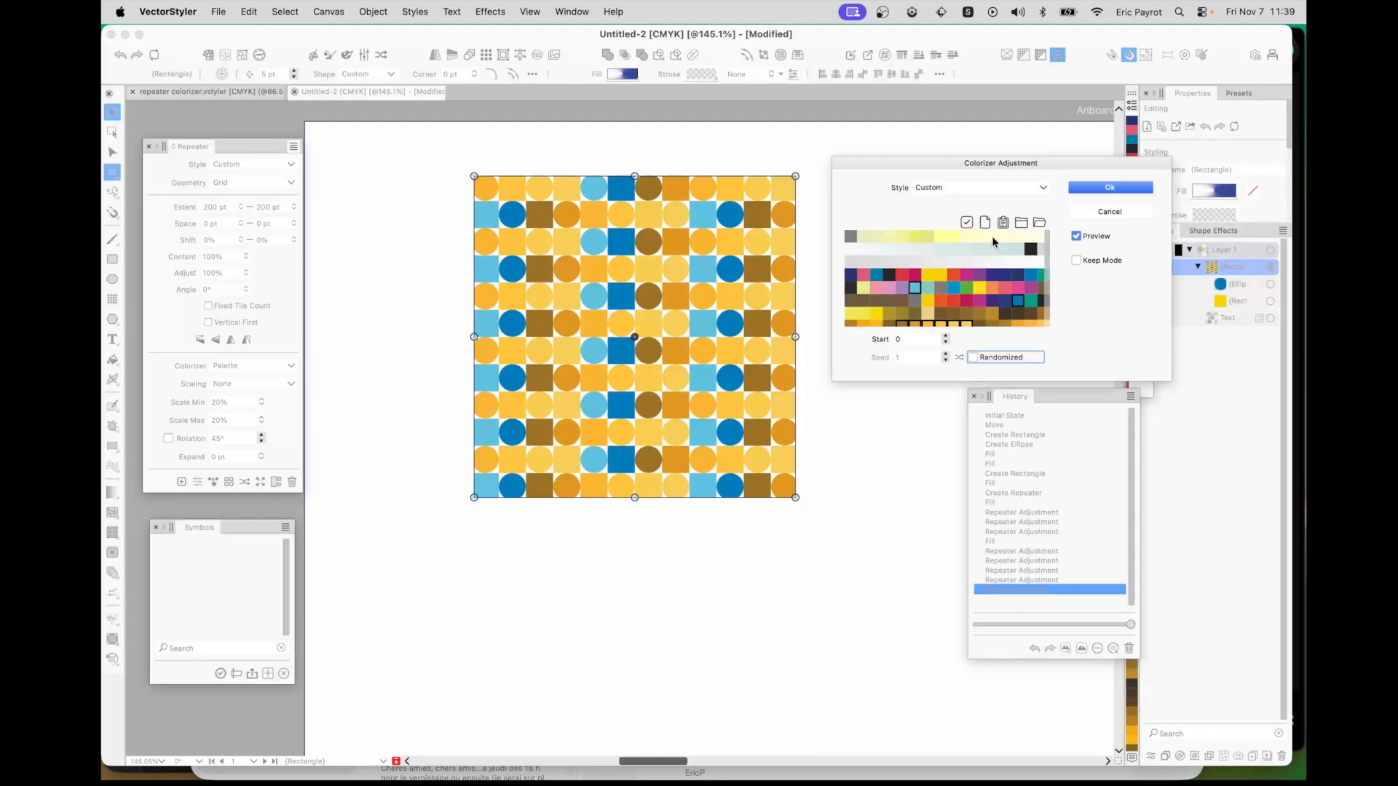
click(1105, 189)
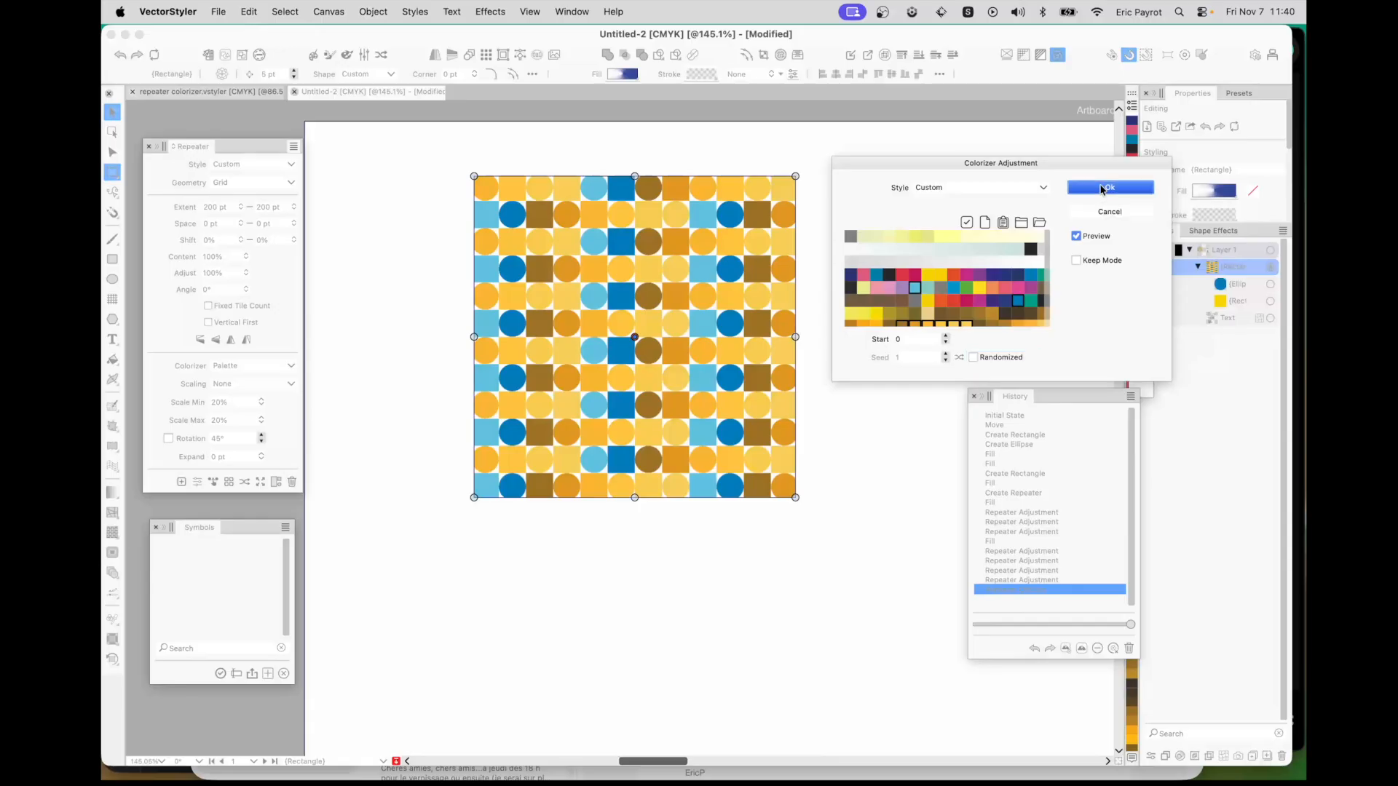
Switch the repeater's colorizer to Variations and open its adjustment settings
click(291, 367)
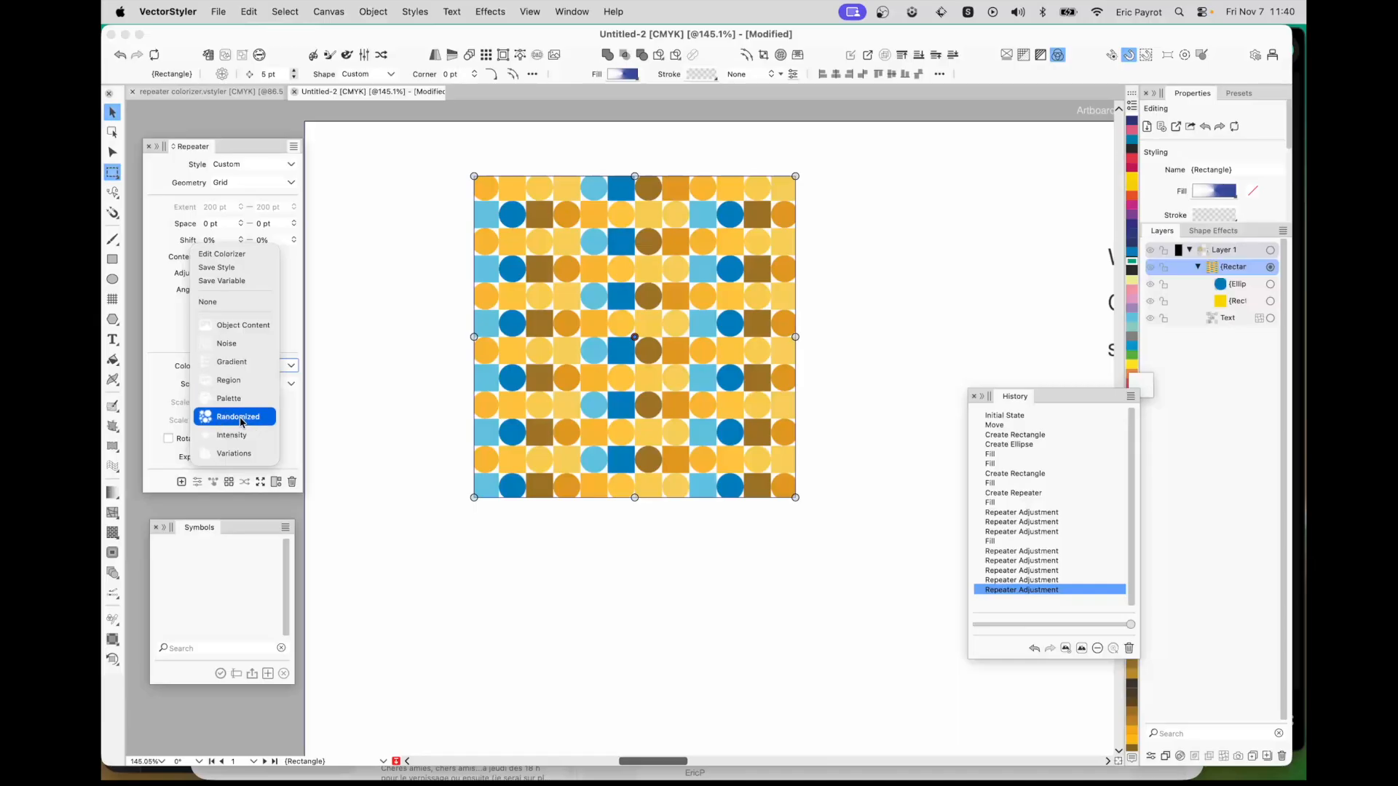
click(234, 458)
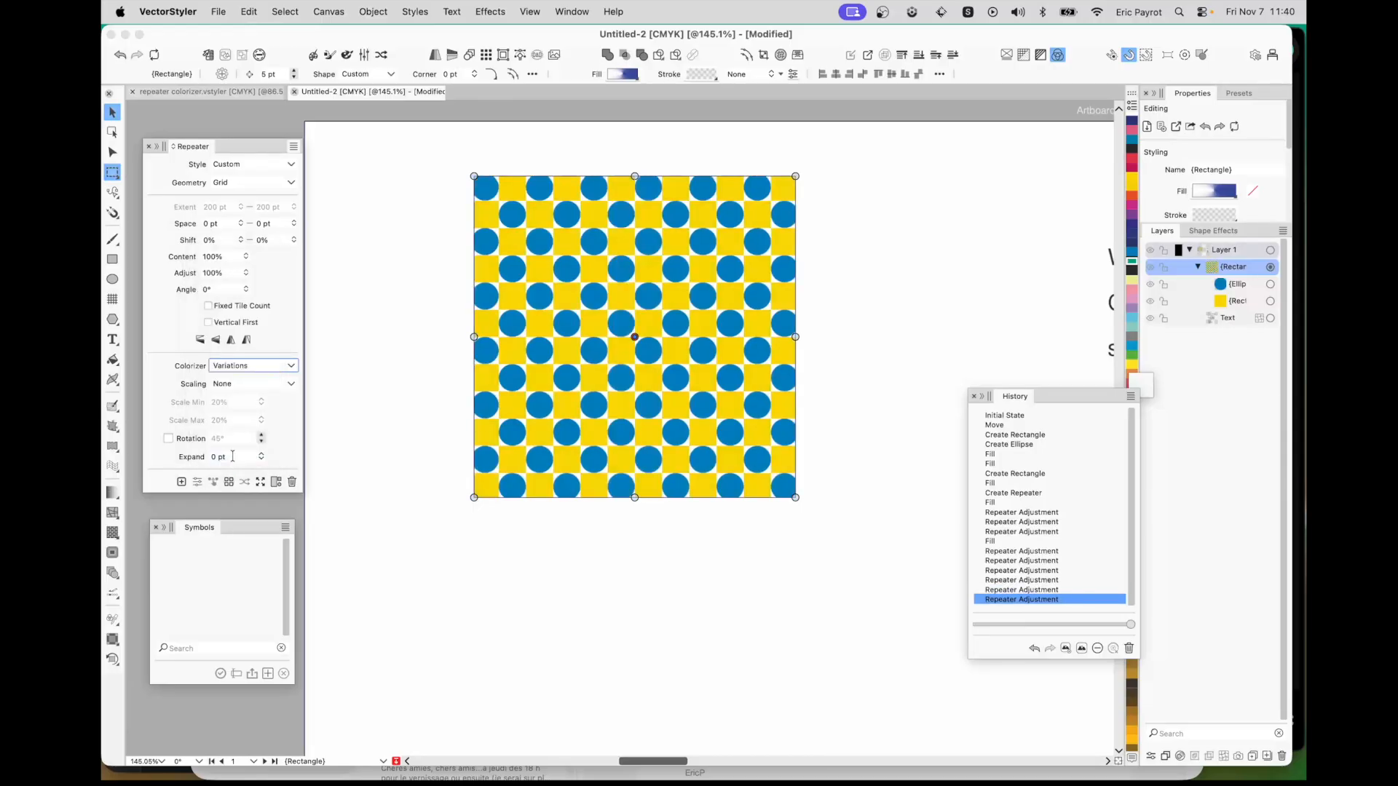
click(290, 367)
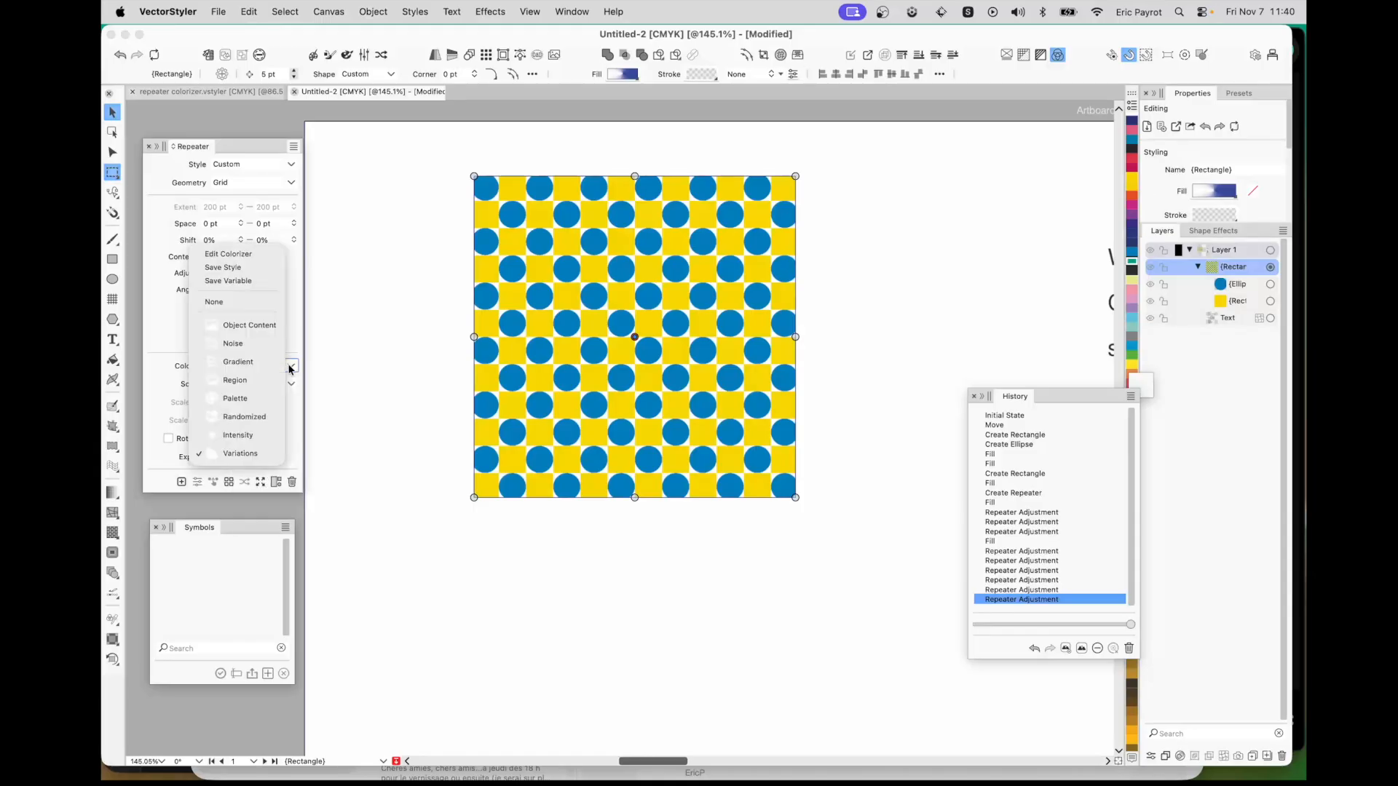
click(251, 255)
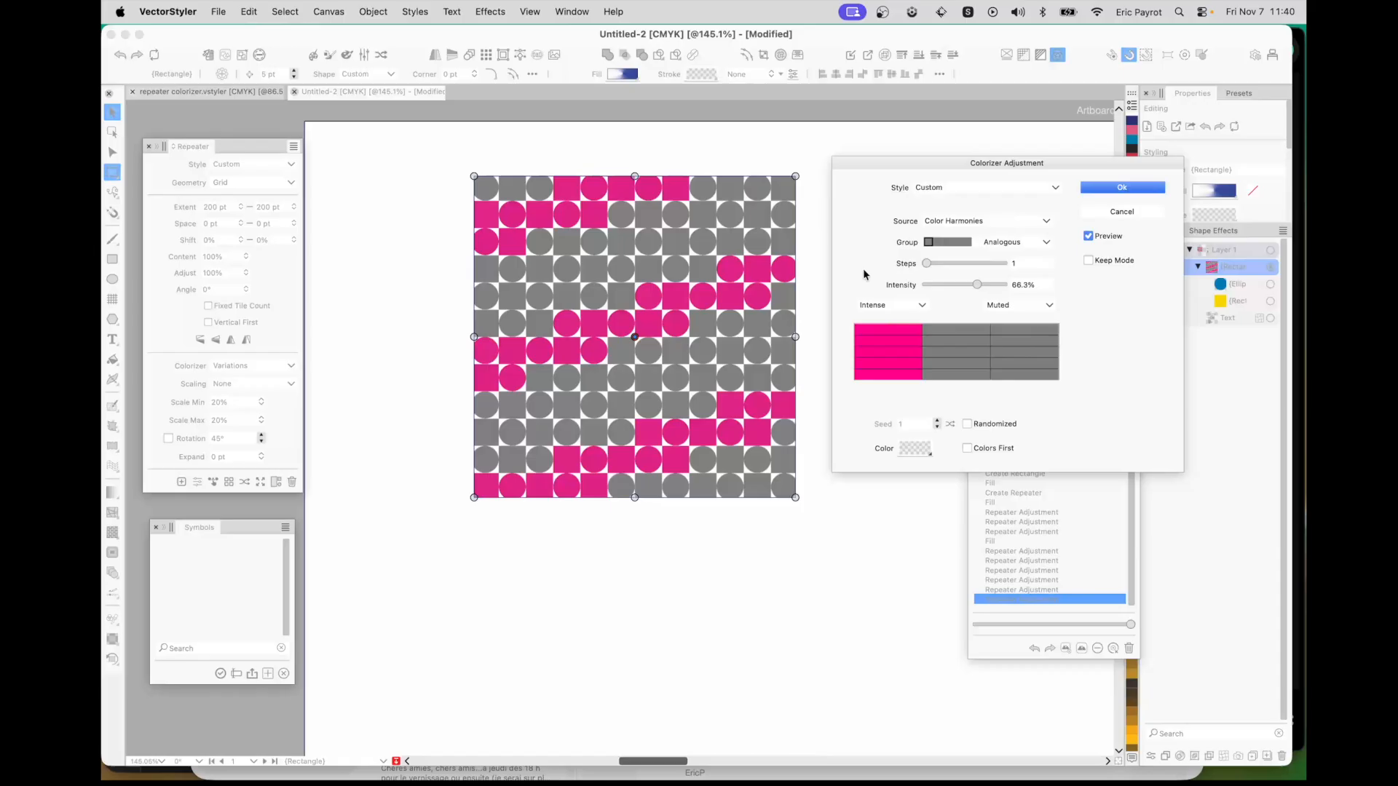
Set the base color of the Analogous color variations to yellow #F7F823 and refresh the preview
click(916, 451)
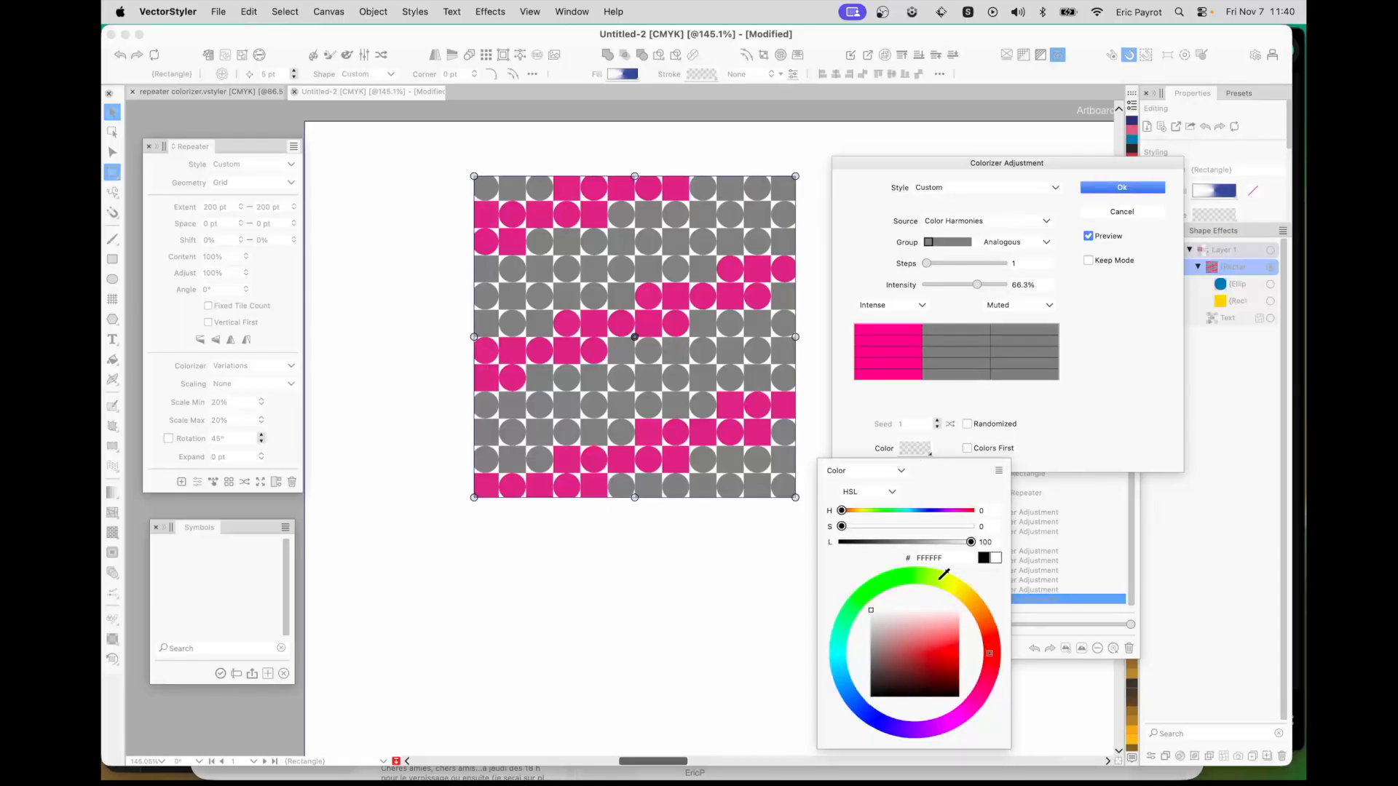
click(959, 579)
click(952, 648)
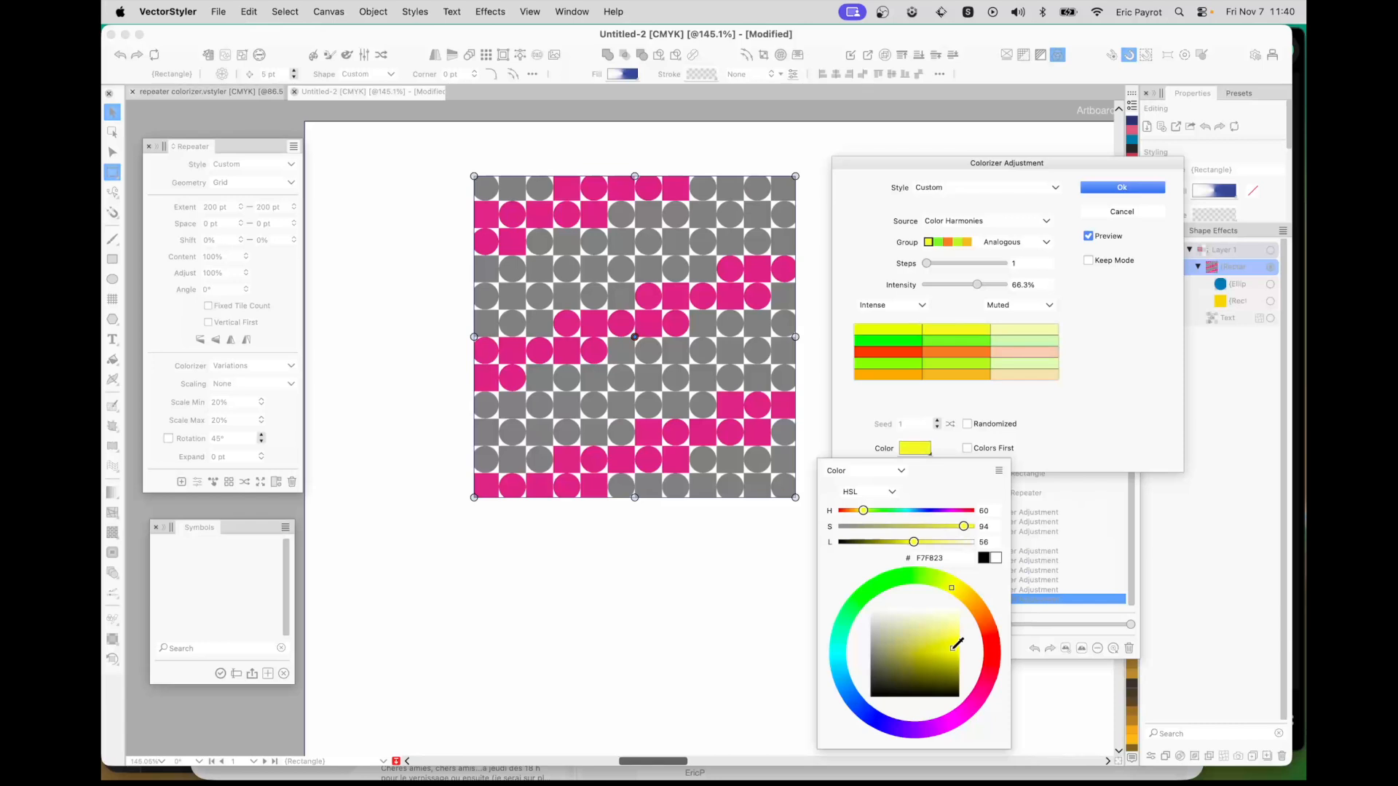
click(1062, 450)
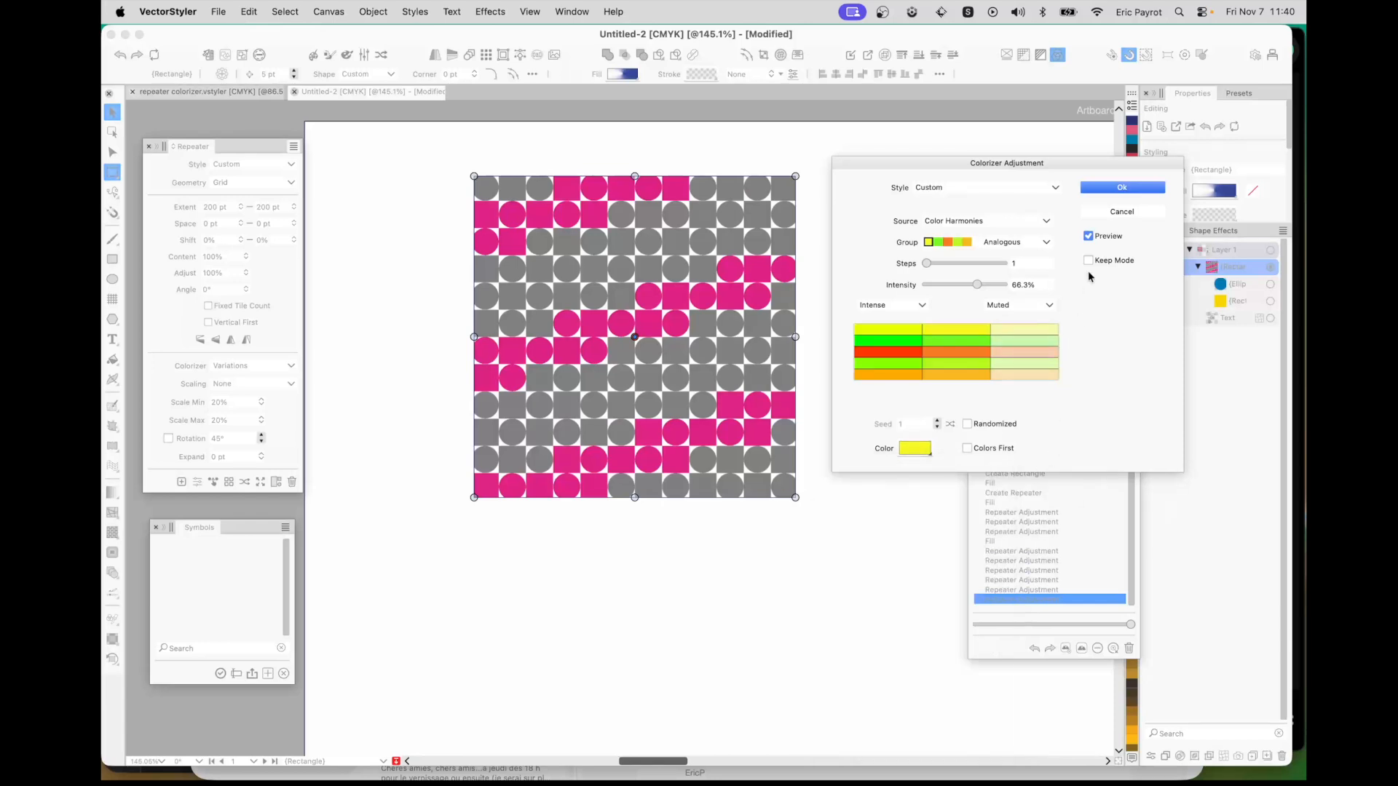
click(1090, 237)
click(1088, 236)
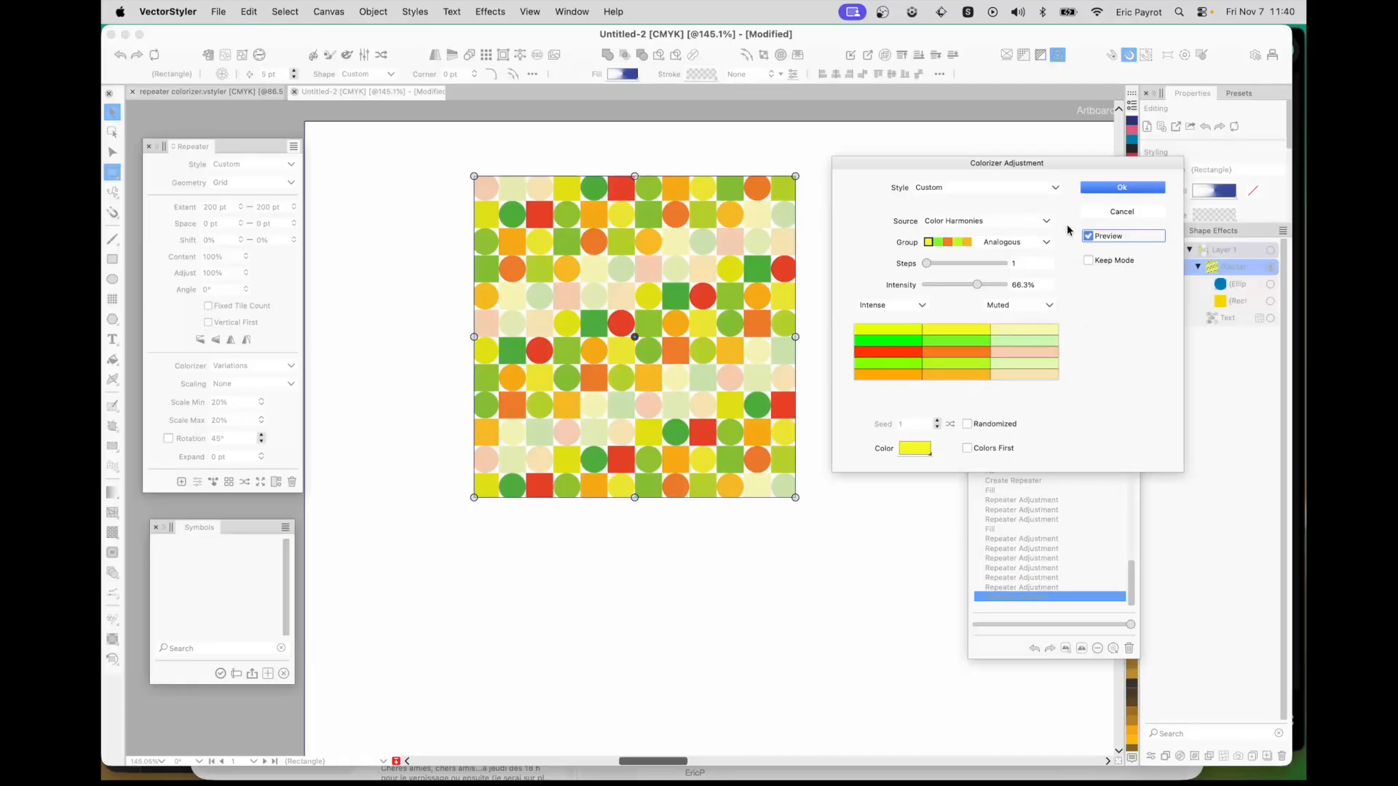
drag(997, 157, 970, 153)
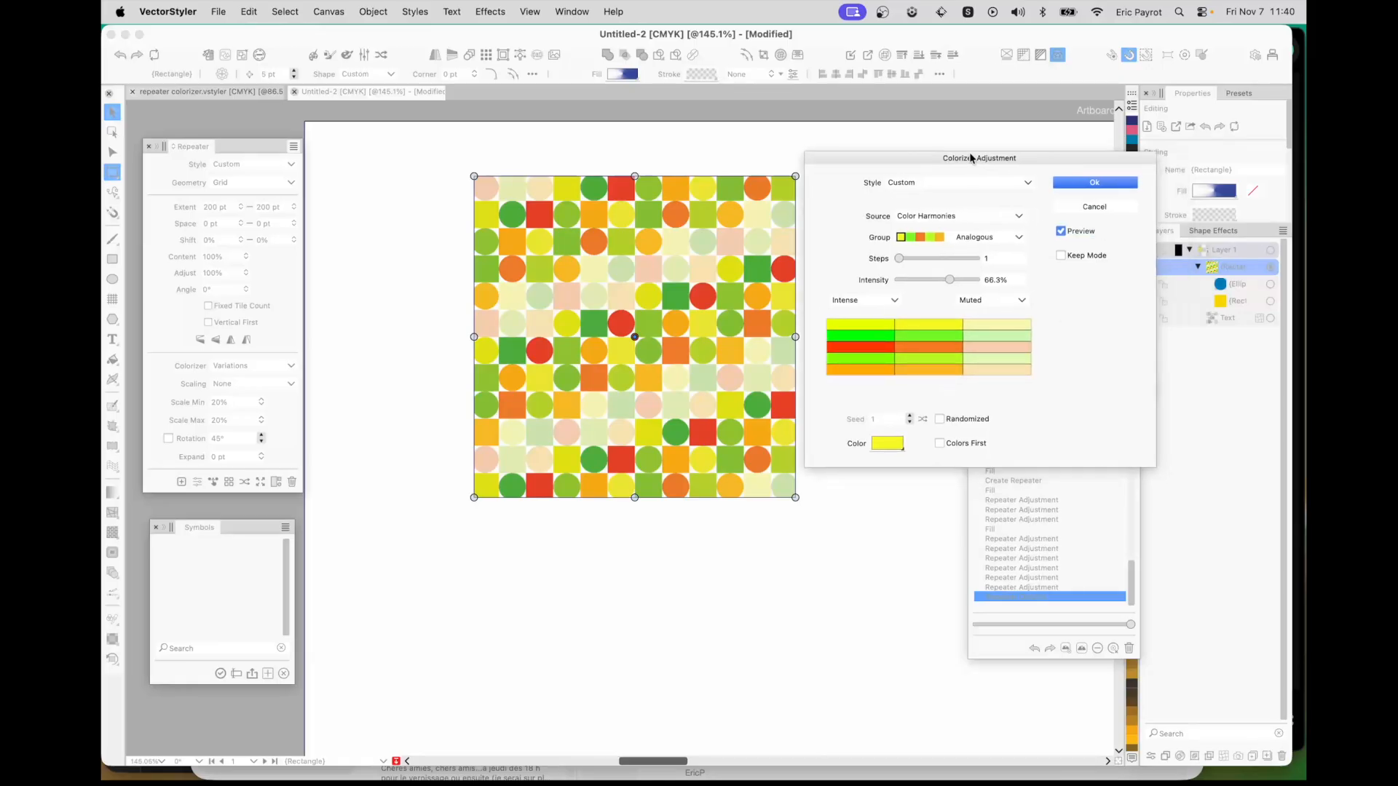
Change the color harmony group of the variations to Monochrome 1 and refresh the preview
click(1019, 237)
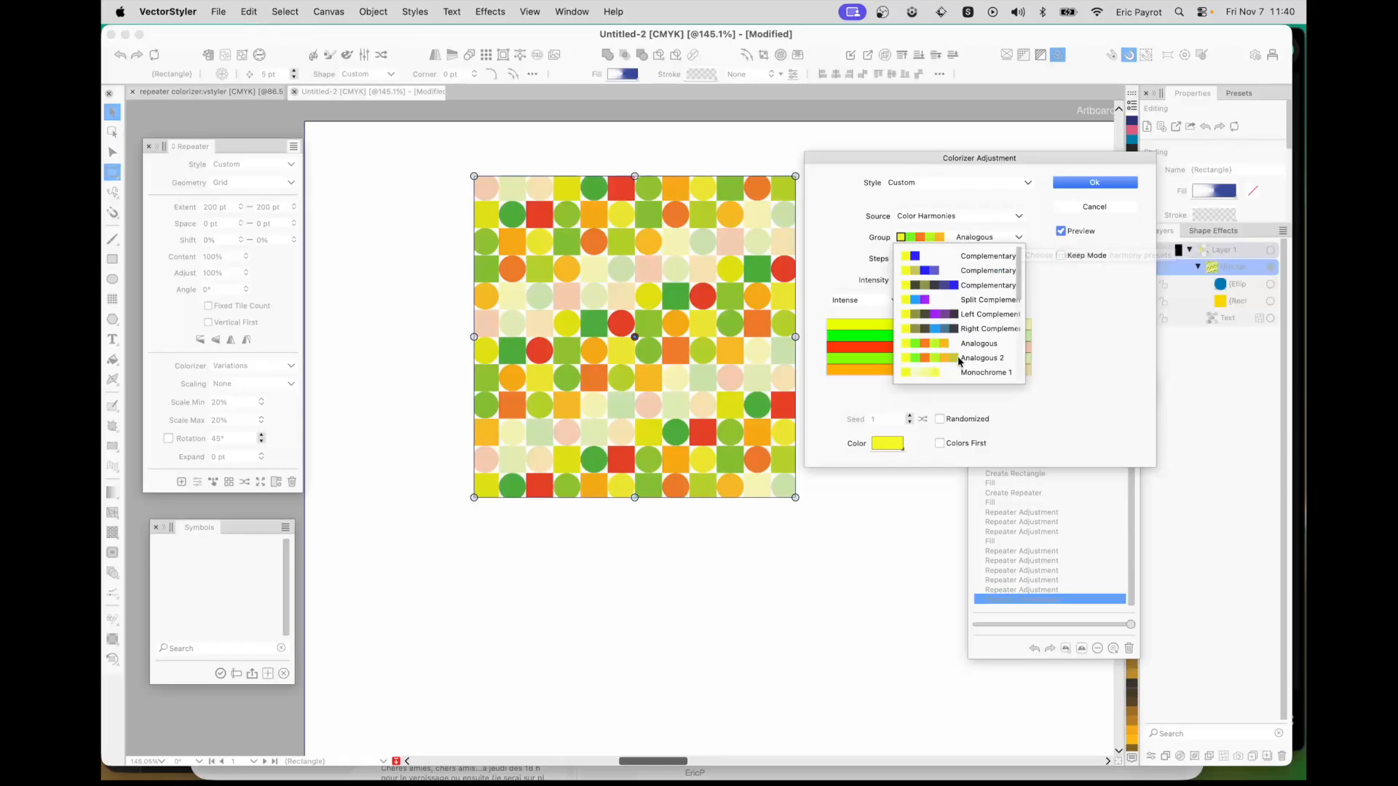
click(927, 371)
click(1061, 231)
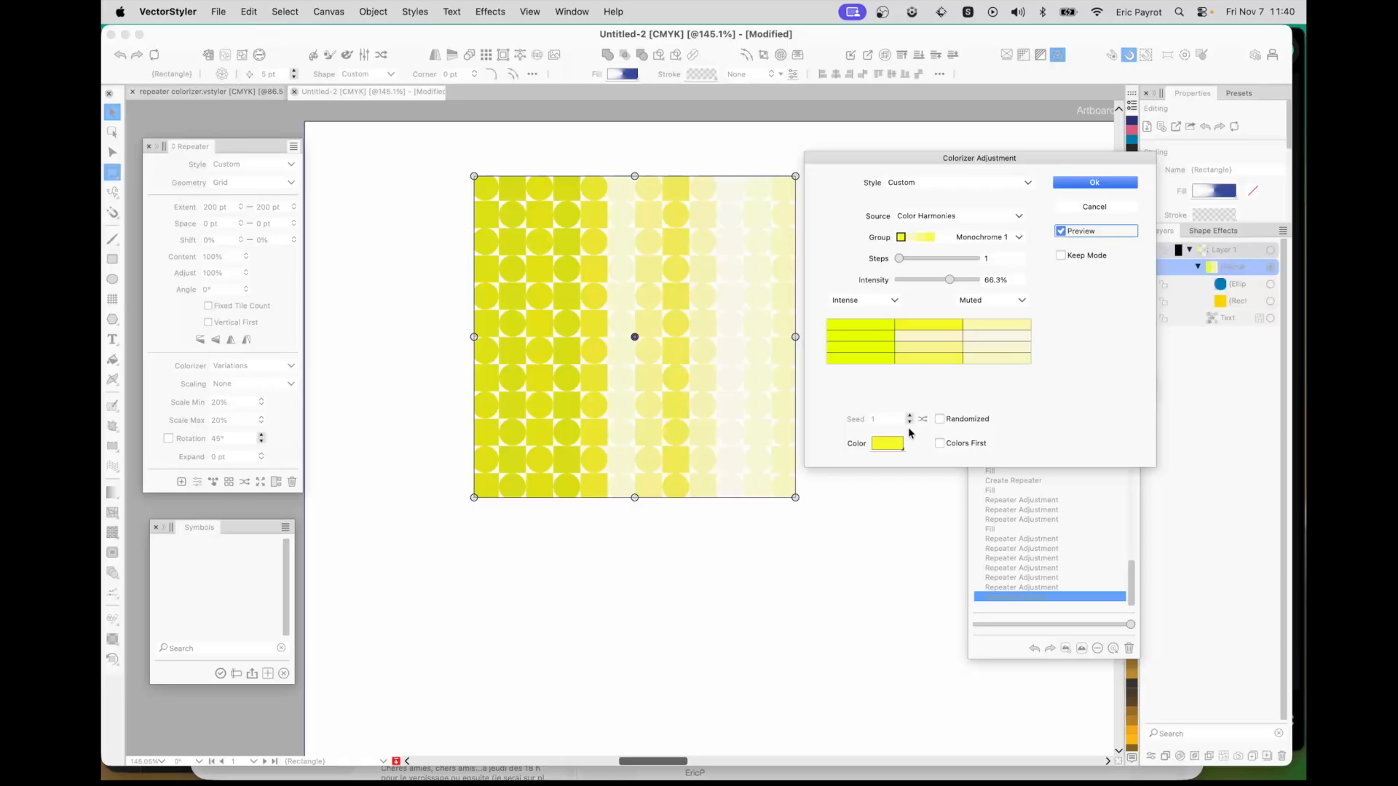
Randomize the order of the variation colors, generate a new random seed and refresh the preview
click(940, 420)
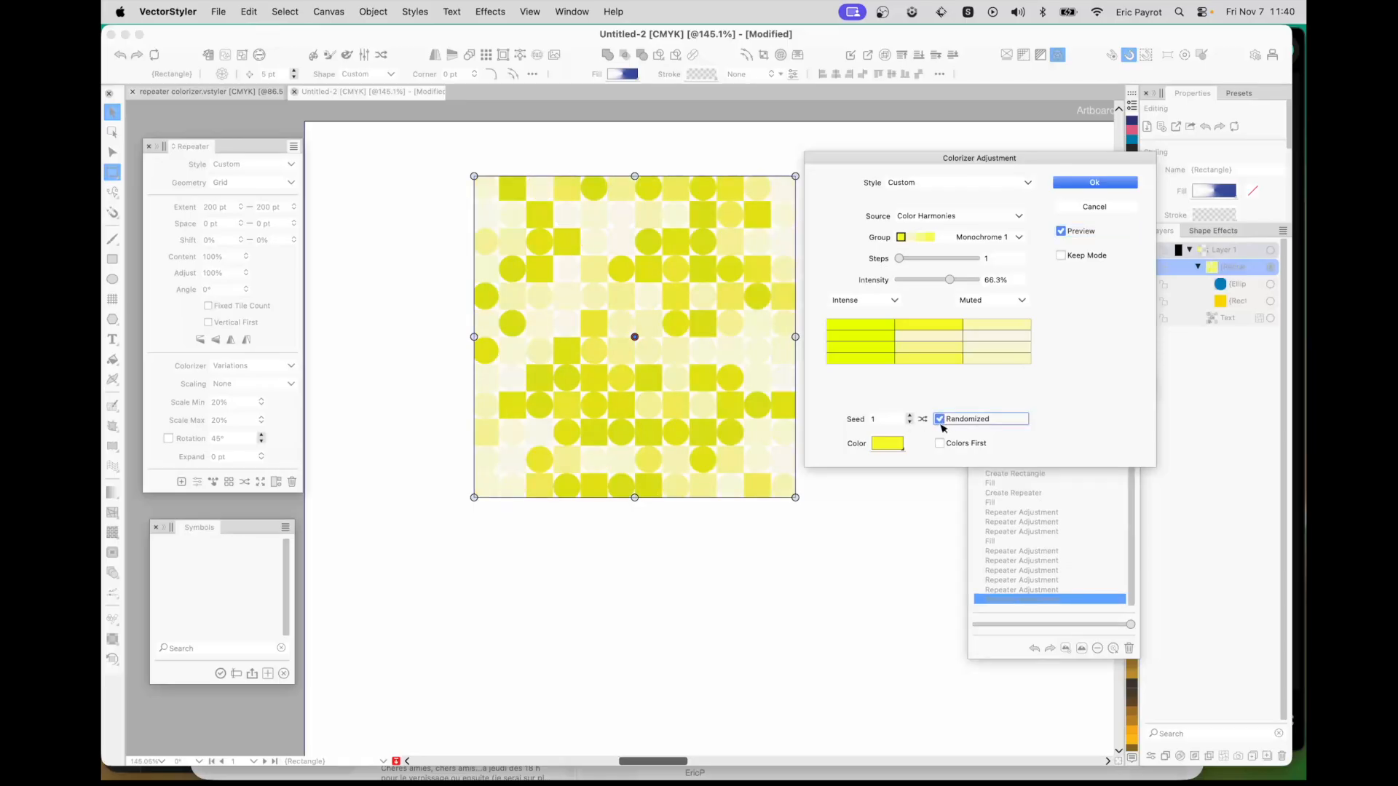
click(922, 419)
click(1064, 231)
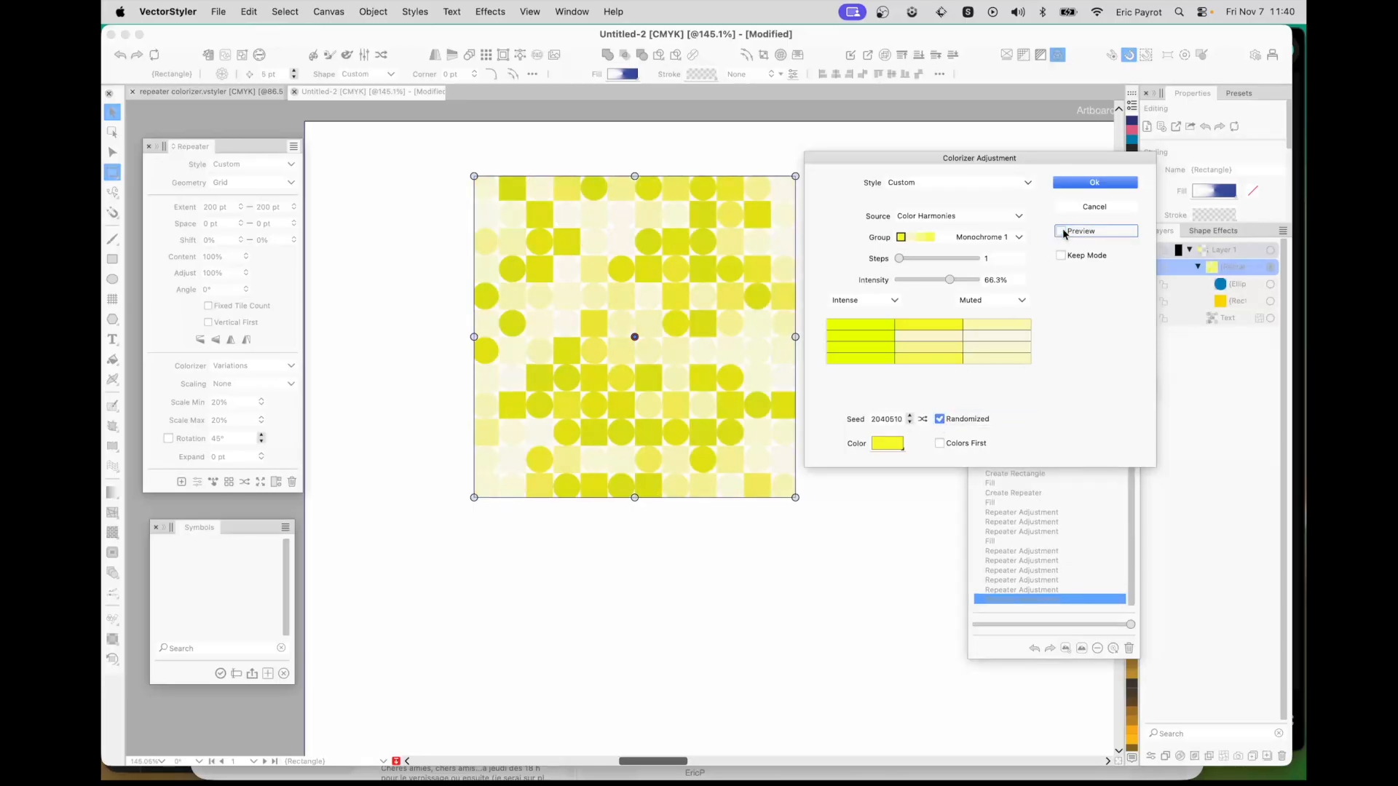
click(1064, 231)
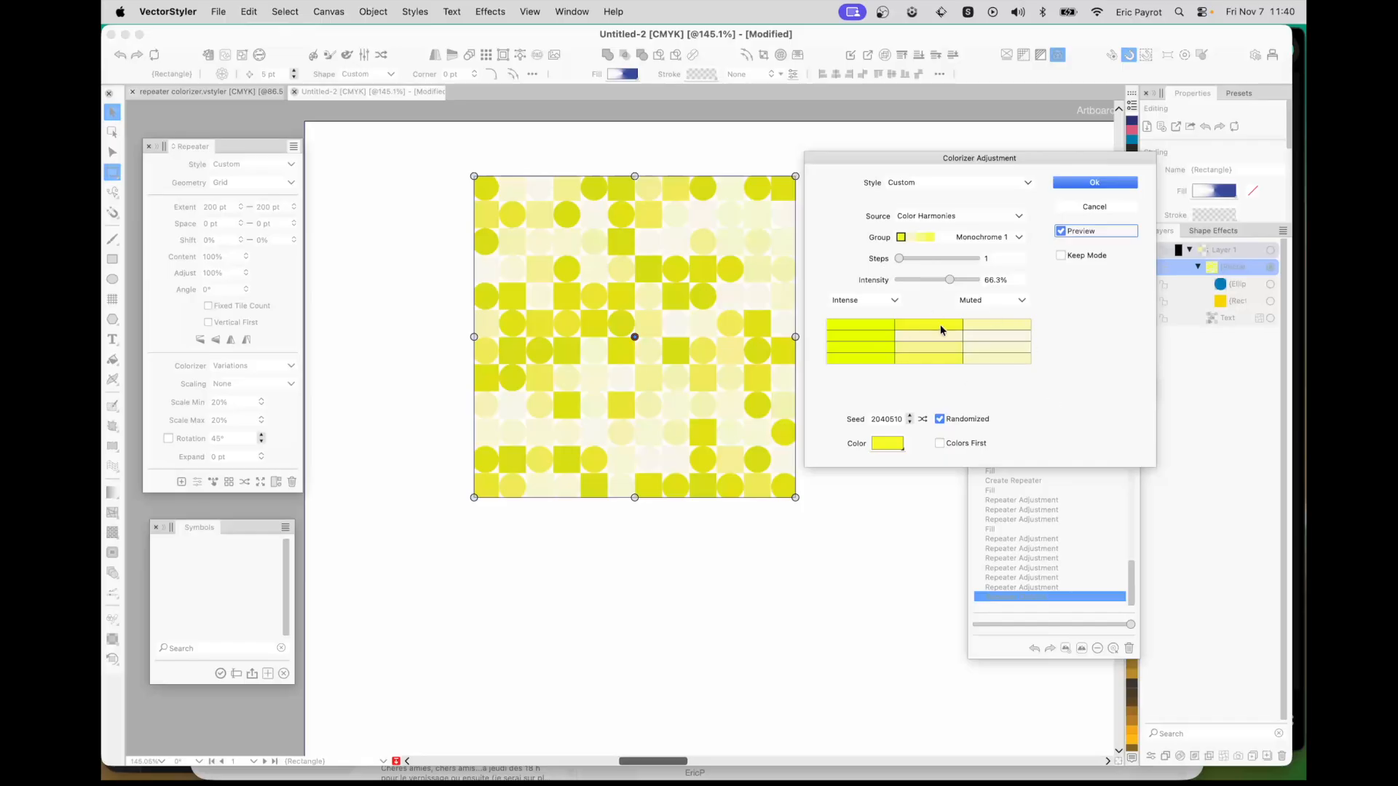
Change the Muted end of the color variations to Bright and refresh the preview
click(1021, 299)
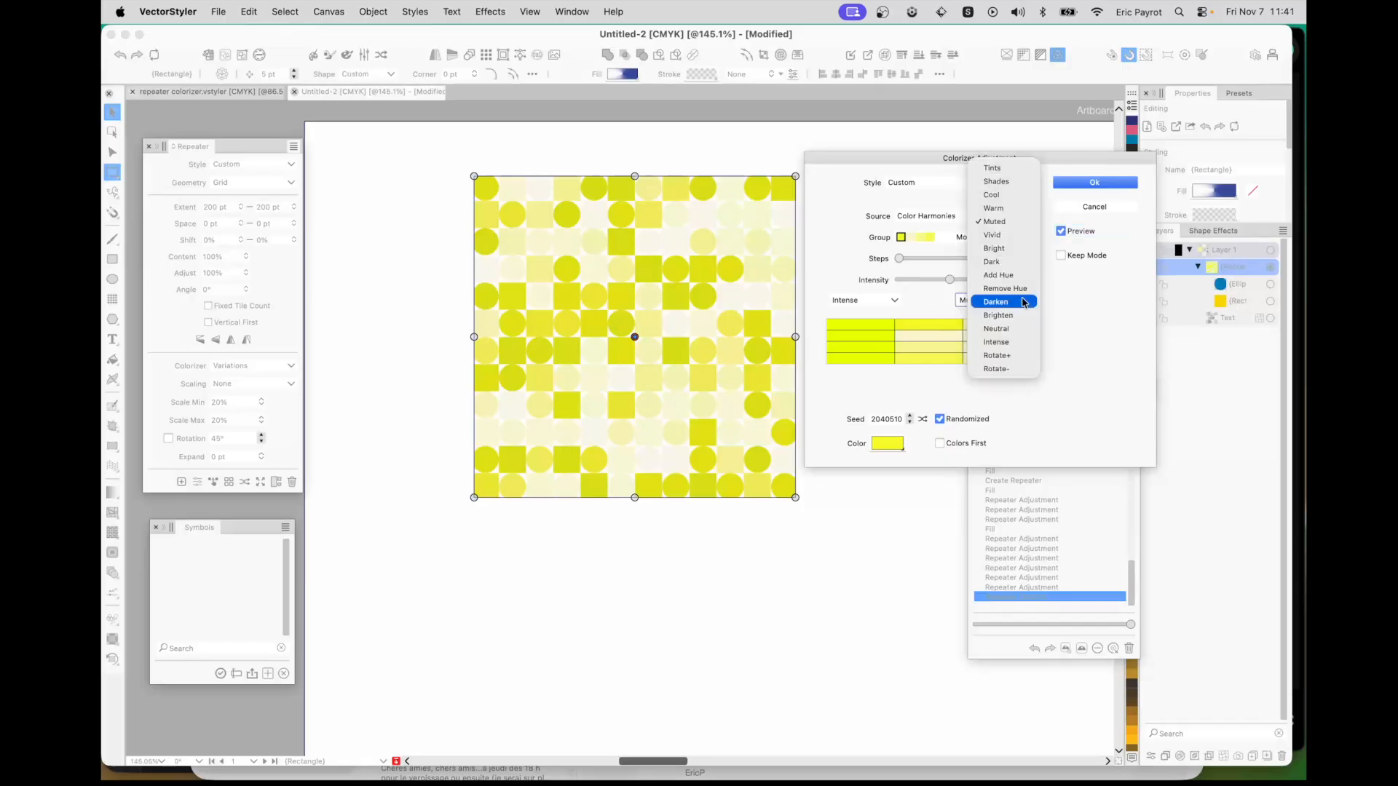
click(1015, 247)
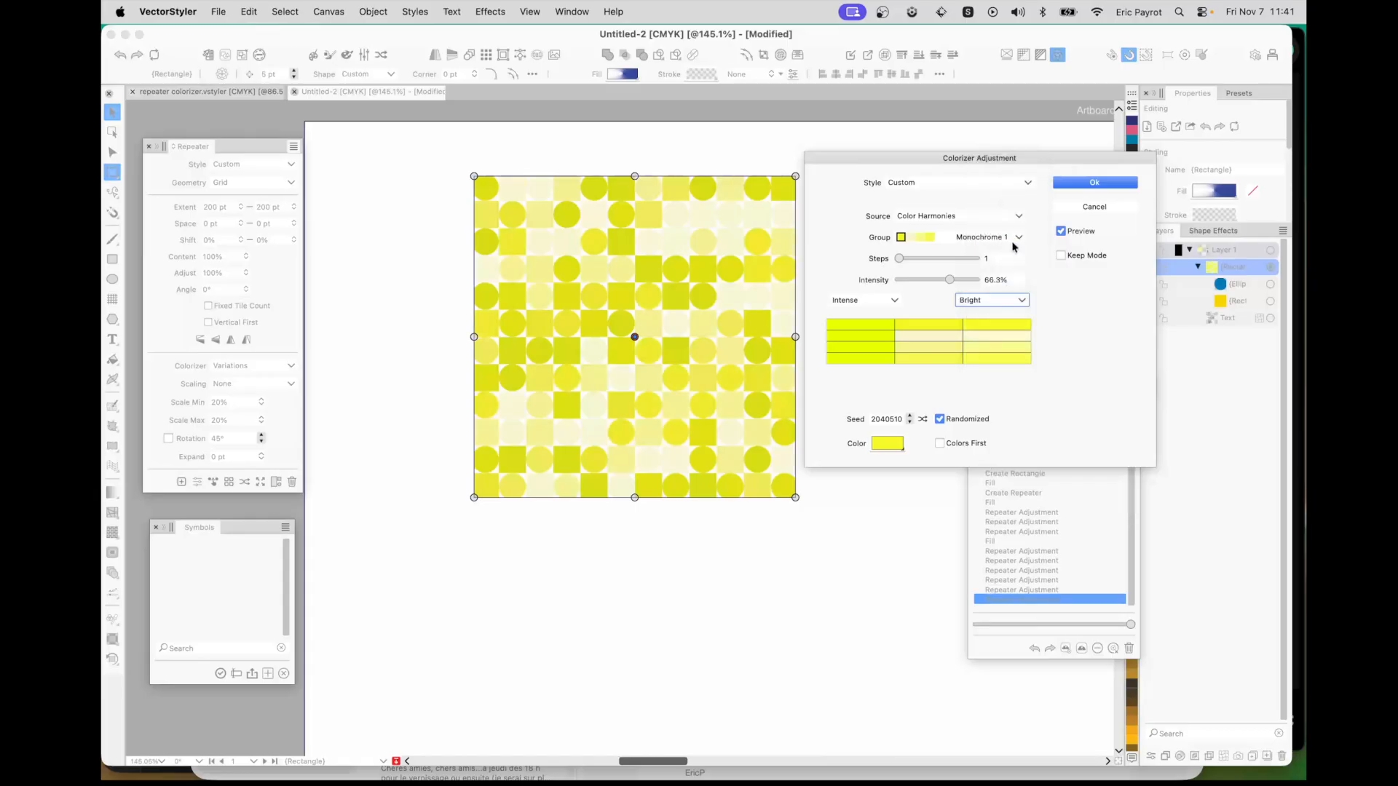
click(1062, 231)
click(1062, 231)
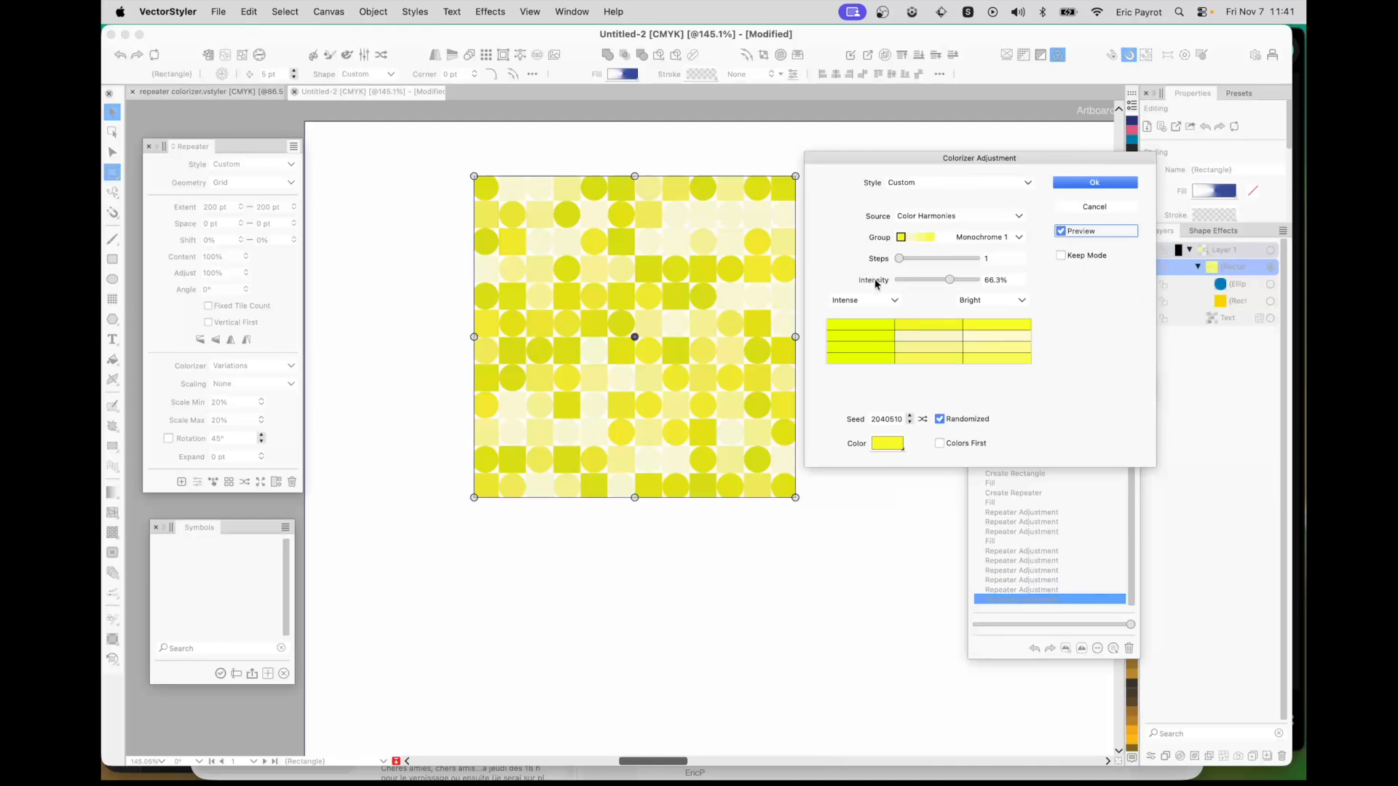
Set the base color of the variations to a light green with hue 116 and apply the colorizer settings
click(887, 443)
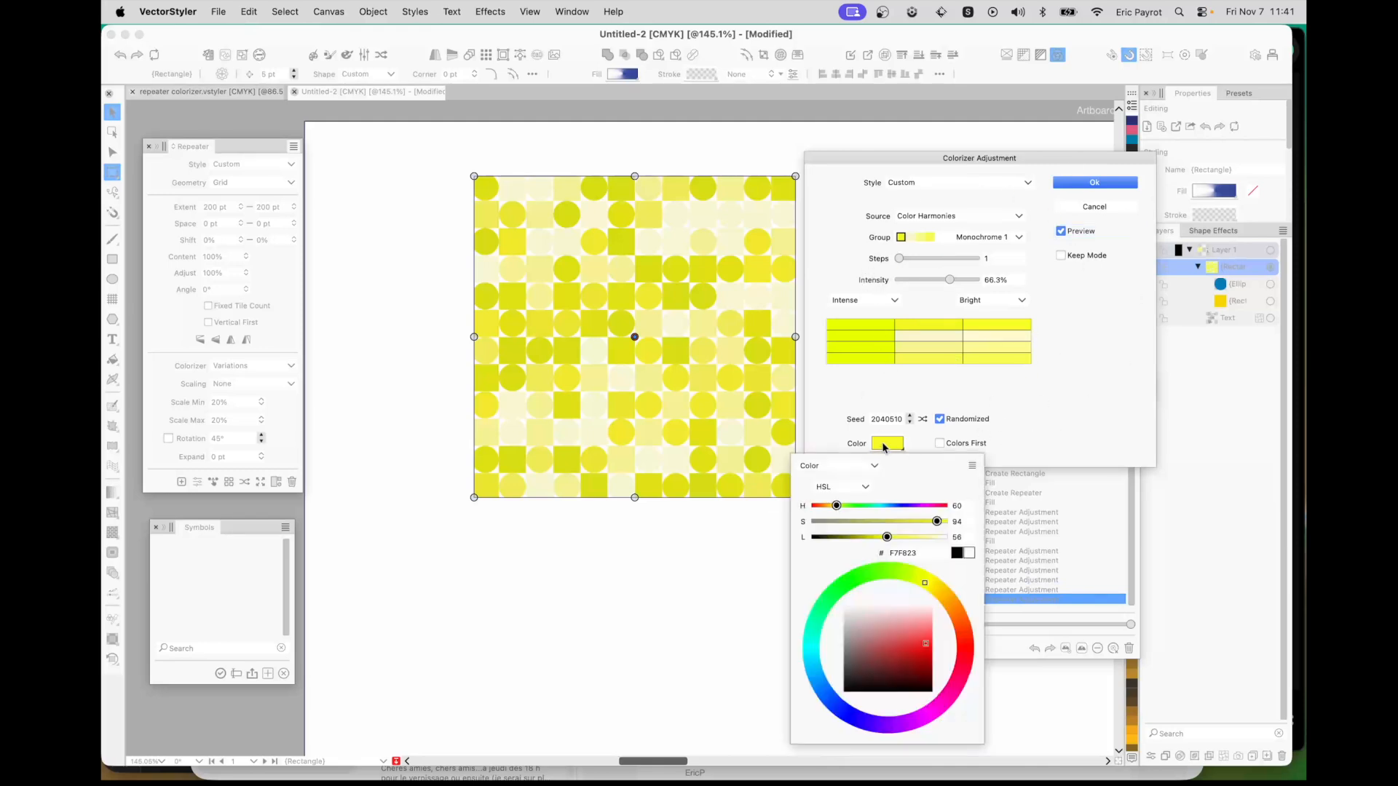
click(858, 506)
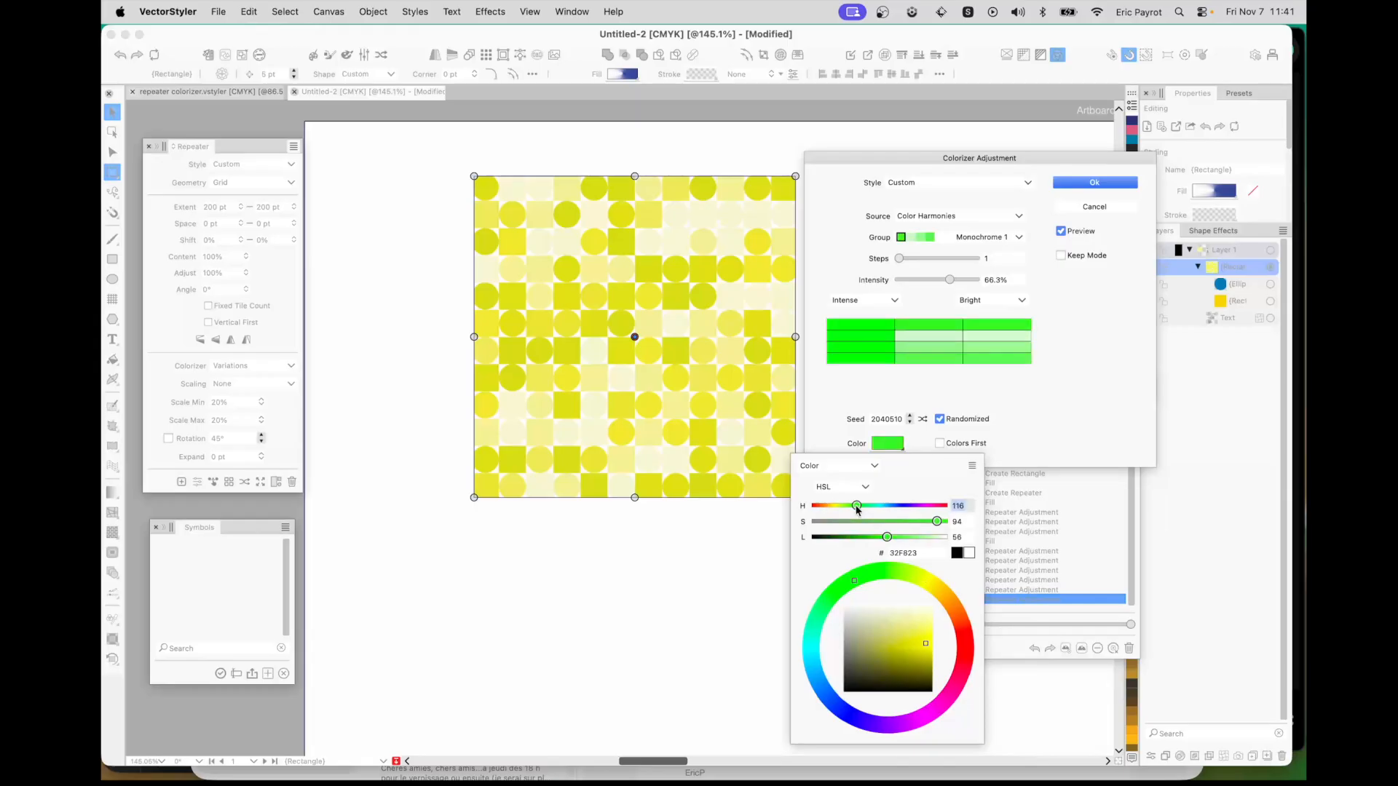
click(906, 538)
click(1050, 411)
click(1061, 231)
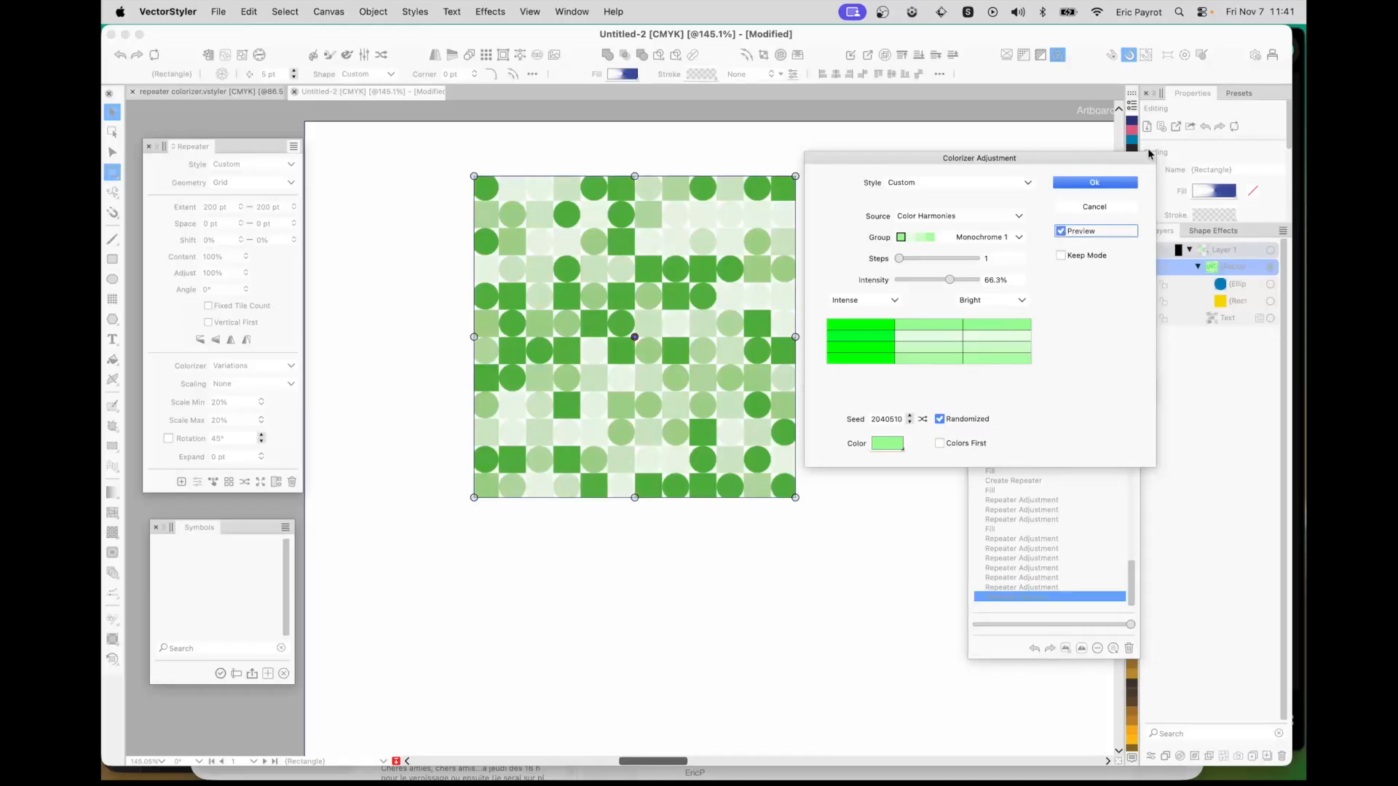
click(1085, 183)
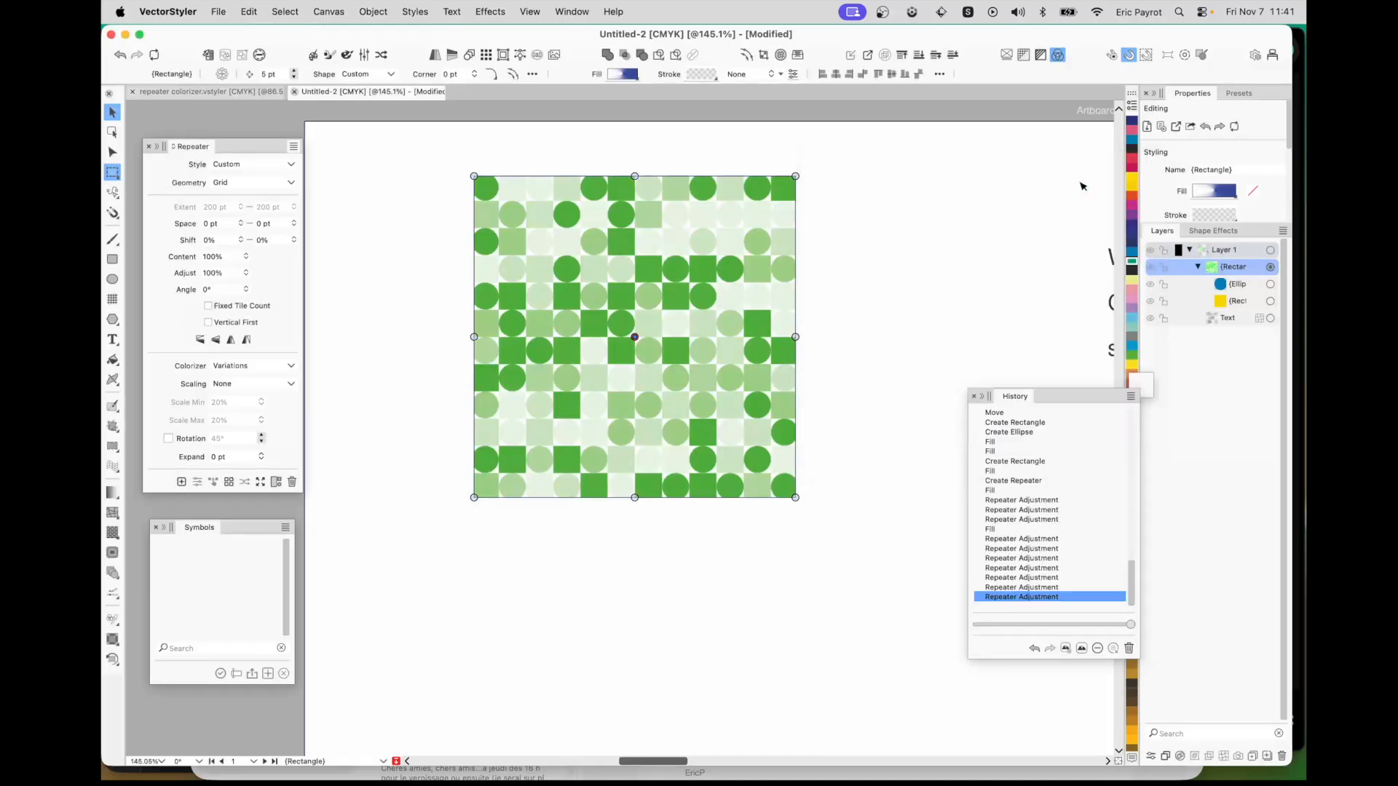
Switch the repeater's colorizer to Region
click(290, 367)
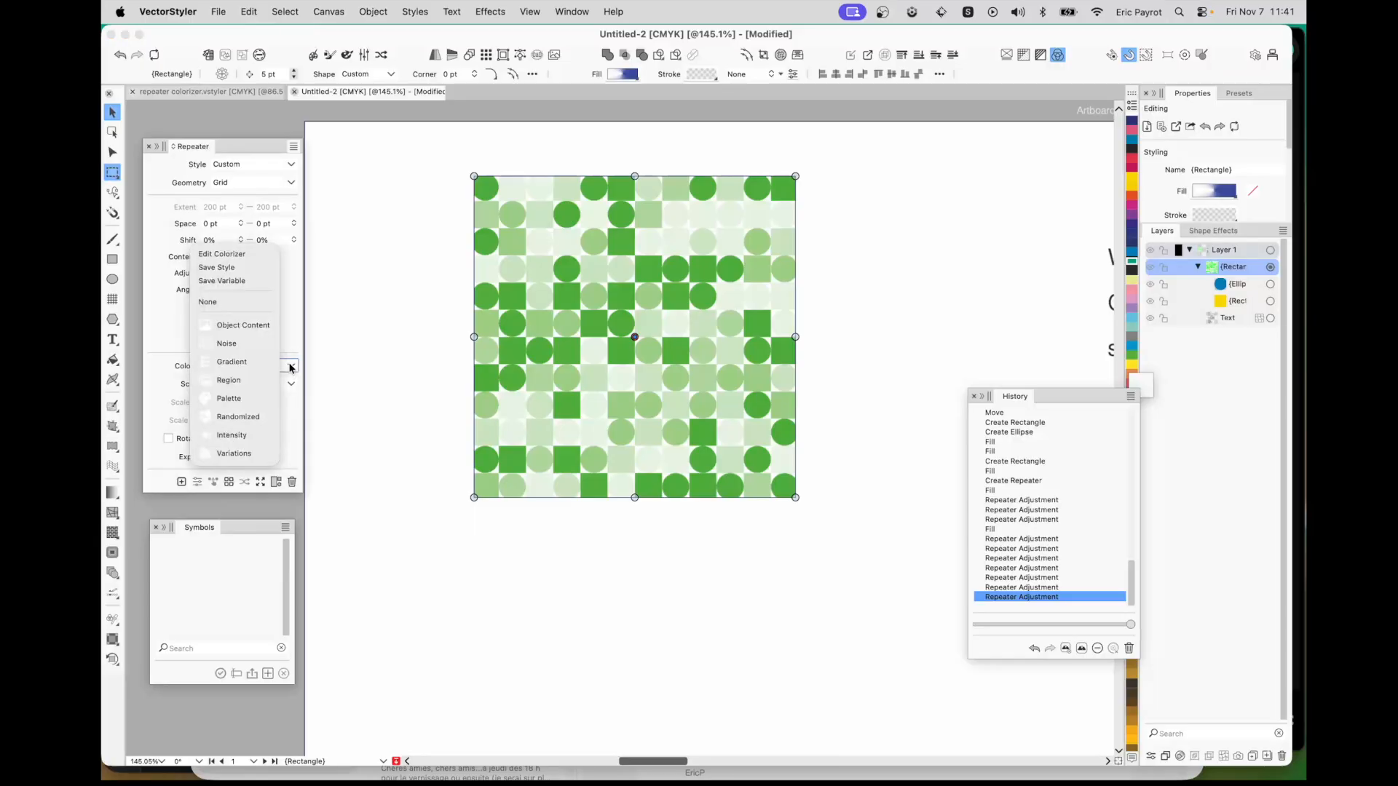
click(210, 380)
scroll(633, 466, right, 5)
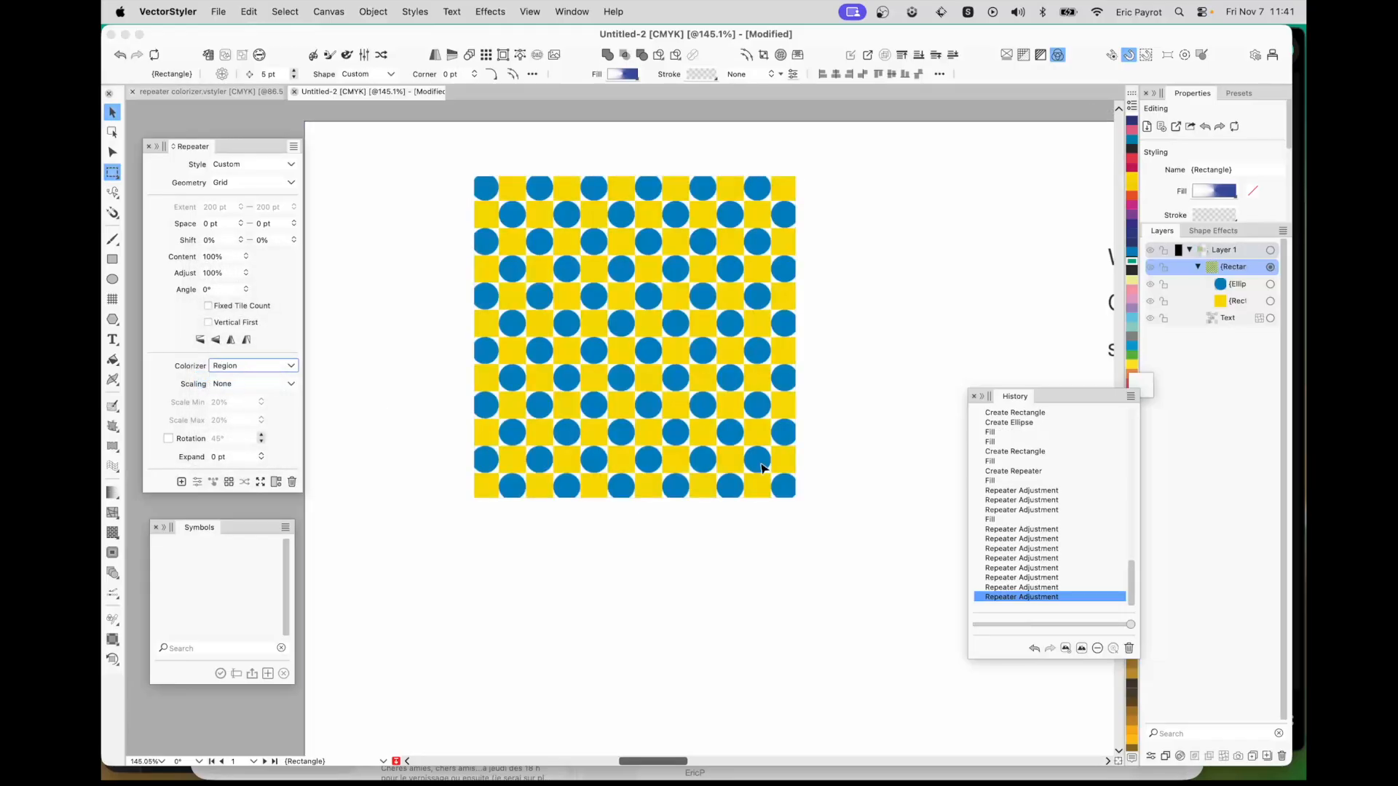
Draw a square about half the repeater's width just to the right of it, level with its upper edge
scroll(763, 467, right, 2)
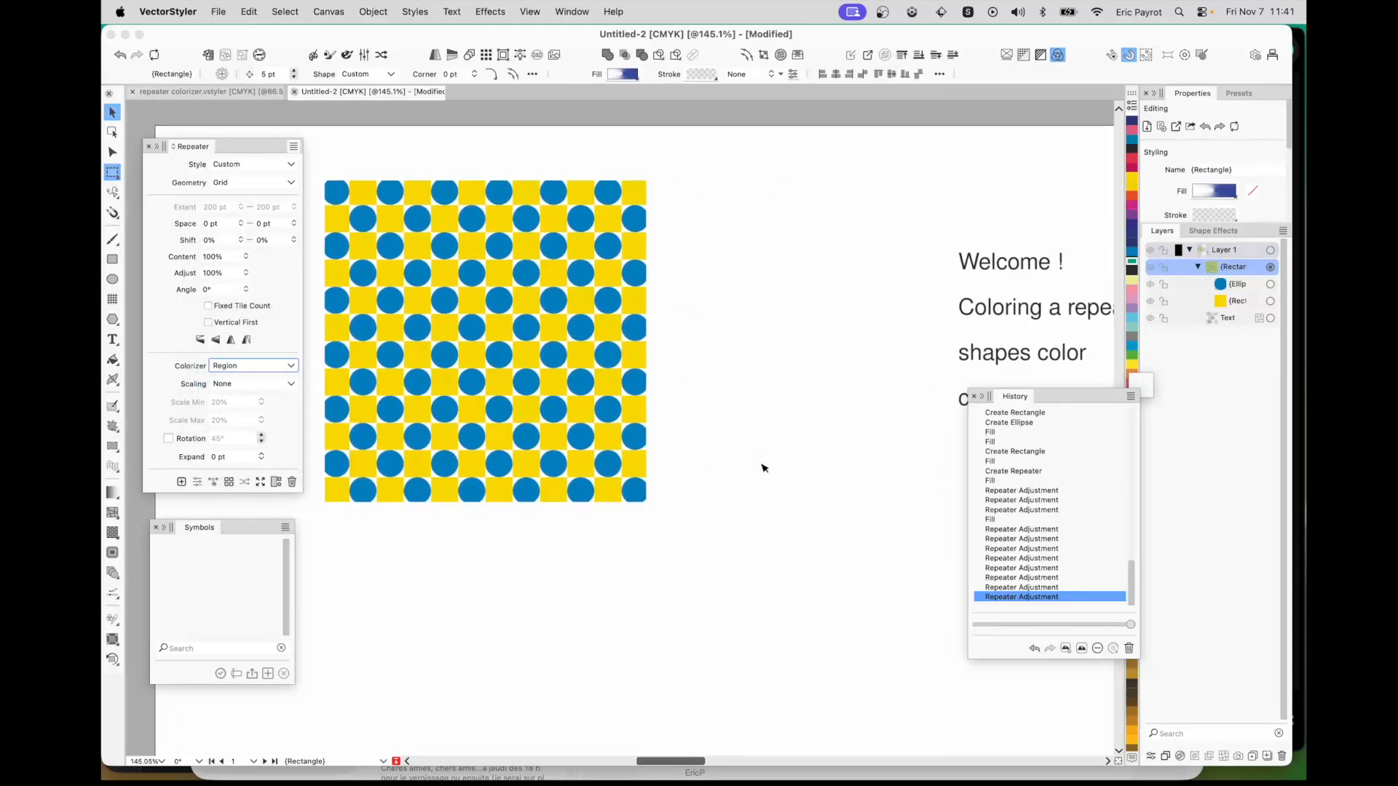
scroll(761, 468, down, 2)
click(112, 261)
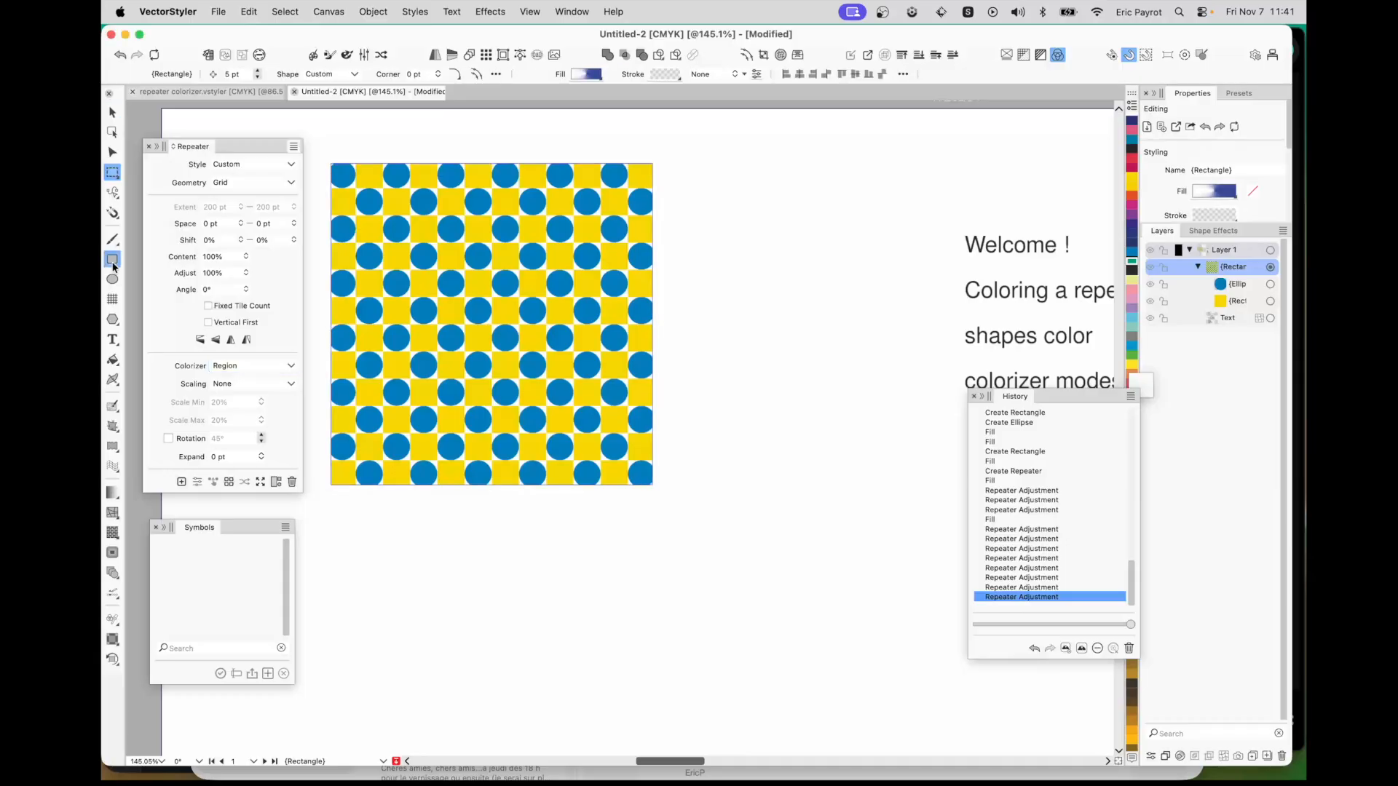
drag(679, 164, 837, 321)
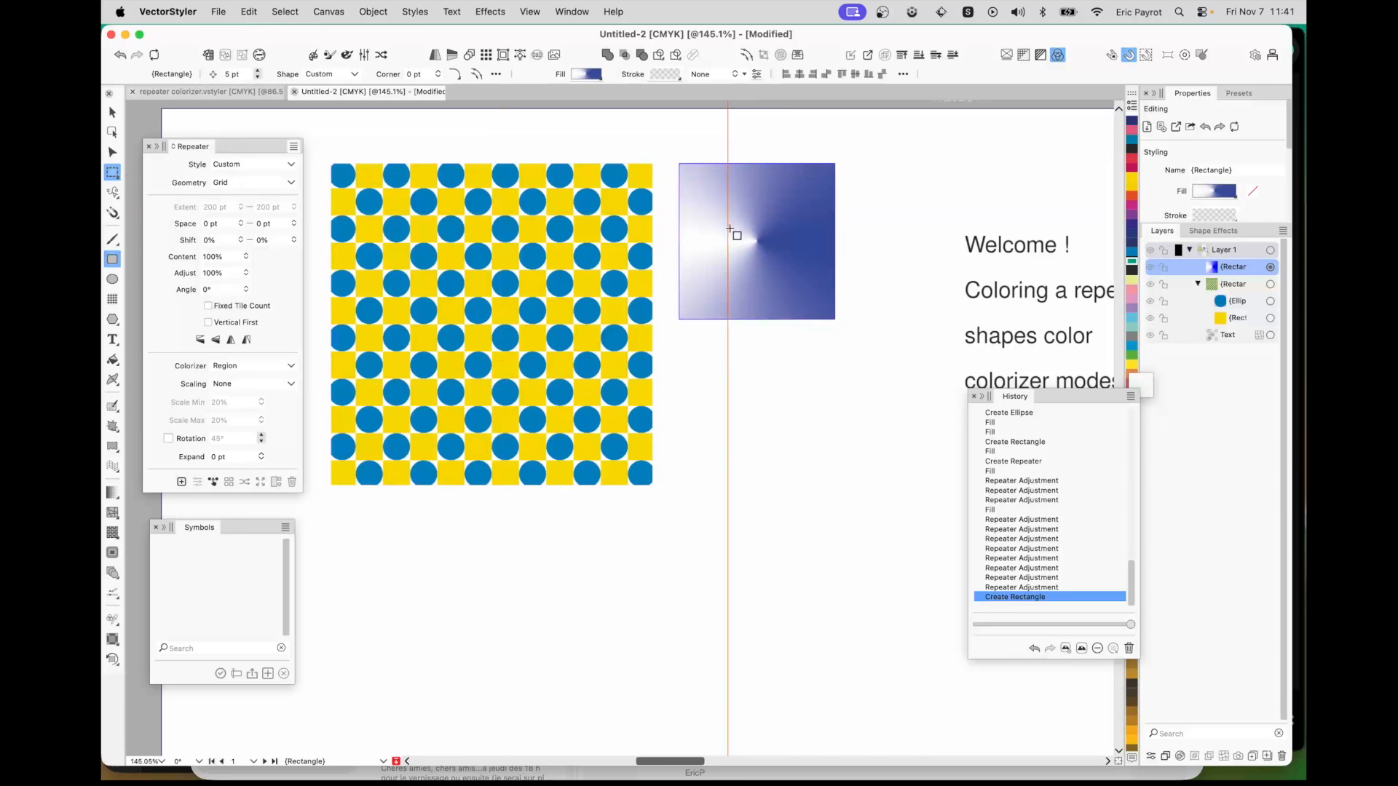
Assign the Filter Image role to the new gradient-filled square
key(v)
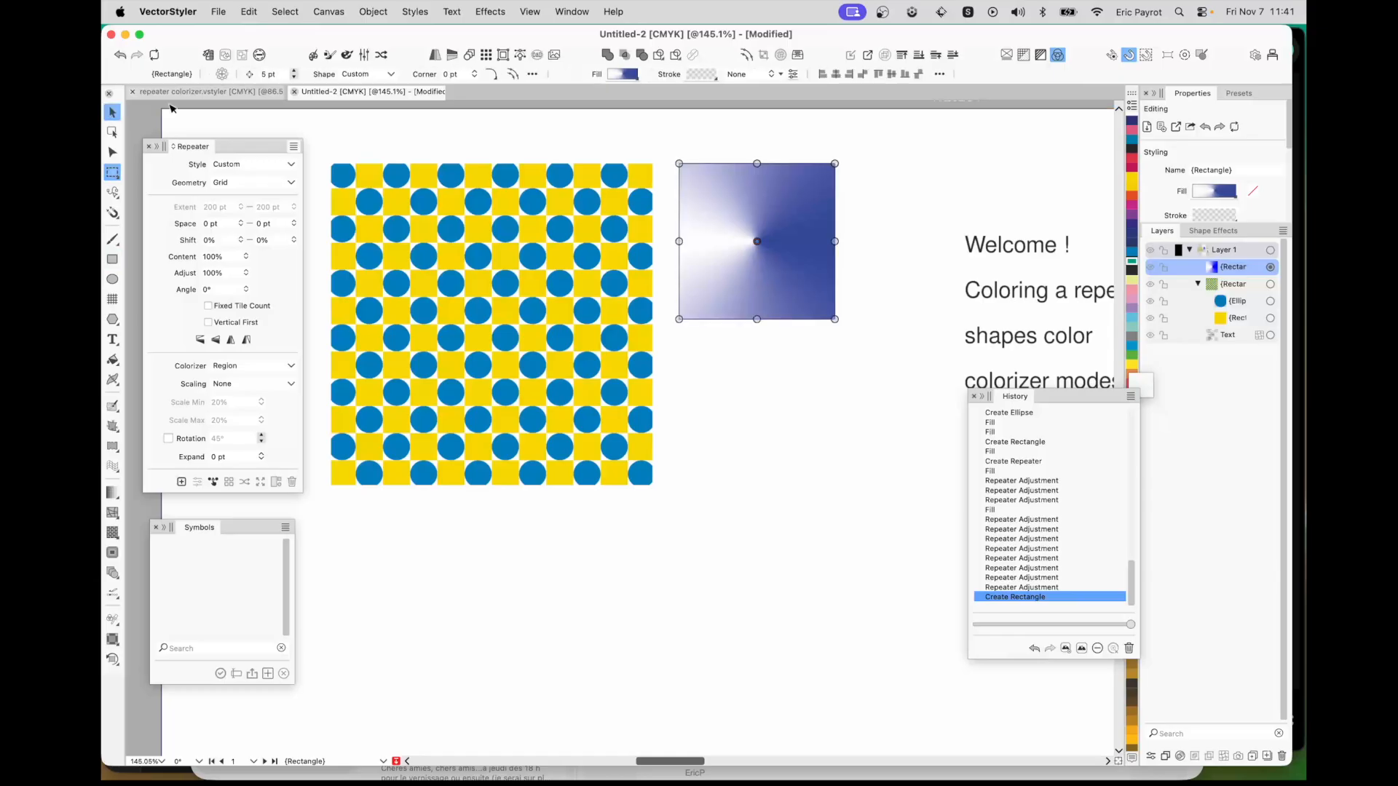
click(798, 55)
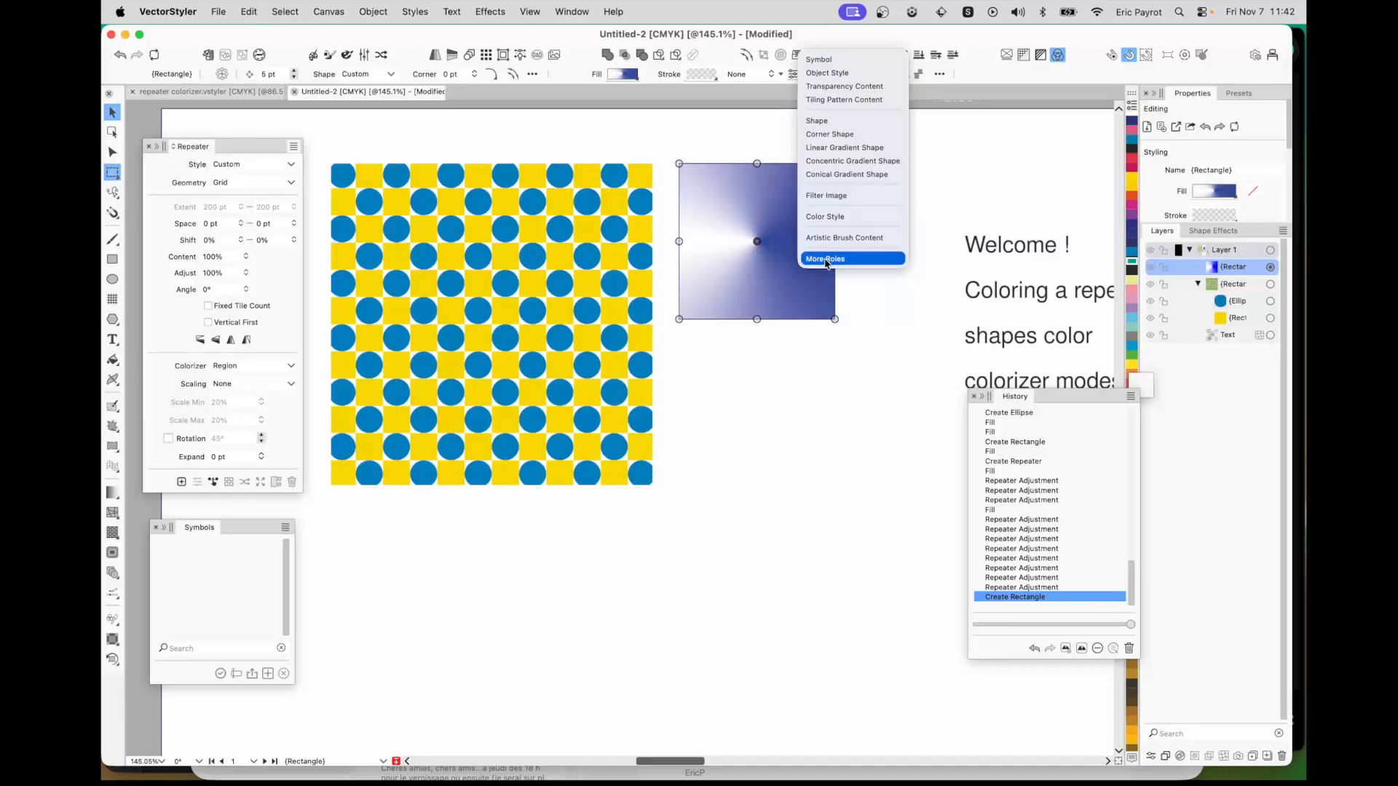
click(828, 195)
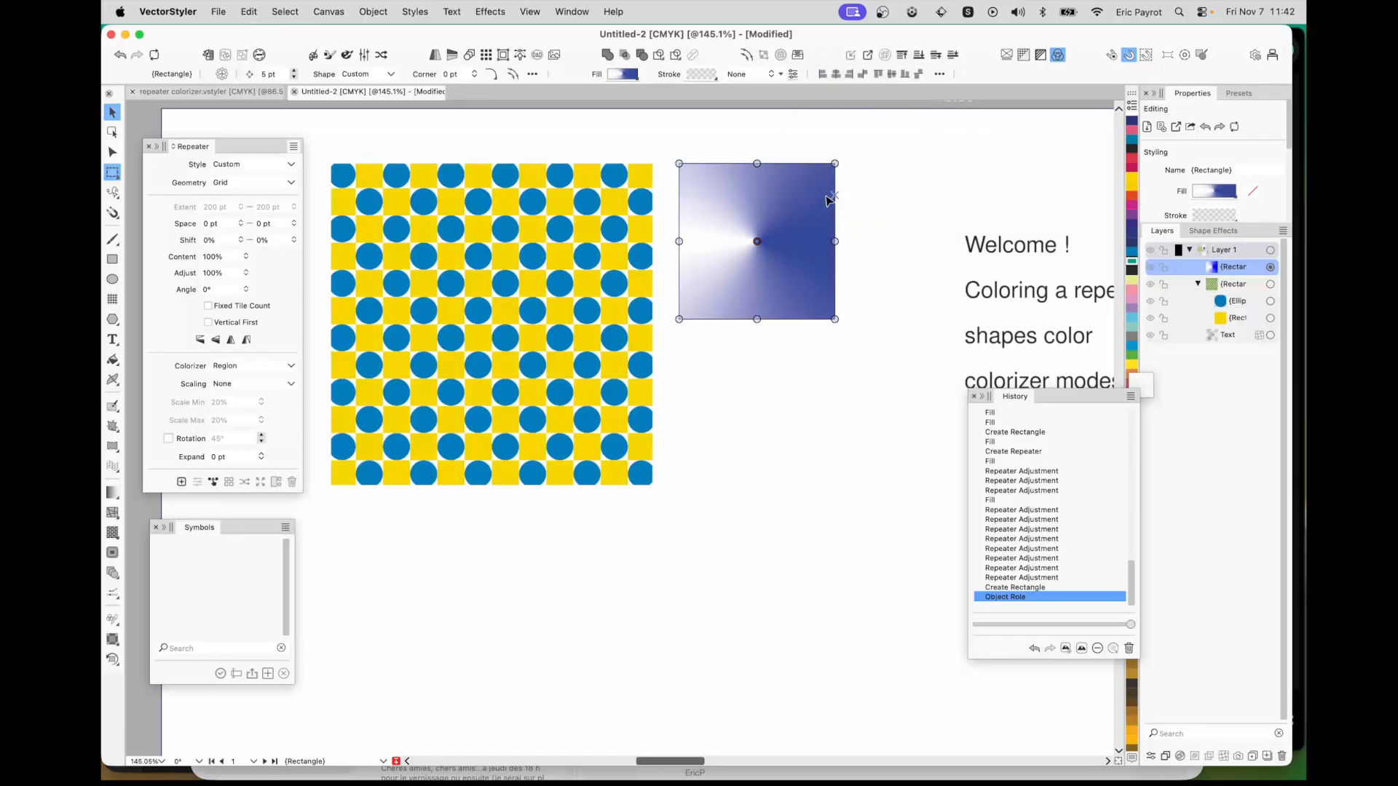
Set the region of the repeater's Region colorizer to Drawing and apply the settings
click(482, 357)
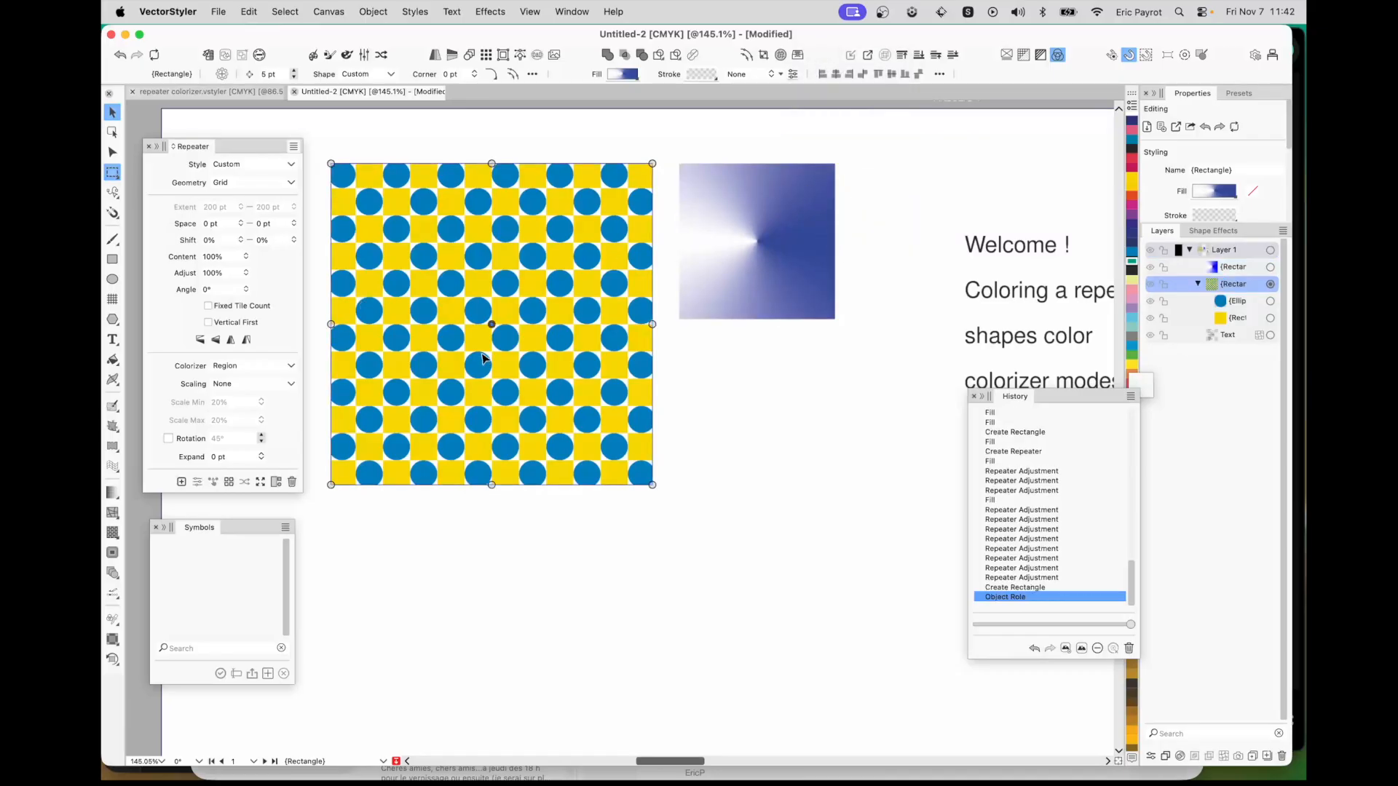
click(292, 366)
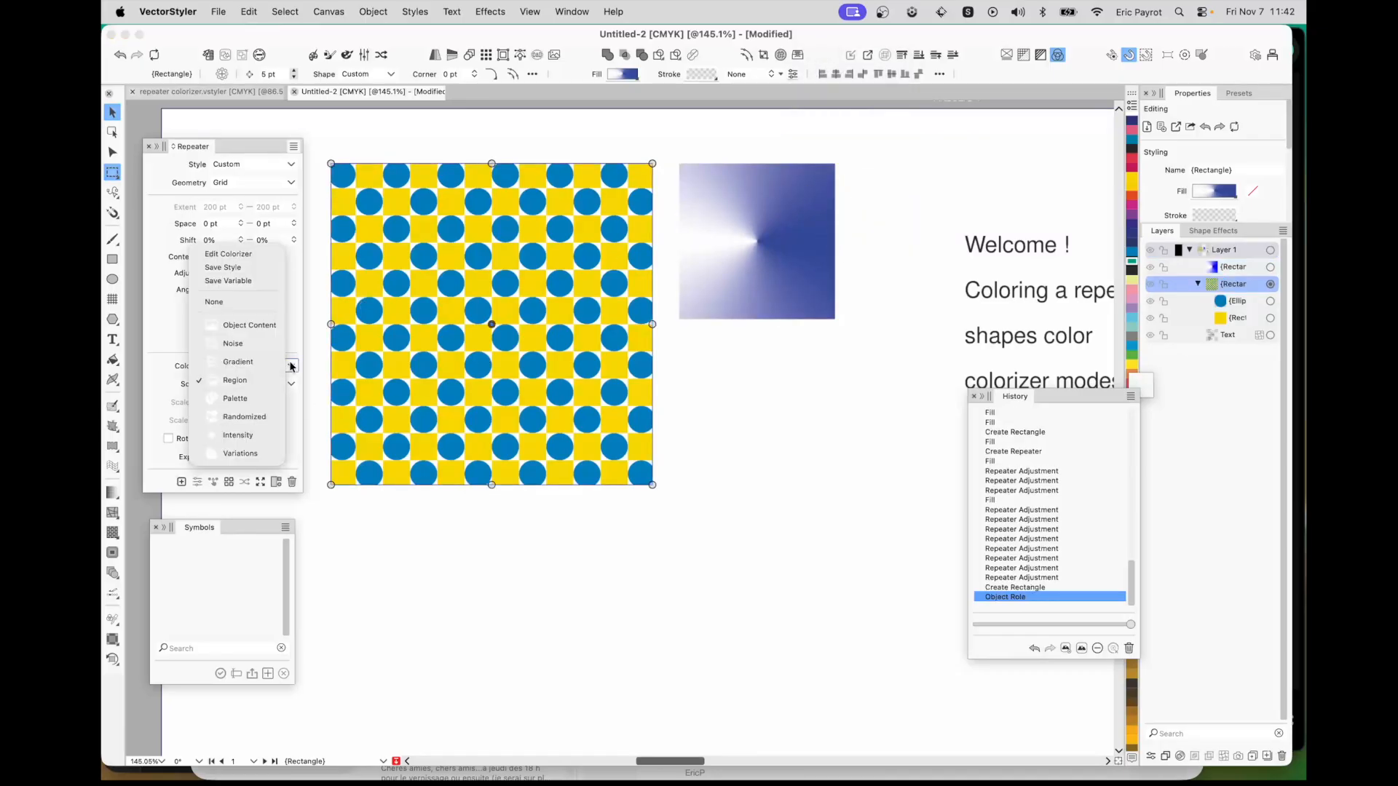
click(252, 254)
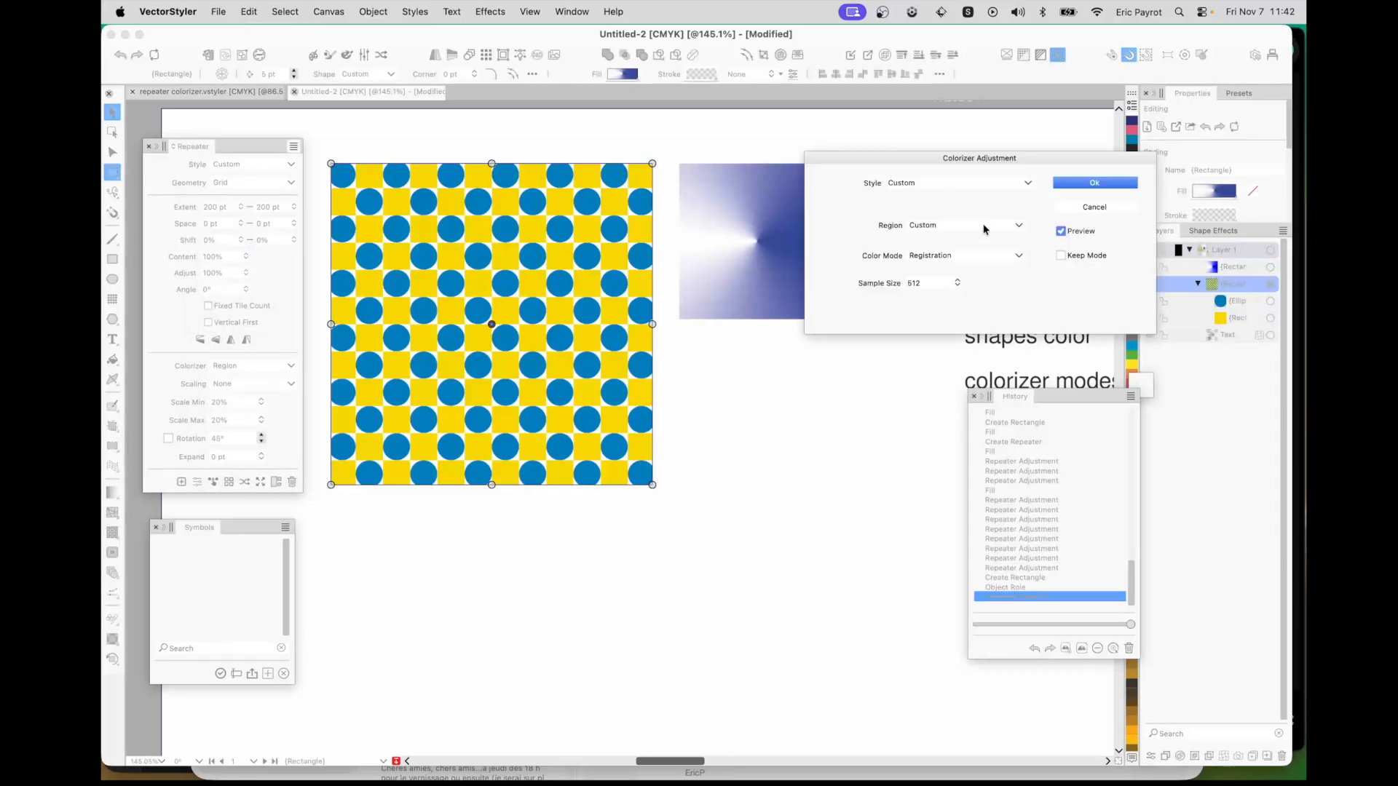
click(983, 227)
click(929, 227)
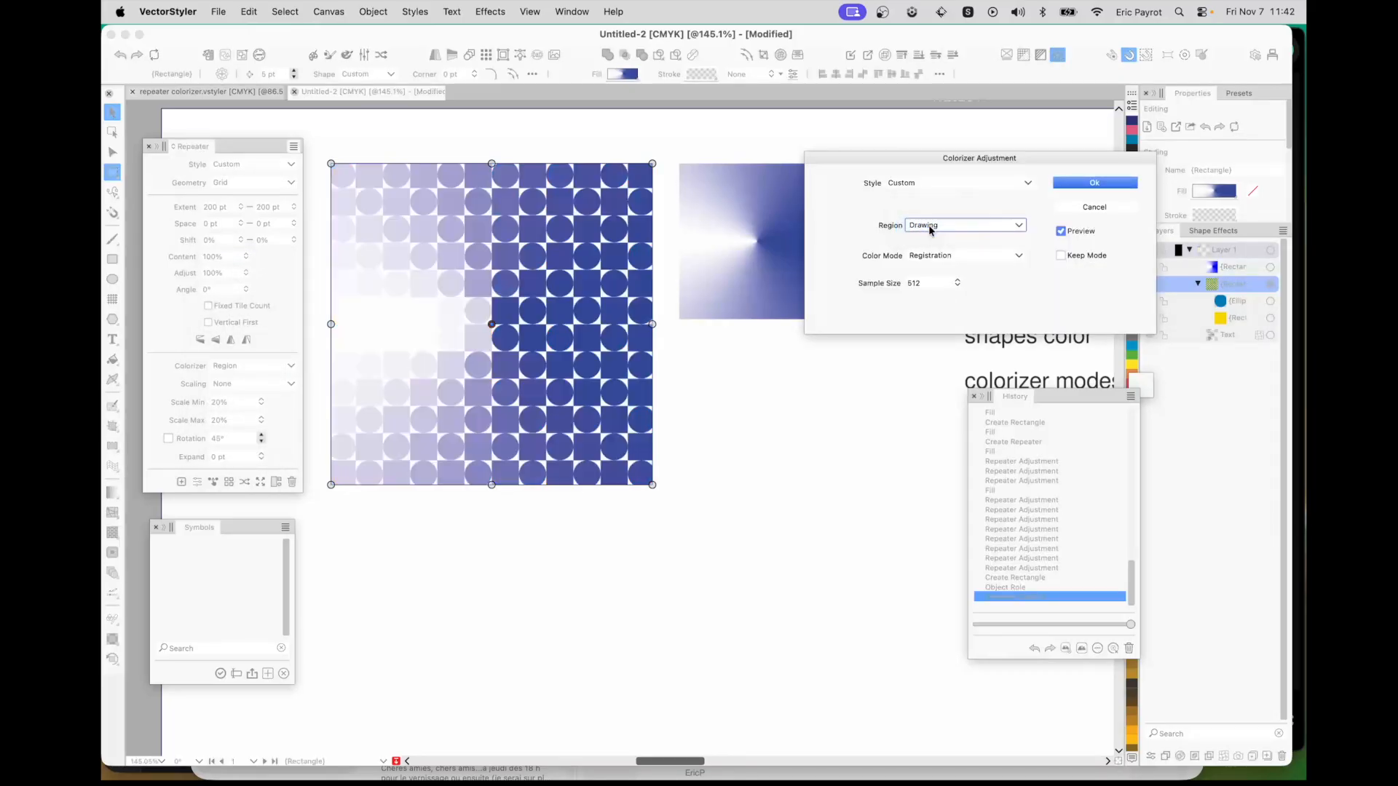
click(1093, 184)
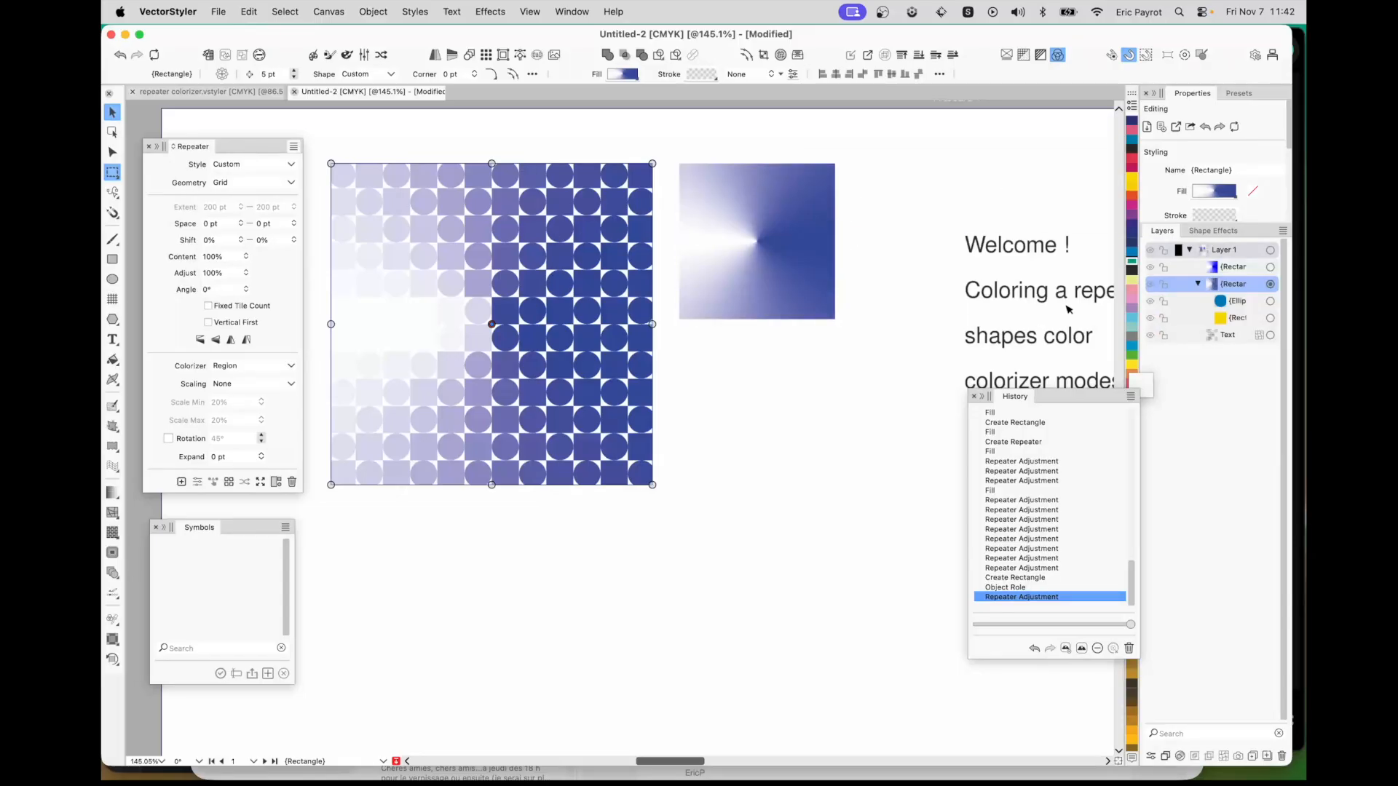
Change the gradient shape of the repeater's own fill to Linear
click(1220, 193)
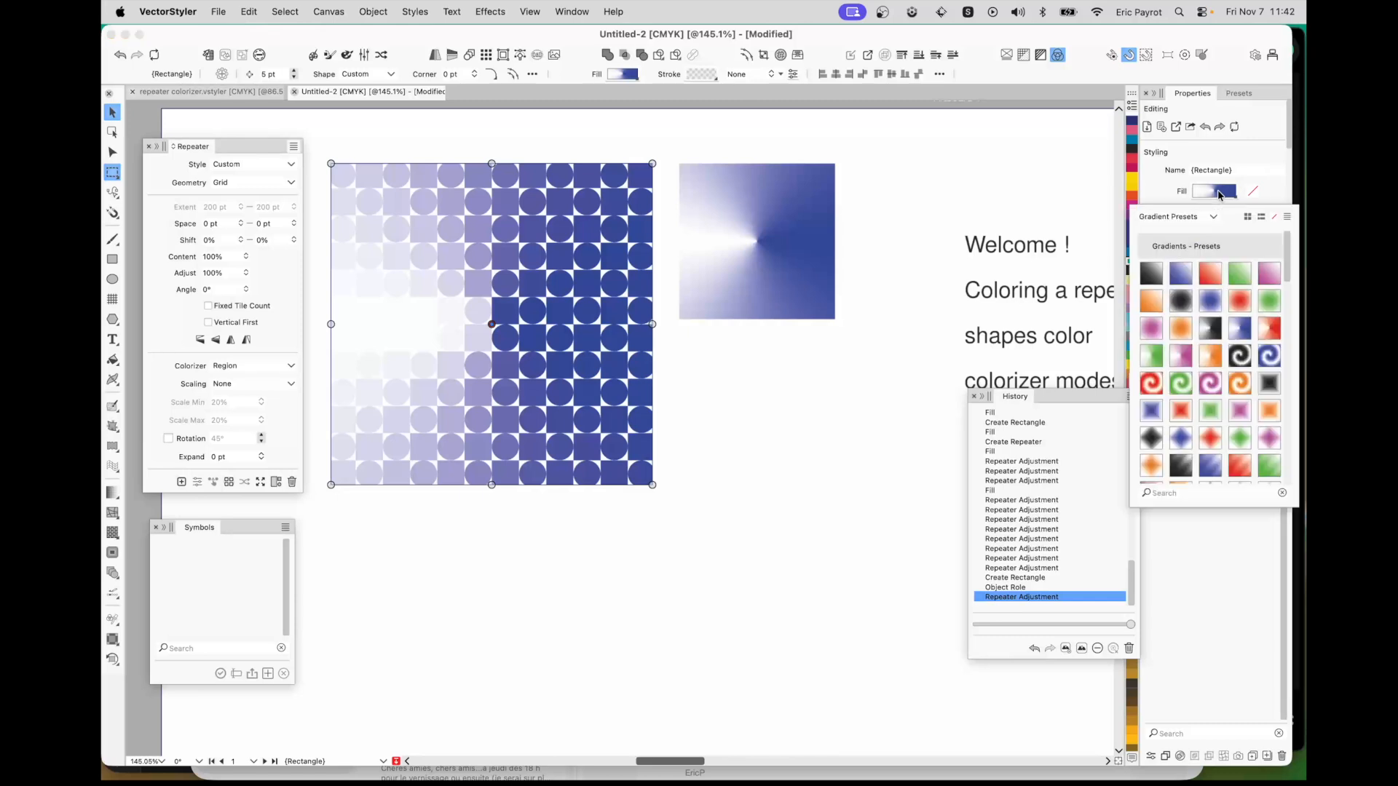
click(1167, 218)
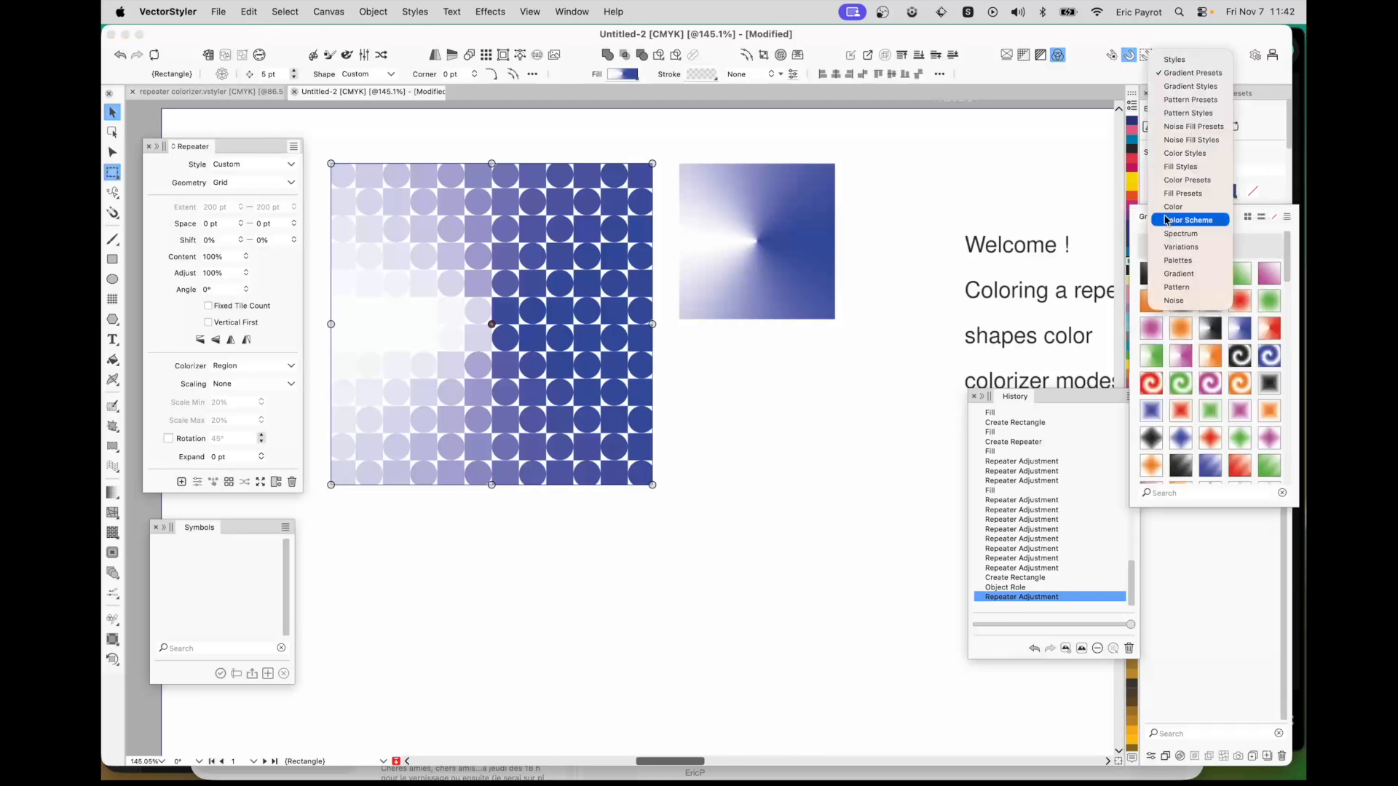
click(1173, 274)
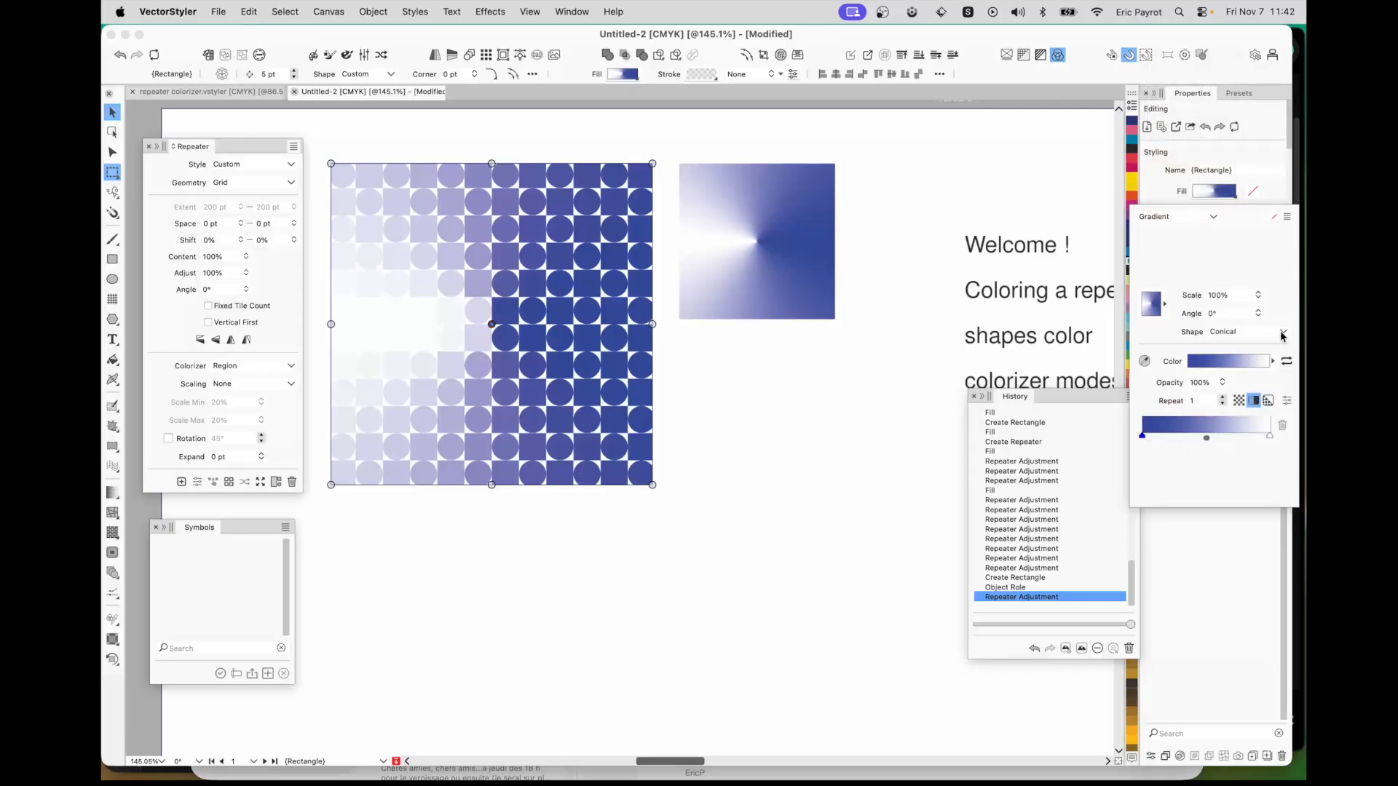
click(1283, 333)
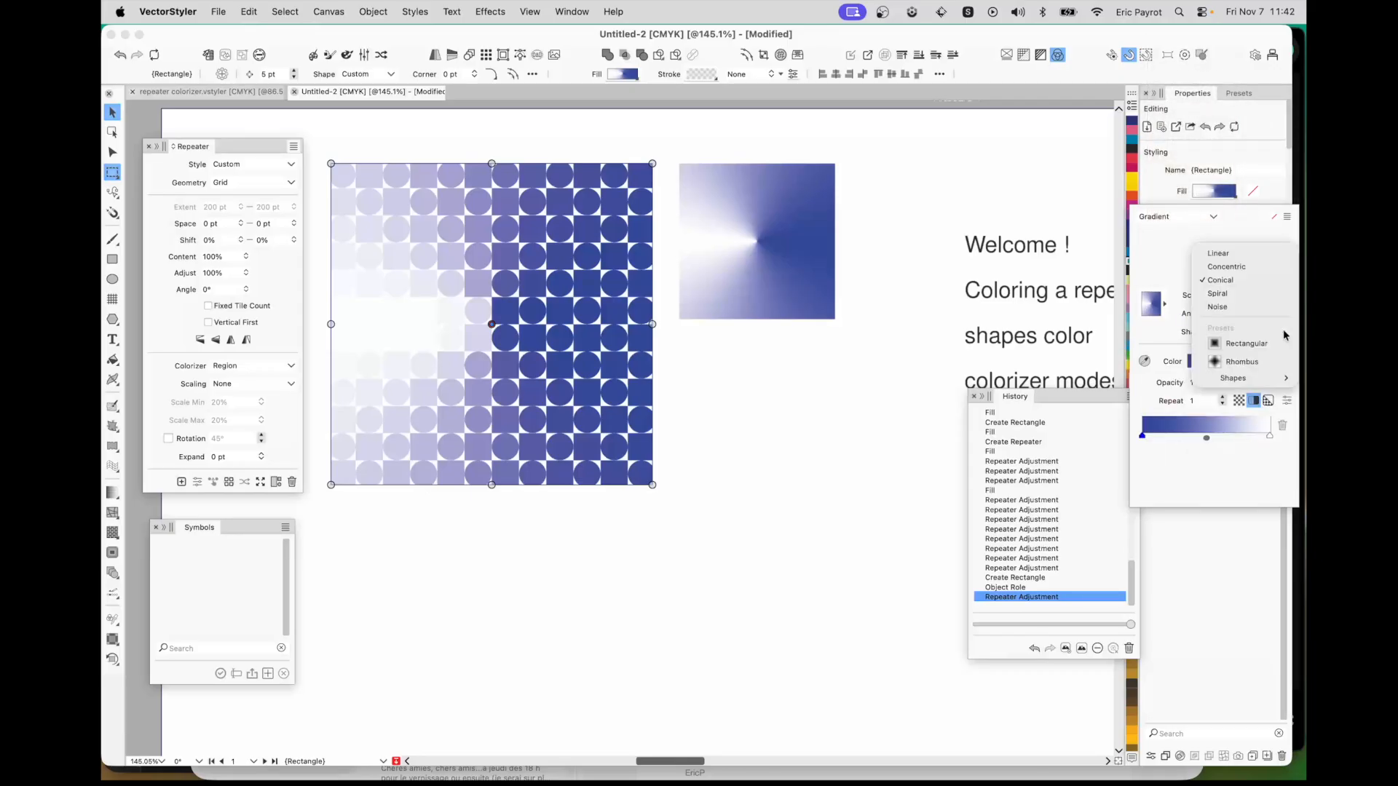
click(1236, 255)
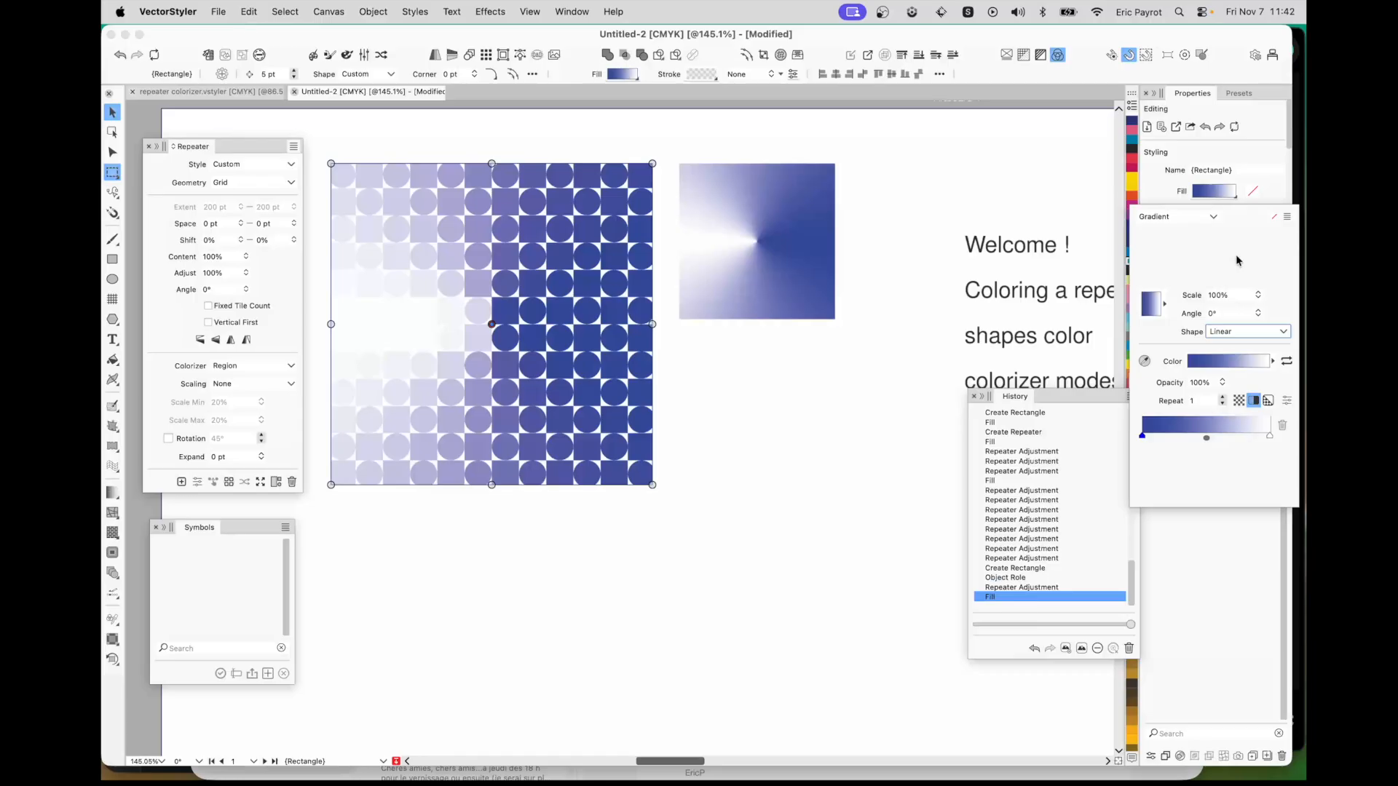
Change the gradient shape of the small square beside the repeater to Linear
click(832, 264)
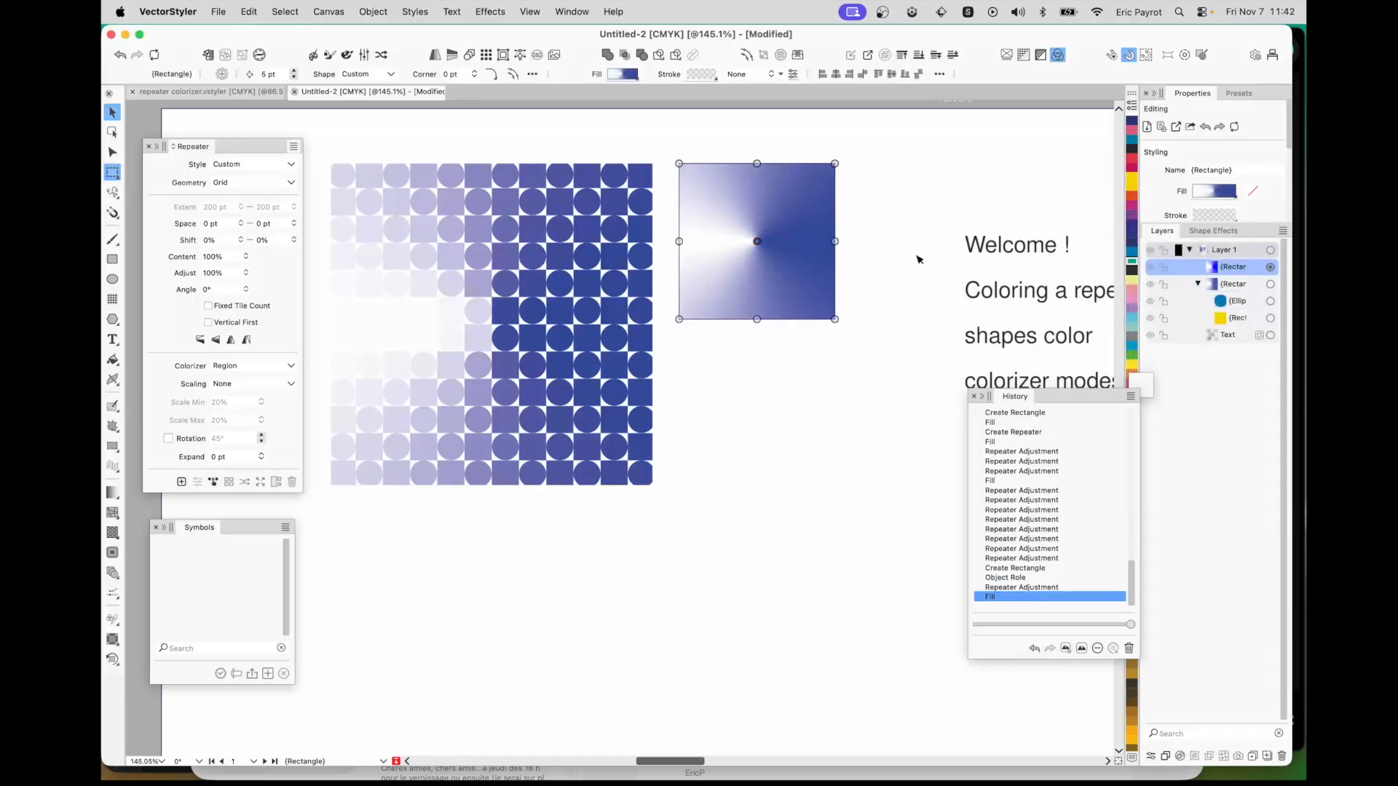
click(1217, 192)
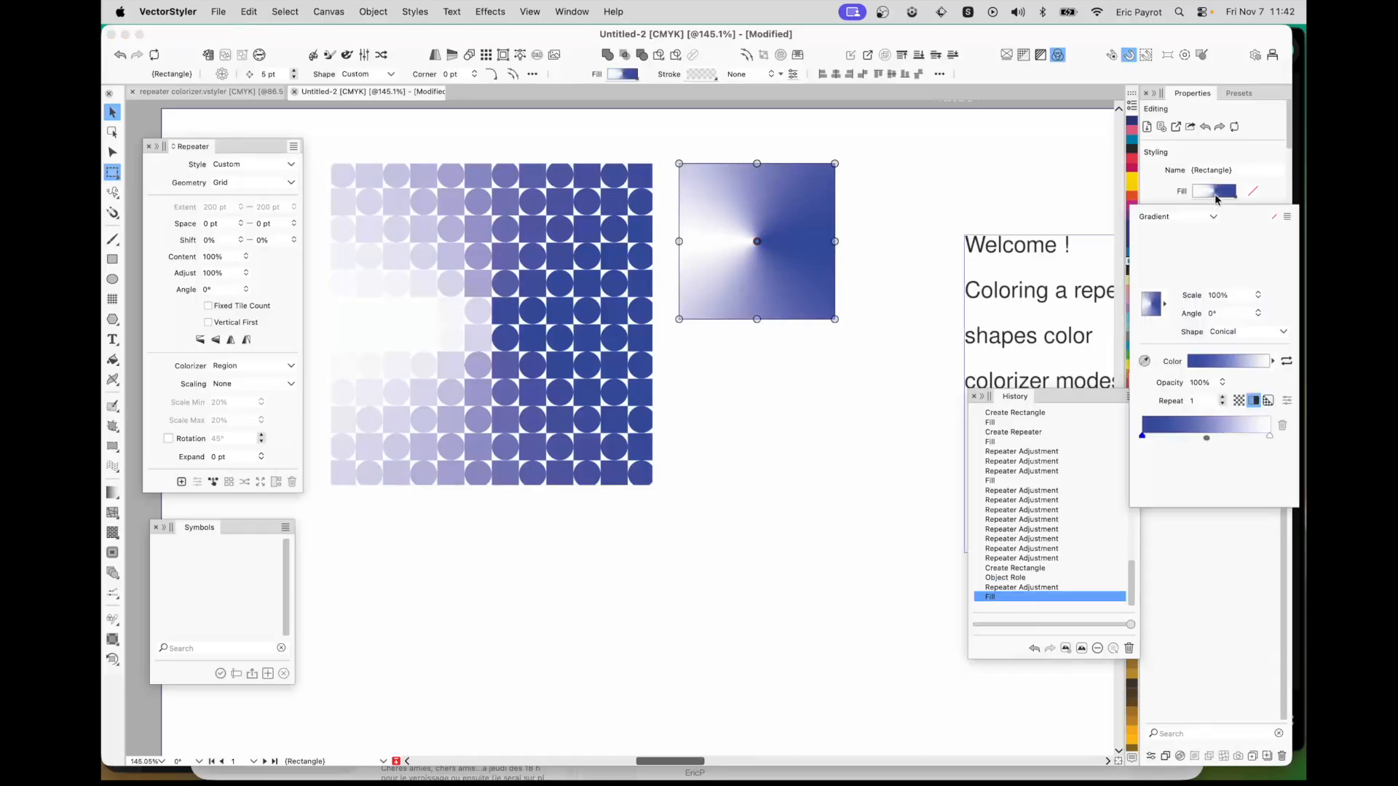
click(1240, 334)
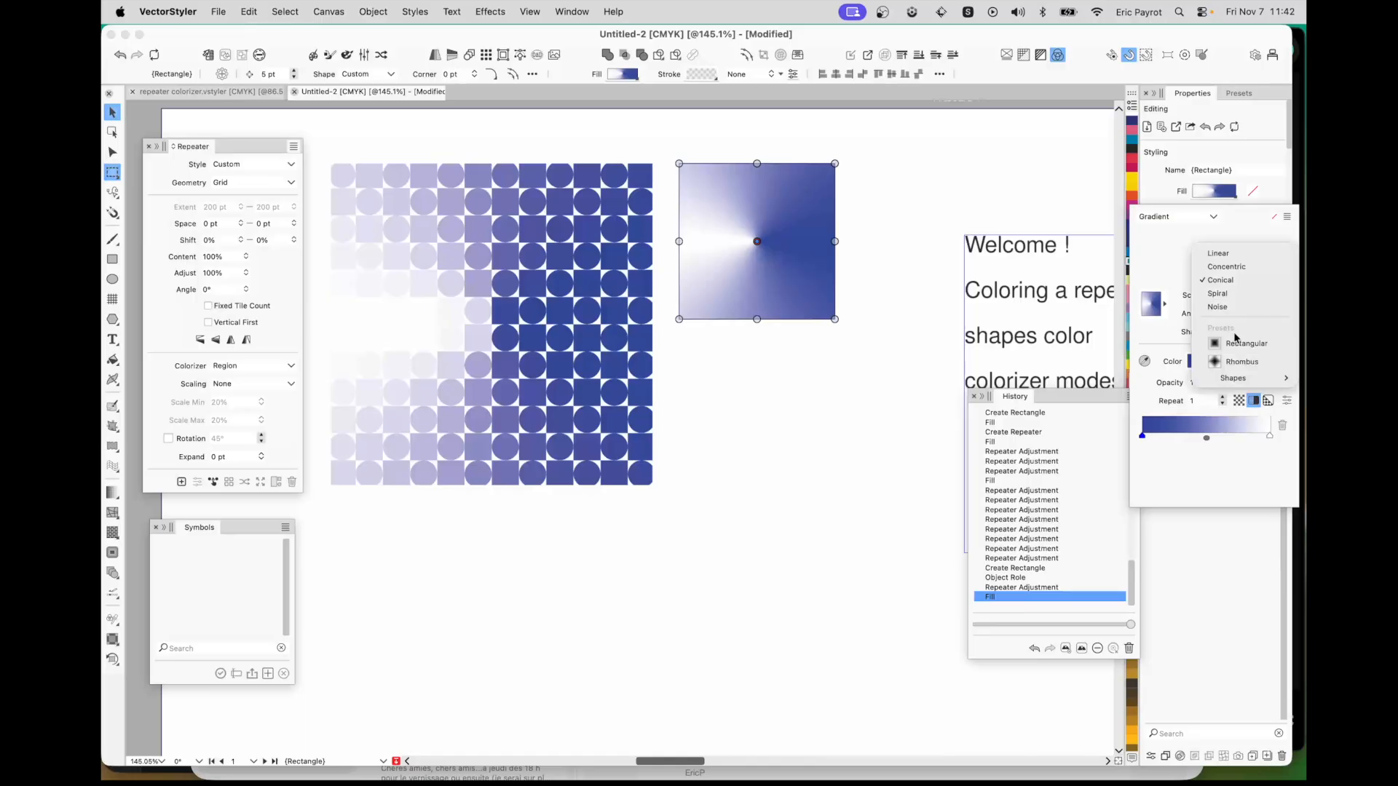
click(1228, 256)
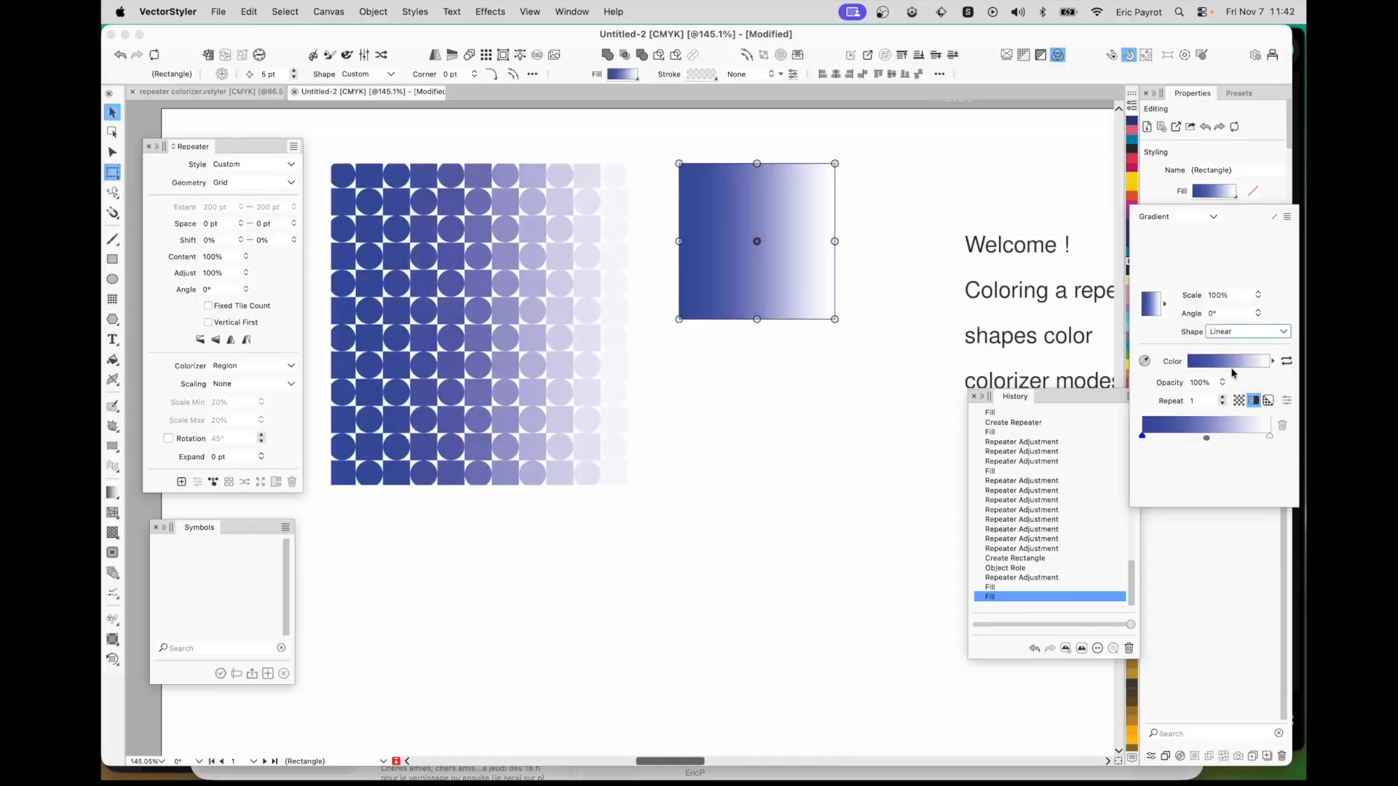
Set the angle of the small square's linear gradient to 144°
click(1260, 312)
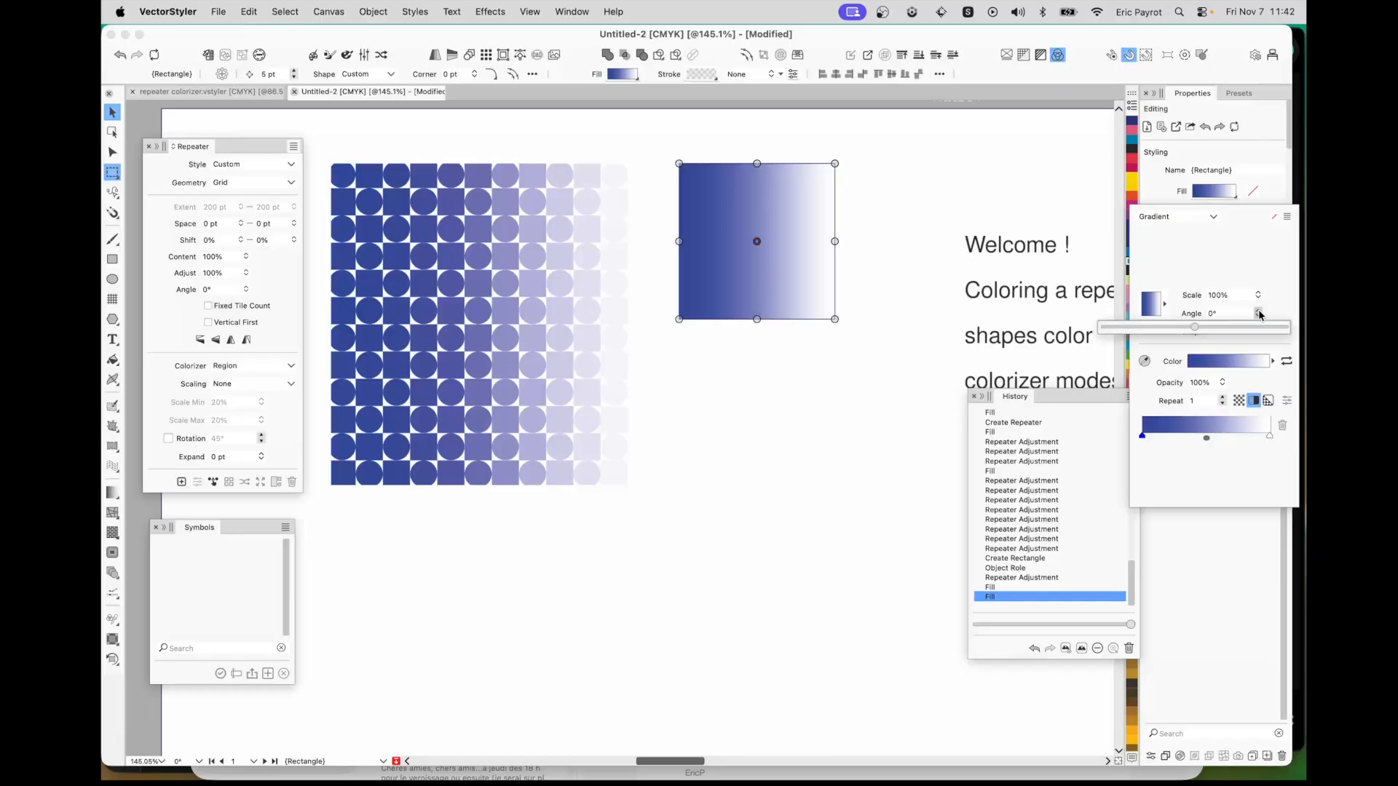
drag(1197, 321, 1231, 321)
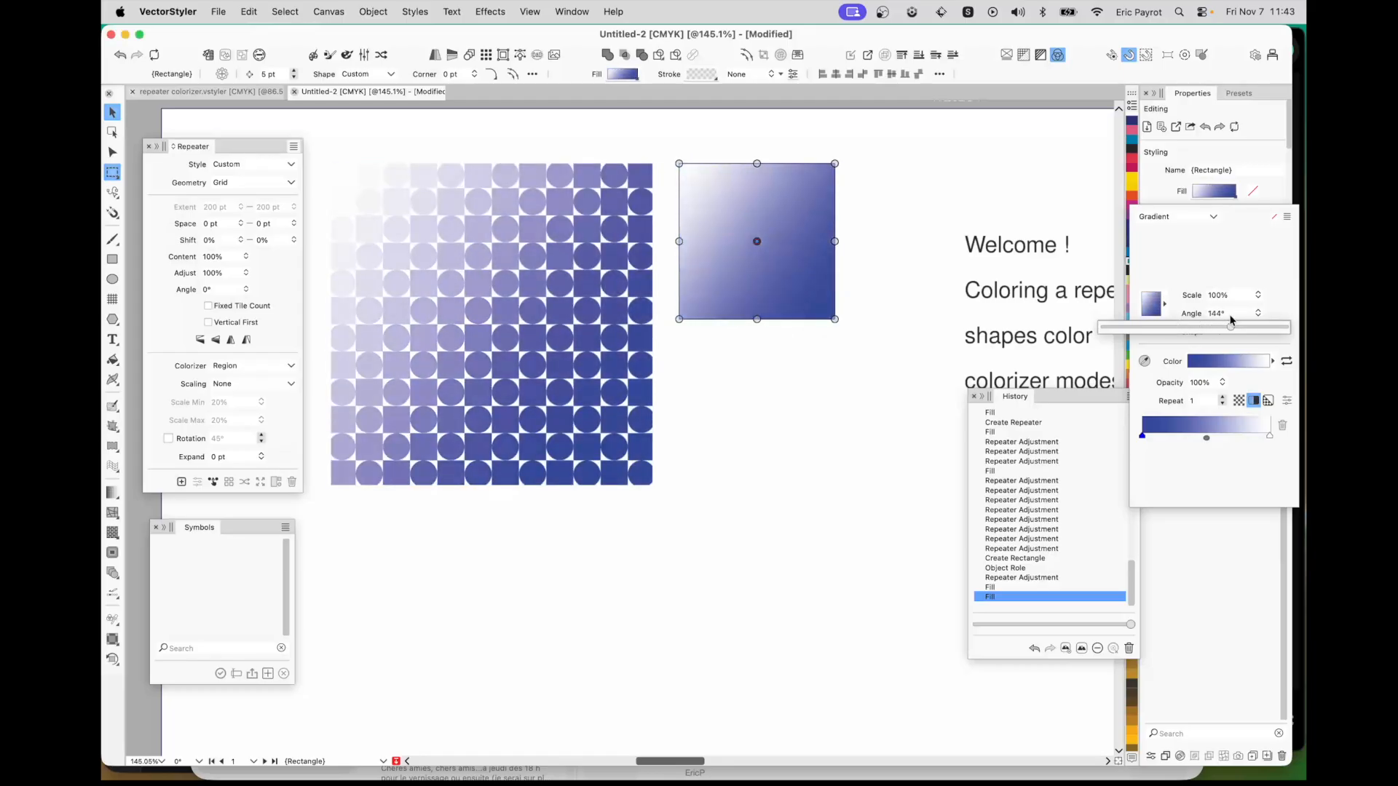
click(867, 421)
Change the small square's fill to Turbulence noise with an amount of 200% and a scale of 373%
click(801, 306)
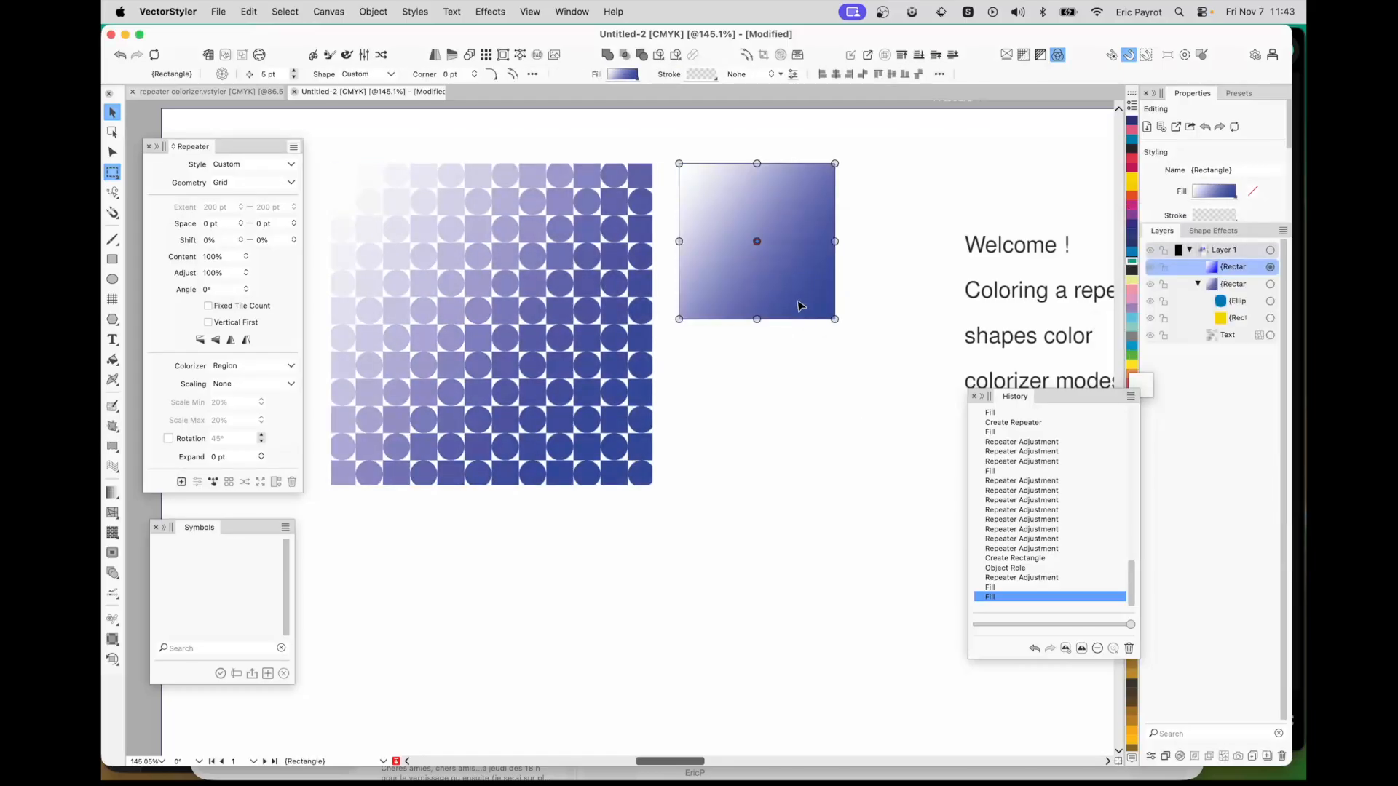
click(1211, 190)
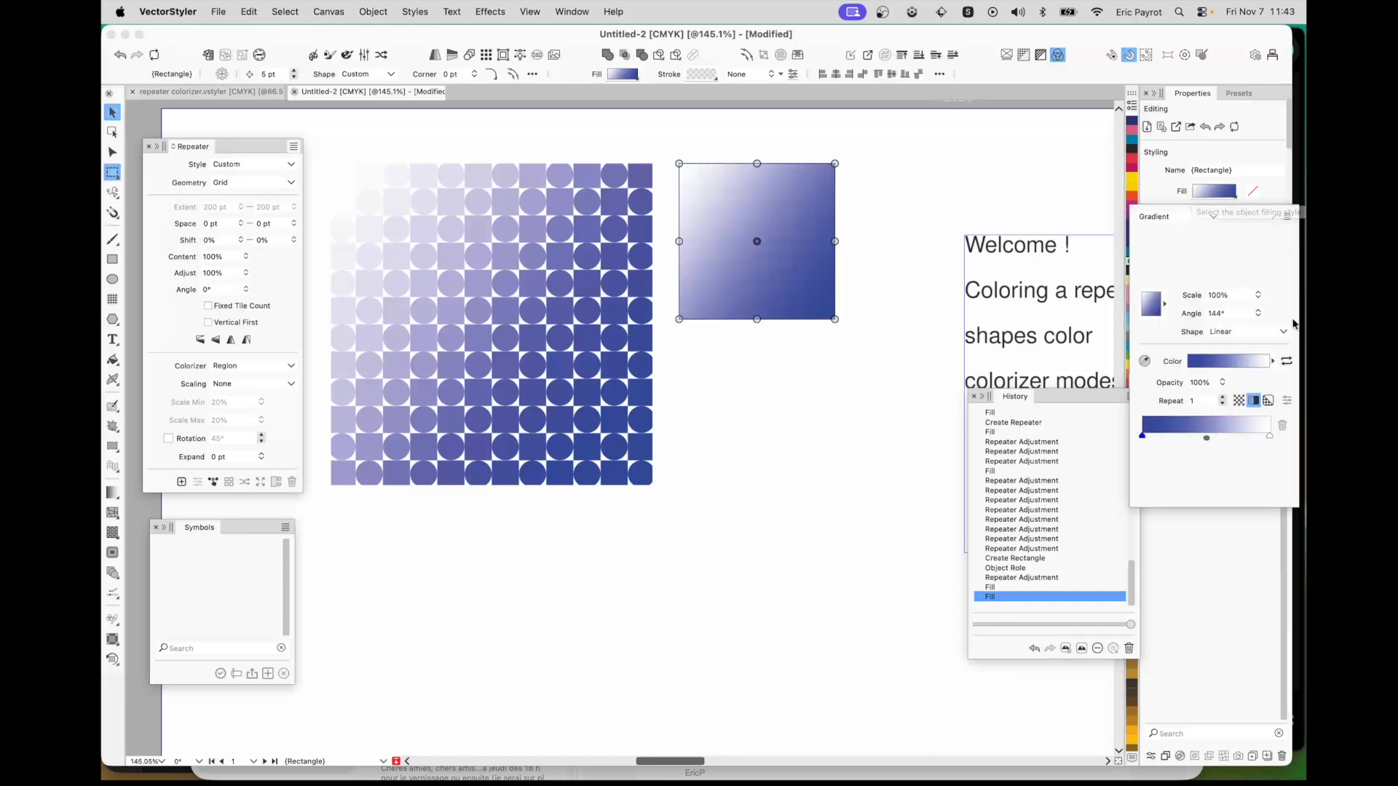
click(1214, 217)
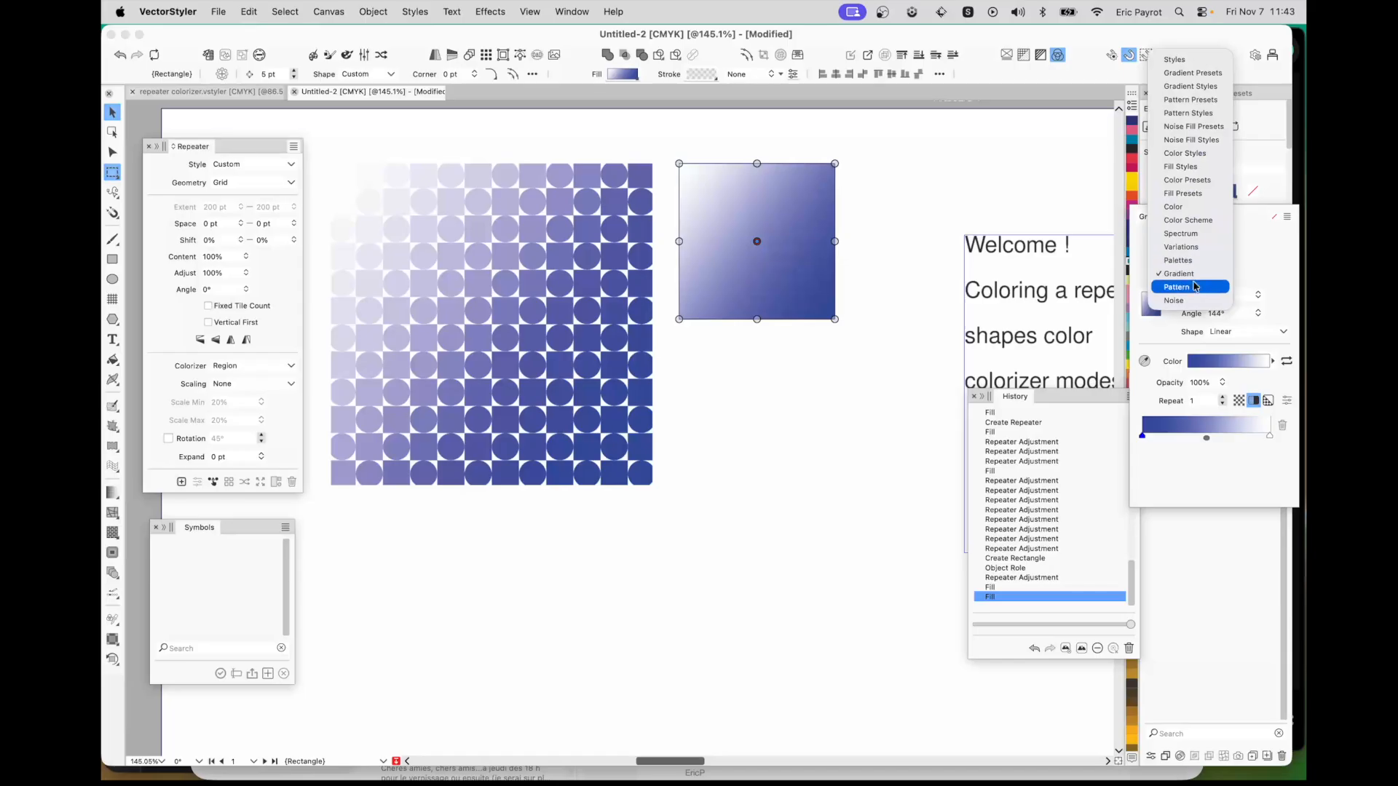
click(1184, 304)
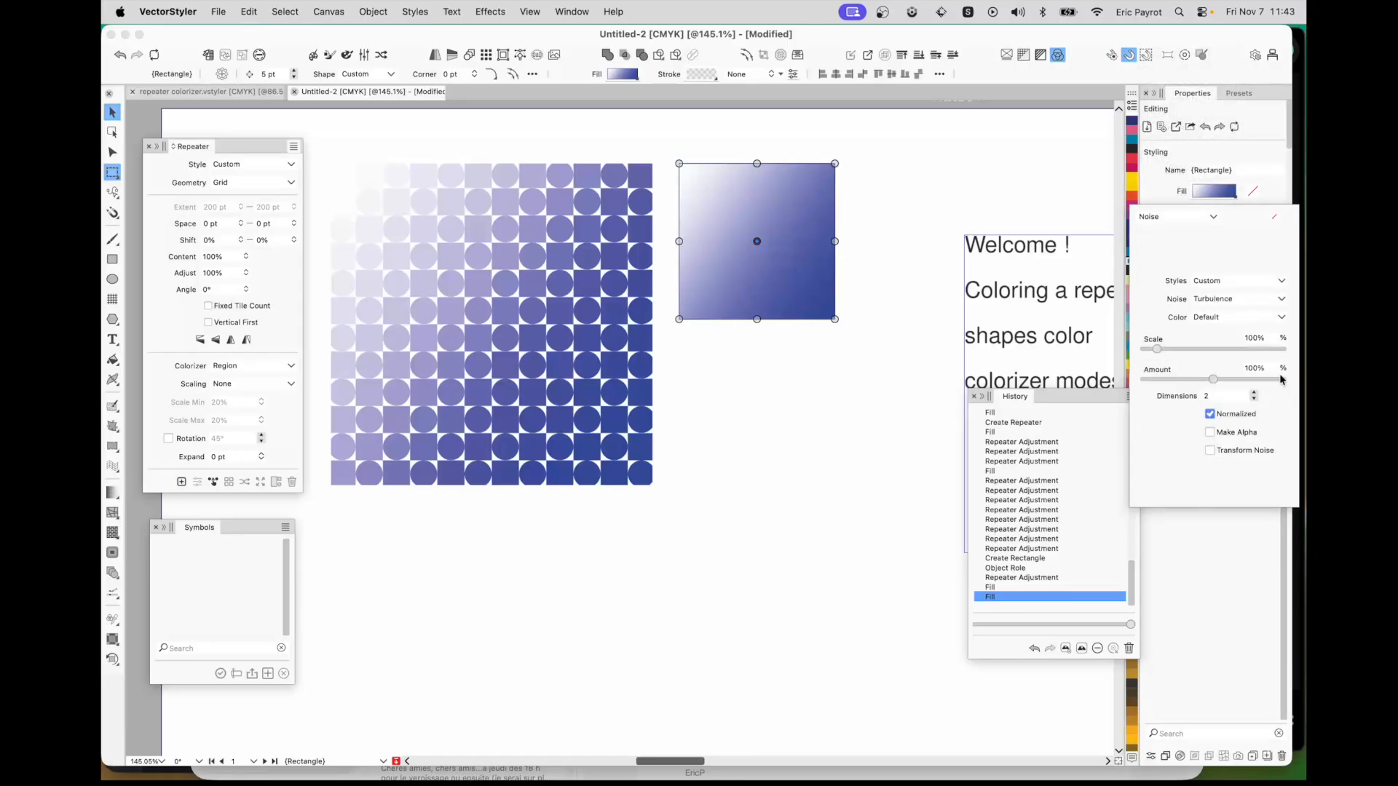
drag(1215, 381, 1298, 372)
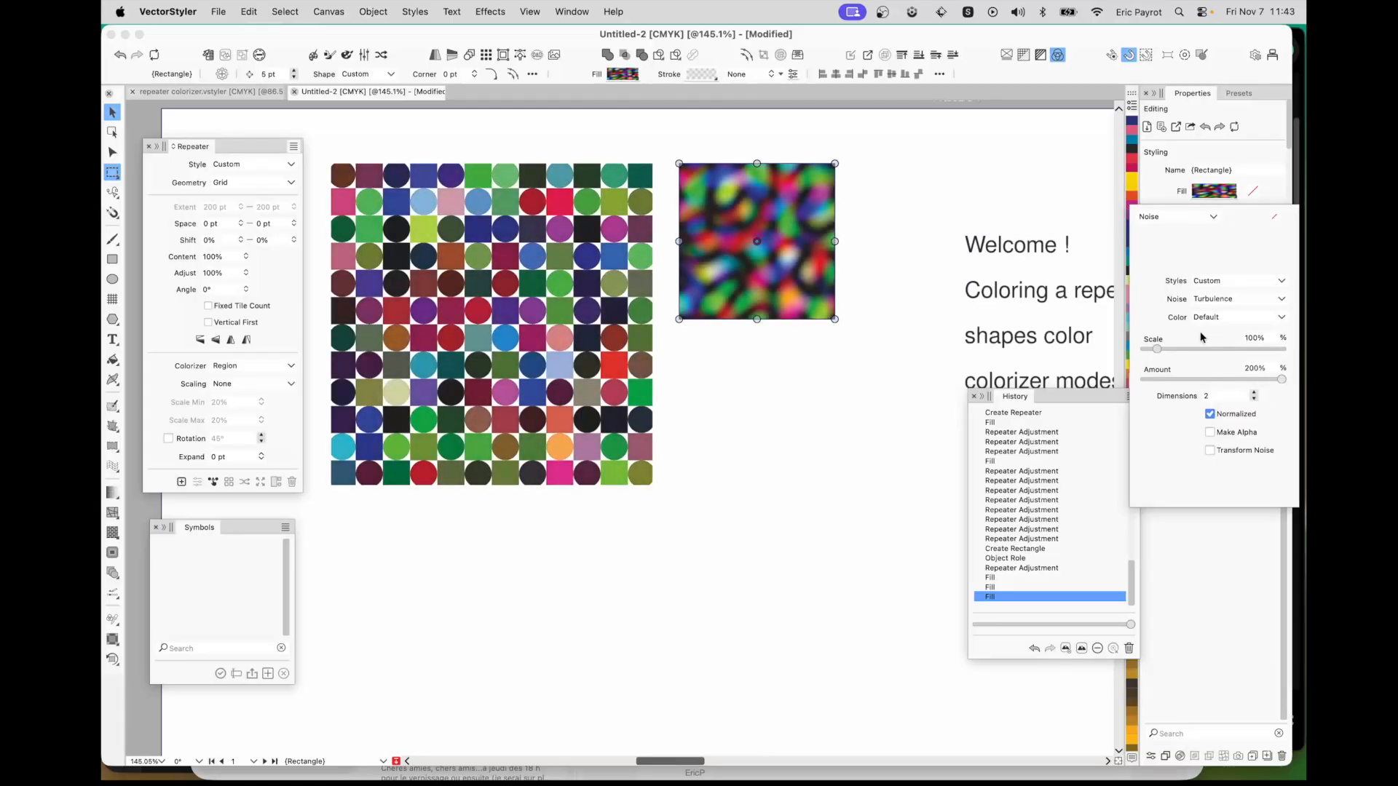
mouse_move(1164, 352)
mouse_down()
mouse_move(1203, 344)
mouse_move(1189, 341)
mouse_up()
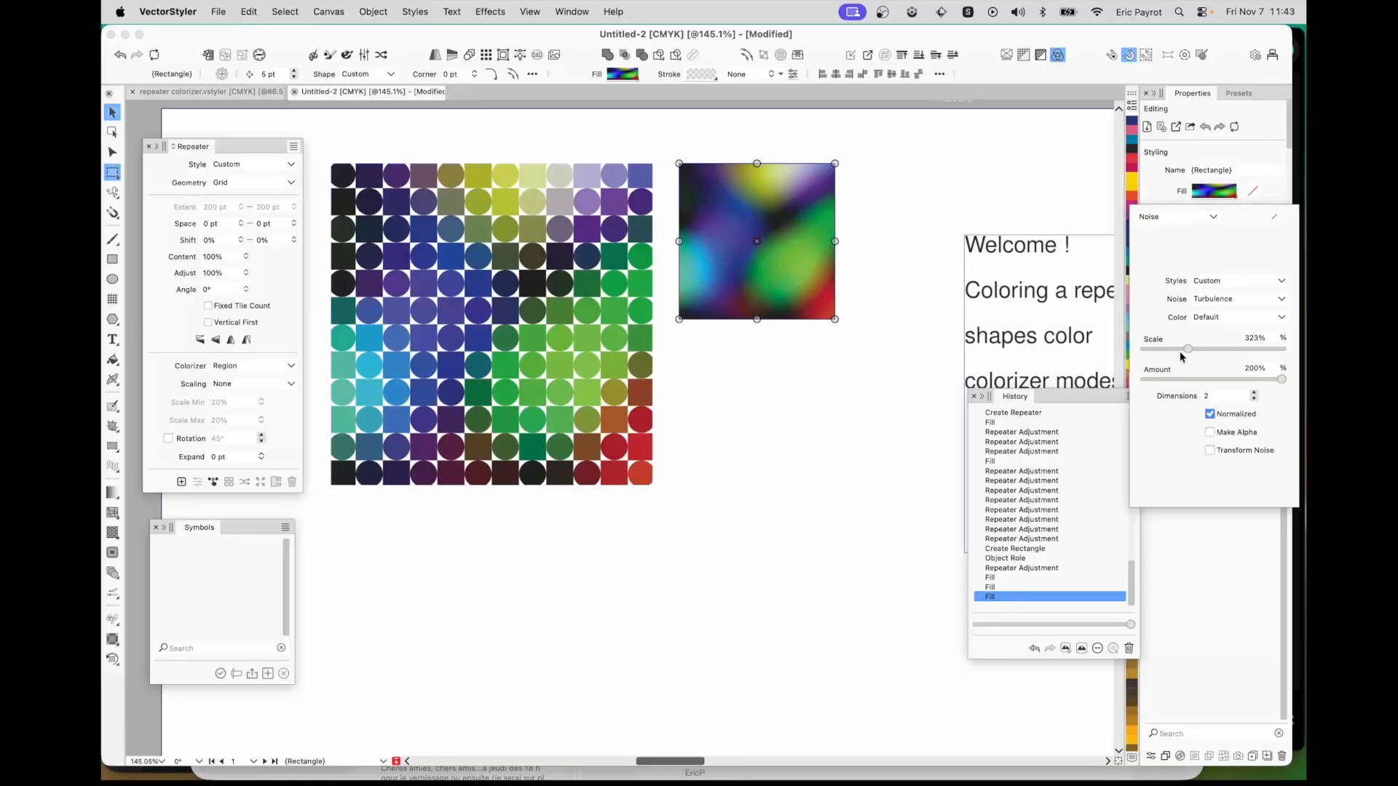
drag(1188, 349, 1195, 350)
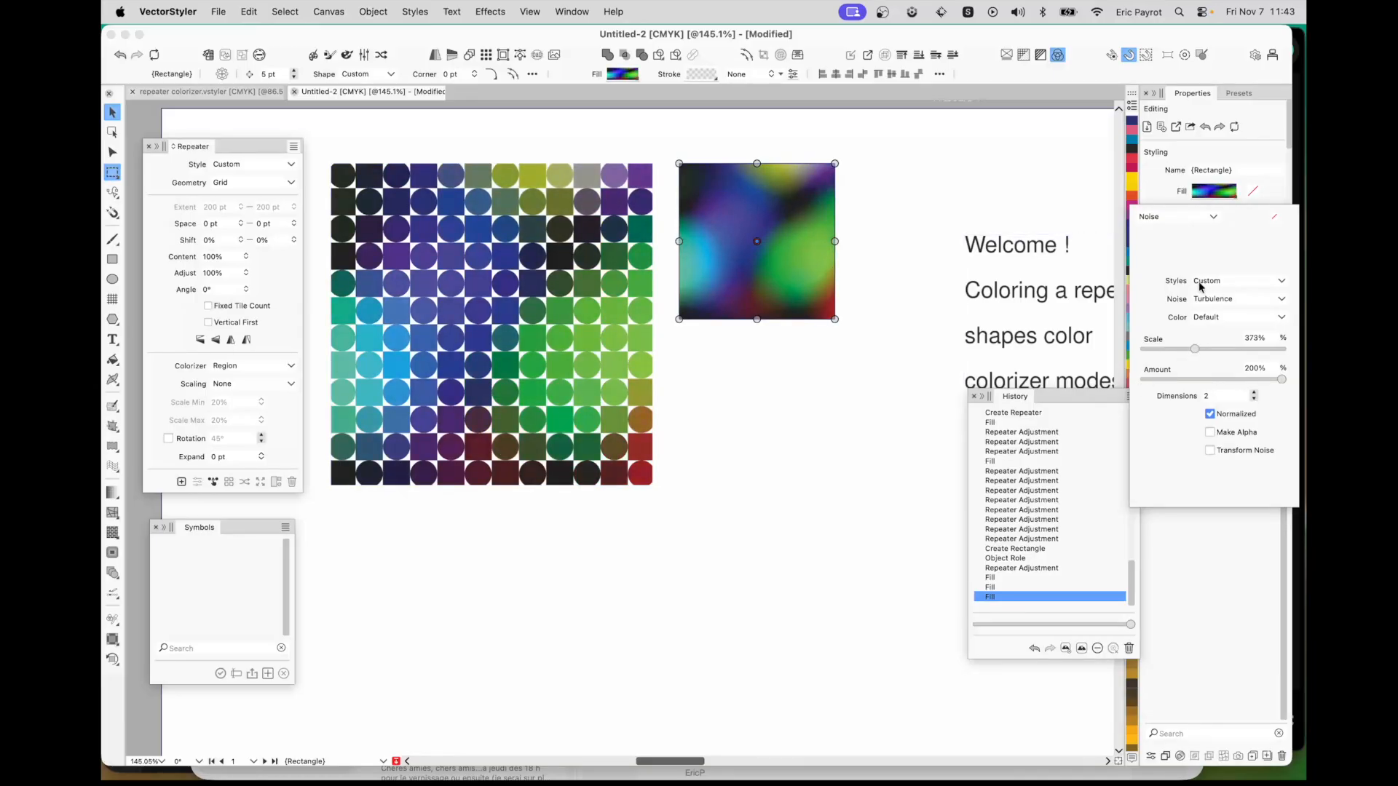
Apply the generated purple, black and green noise from the Noise Browser to the small square and set its scale to 58%
click(1224, 282)
click(1160, 295)
click(1243, 300)
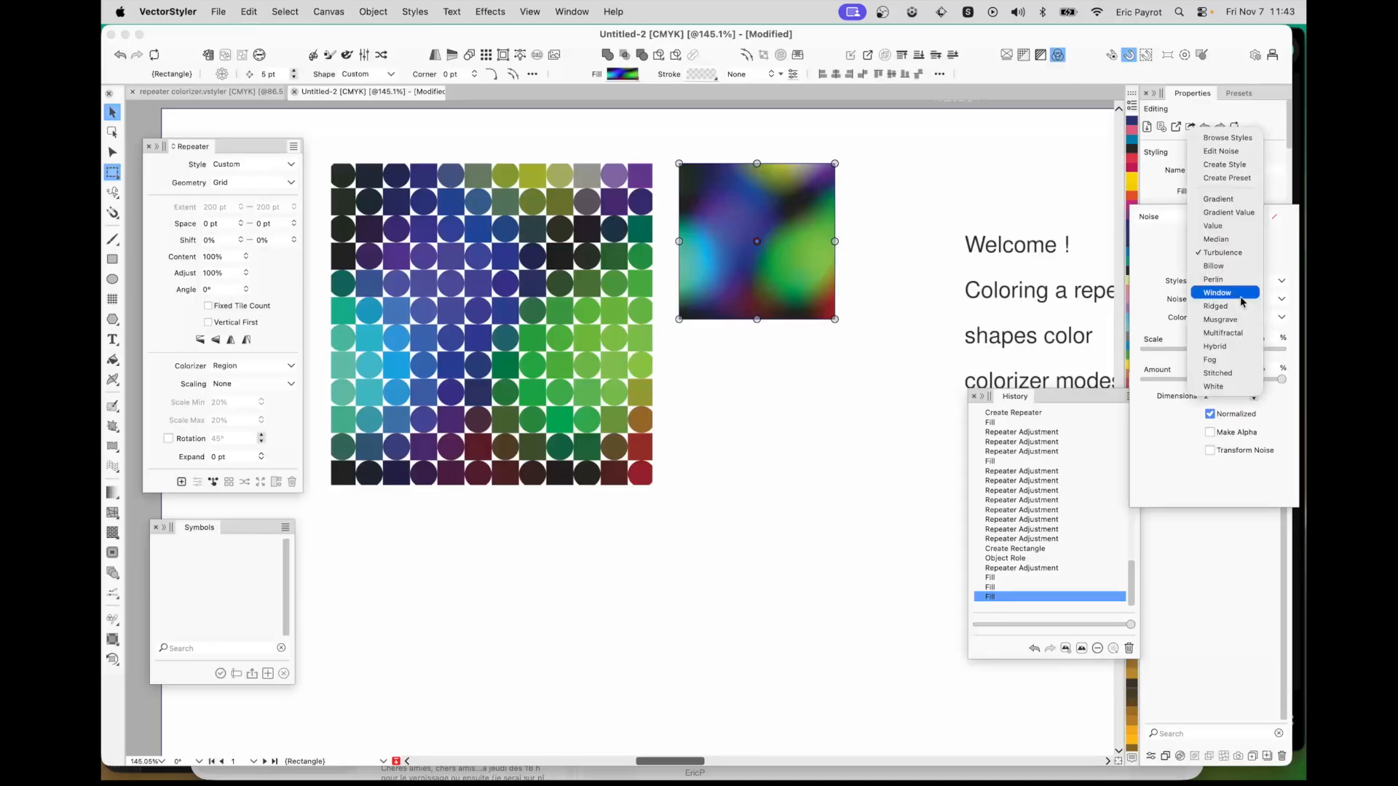
click(1230, 141)
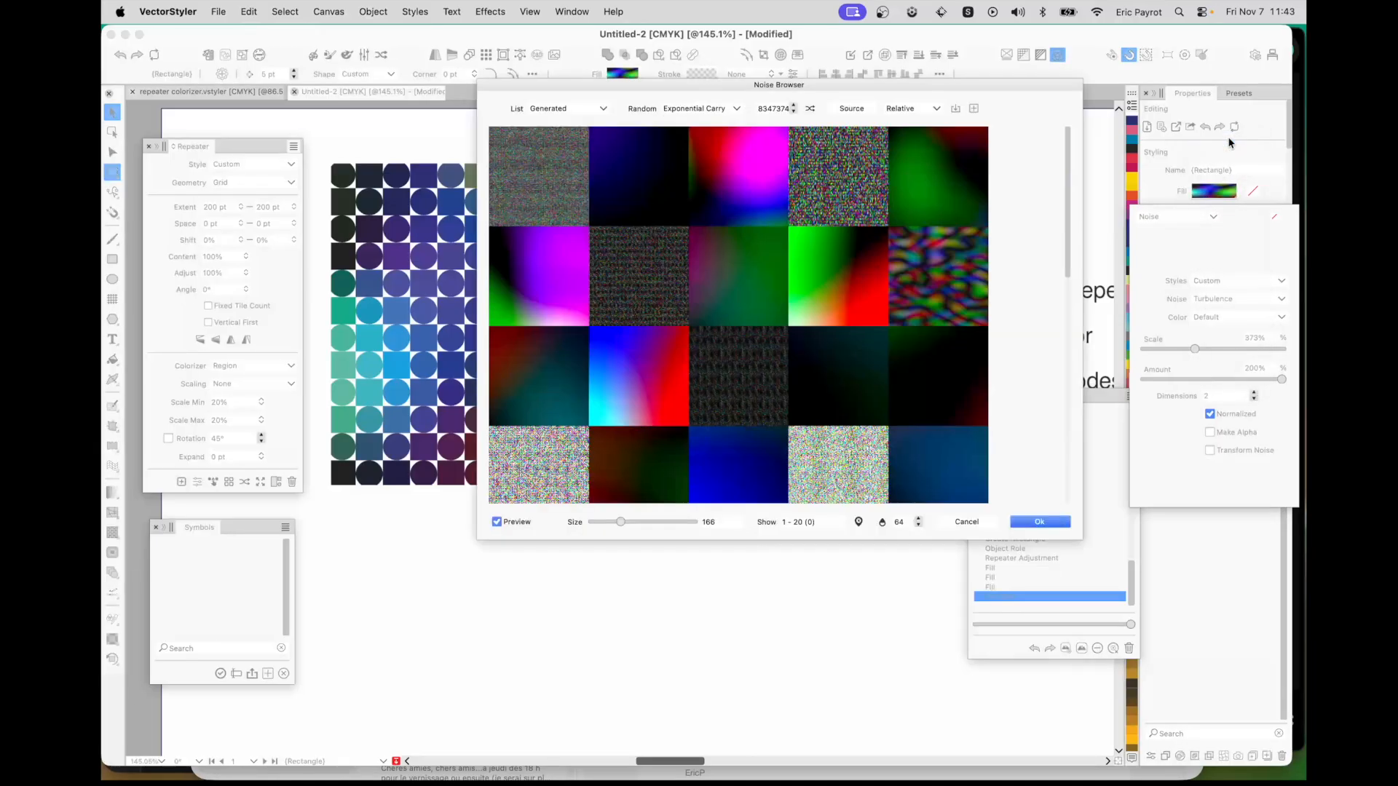
scroll(751, 280, down, 5)
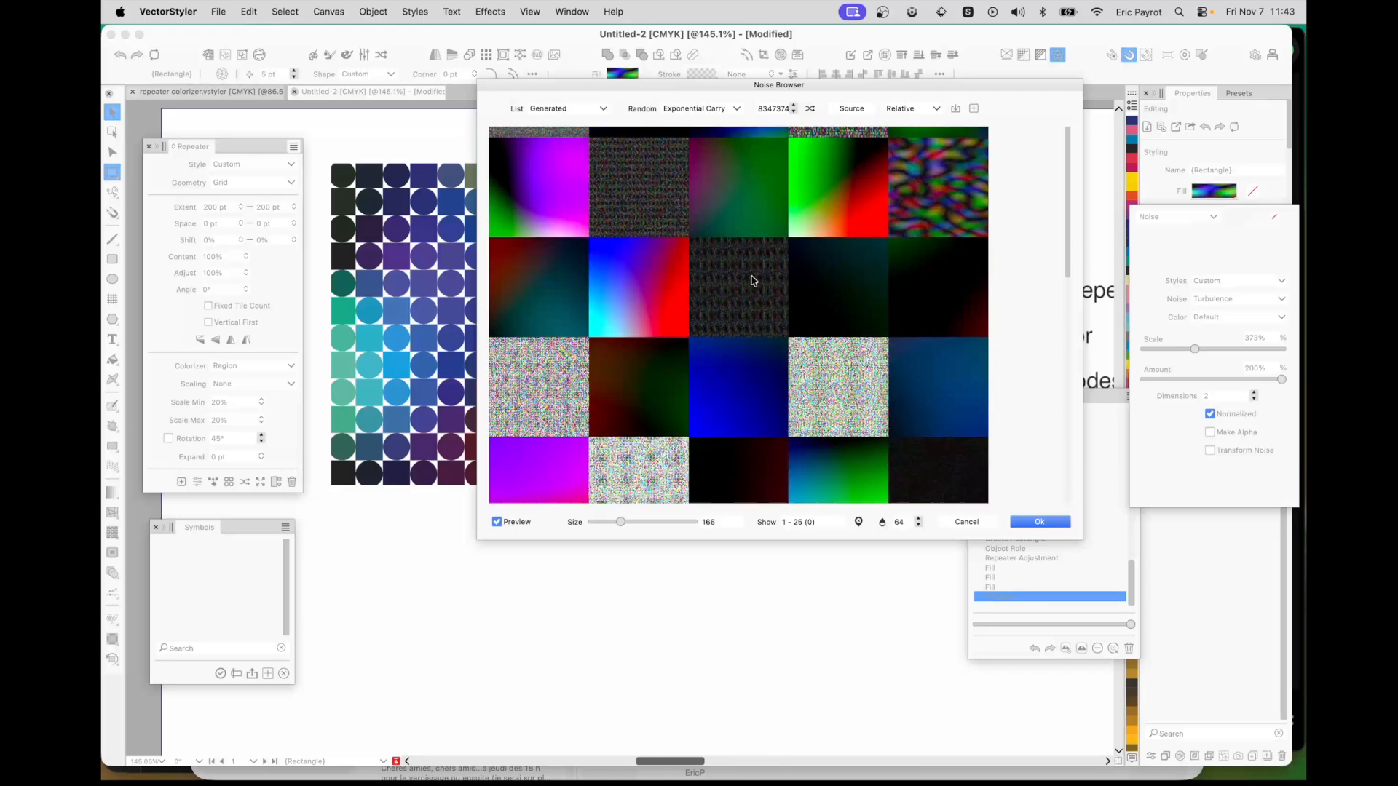
scroll(753, 280, down, 10)
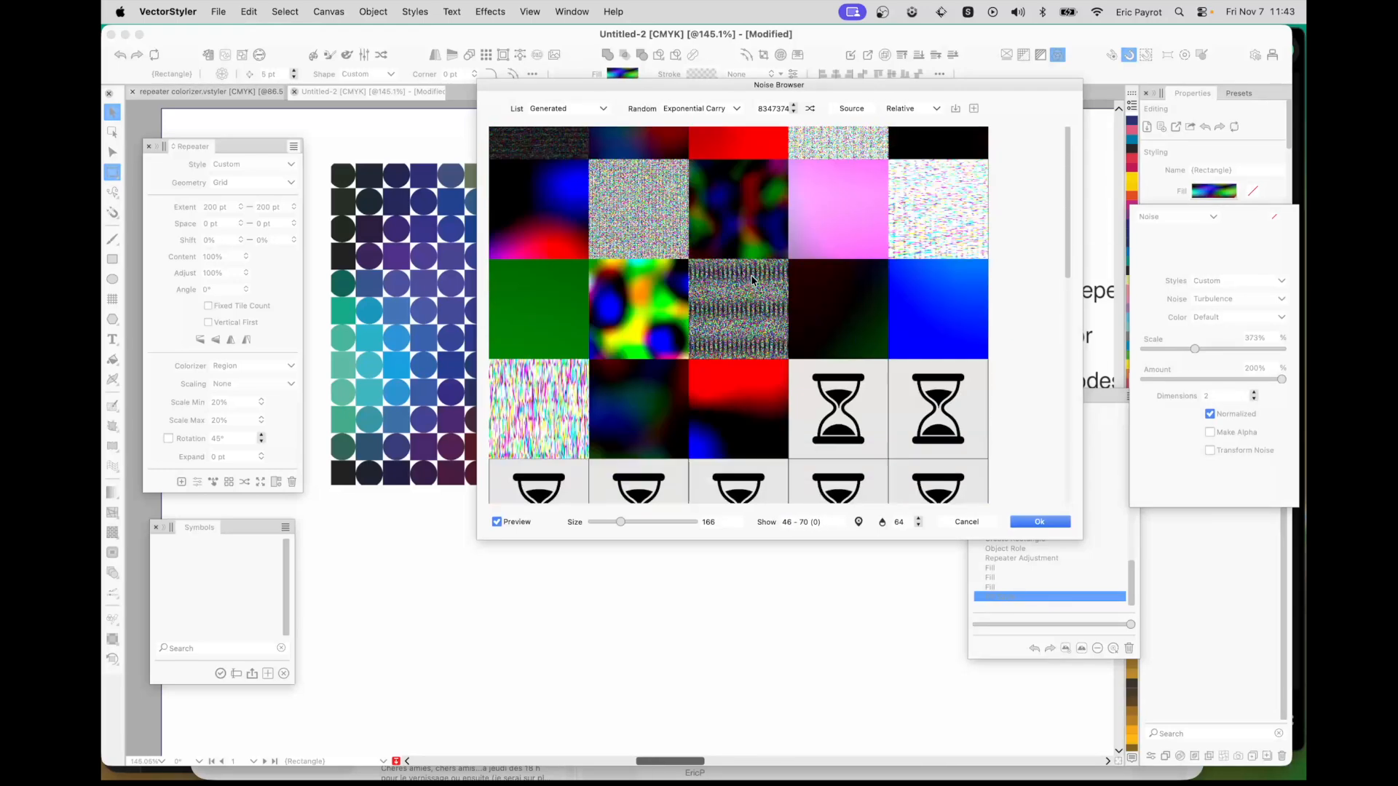
scroll(753, 281, up, 15)
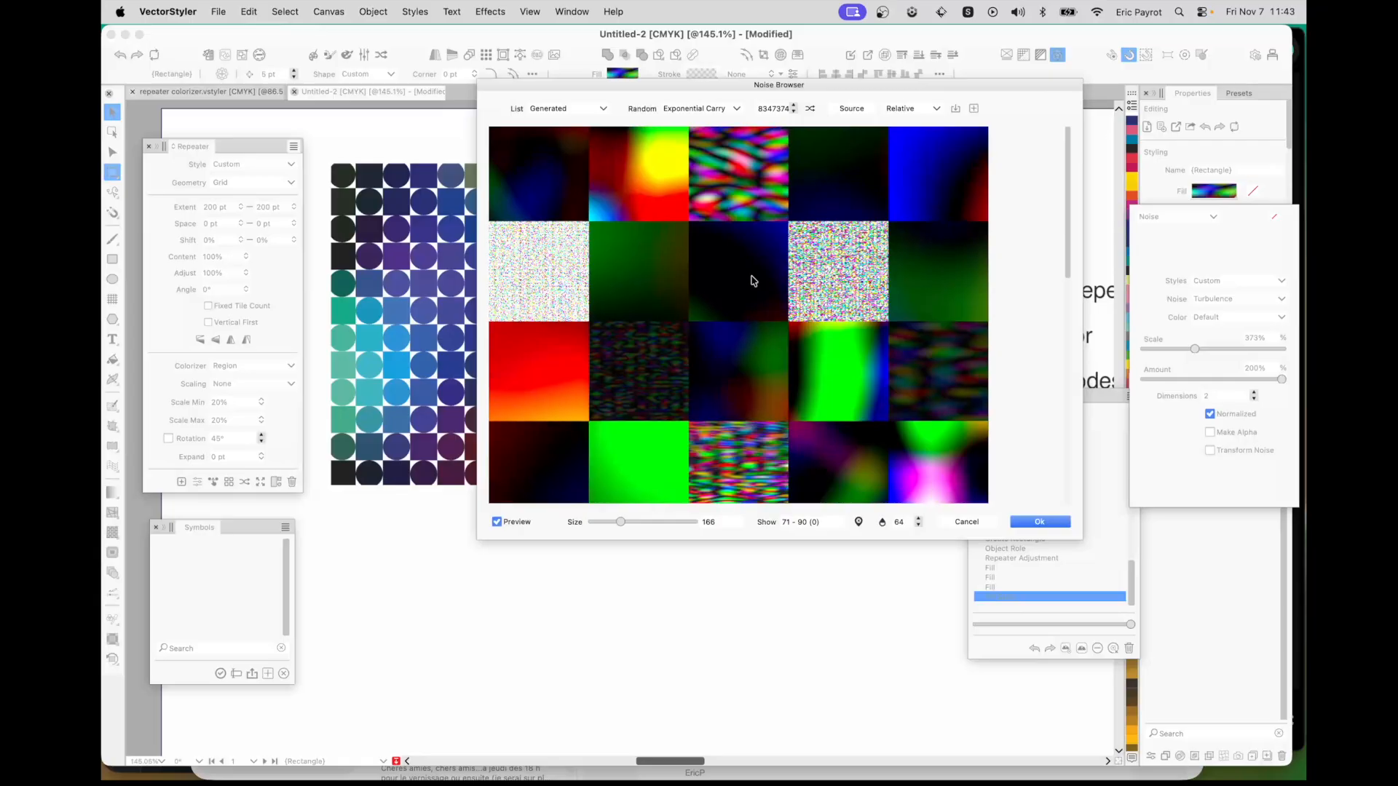
click(540, 279)
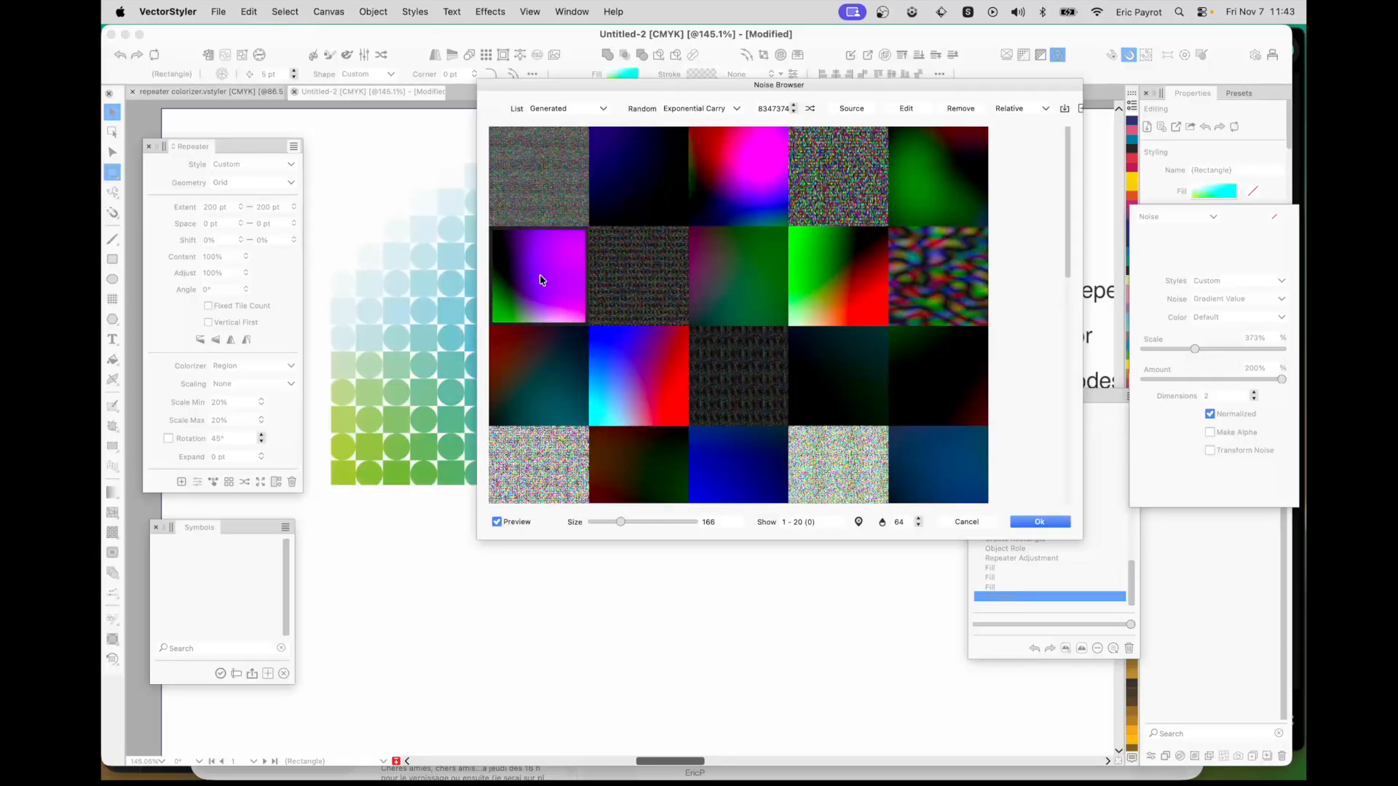
click(1051, 523)
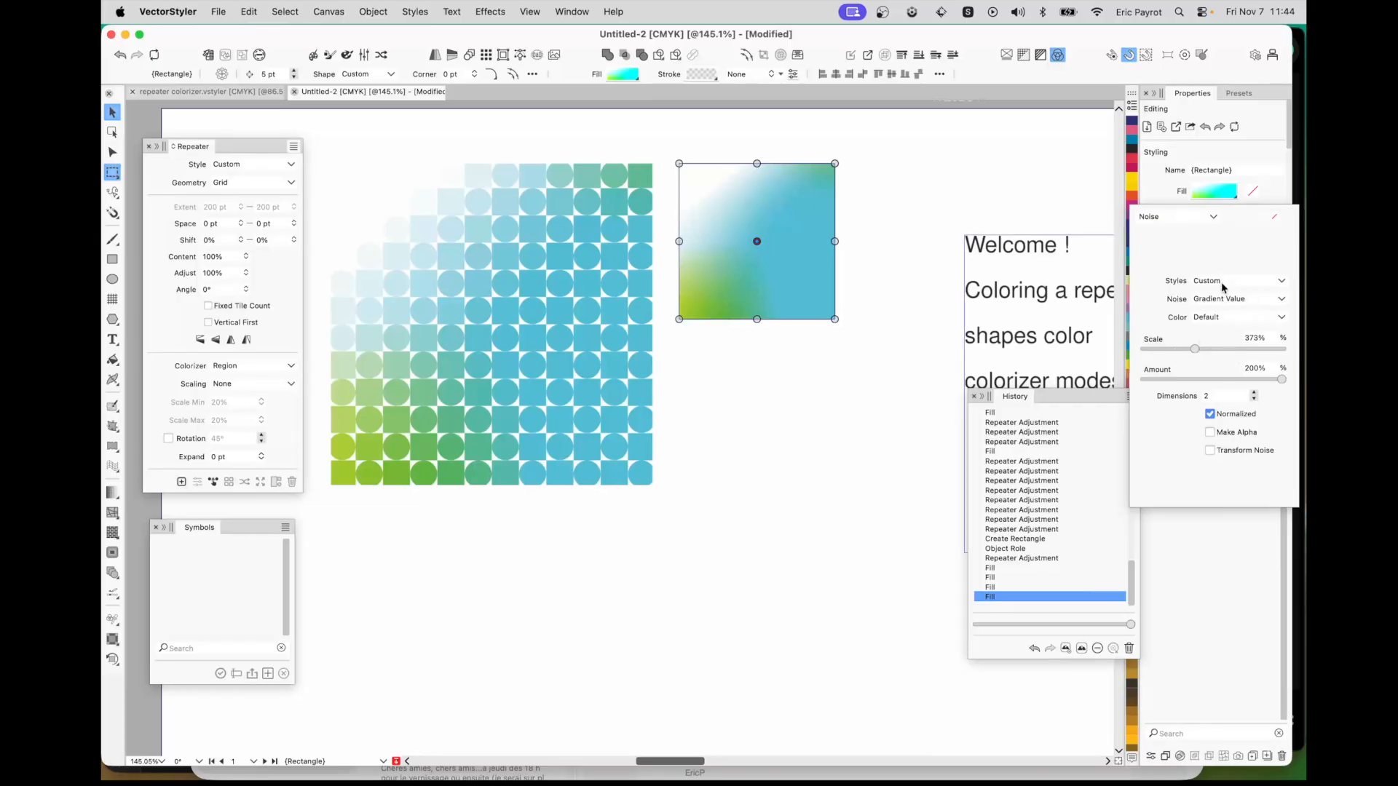
drag(1196, 345, 1153, 351)
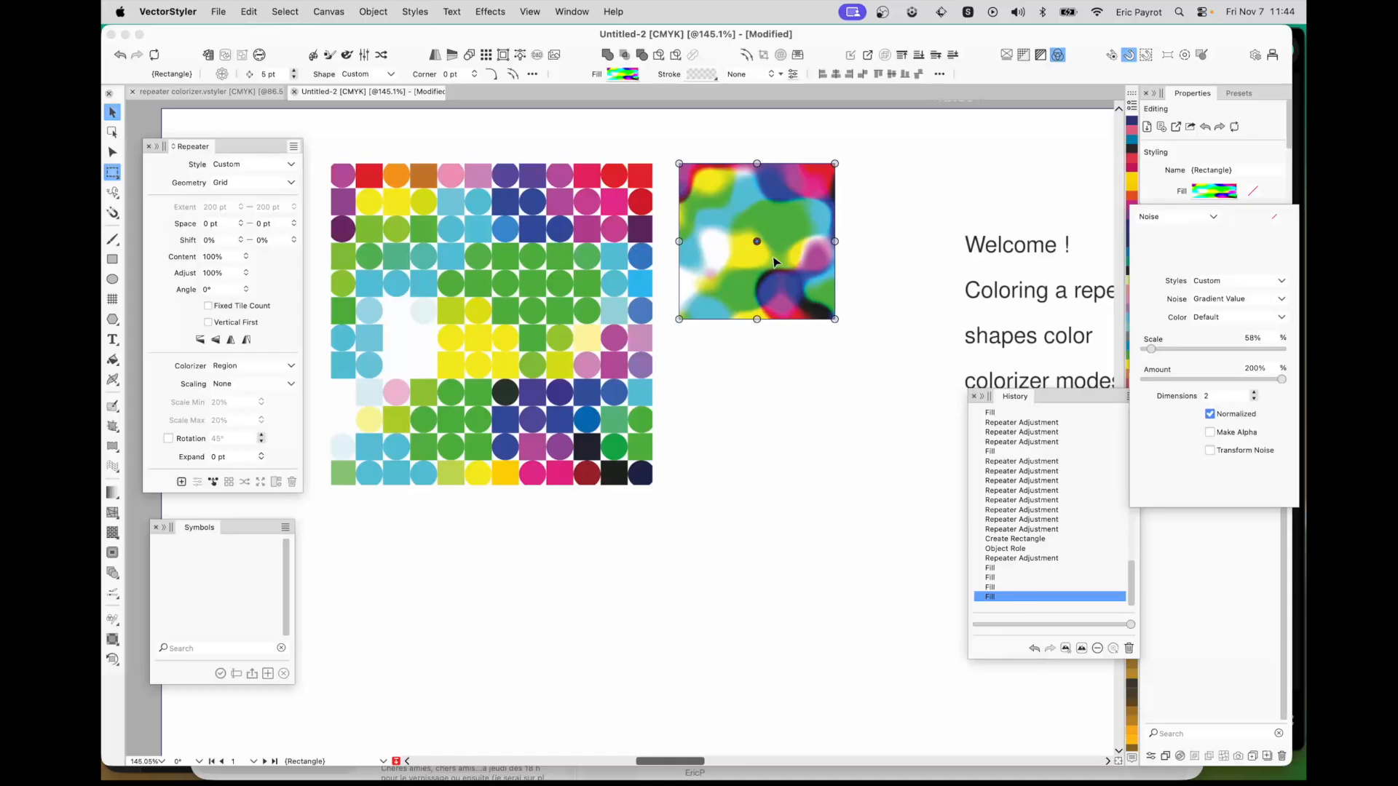
Apply a Hue Adjustments image effect to the small noise square with hue -41.12°, saturation 65.9% and intensity 57.97%
click(723, 207)
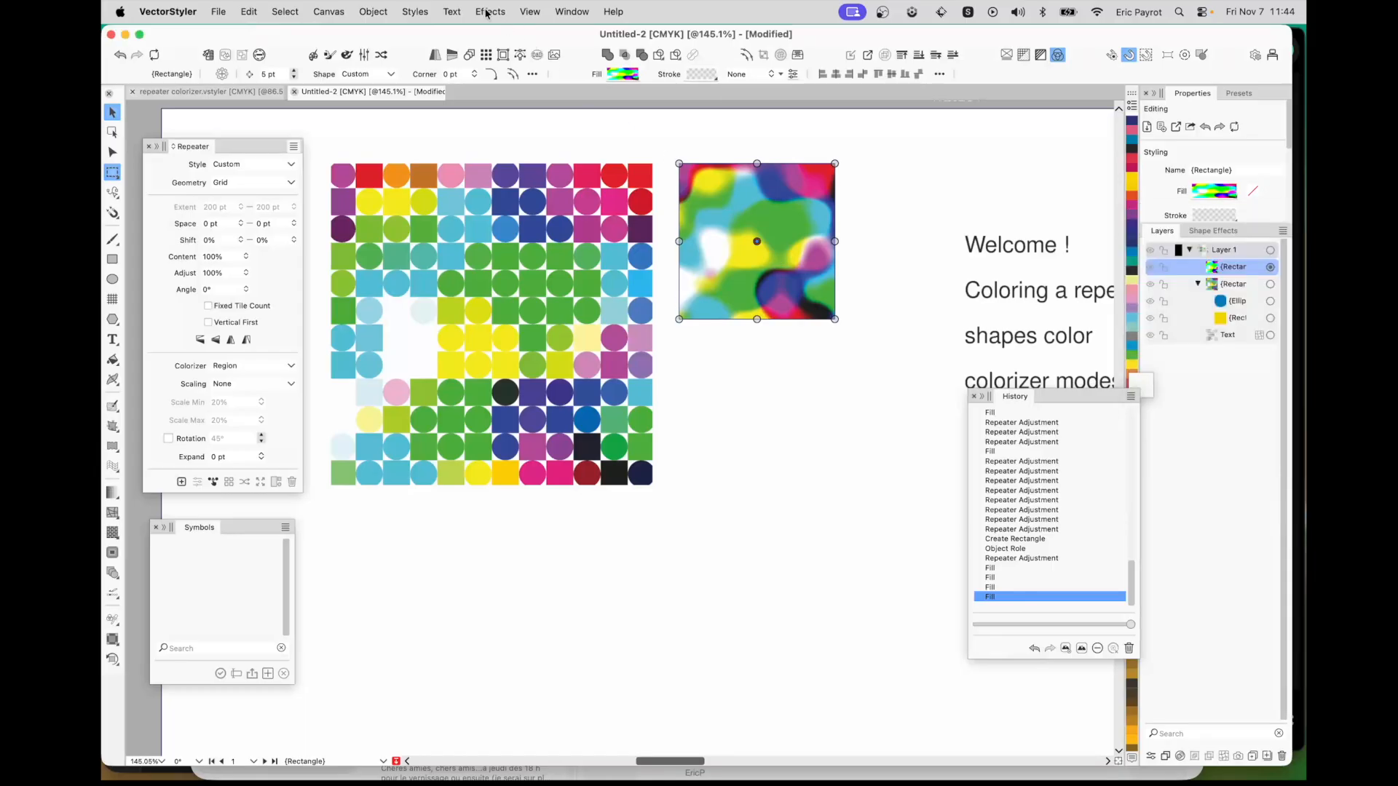
click(487, 13)
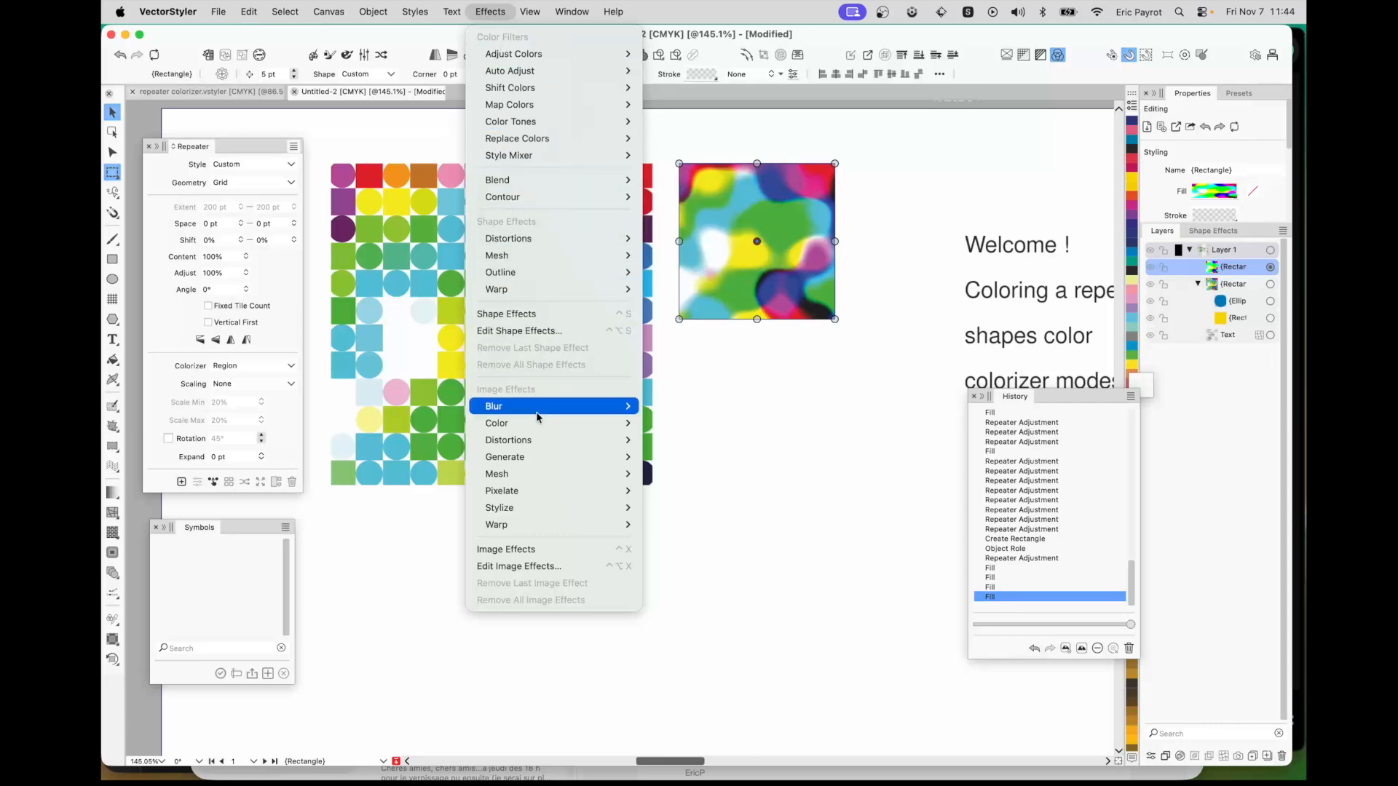
mouse_move(538, 423)
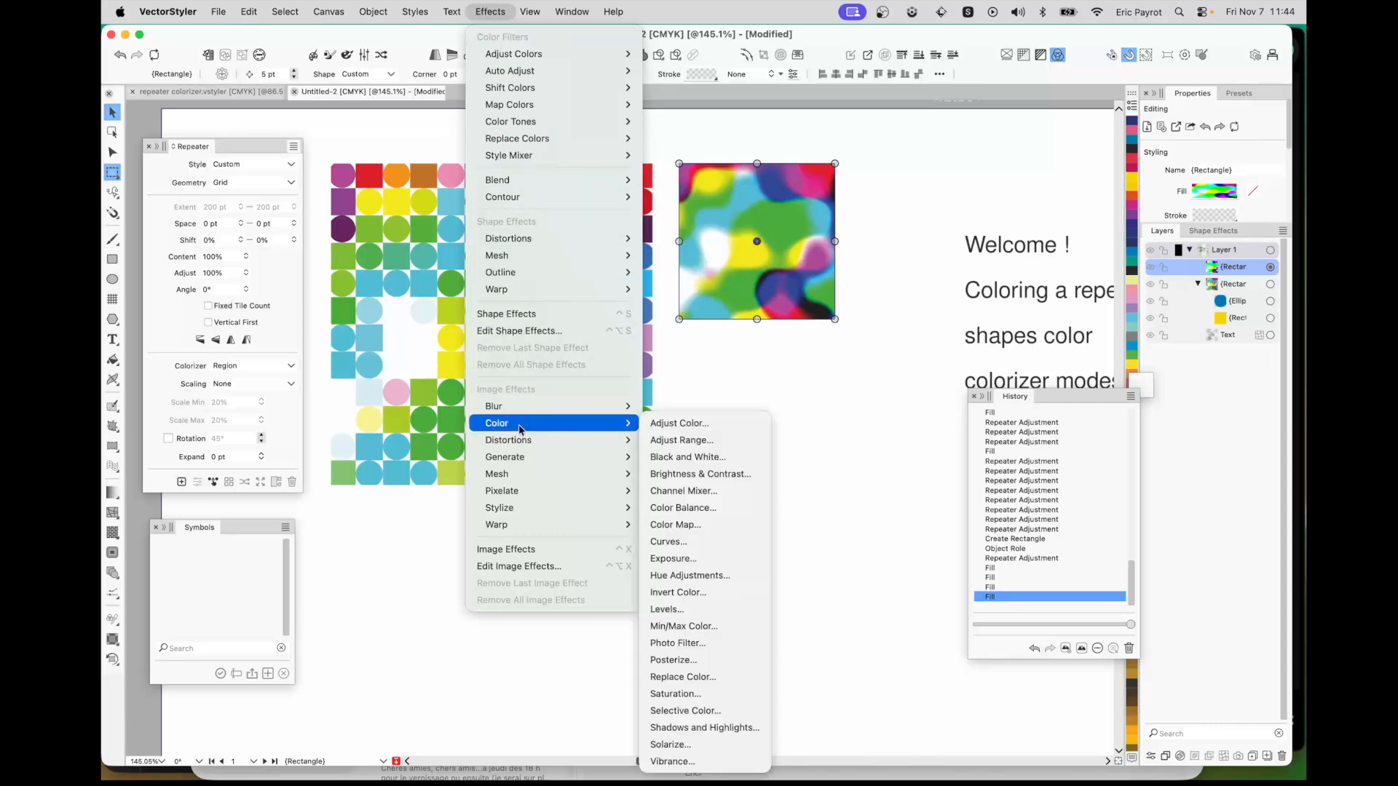
click(702, 578)
drag(931, 409, 790, 356)
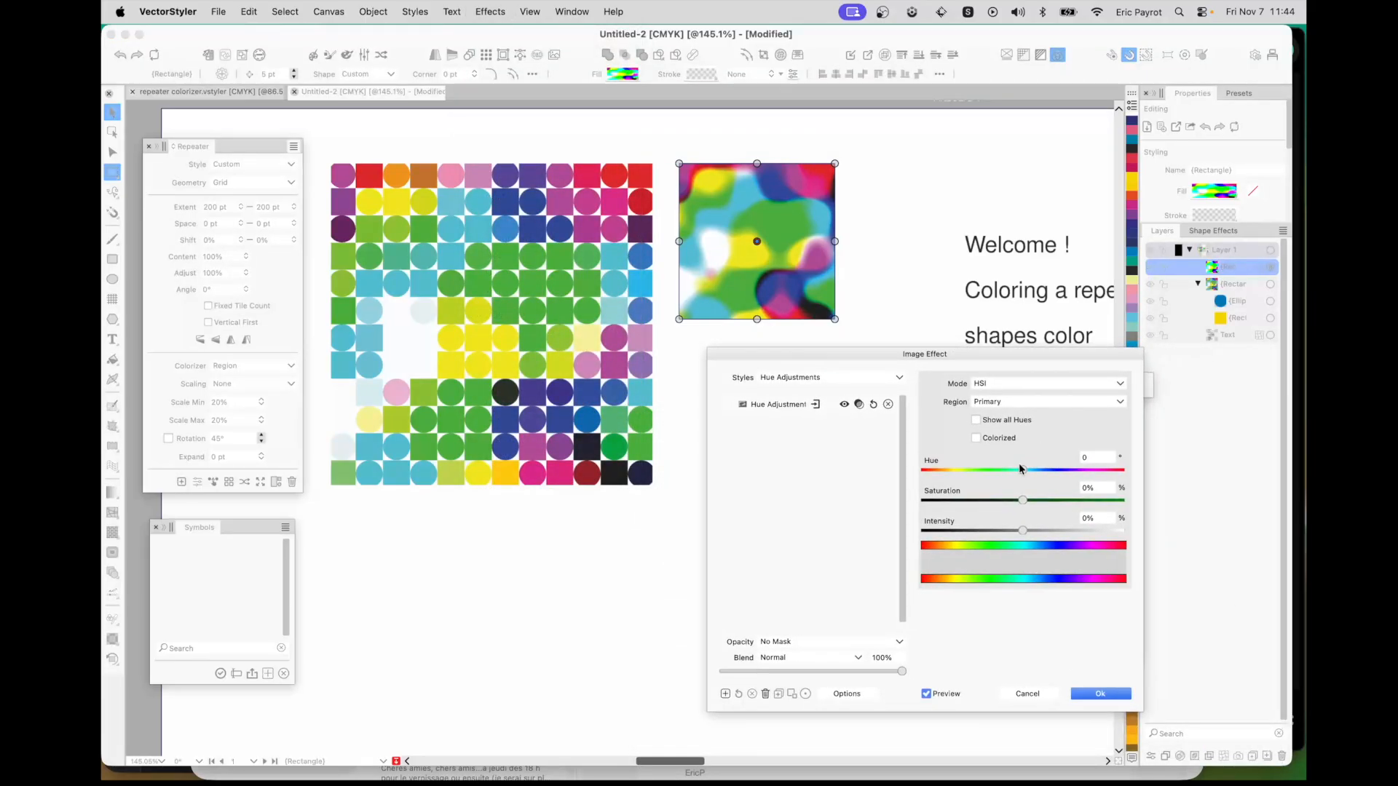
drag(1024, 472, 1080, 531)
drag(1079, 470, 999, 470)
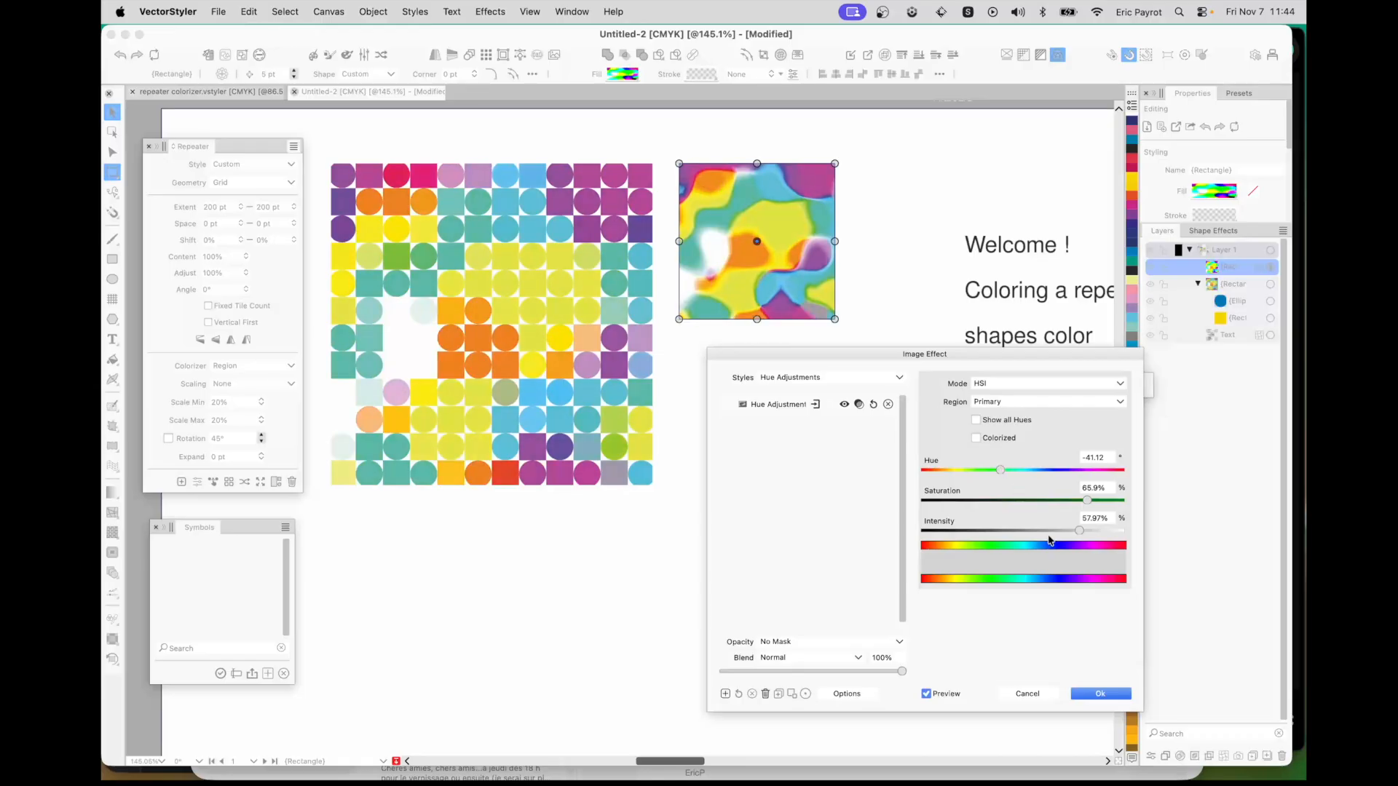
click(1085, 697)
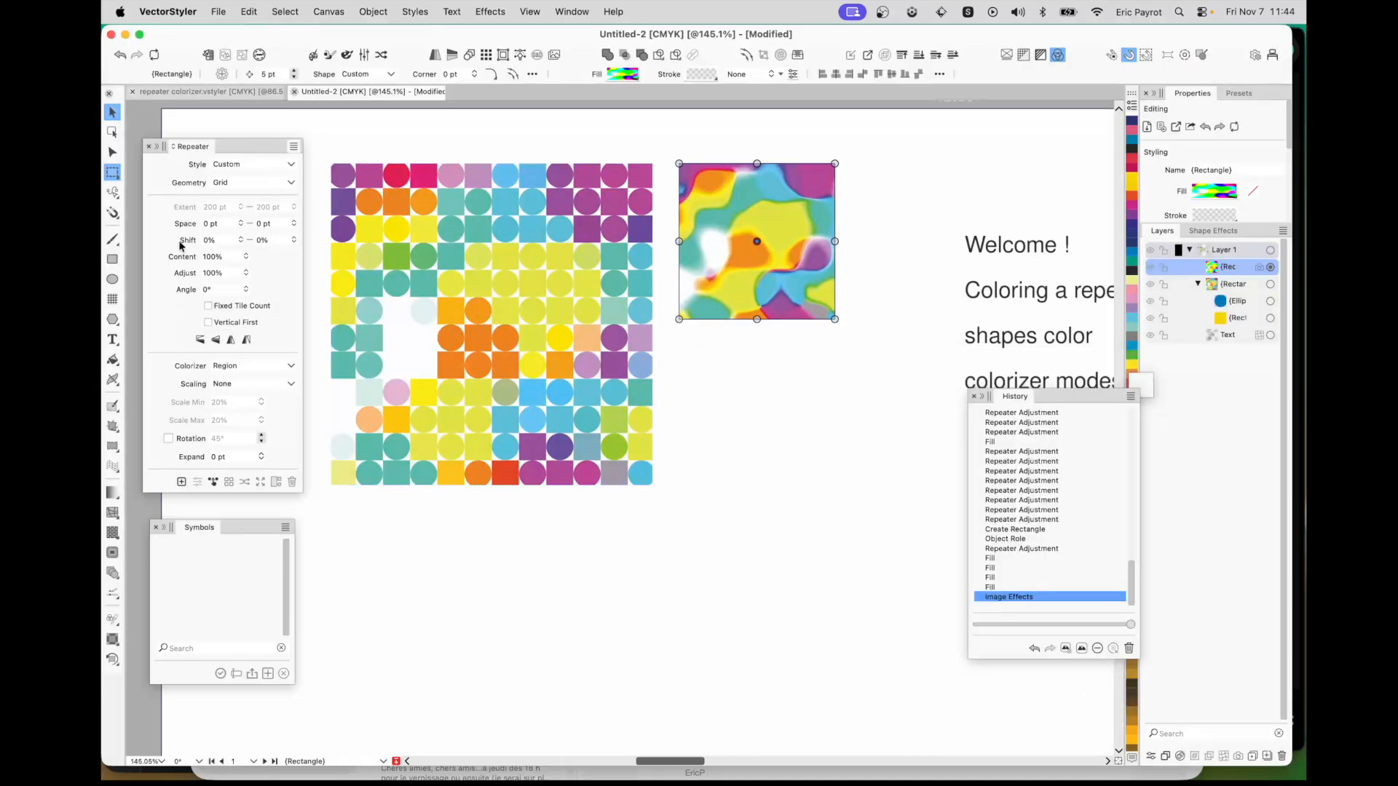
Set the grid repeater's Adjust value to 41.5% and deselect it
drag(183, 274, 184, 286)
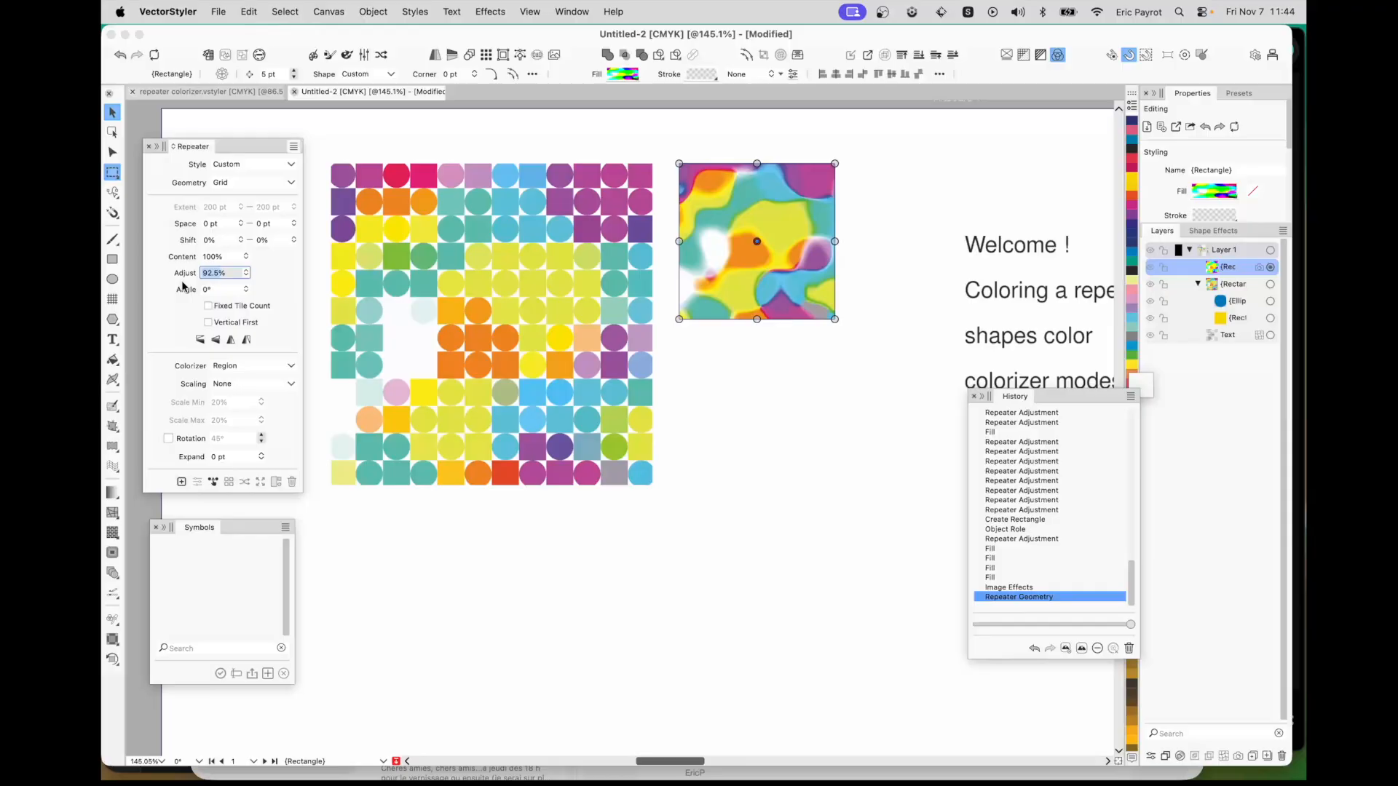
click(329, 277)
drag(179, 279, 185, 359)
click(702, 459)
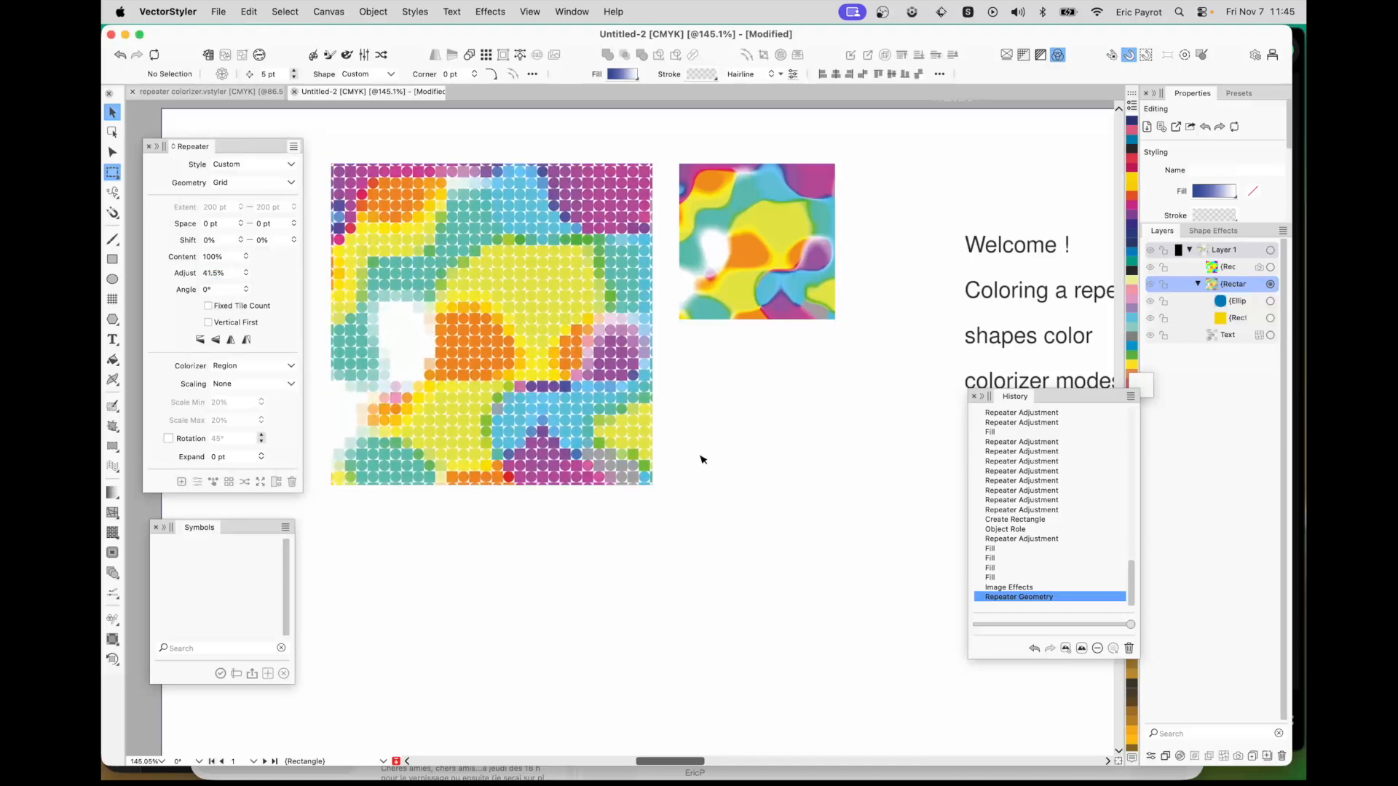
Copy the blue flower photo from repeater colorizer.vstyler into Untitled-2 and move it below the small noise square
click(705, 260)
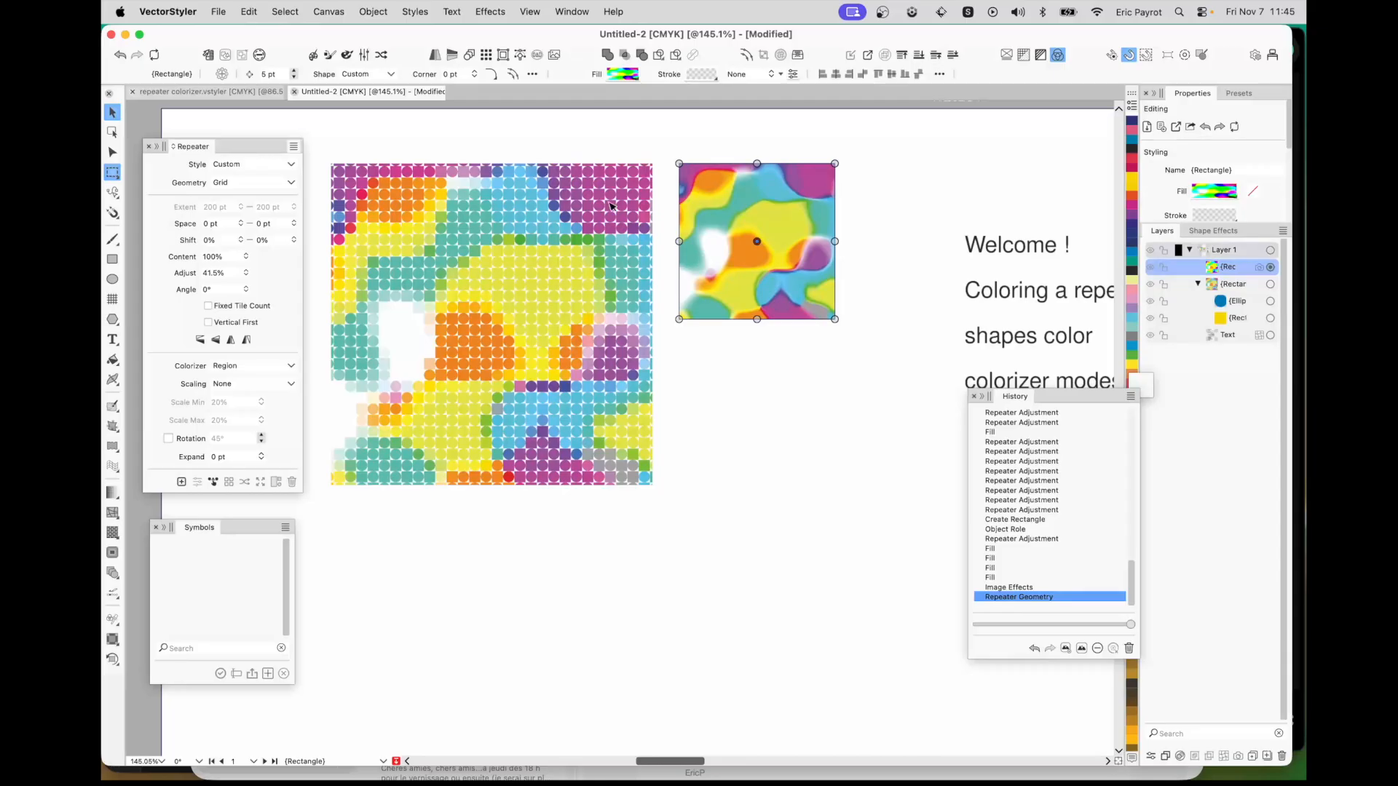
click(180, 93)
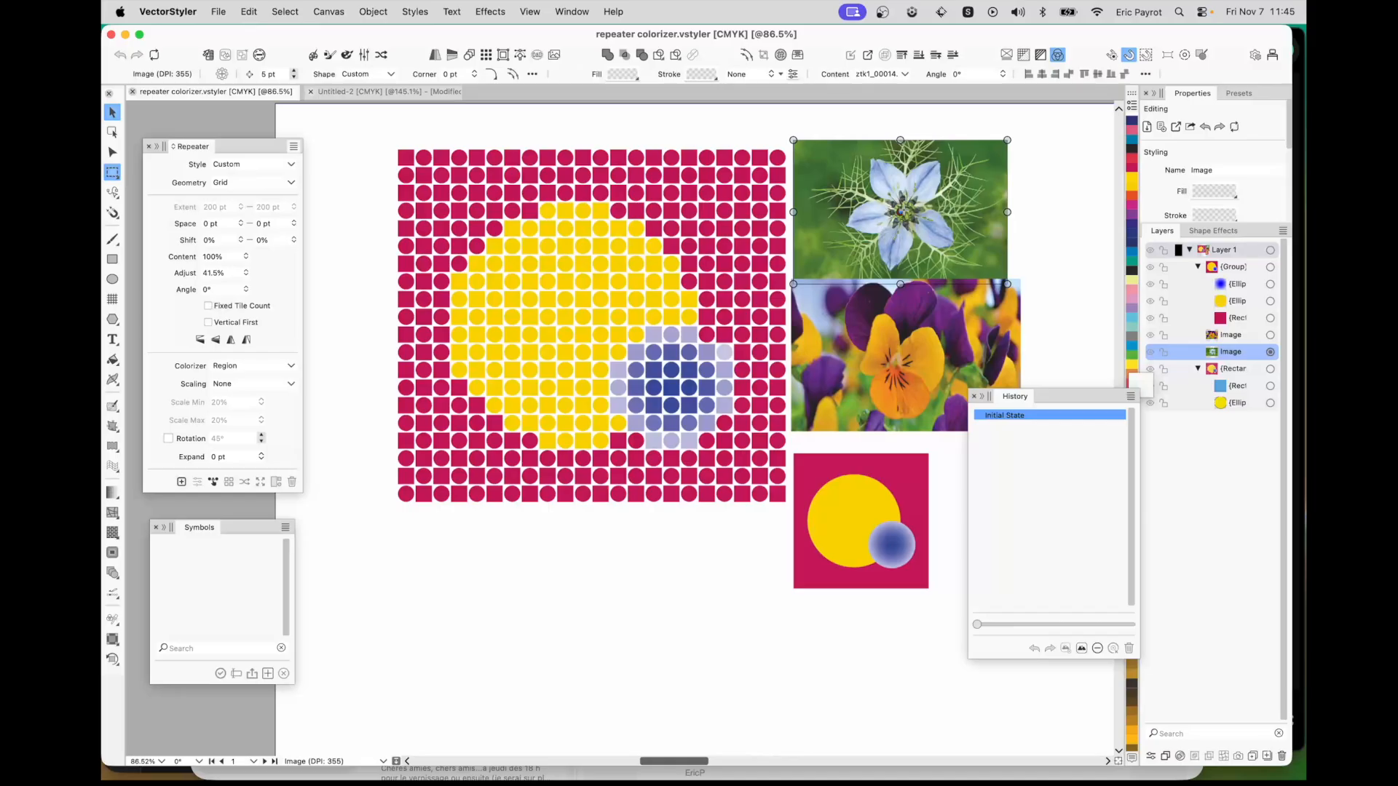
click(399, 93)
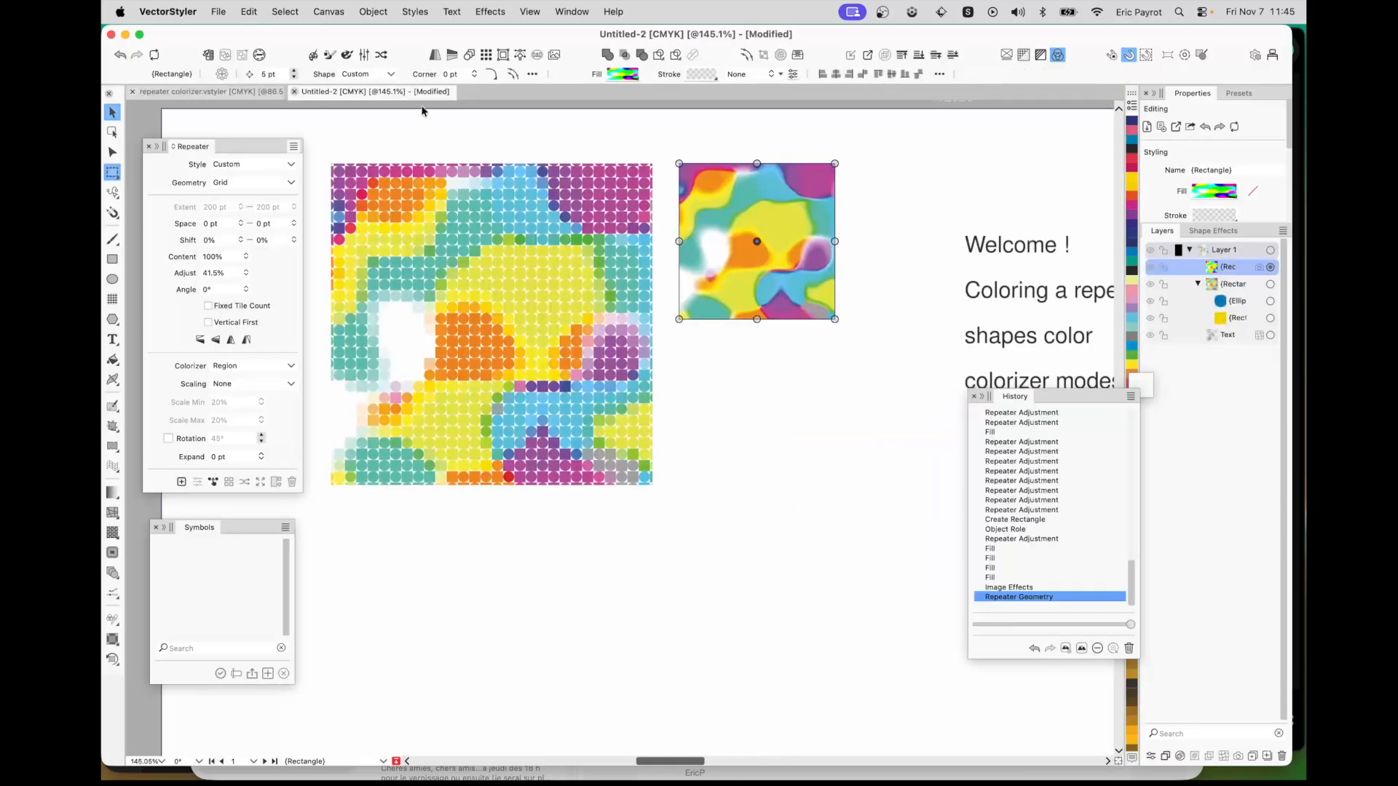
key(super+v)
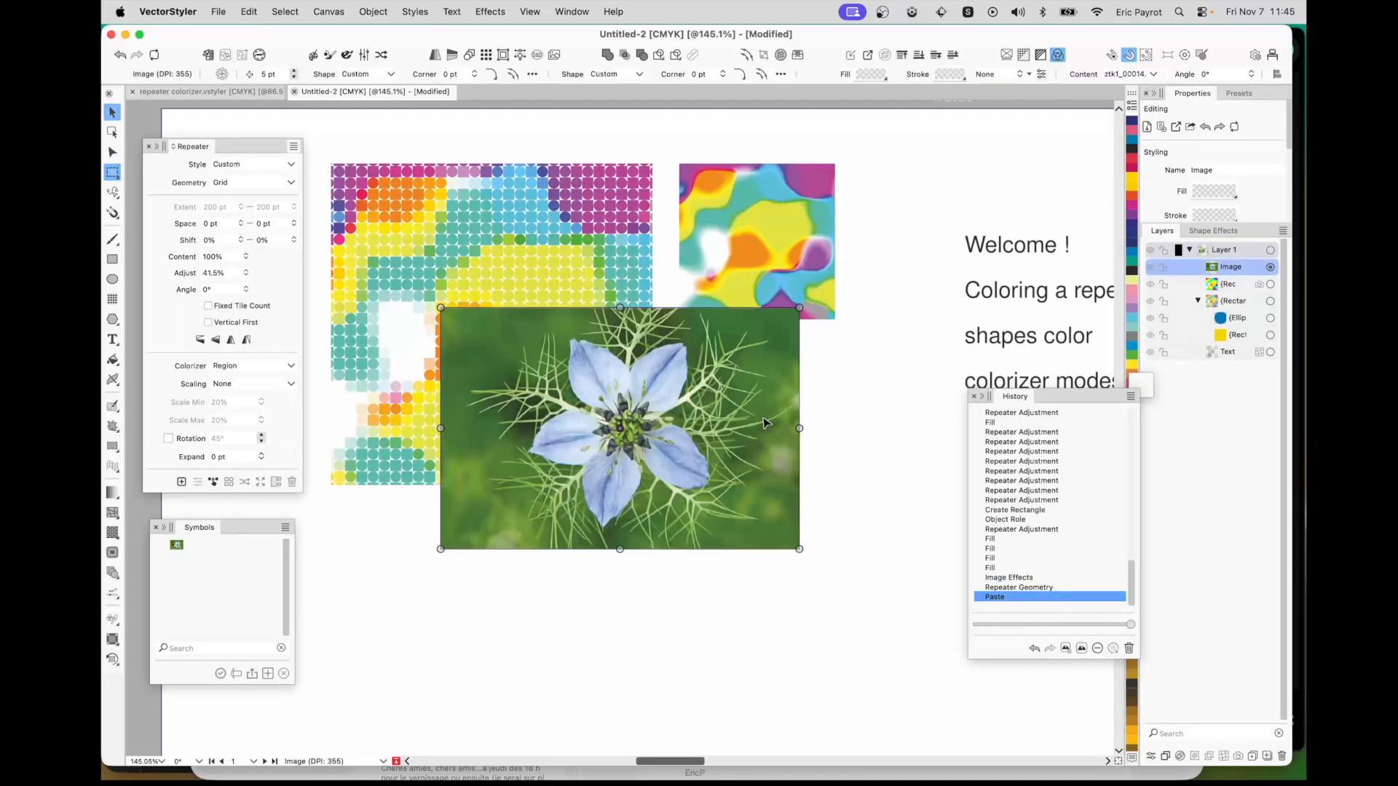
drag(706, 489, 816, 595)
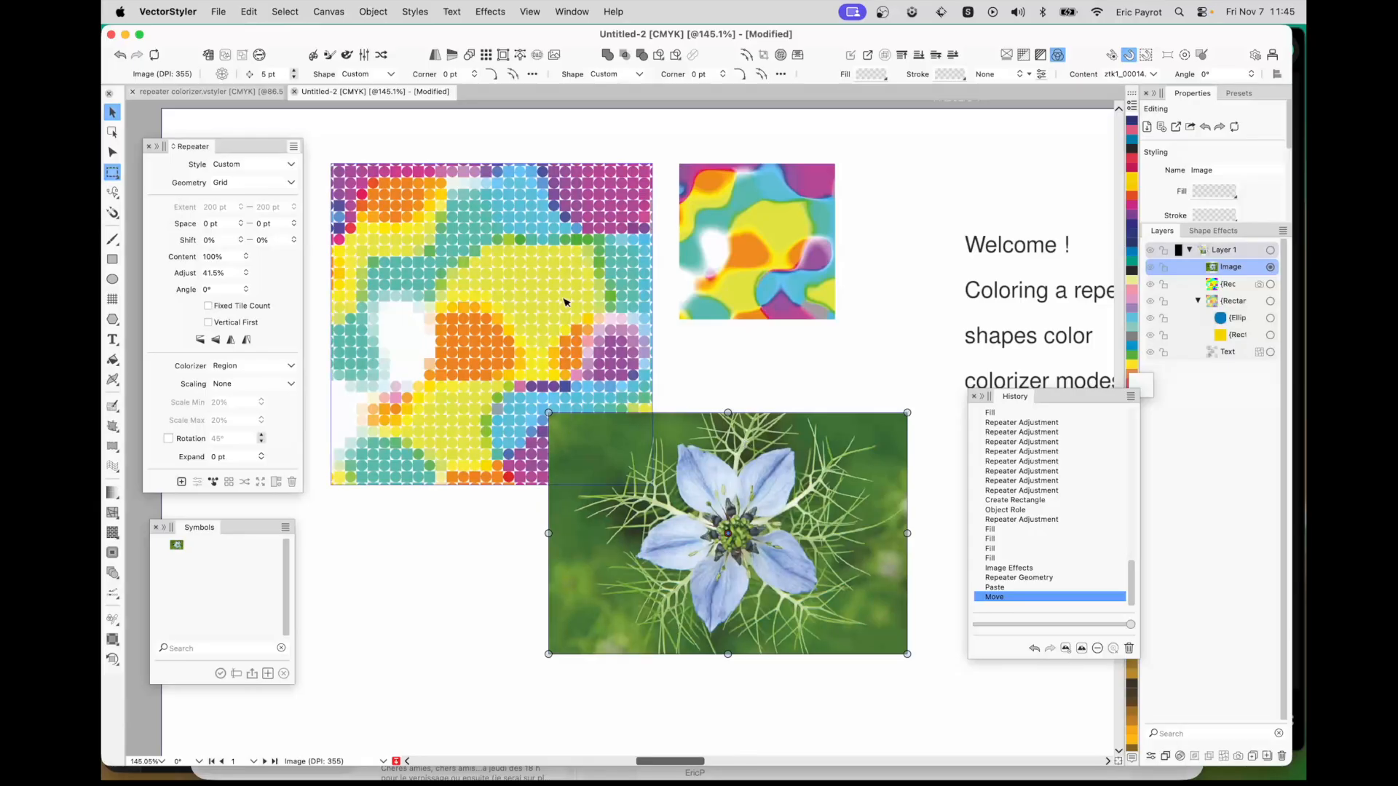
Draw a square below the repeater, beside the flower photo, and remove its fill
click(113, 262)
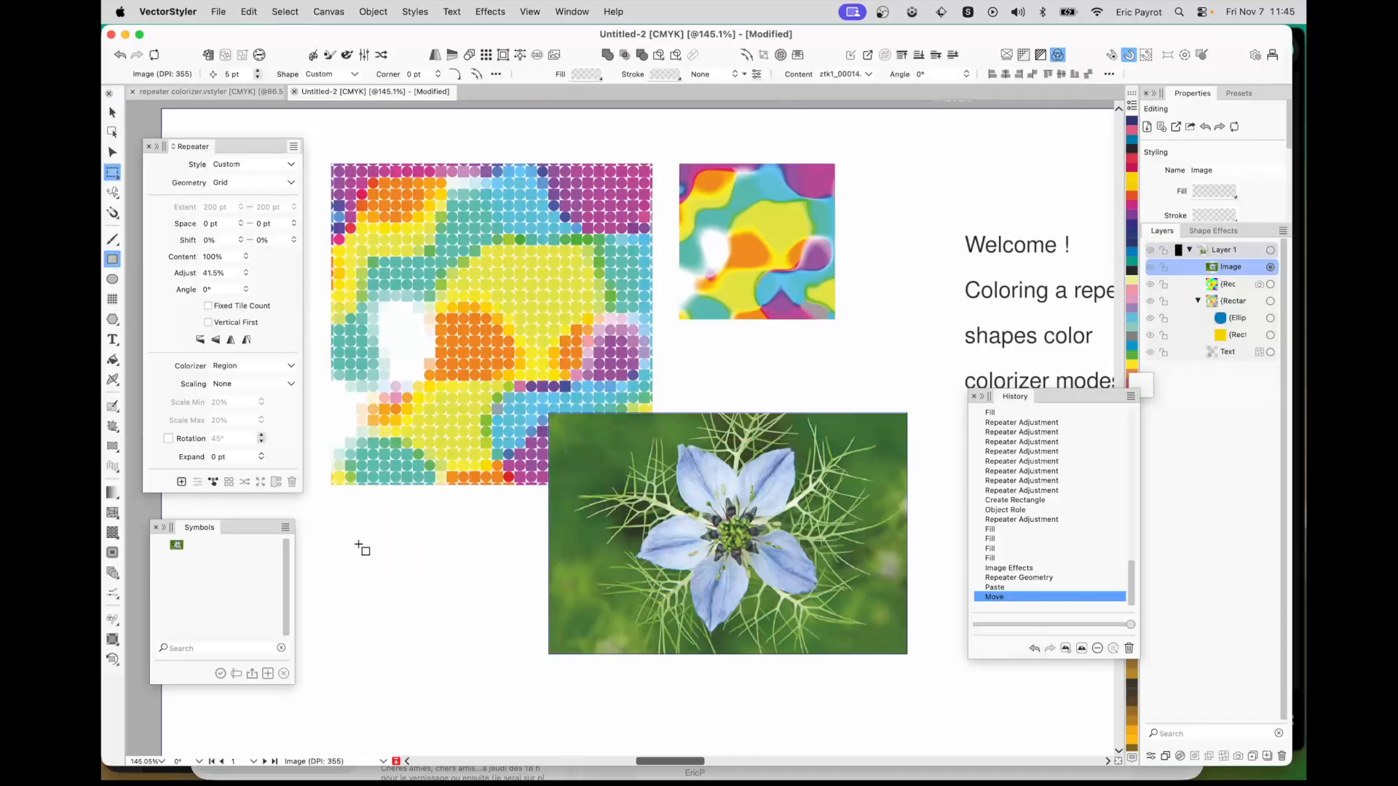
drag(358, 544, 492, 658)
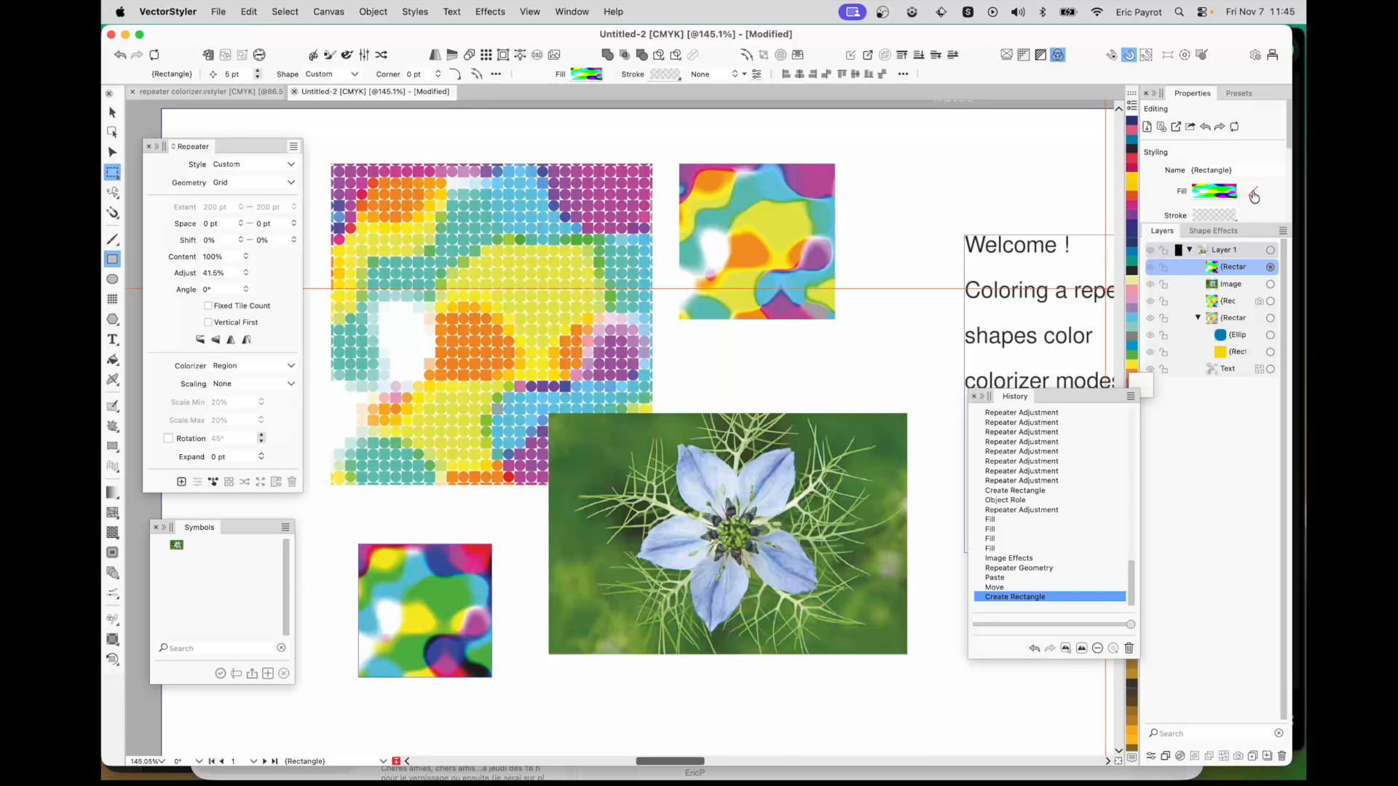
click(1254, 195)
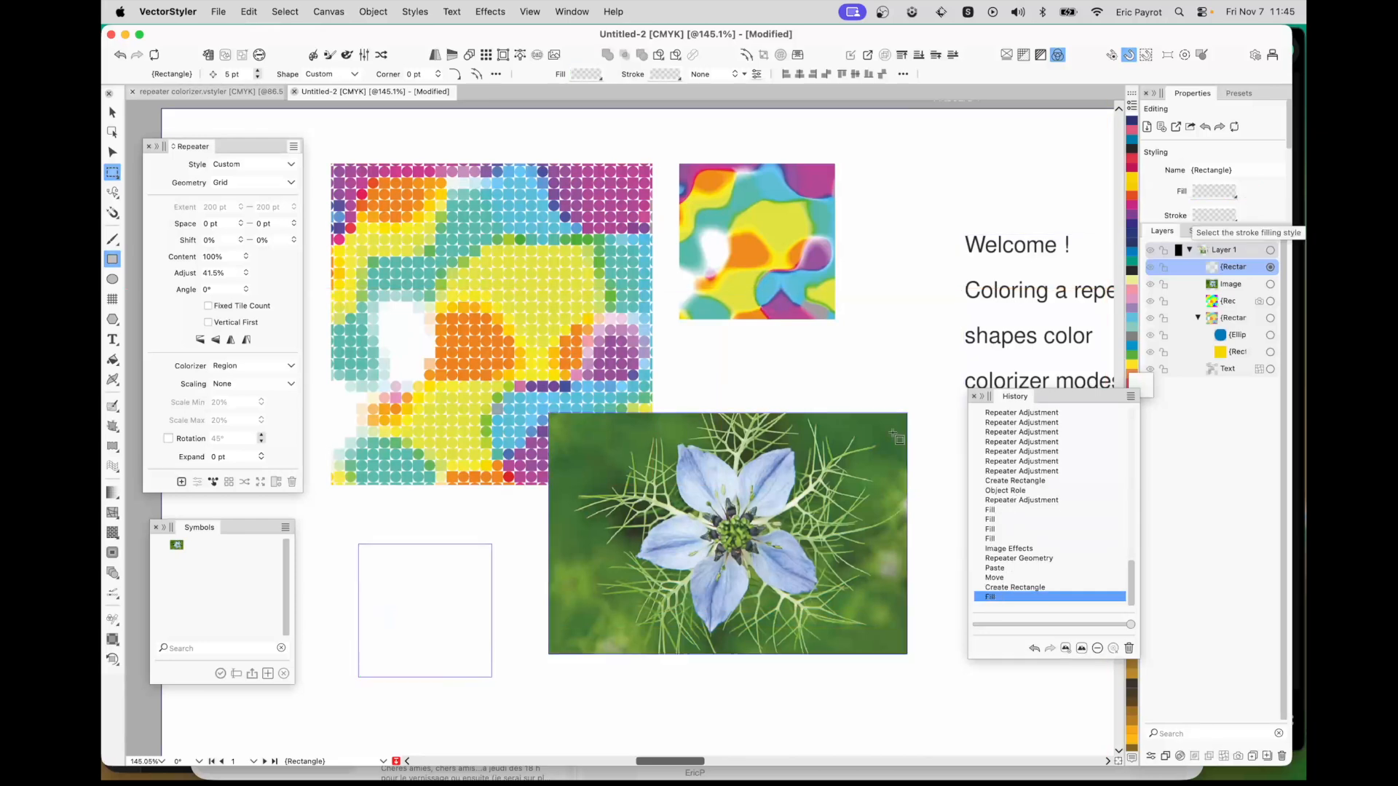
Place the flower photo inside the unfilled square as a clipping group and expand the group to select its image
drag(1215, 287, 1242, 271)
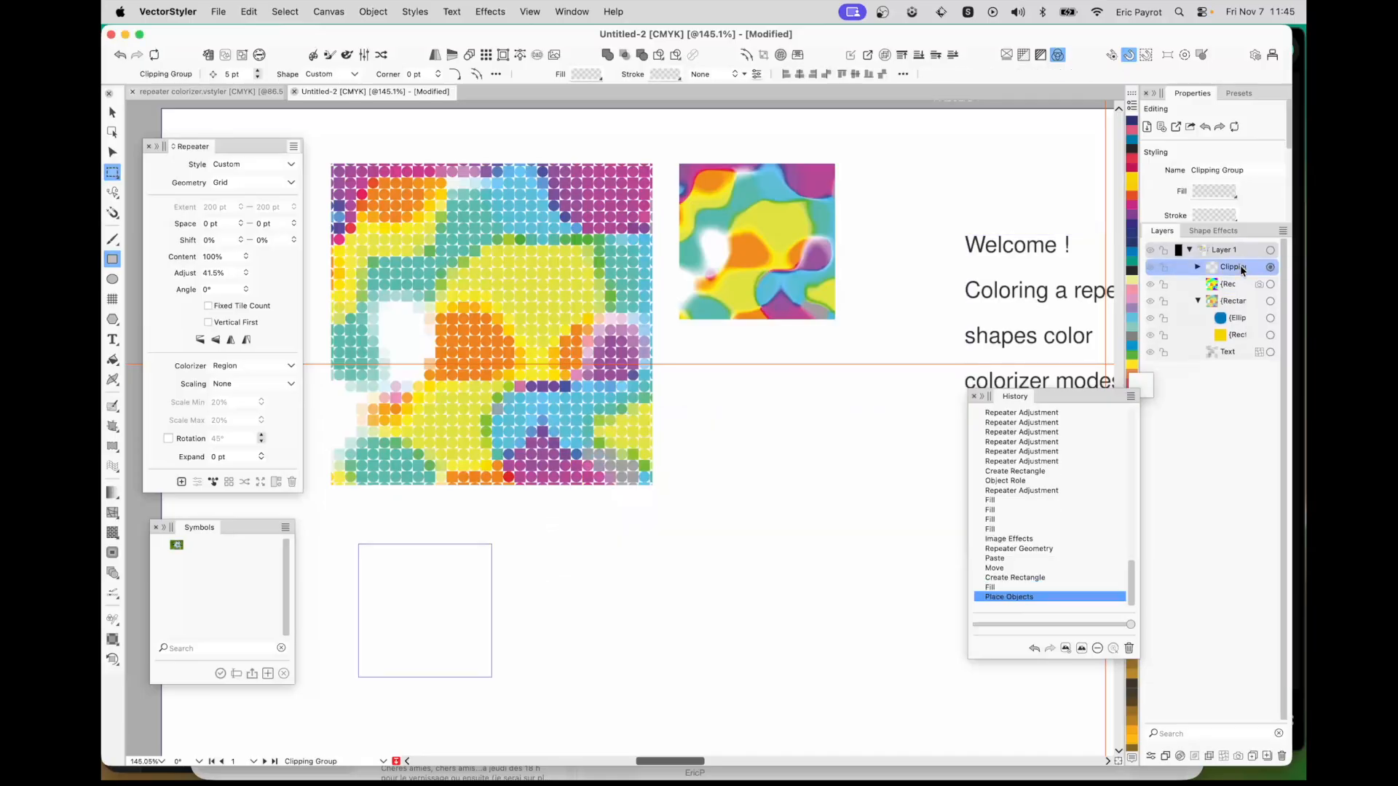
click(1198, 268)
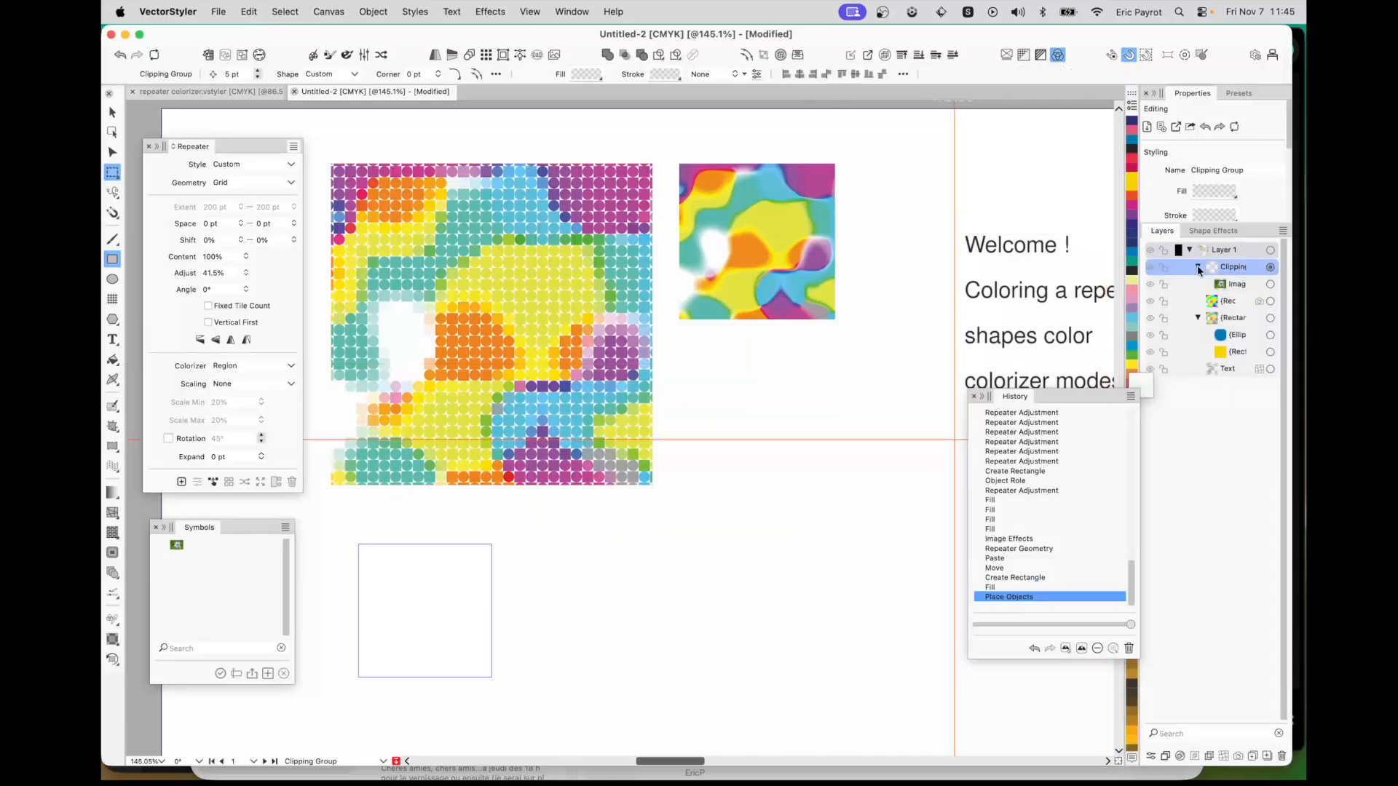
click(1231, 284)
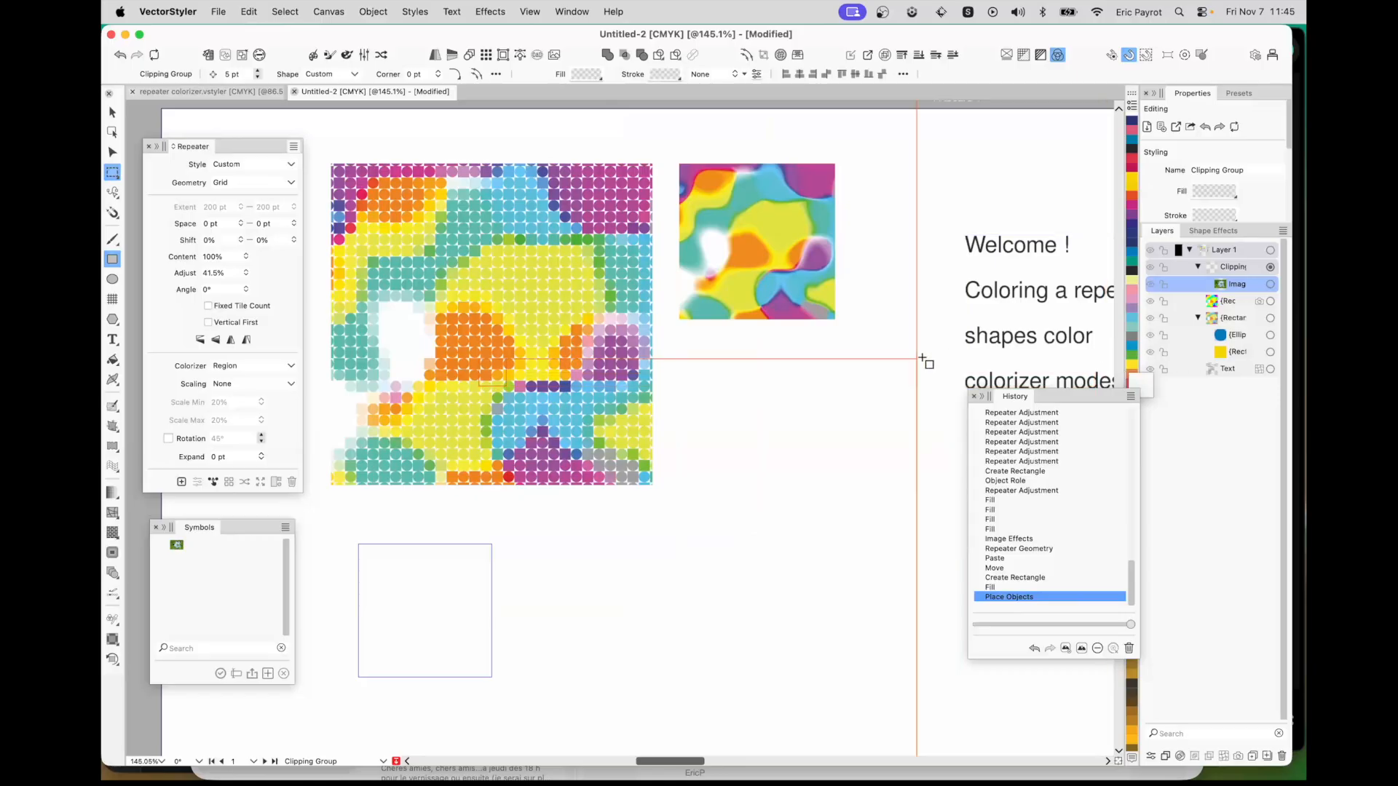
Move the flower image into the clipping square and scale it down so the whole flower fits inside the frame
key(v)
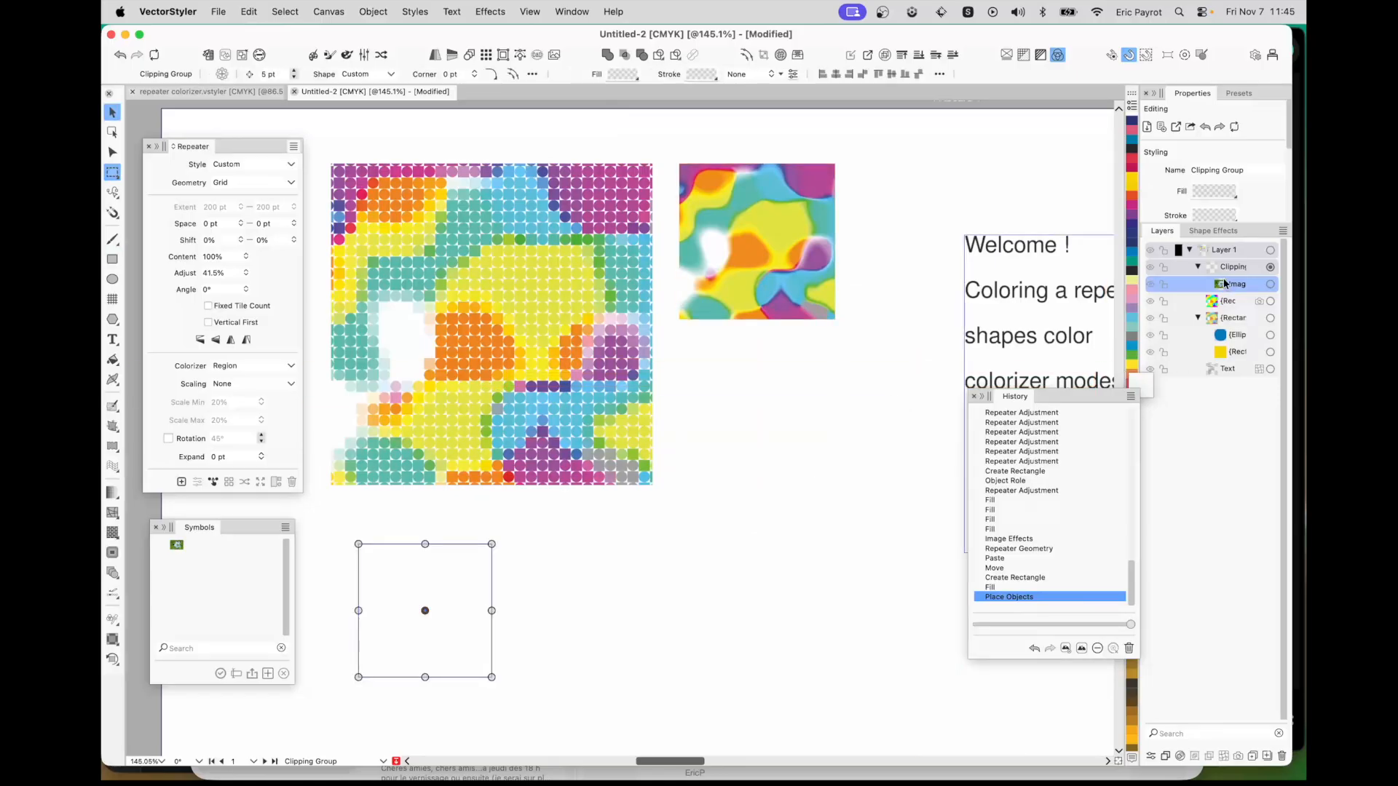
click(1271, 284)
drag(718, 570, 430, 648)
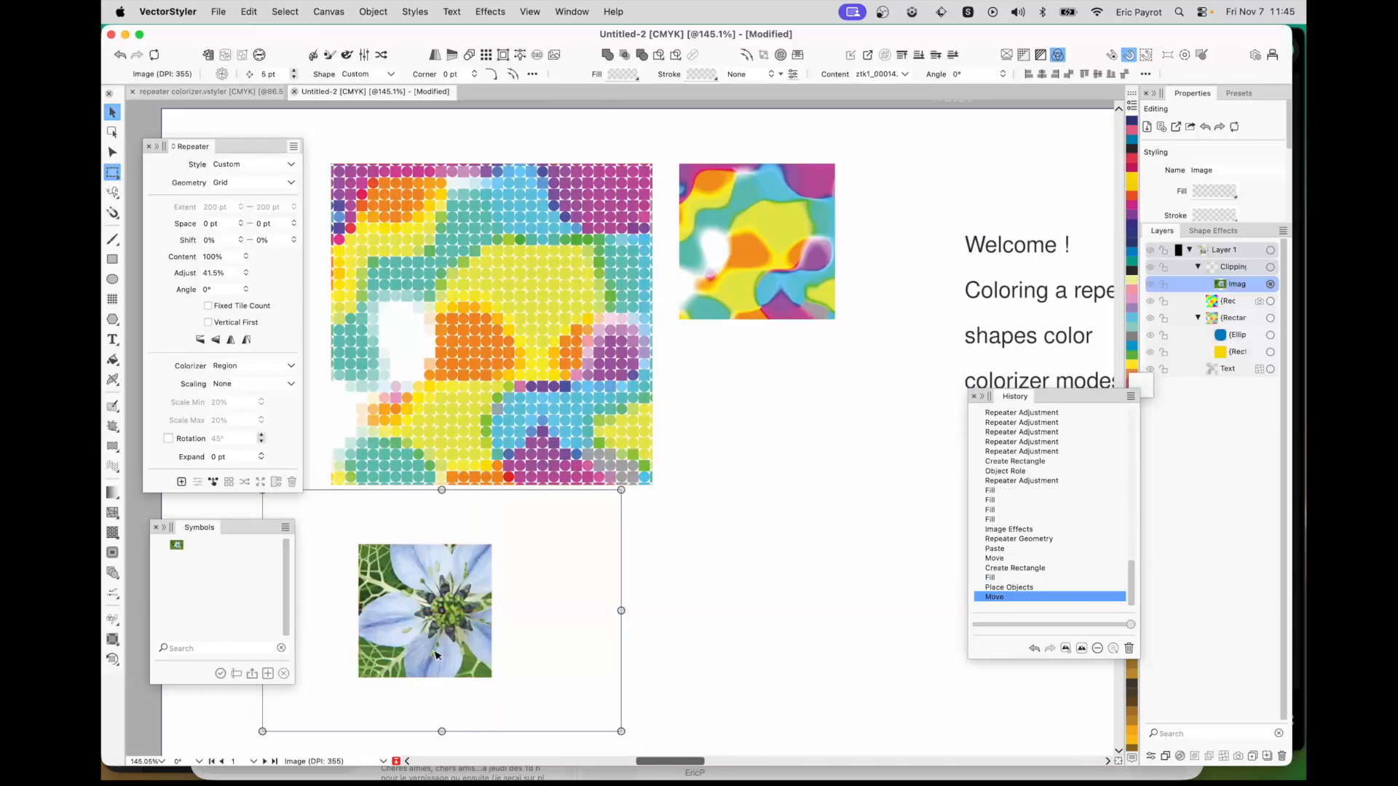
drag(621, 489, 508, 560)
drag(411, 629, 461, 609)
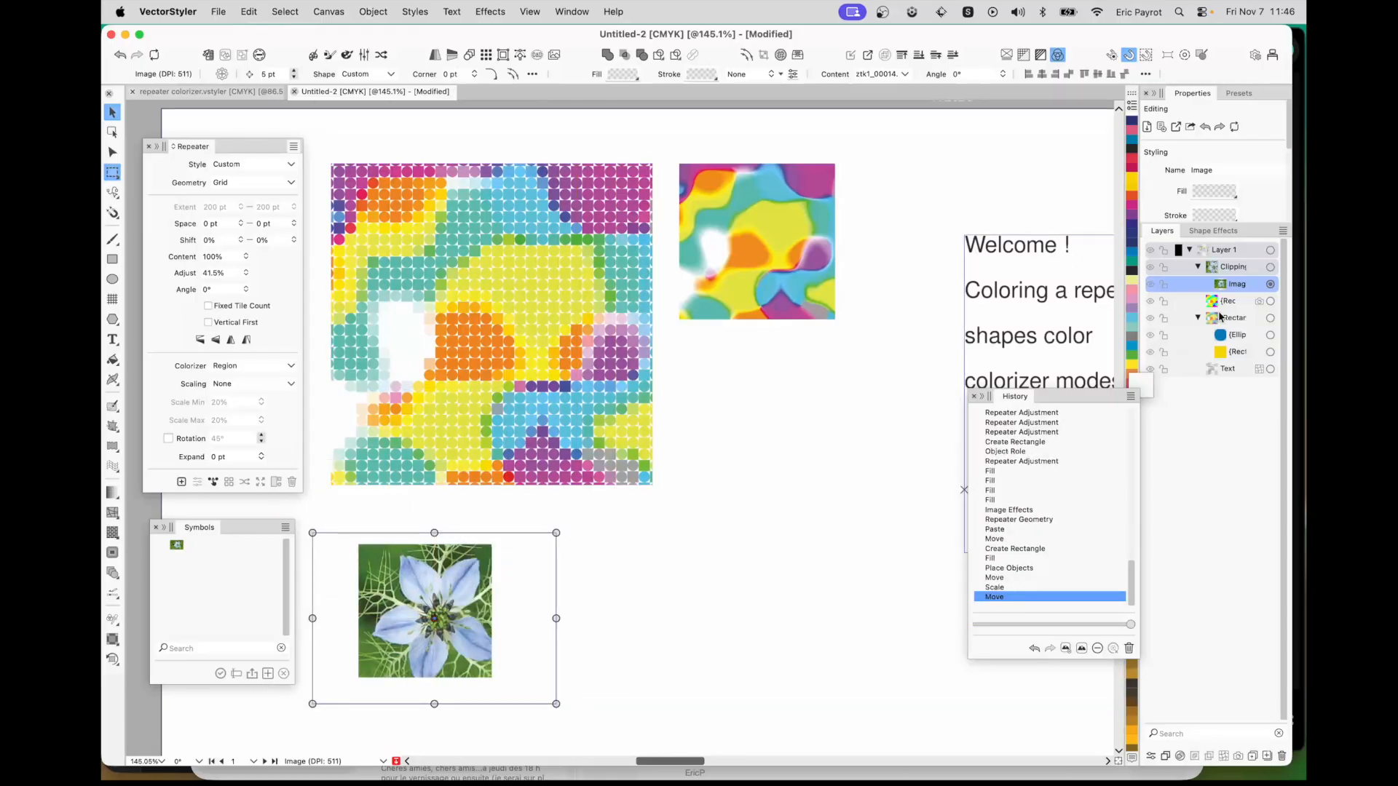
Move the clipped flower group below the small noise square and assign it the Filter Image role
click(1271, 267)
drag(446, 640, 780, 440)
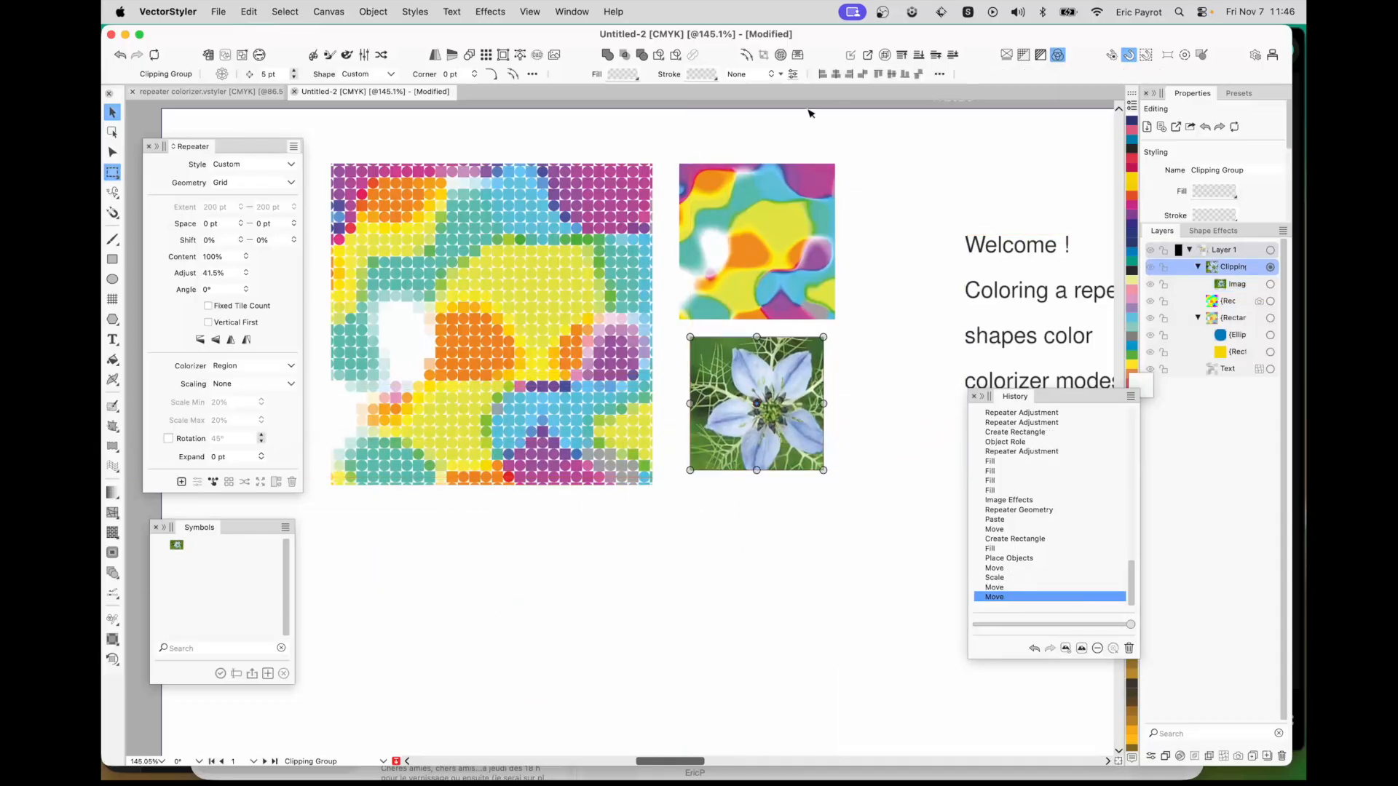
click(798, 57)
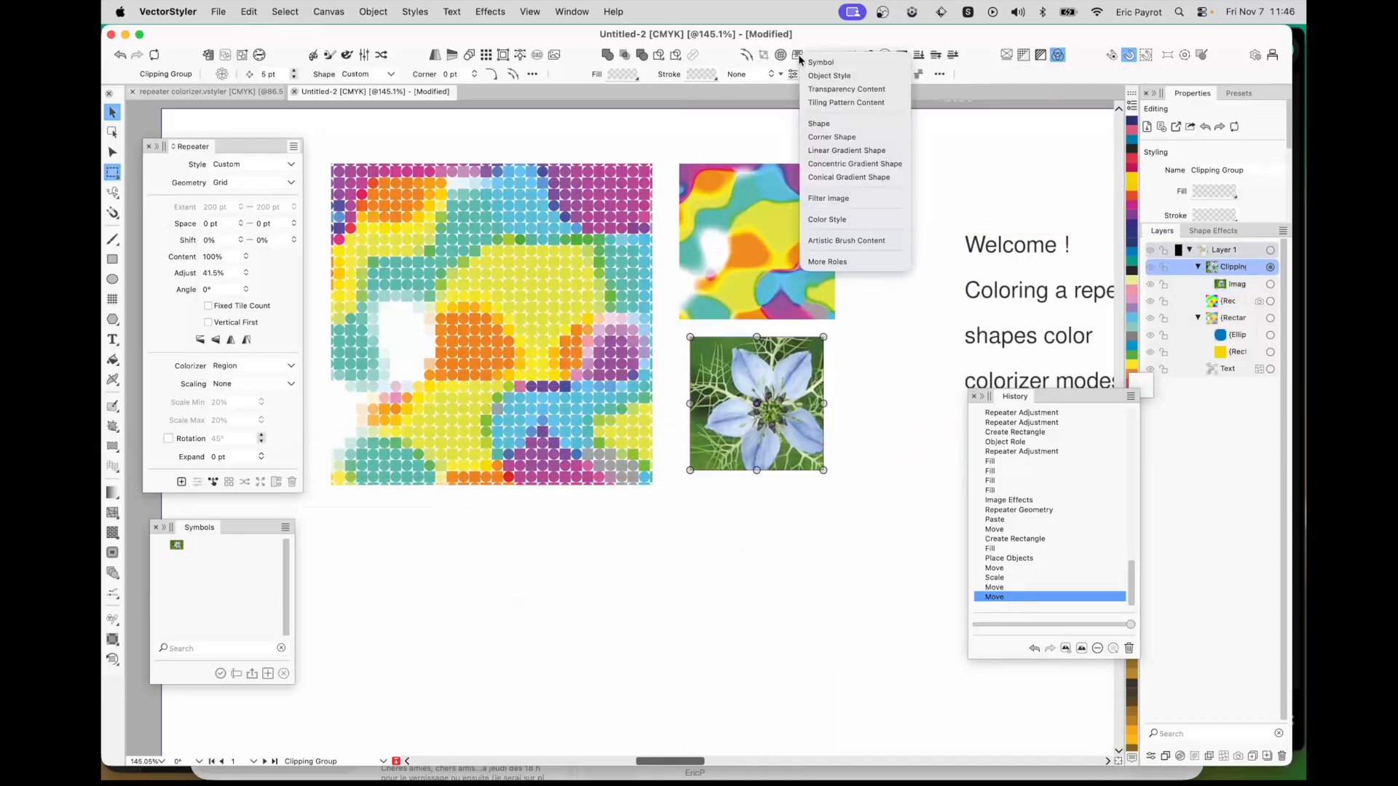
click(805, 196)
Edit the grid repeater's Region colorizer to use the clipped flower filter image as its region
click(583, 248)
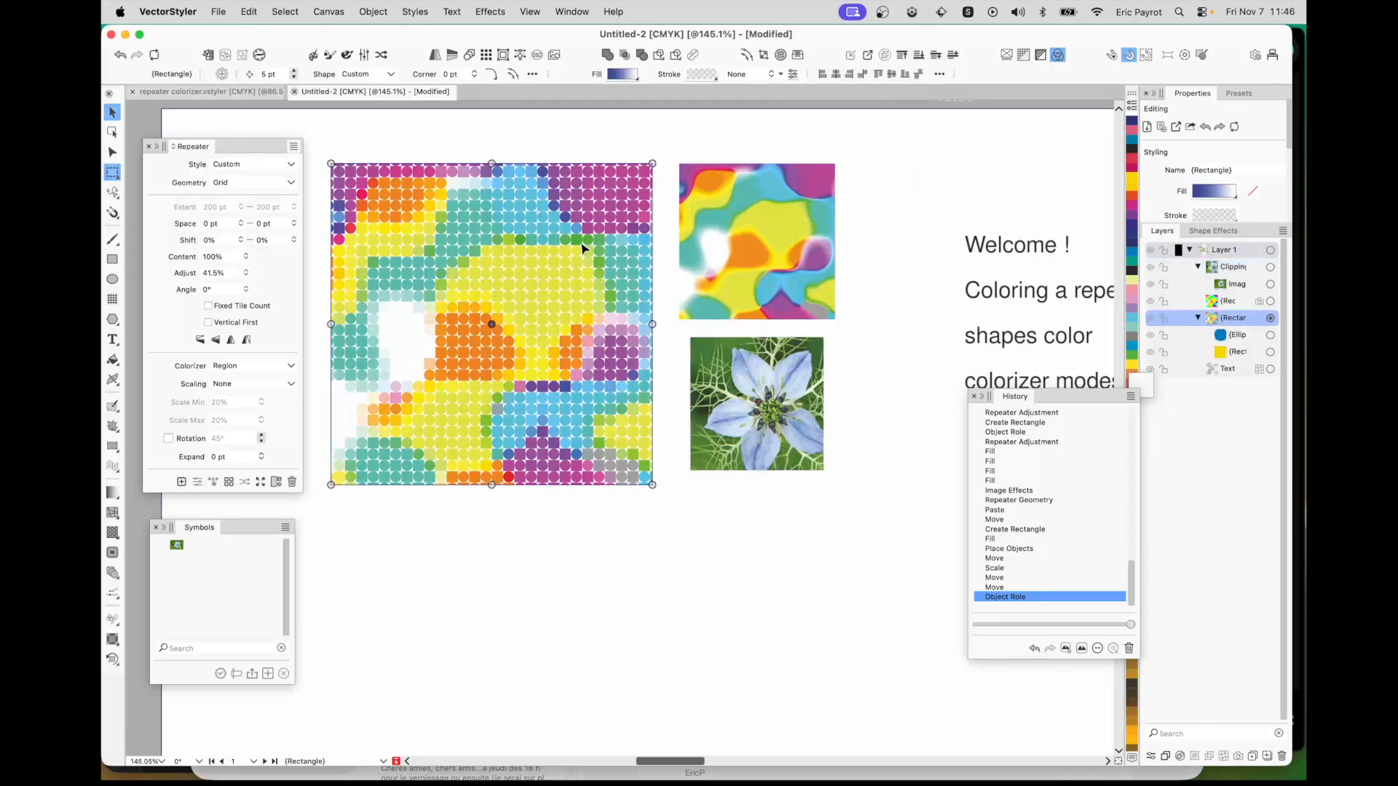
click(290, 366)
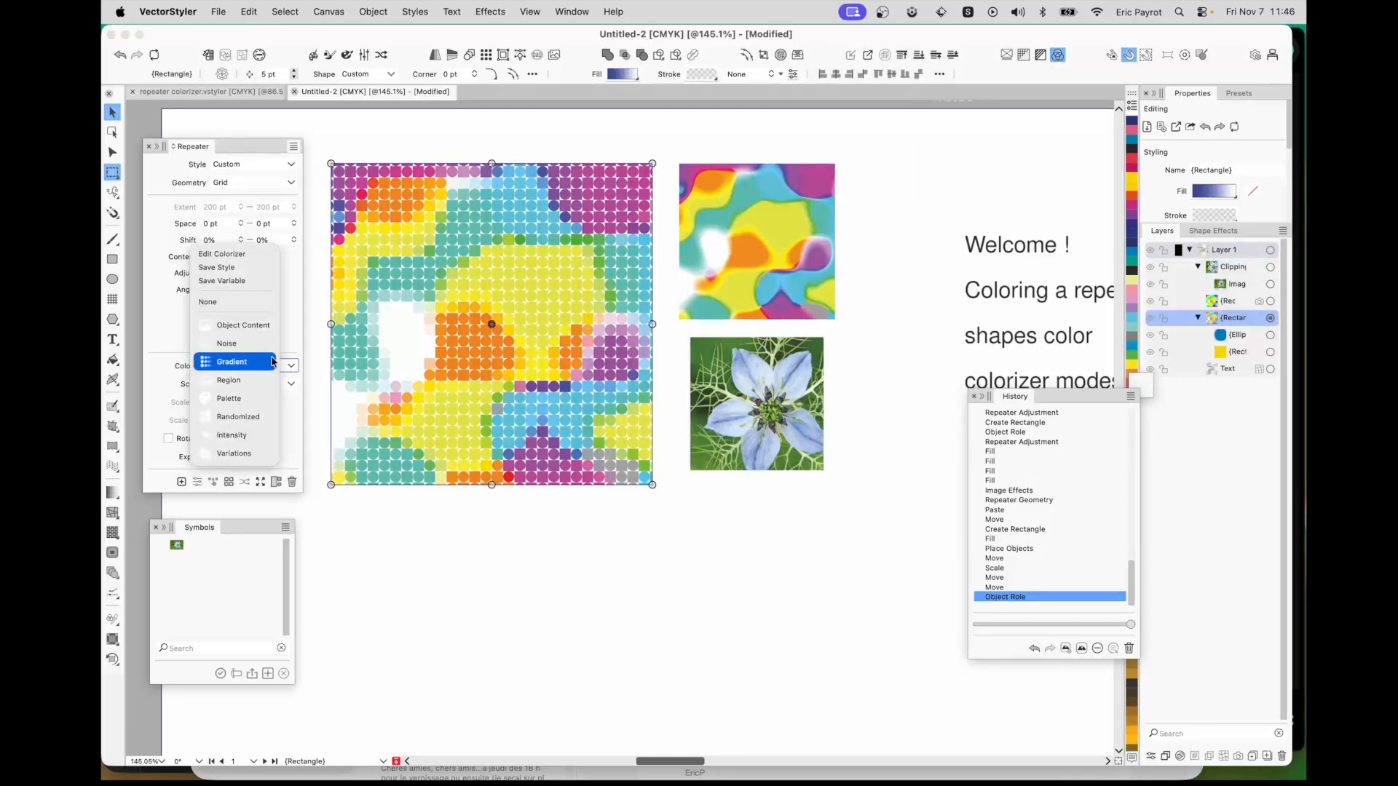
click(261, 254)
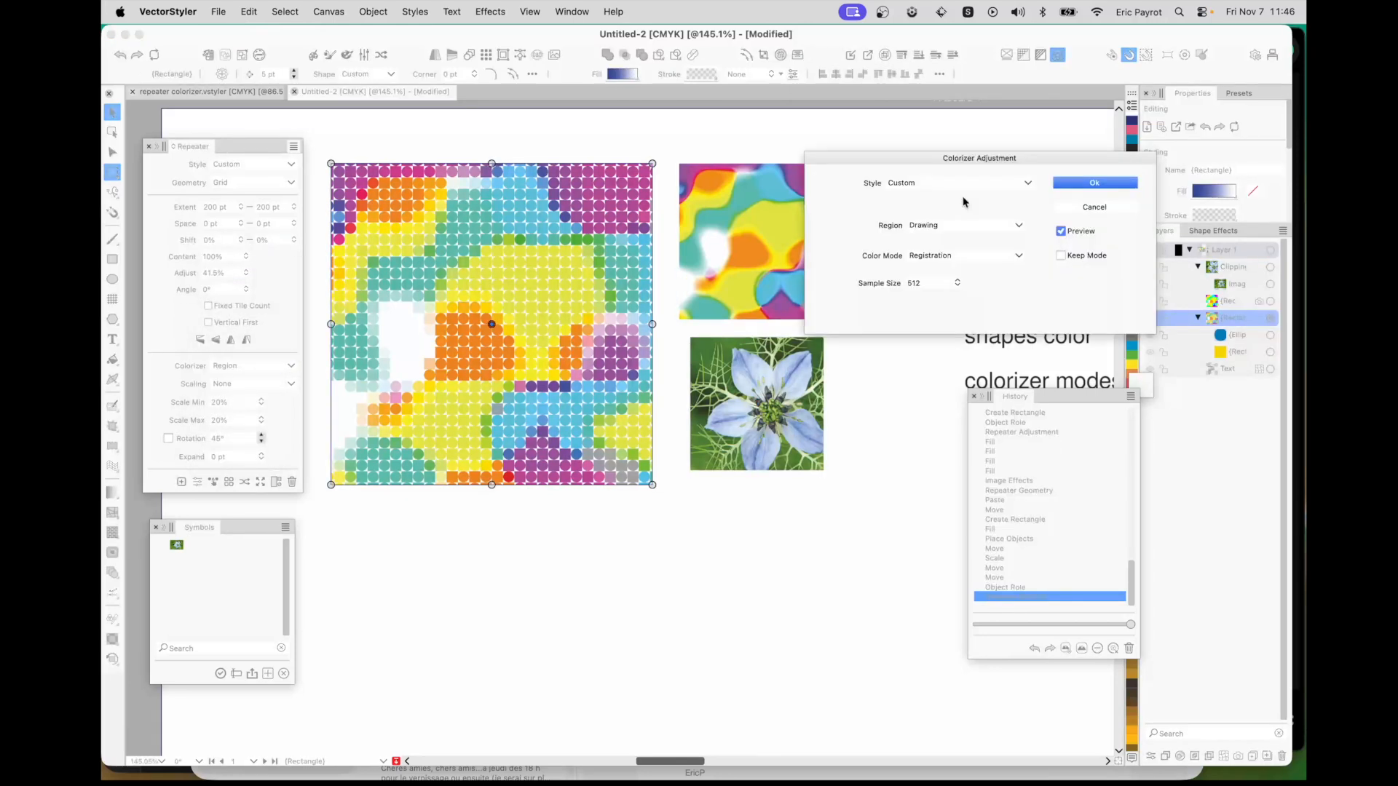
click(943, 227)
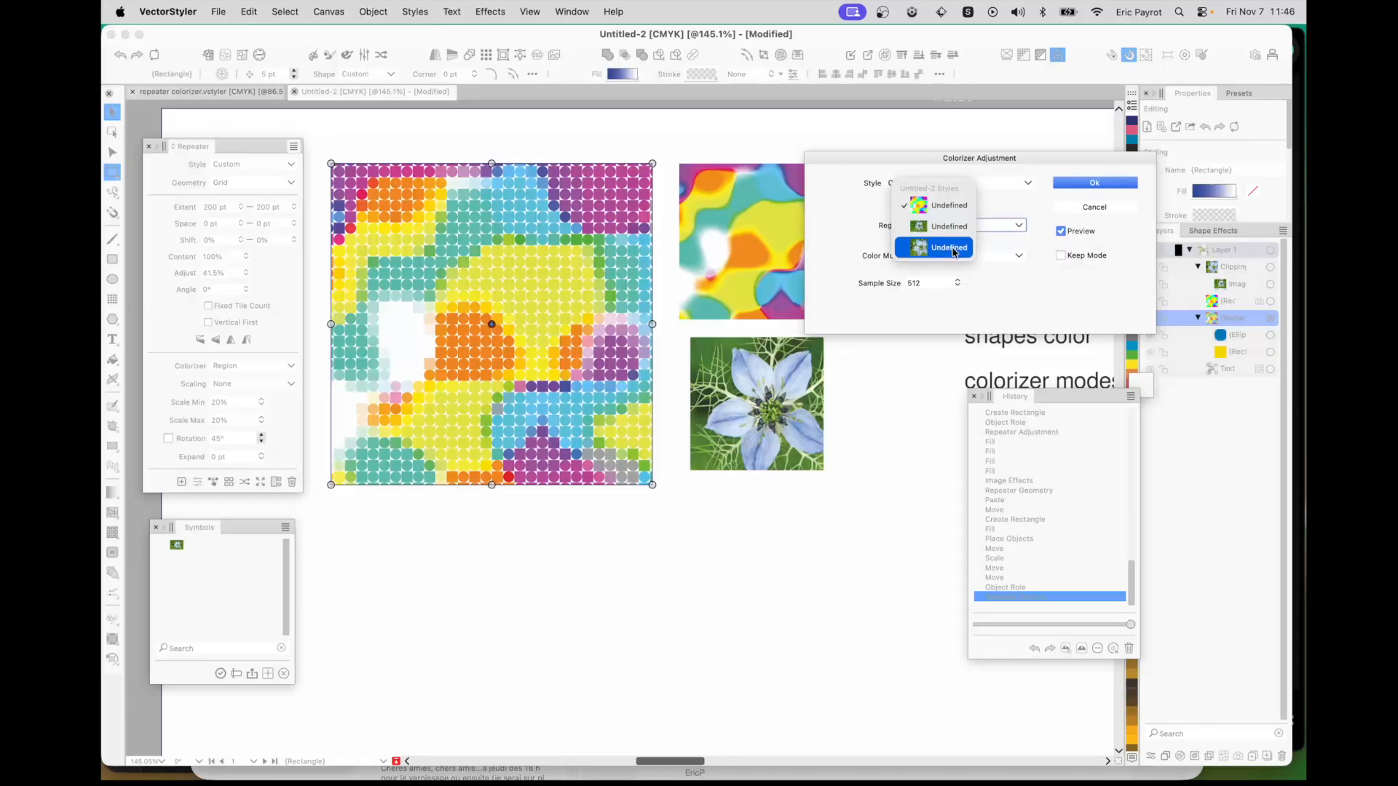
click(951, 249)
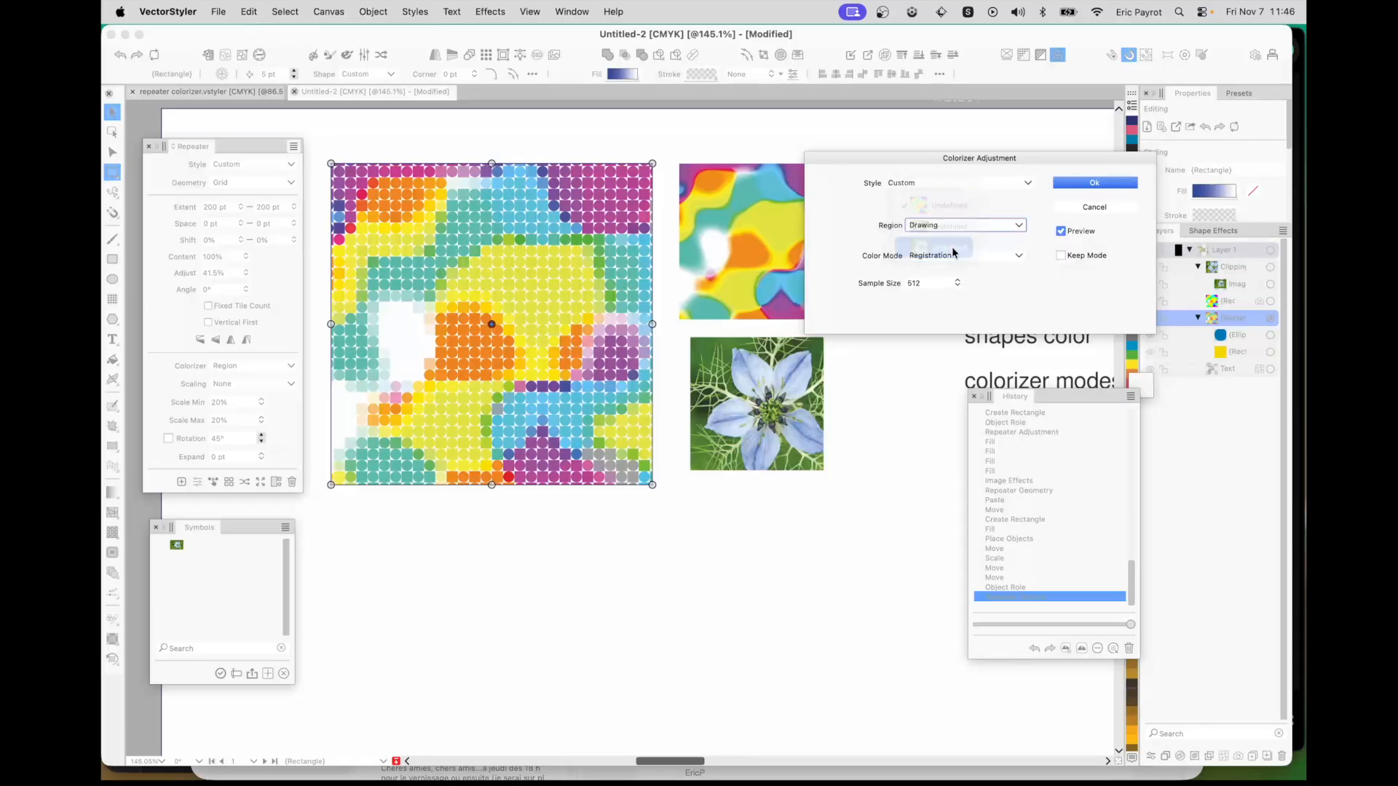
click(1105, 183)
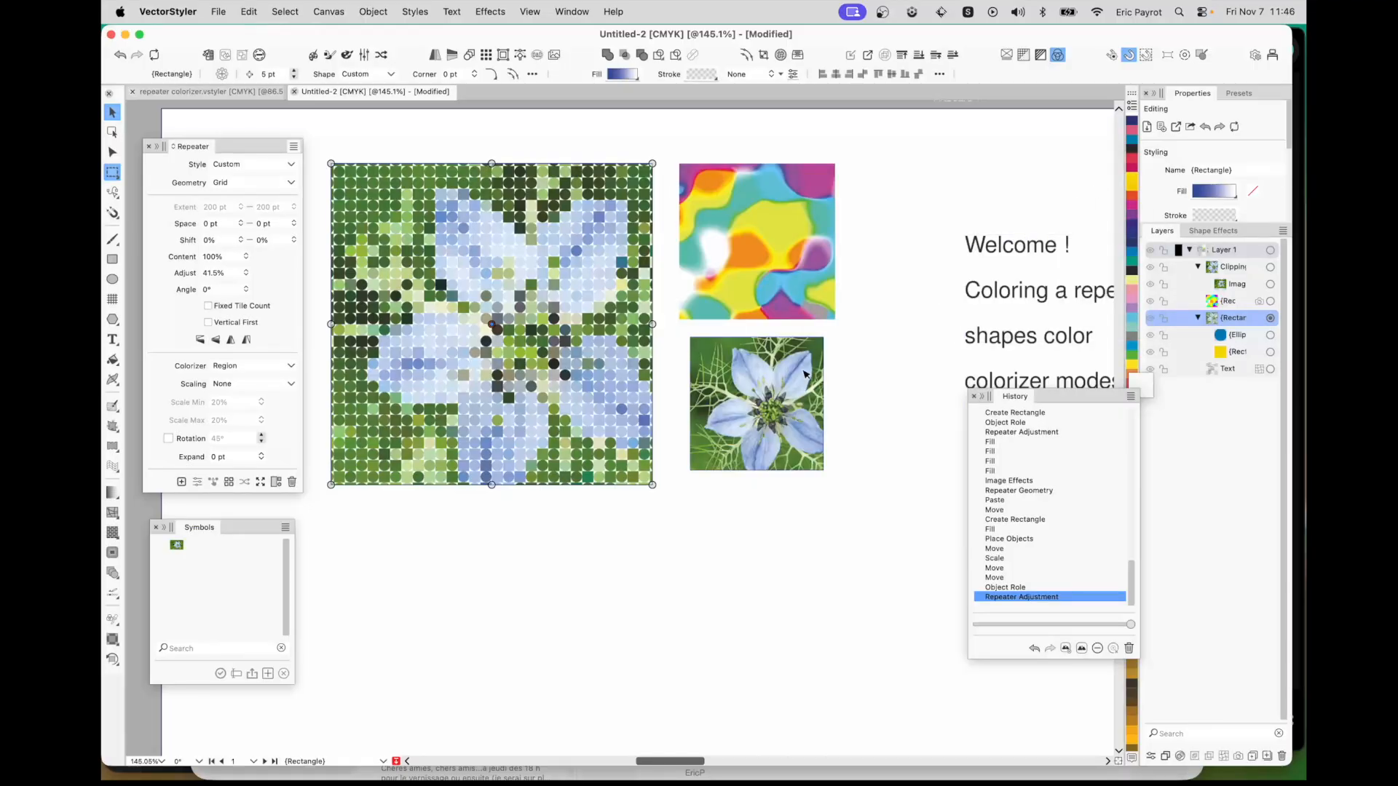
Open the grid repeater's full style options and set its Selection mode to Region
click(745, 410)
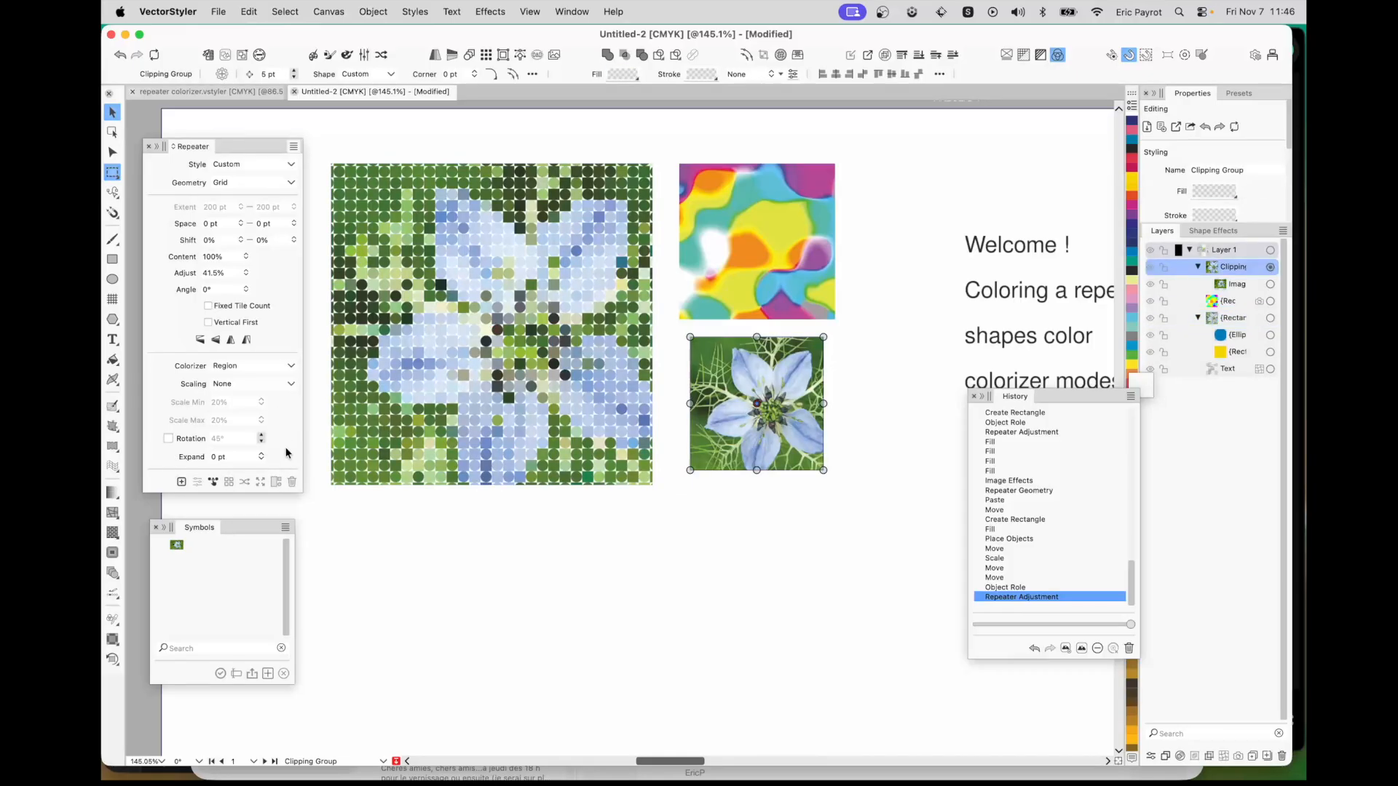
click(195, 483)
click(386, 400)
click(198, 484)
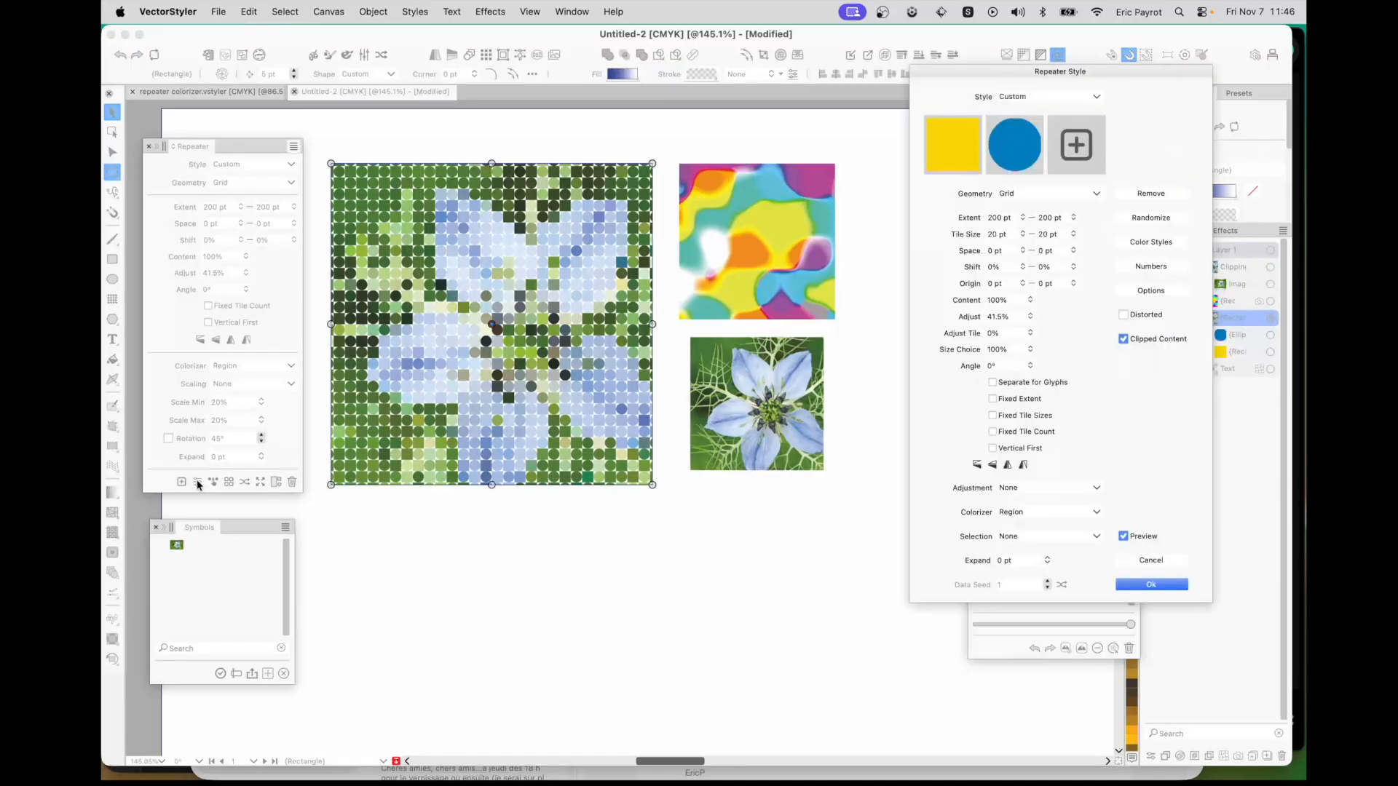
click(1017, 537)
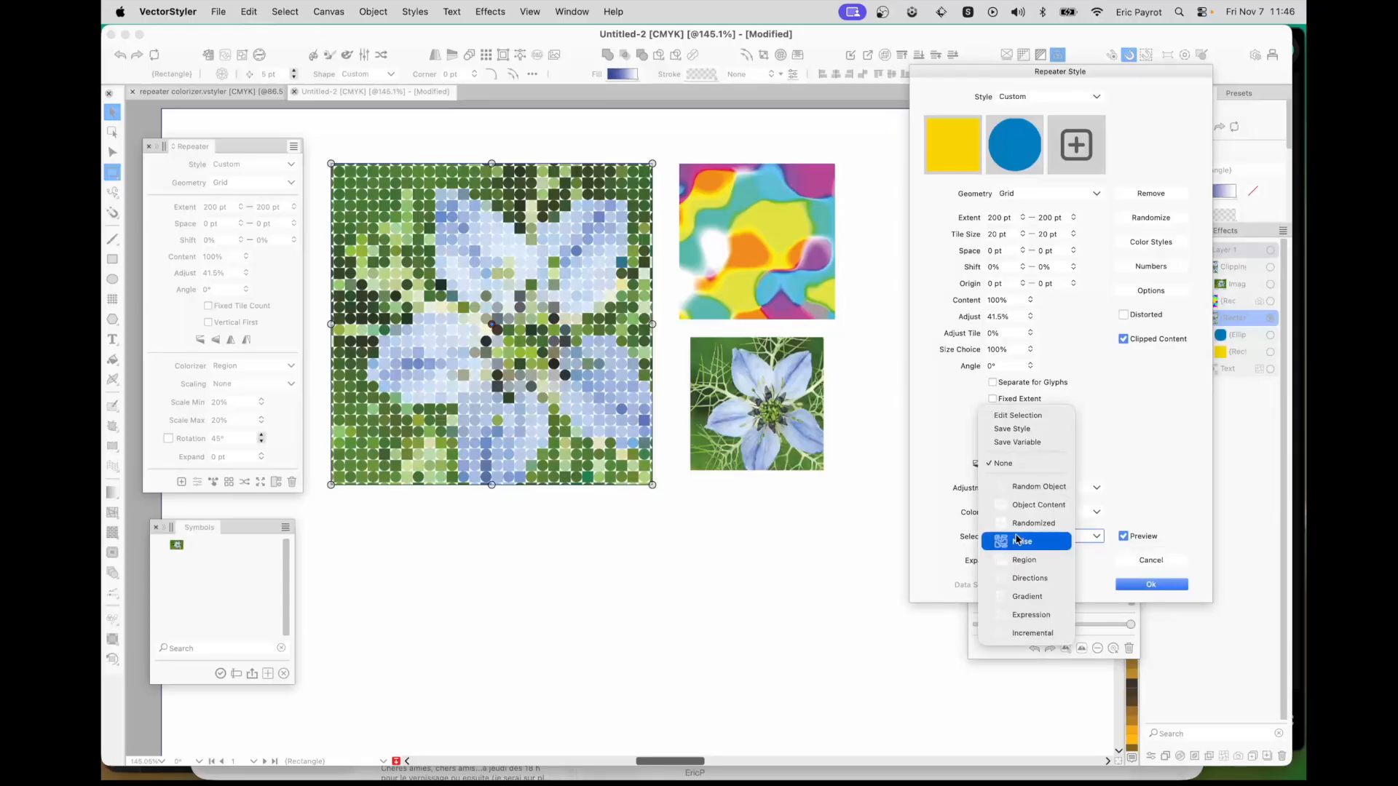
click(1021, 560)
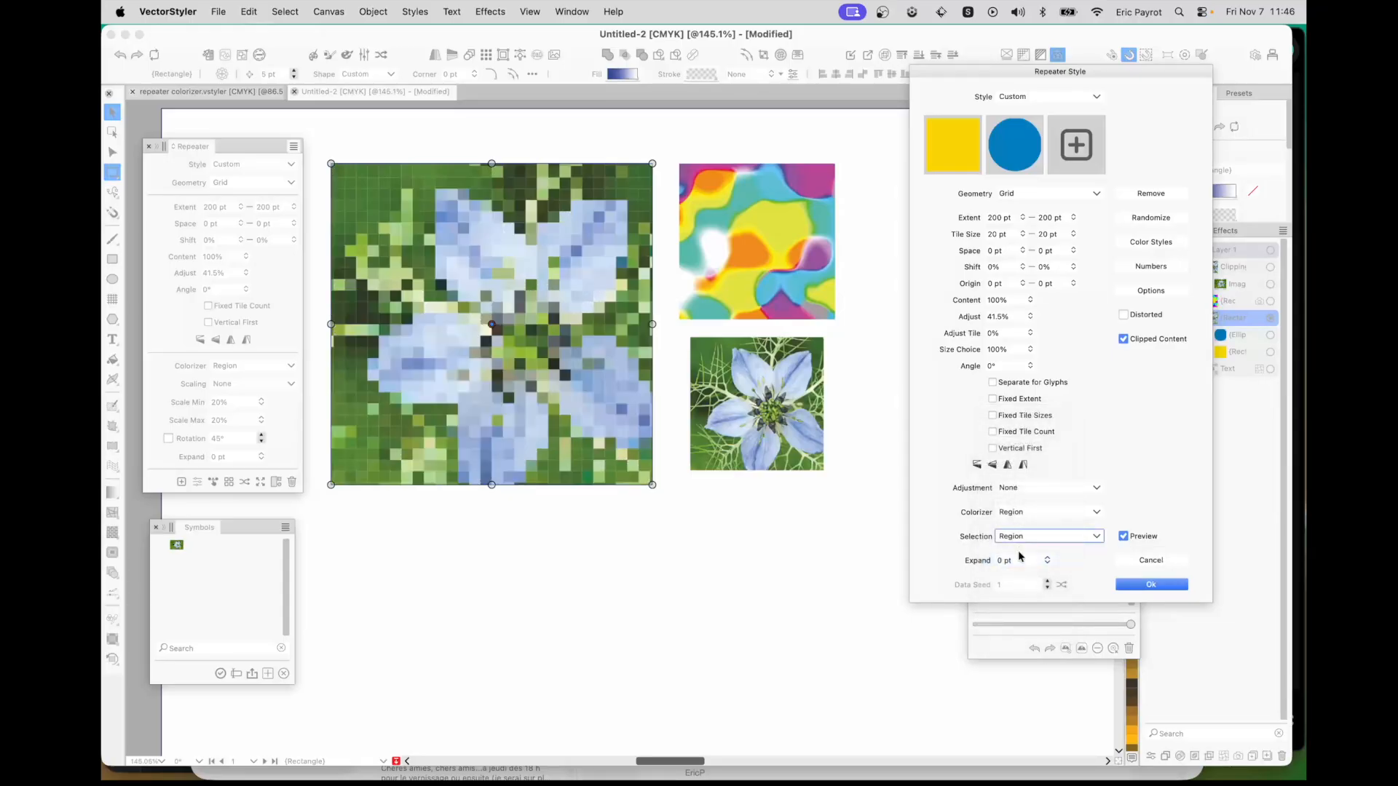
Edit the Region selection's intensity so it uses the flower drawing as its region
click(1027, 538)
click(1014, 423)
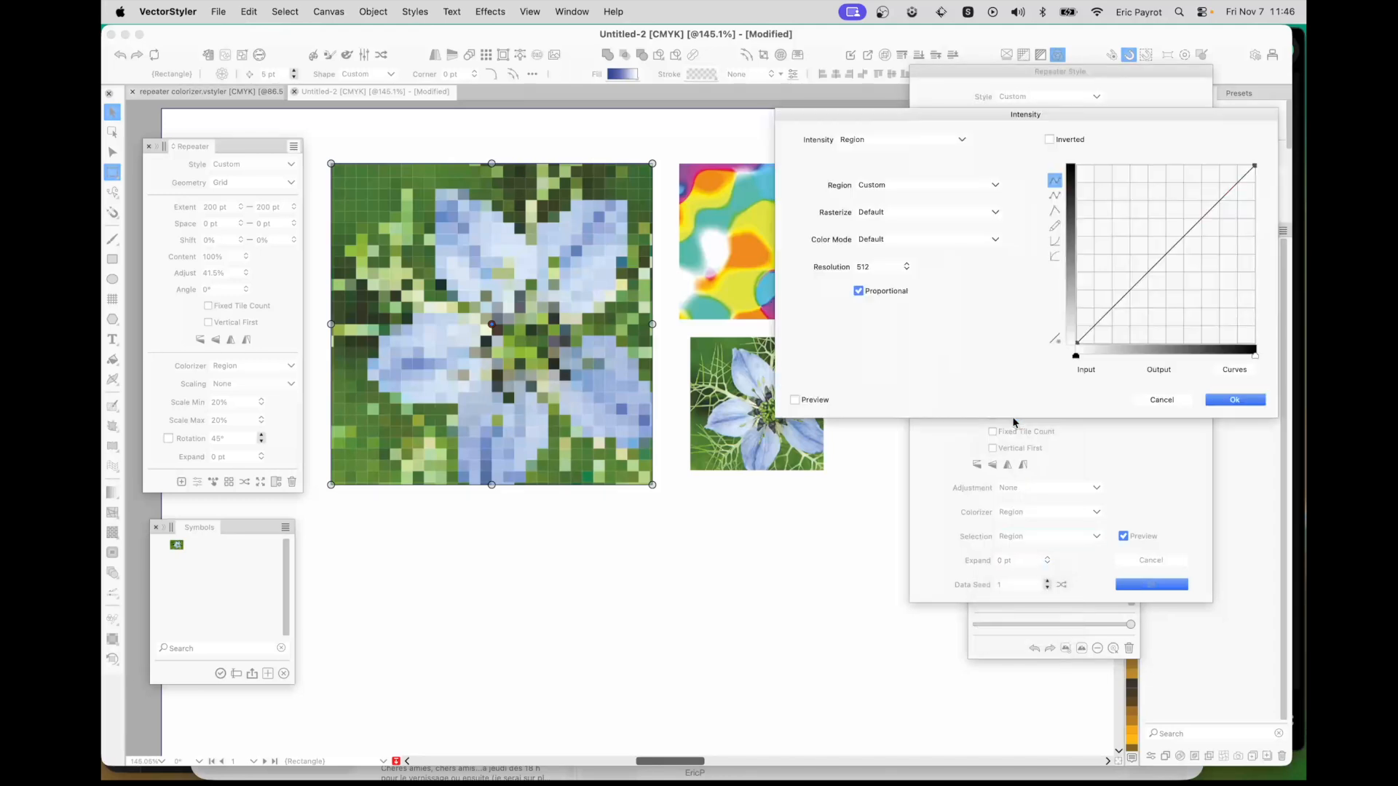
click(977, 185)
click(929, 191)
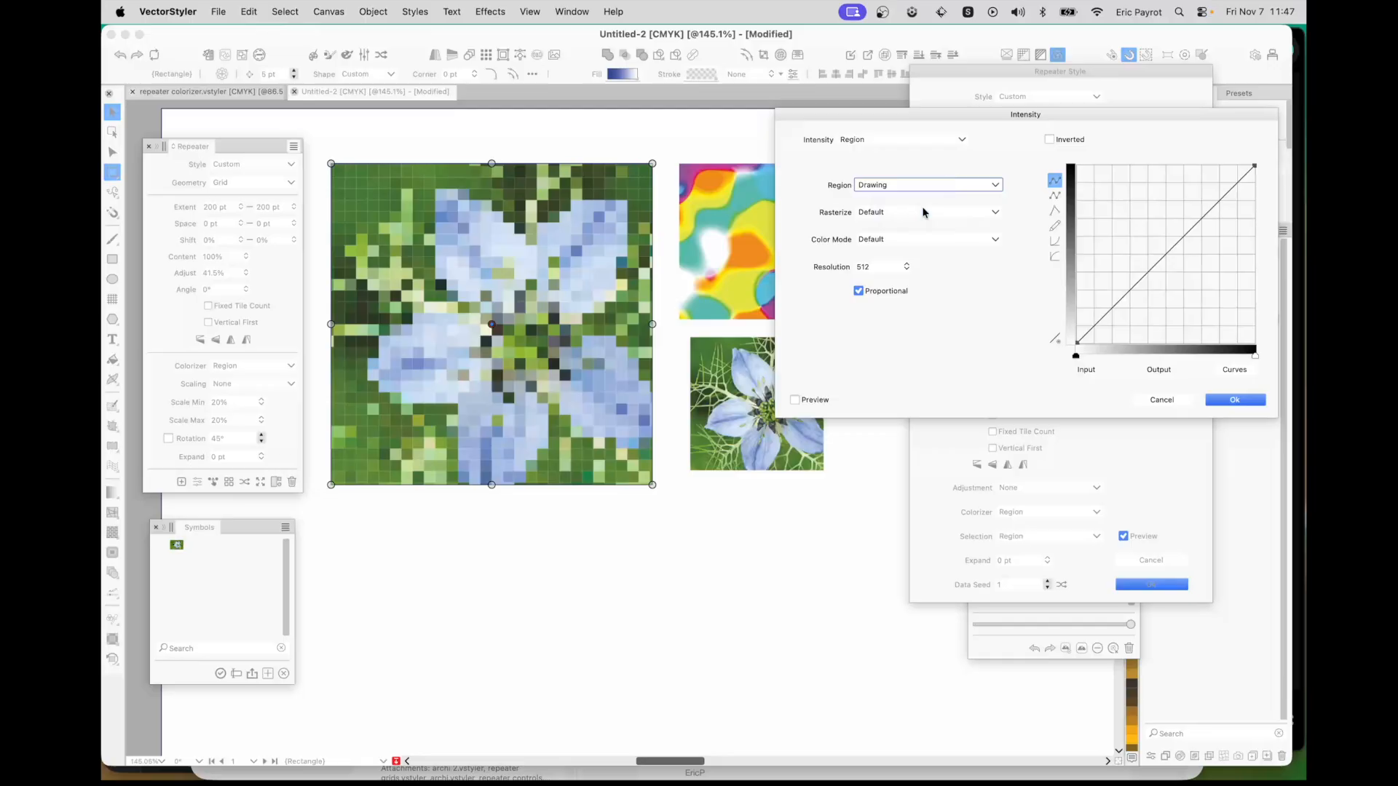
click(1222, 404)
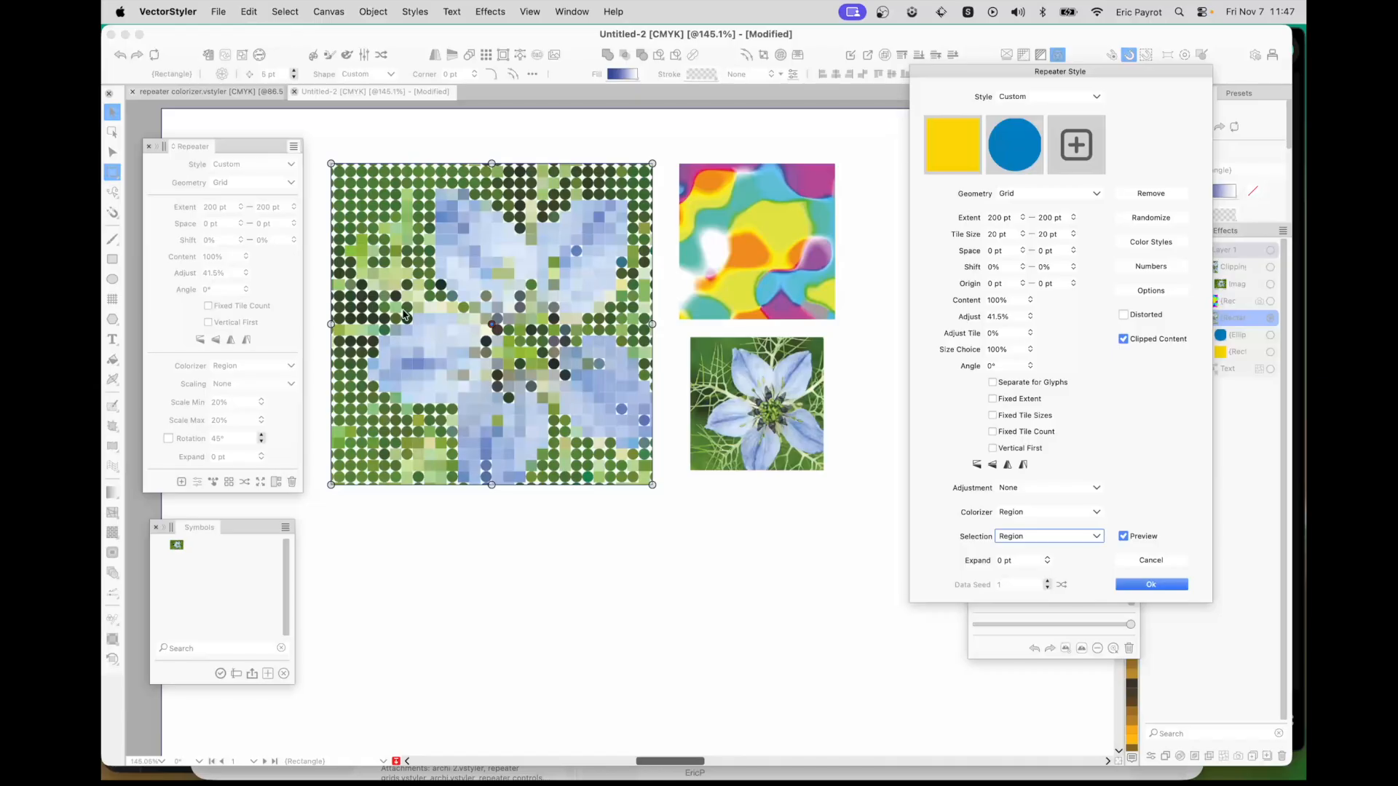
Invert the Region selection's intensity to swap squares and circles, and apply the repeater style
click(1097, 537)
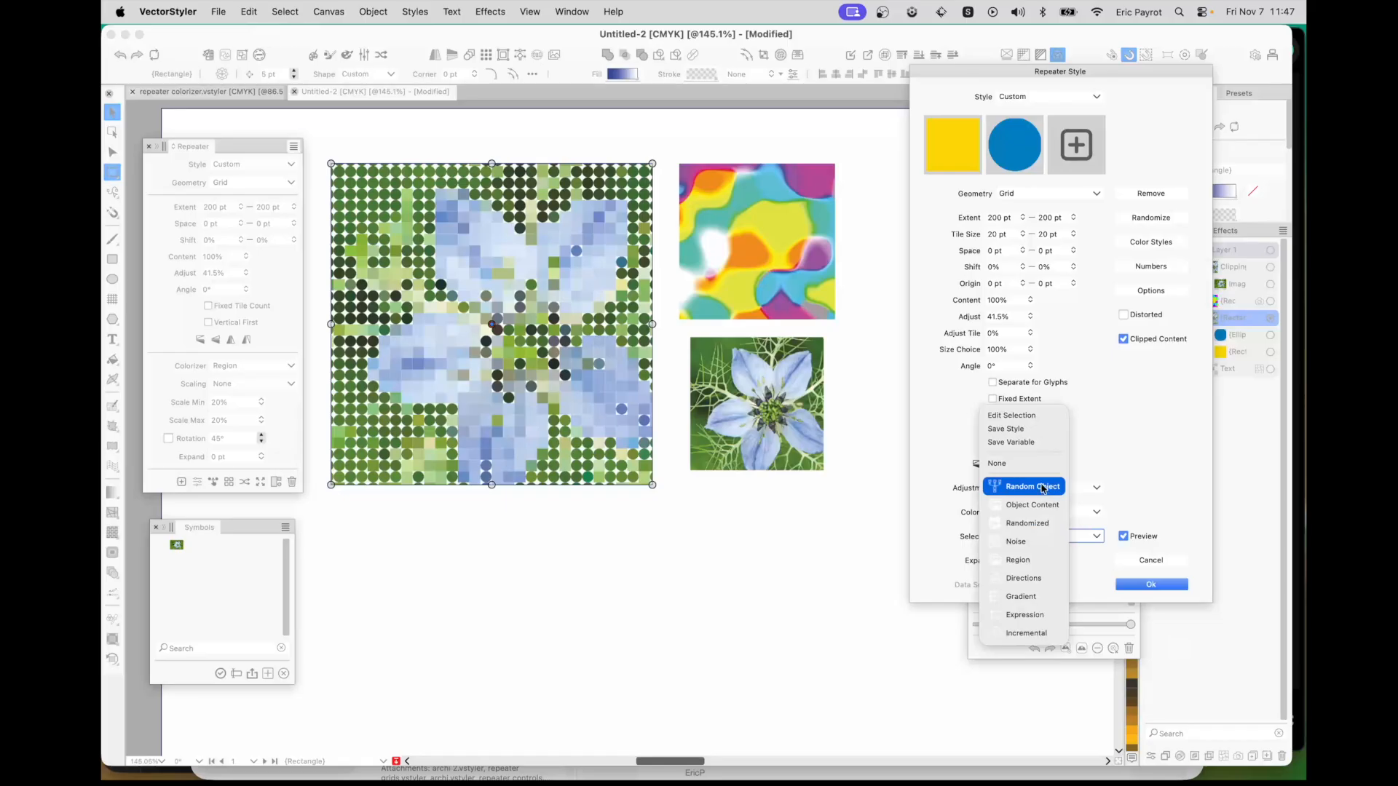
click(1030, 421)
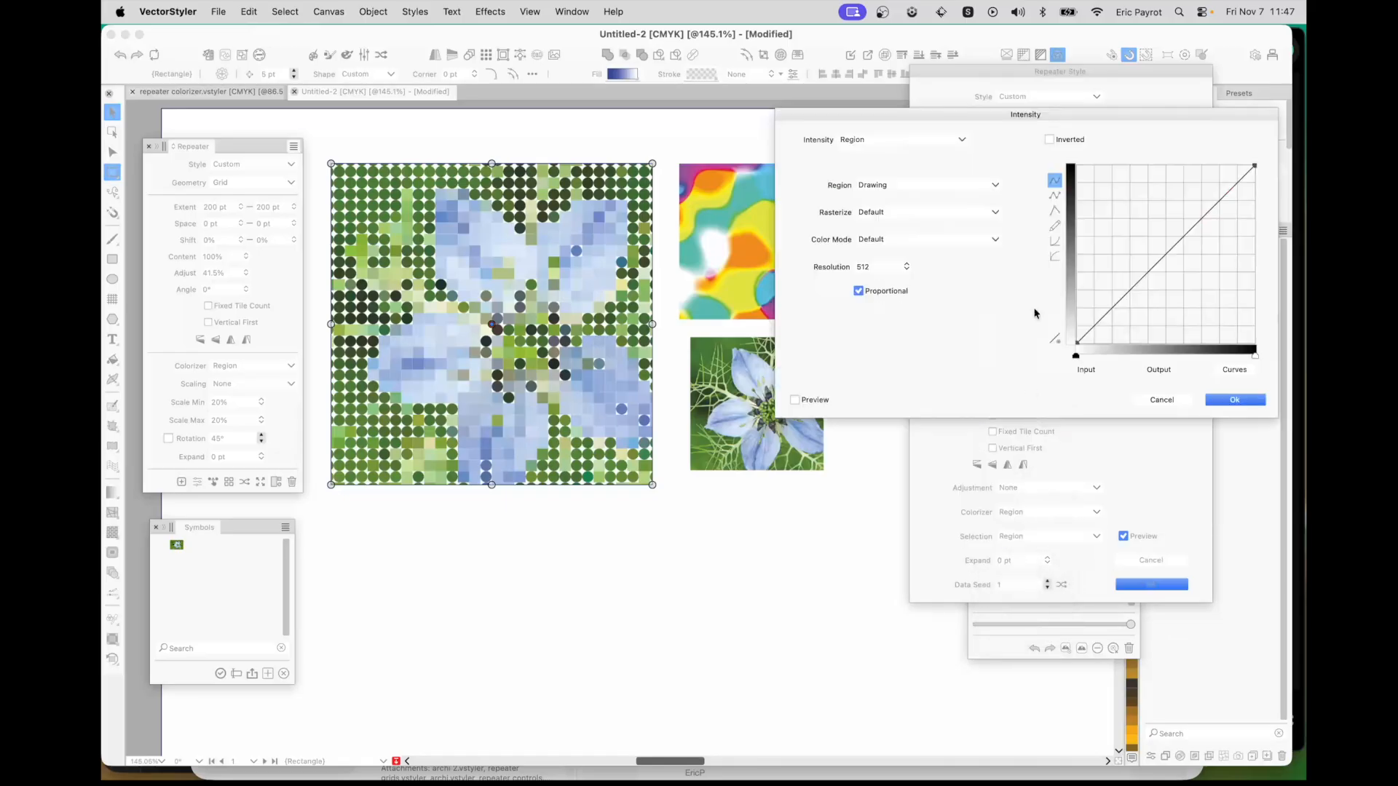
click(1049, 139)
click(1219, 400)
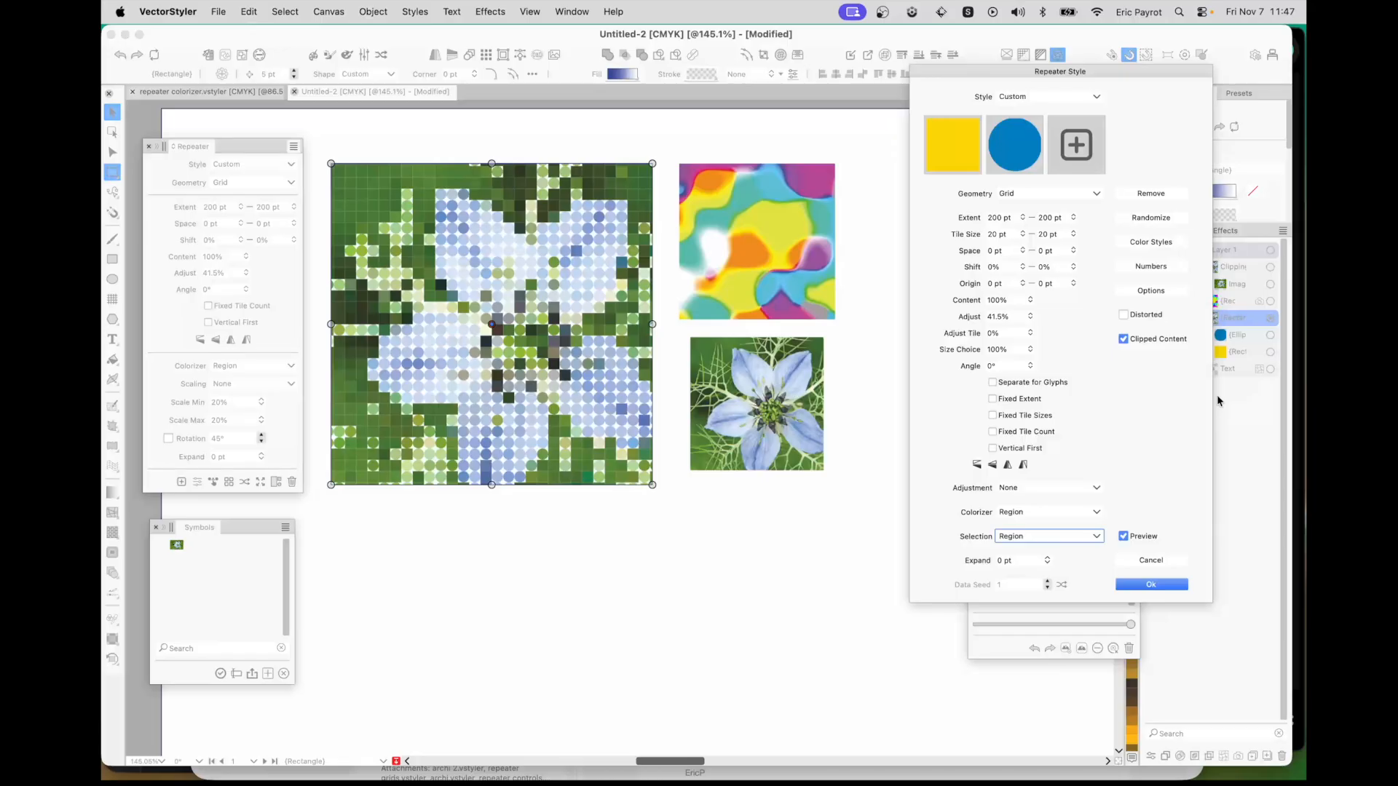
click(1158, 585)
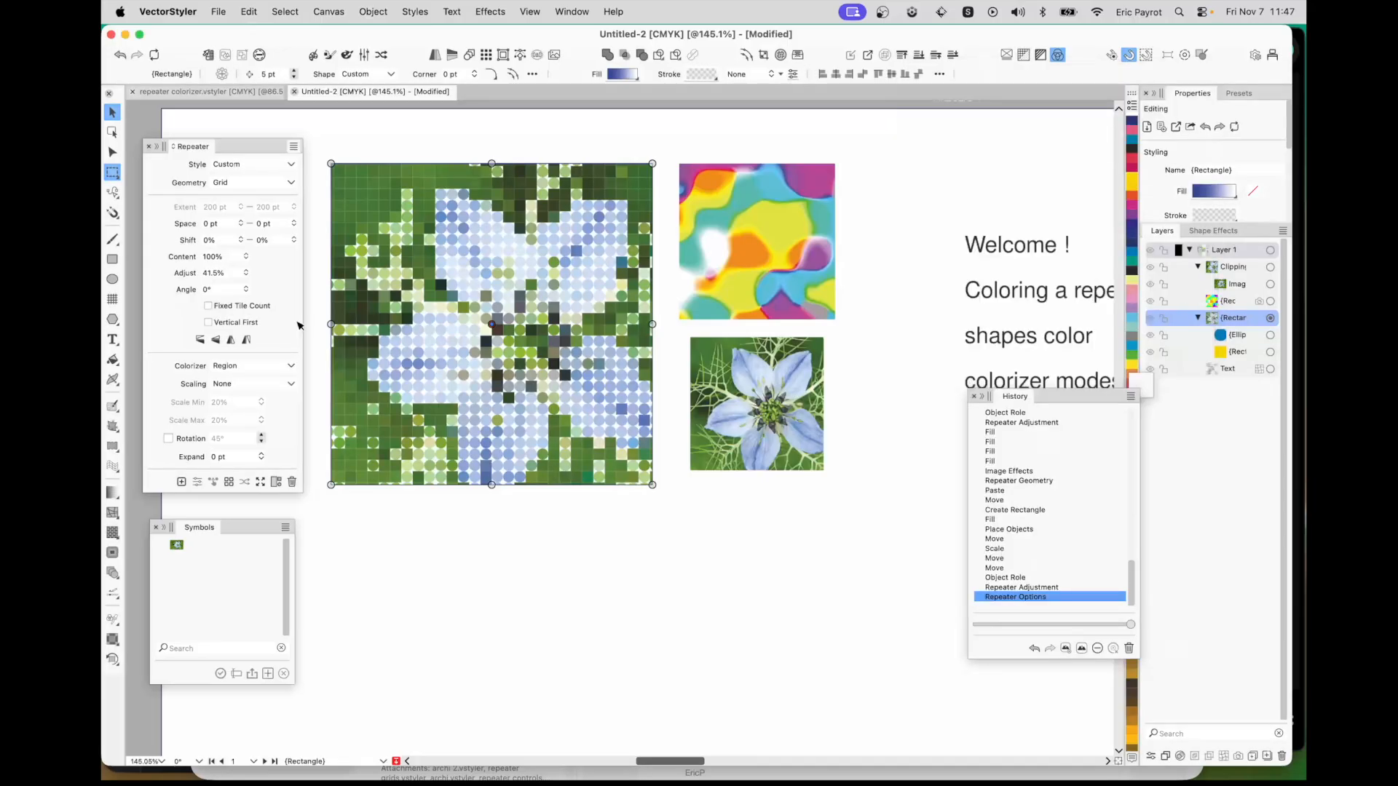
Set the grid repeater's Content to 83.5% and align the clipped flower photo with the noise square's left edge
drag(178, 257, 179, 285)
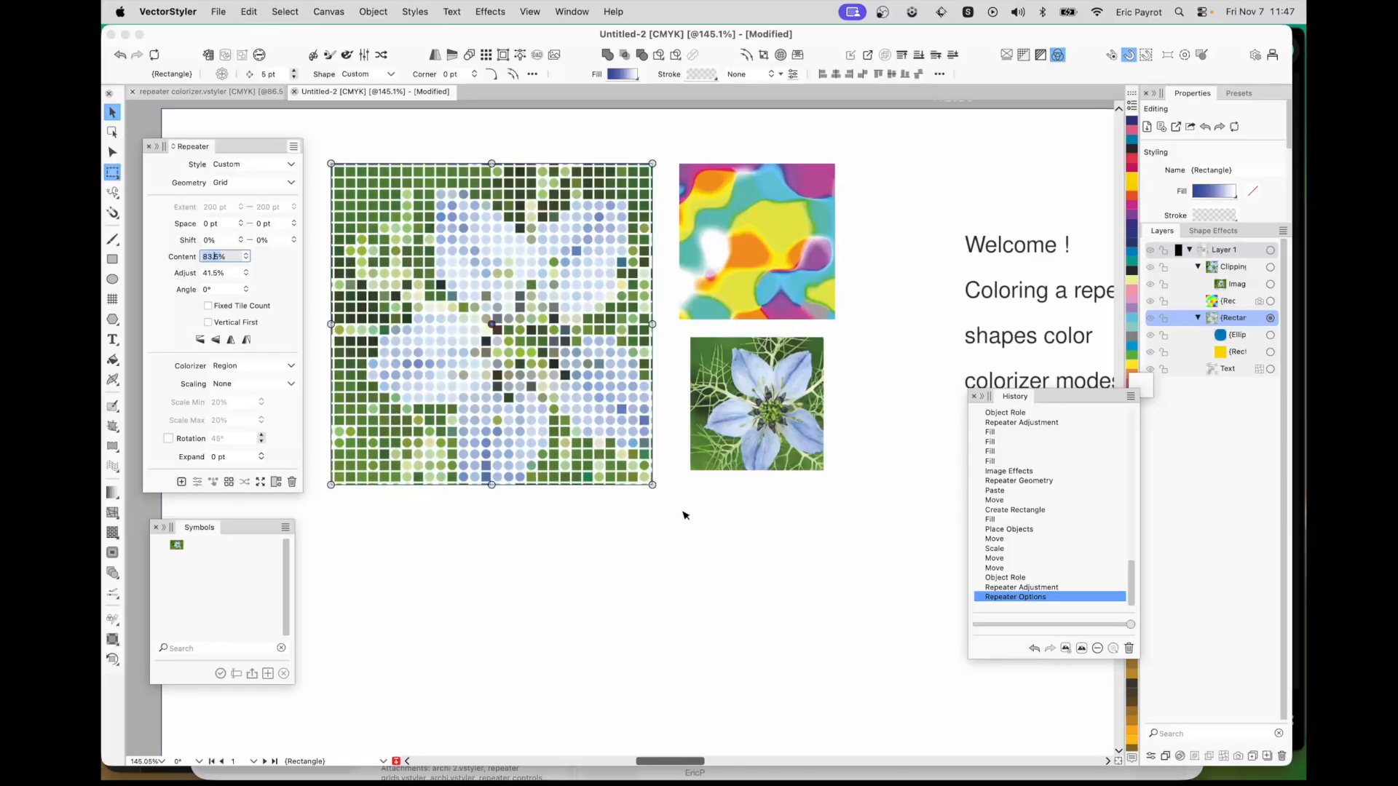
click(790, 552)
drag(764, 420, 755, 422)
click(785, 538)
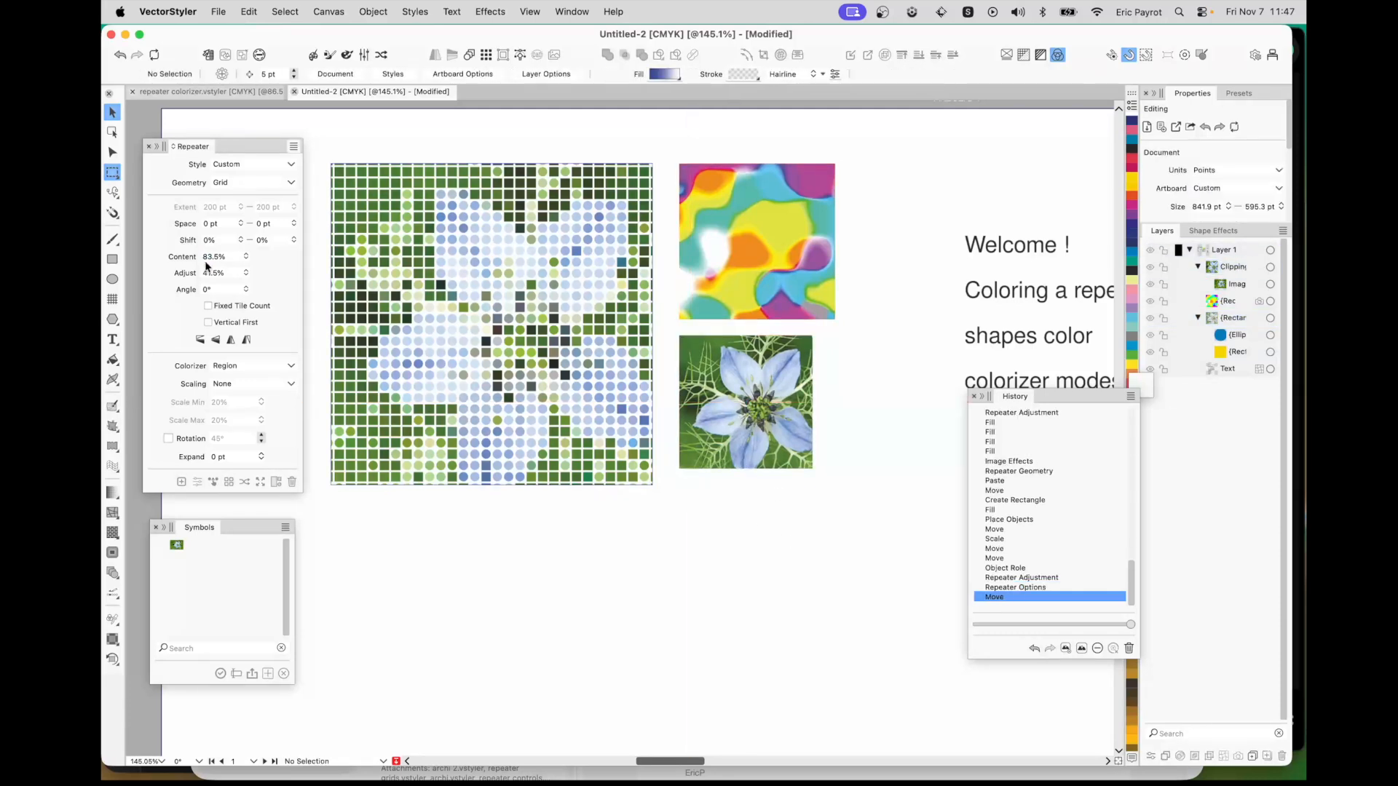
Draw a square below the clipped flower photo and fill it with orange-red
click(112, 260)
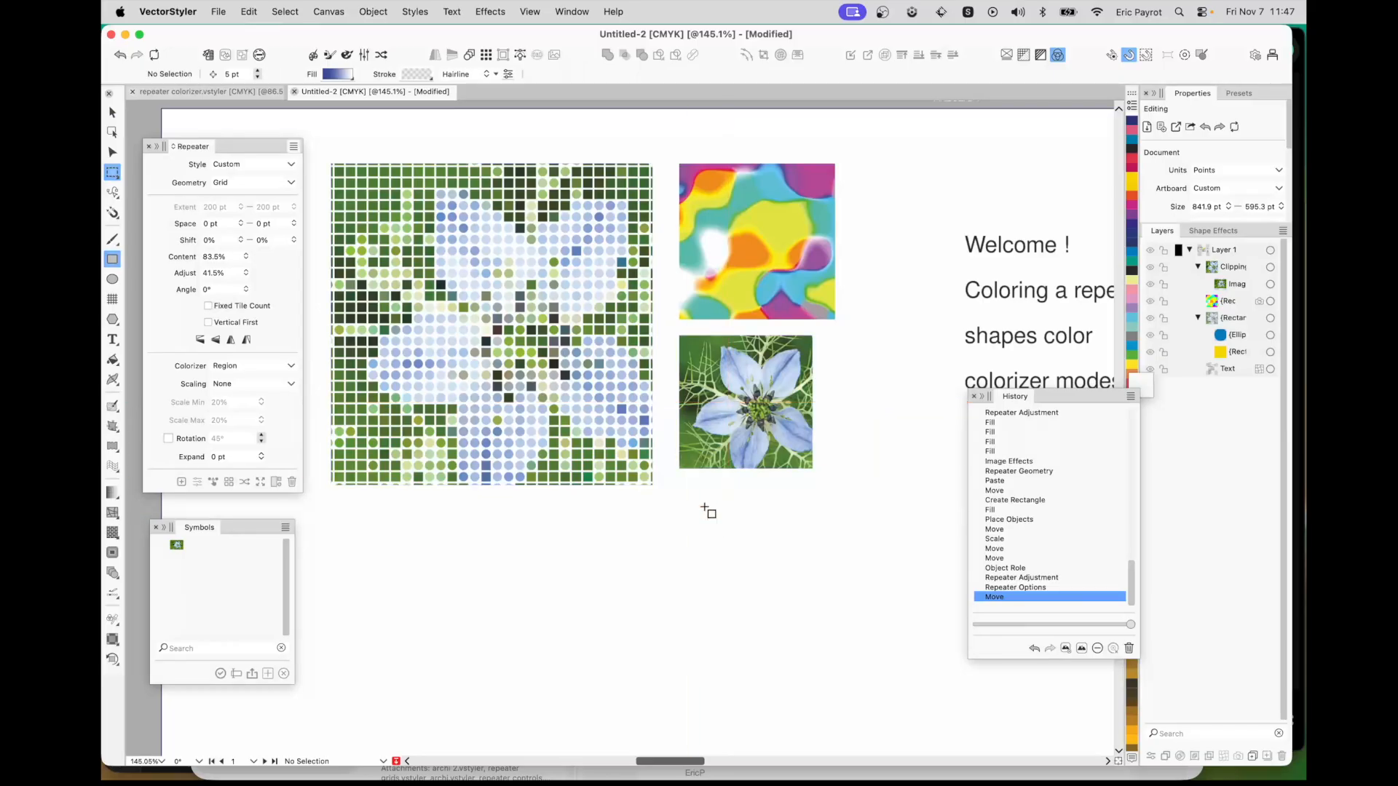
drag(681, 483, 822, 627)
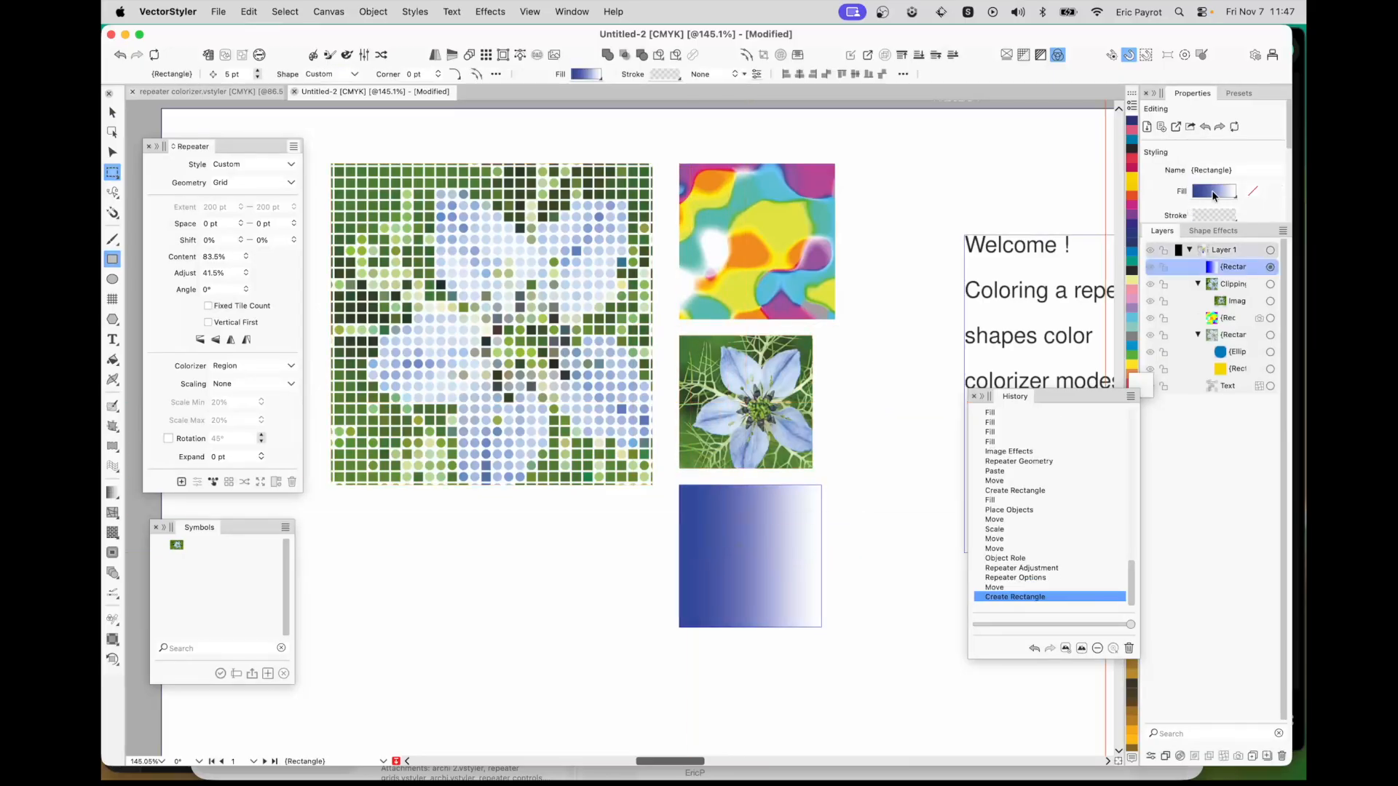
click(1133, 198)
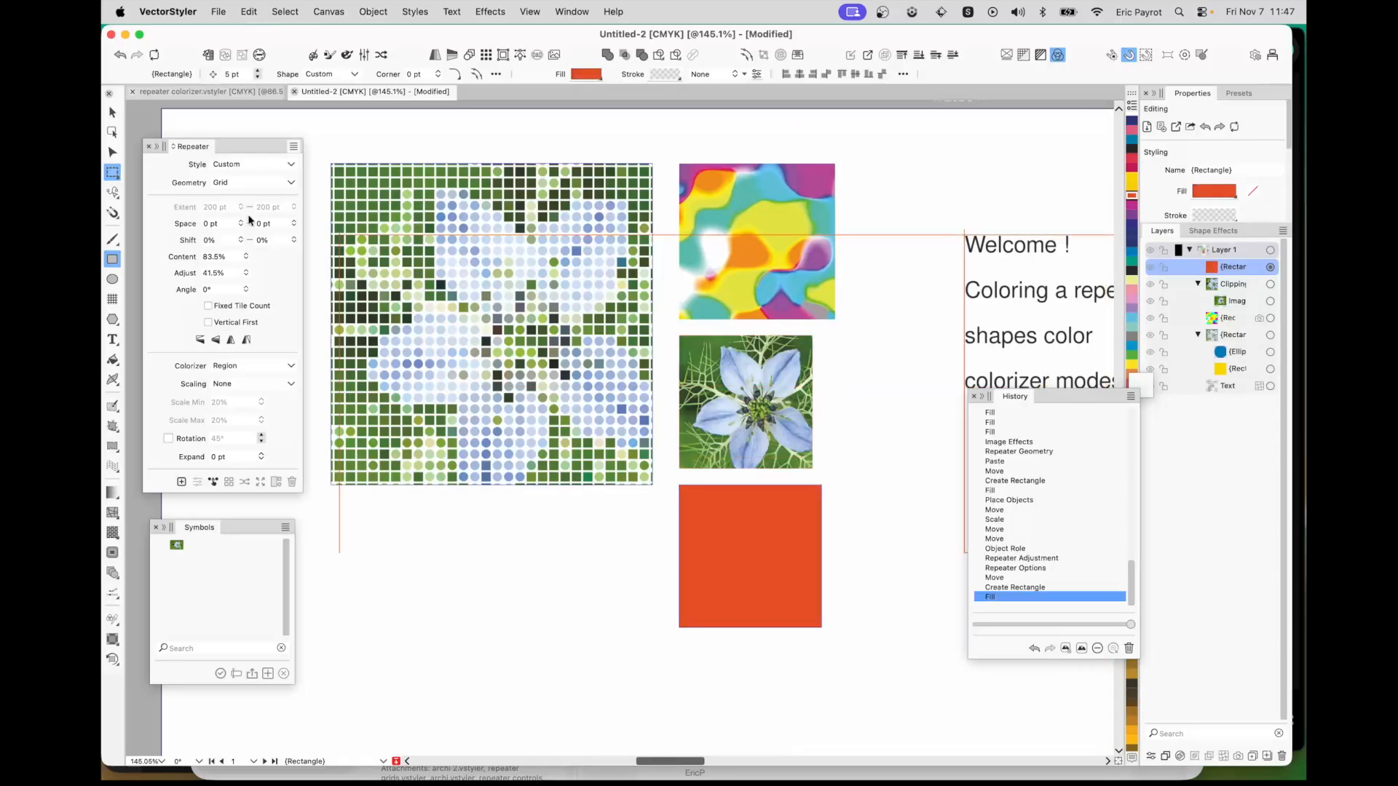
Draw a small circle inside the orange-red square and fill it with dark blue
click(112, 279)
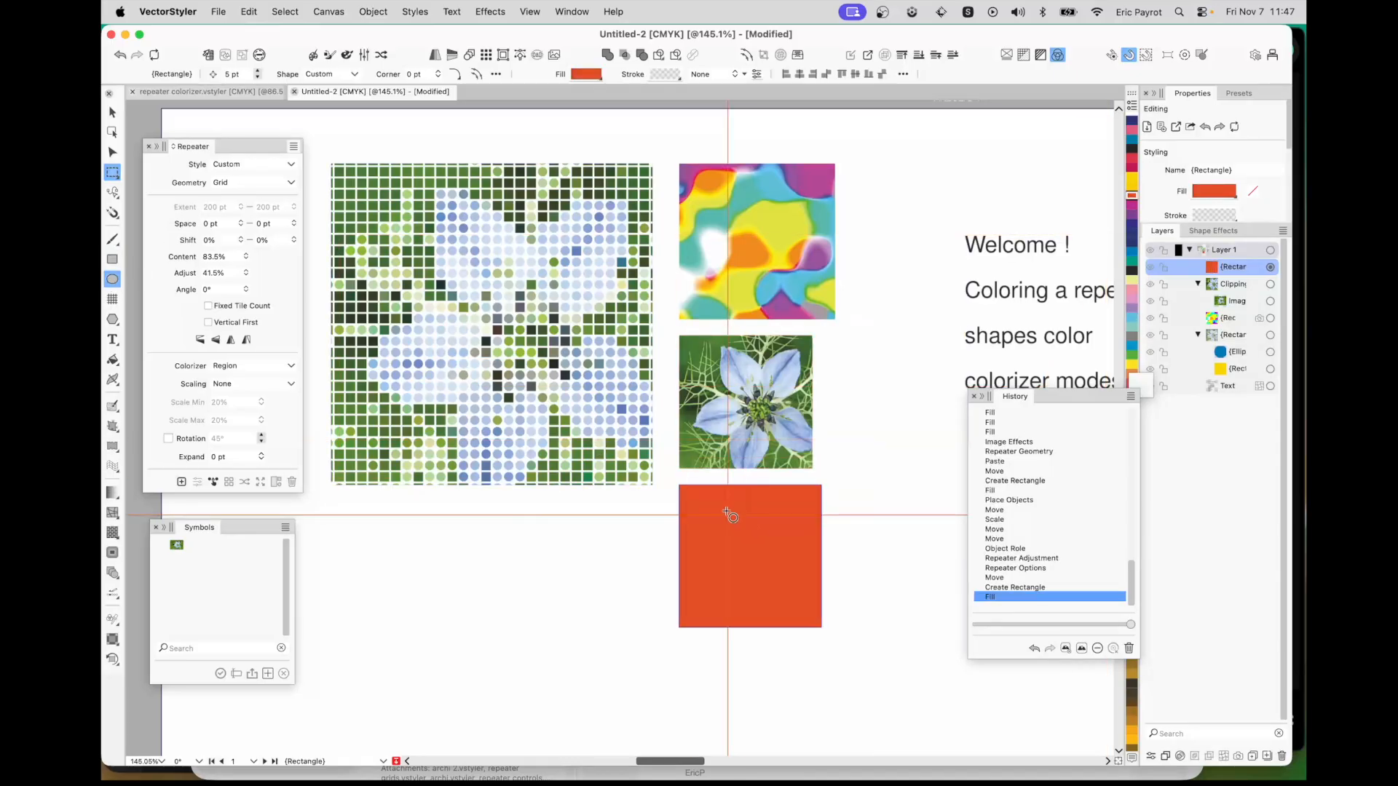
drag(728, 515, 788, 573)
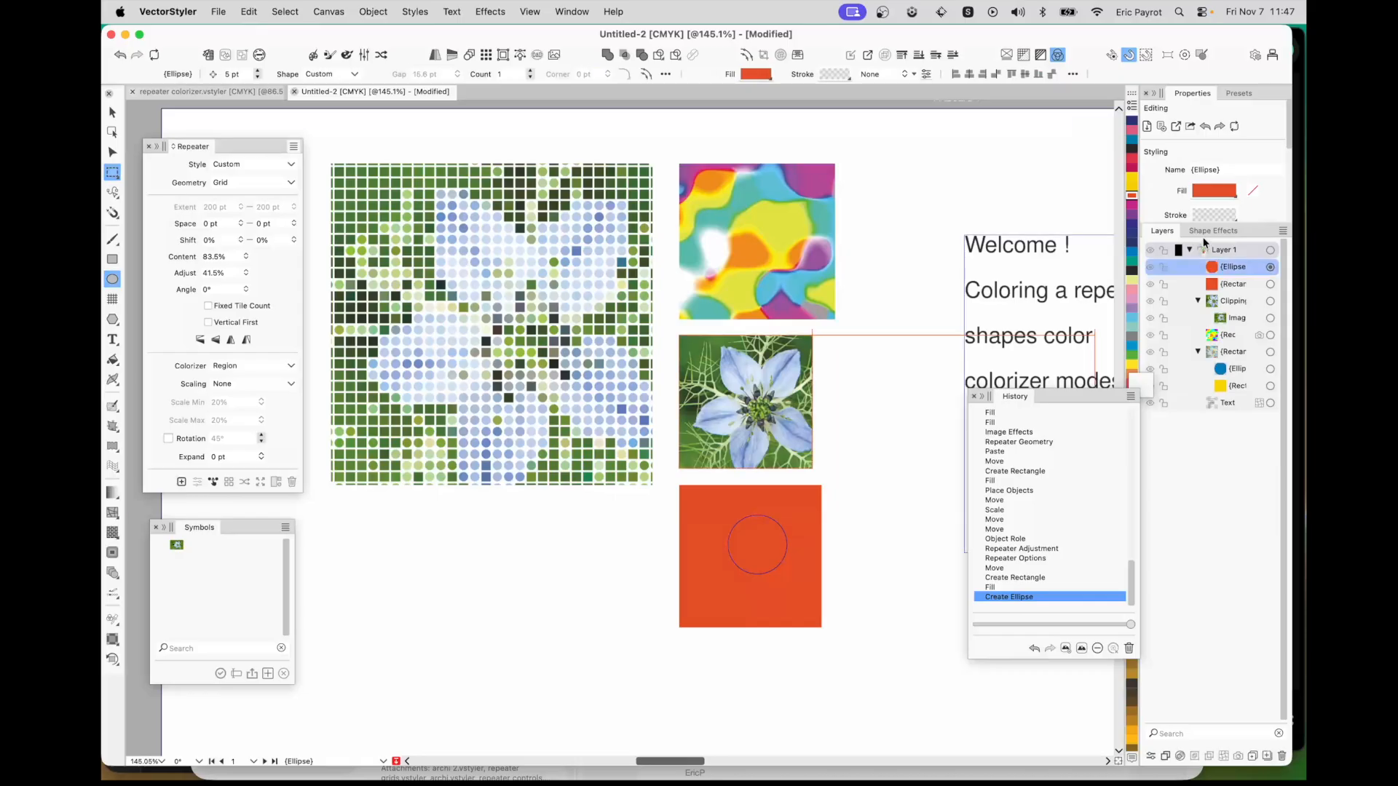
click(1132, 226)
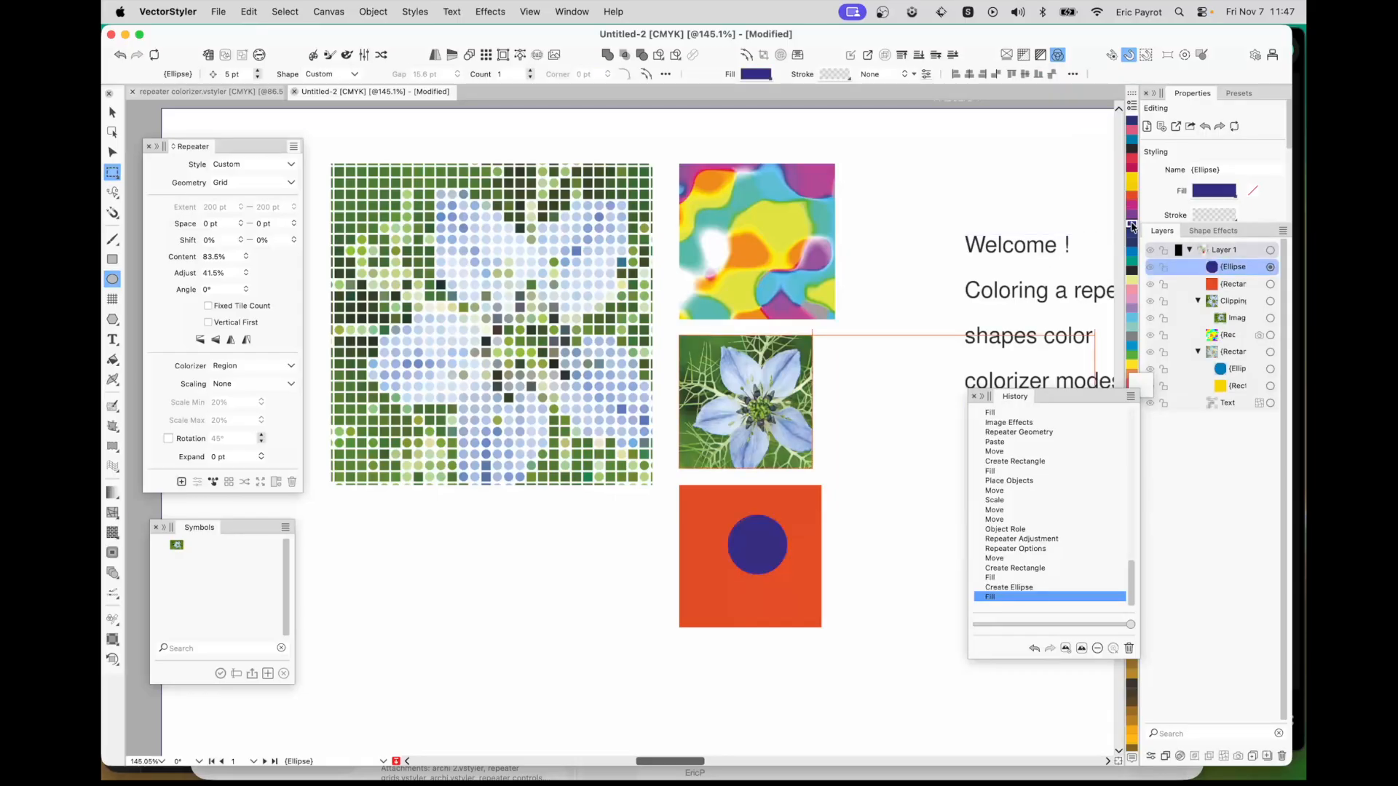
Group the orange-red square with its dark blue circle and give the group the Filter Image object role
click(112, 113)
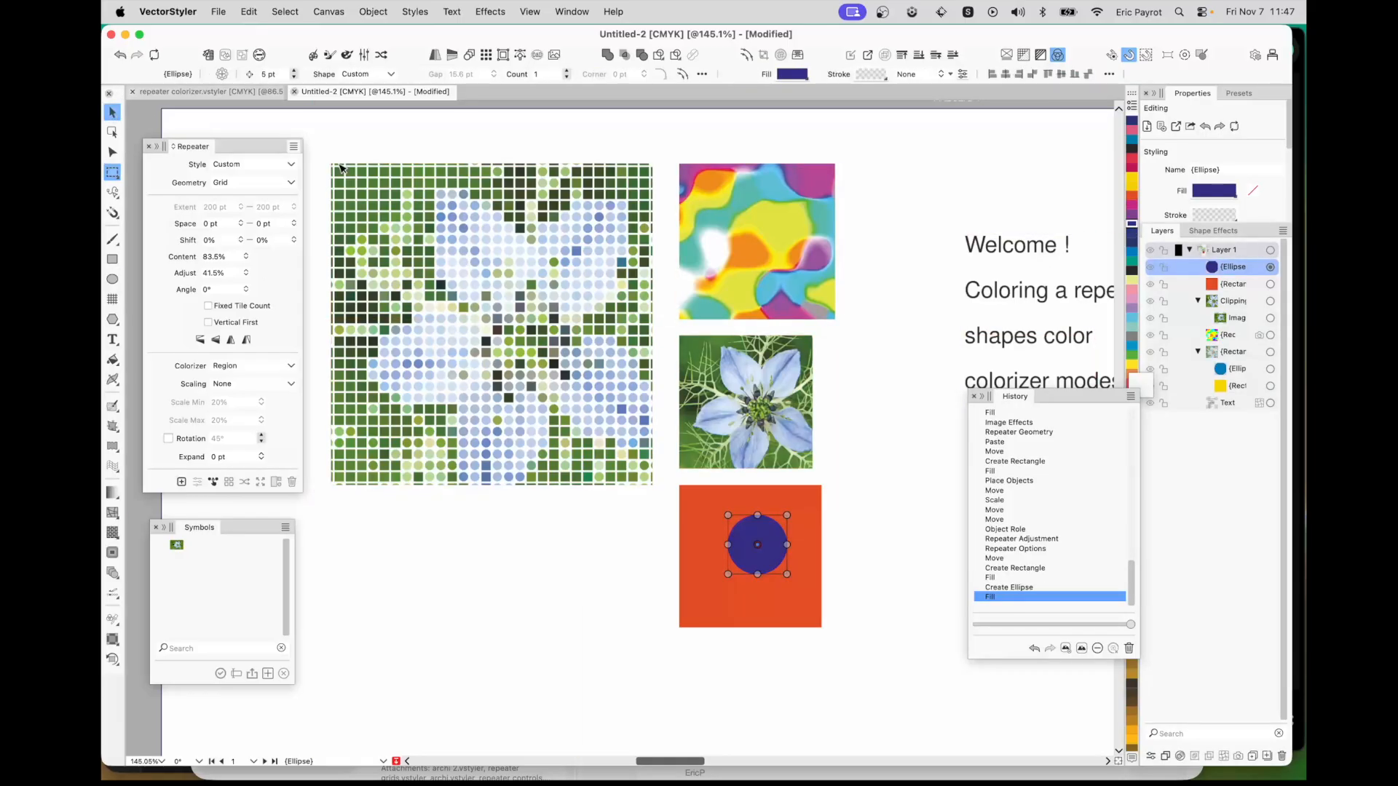
drag(854, 469, 658, 647)
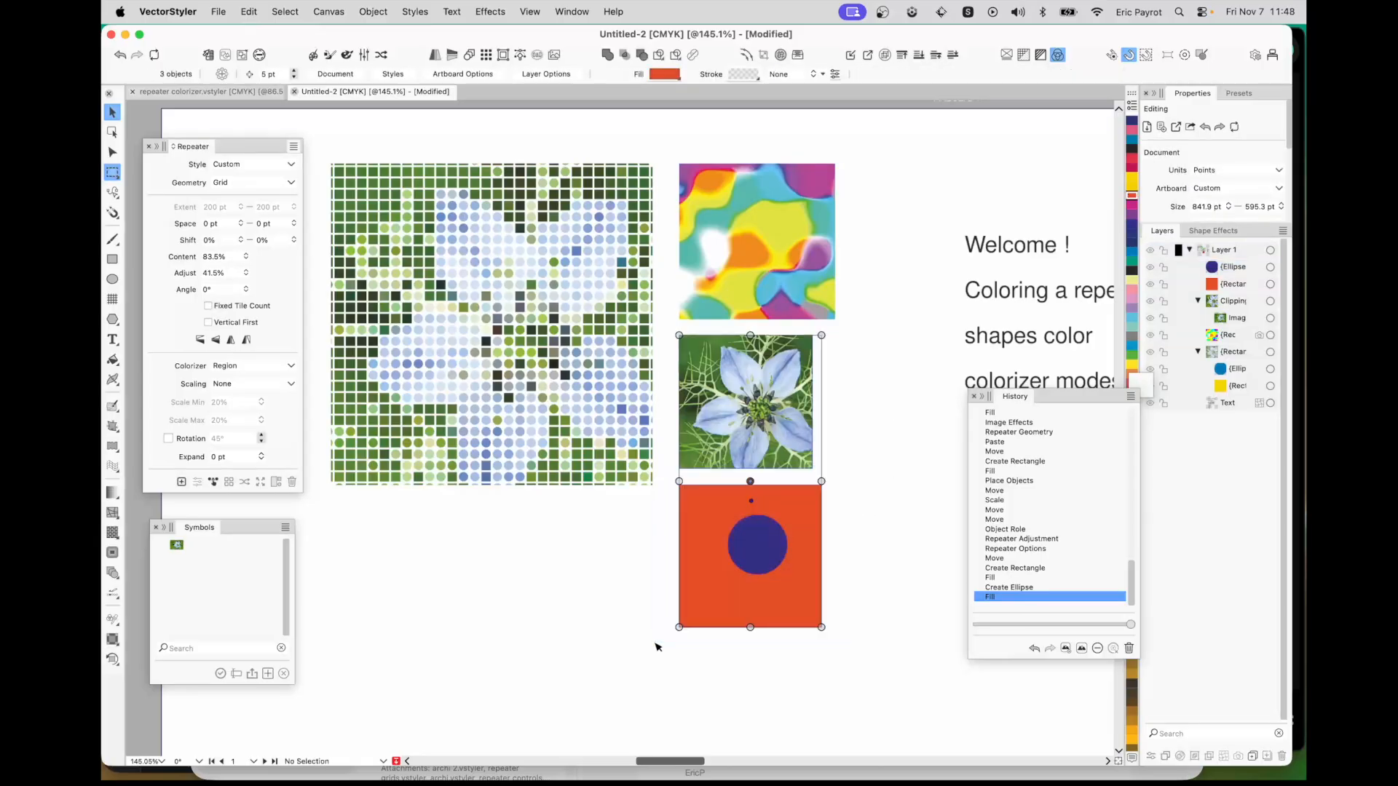
click(937, 618)
drag(914, 655, 758, 535)
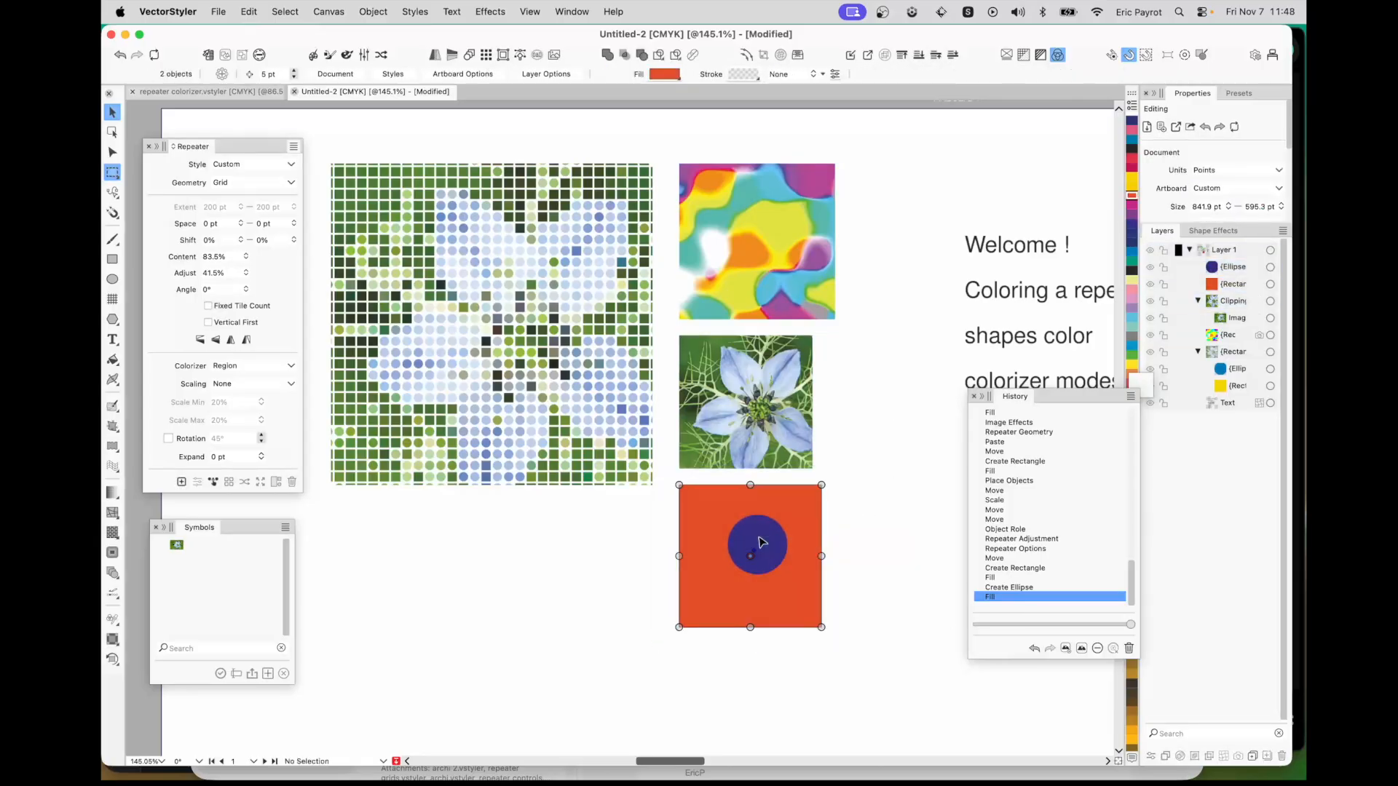
key(super+g)
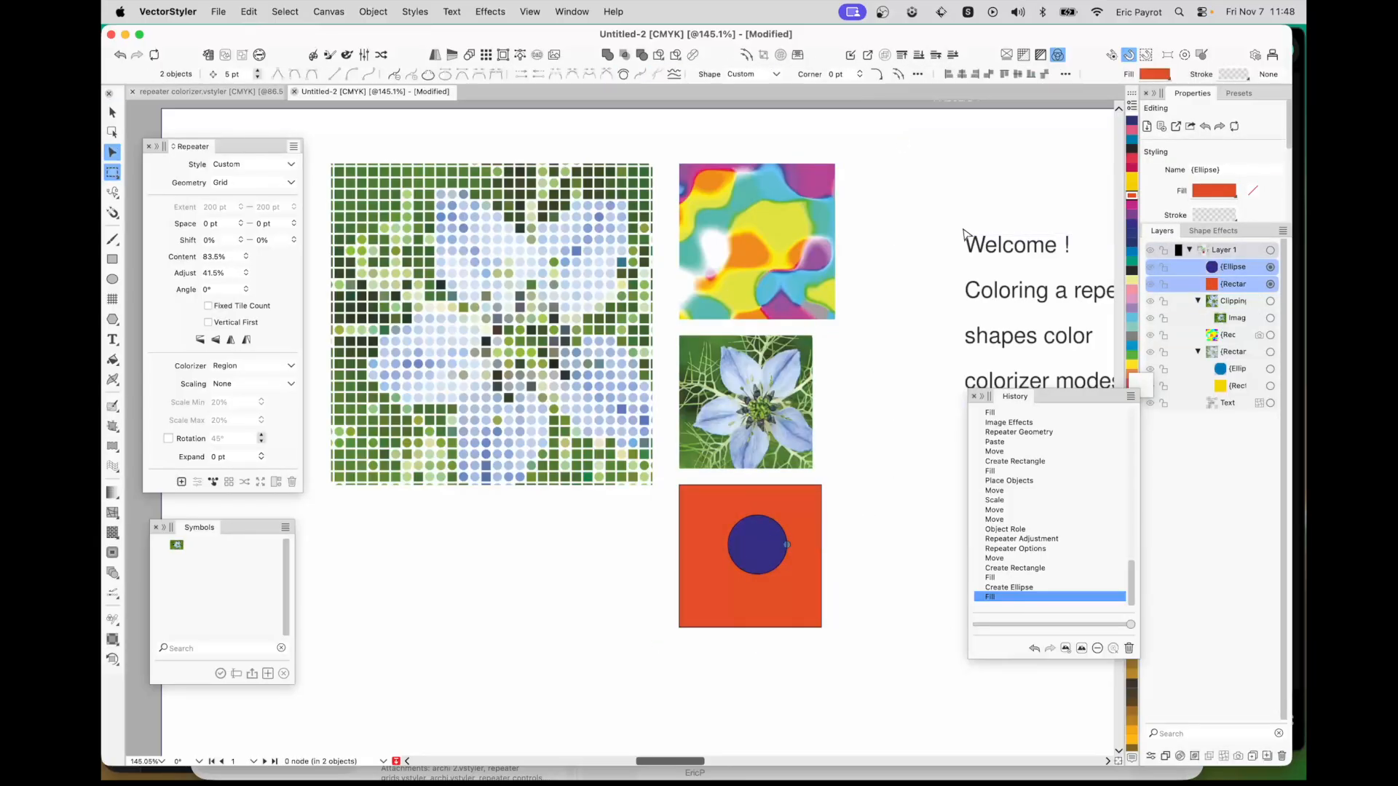
click(798, 56)
click(841, 217)
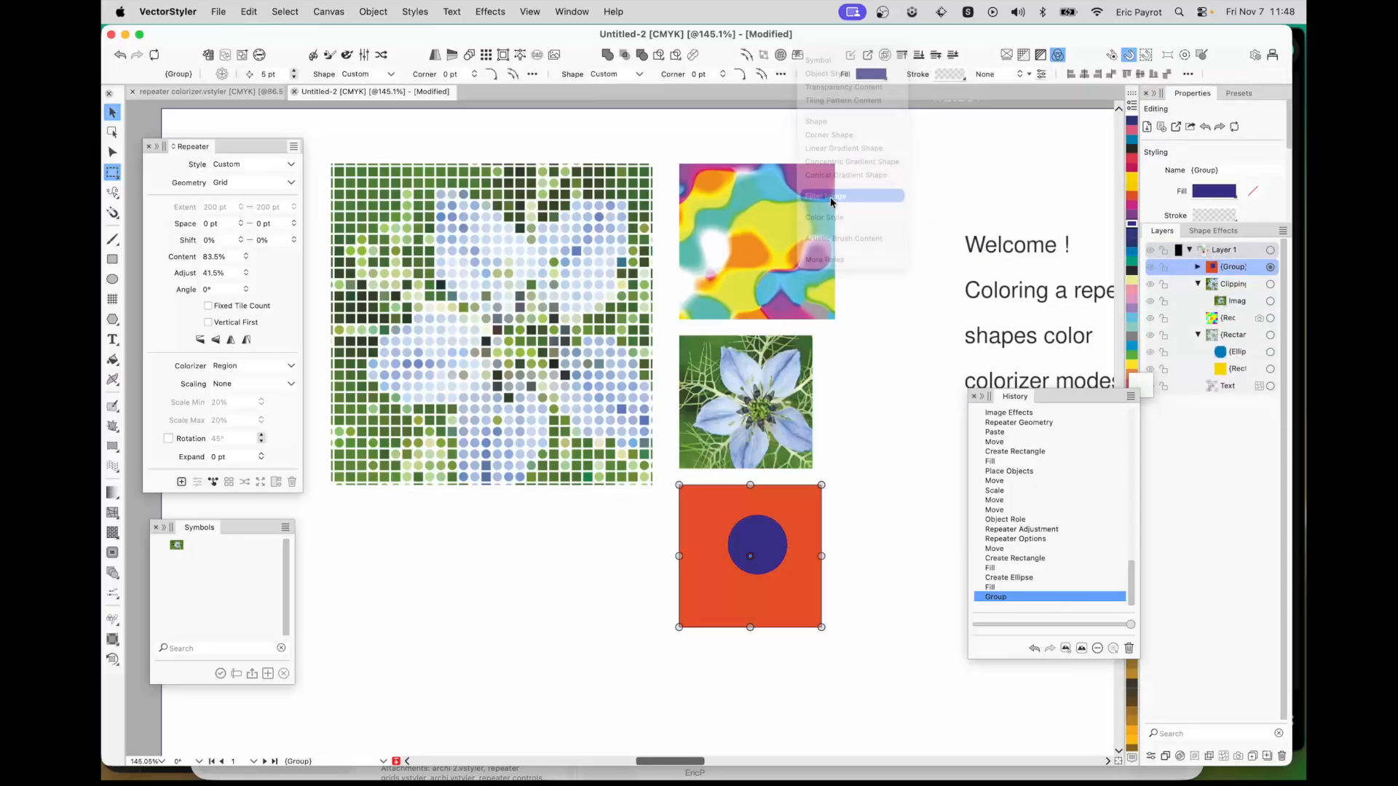
Set the grid repeater's Region colorizer to use the orange-red square and dark blue circle group as its region image
click(530, 292)
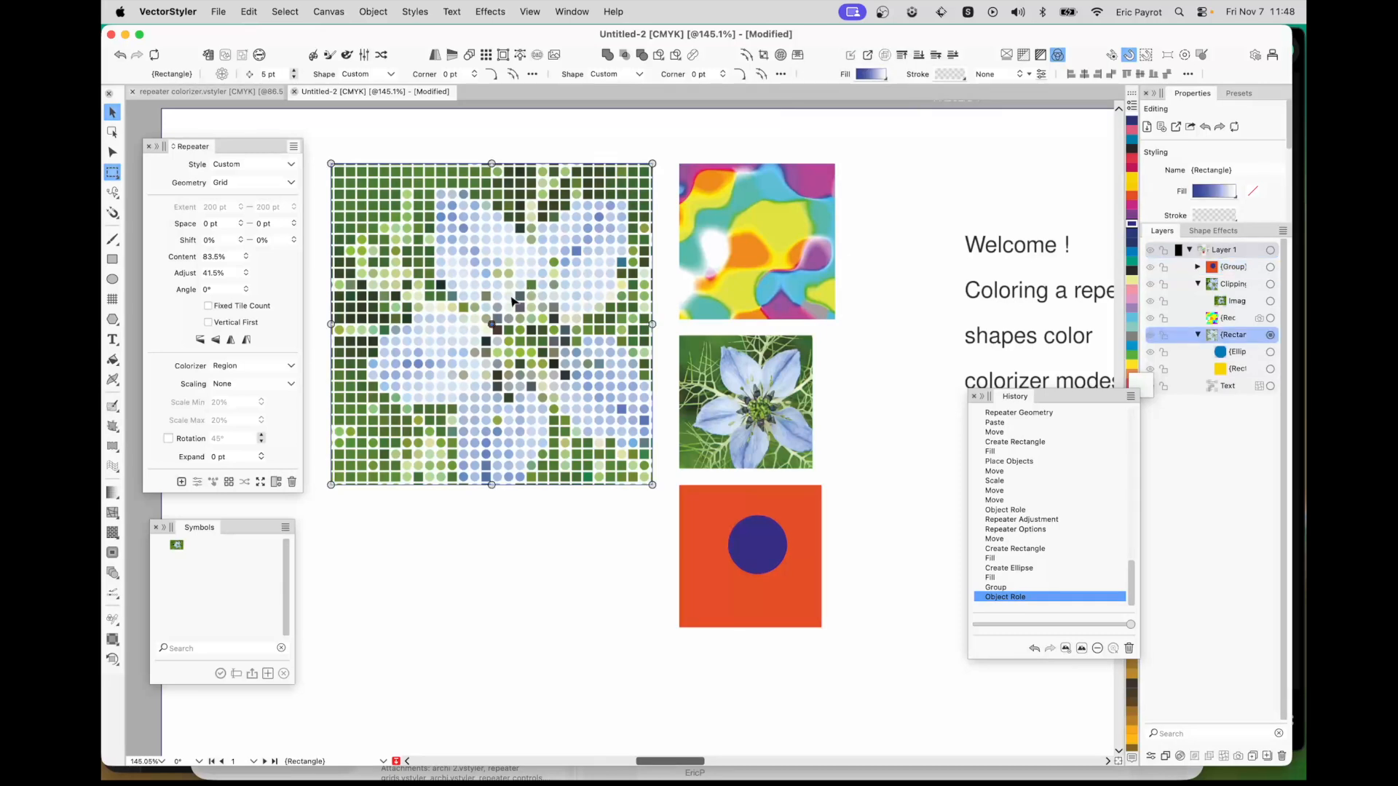
click(266, 367)
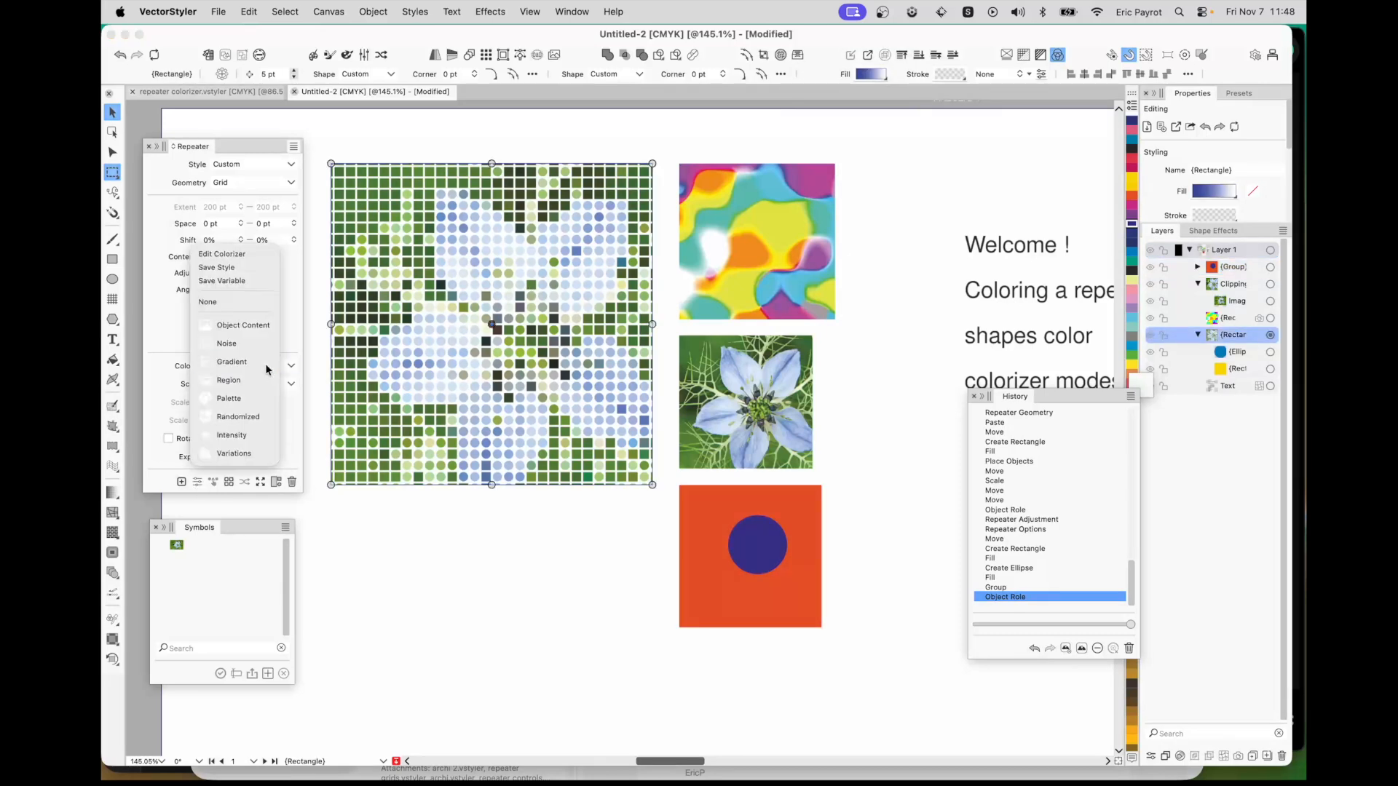
click(235, 254)
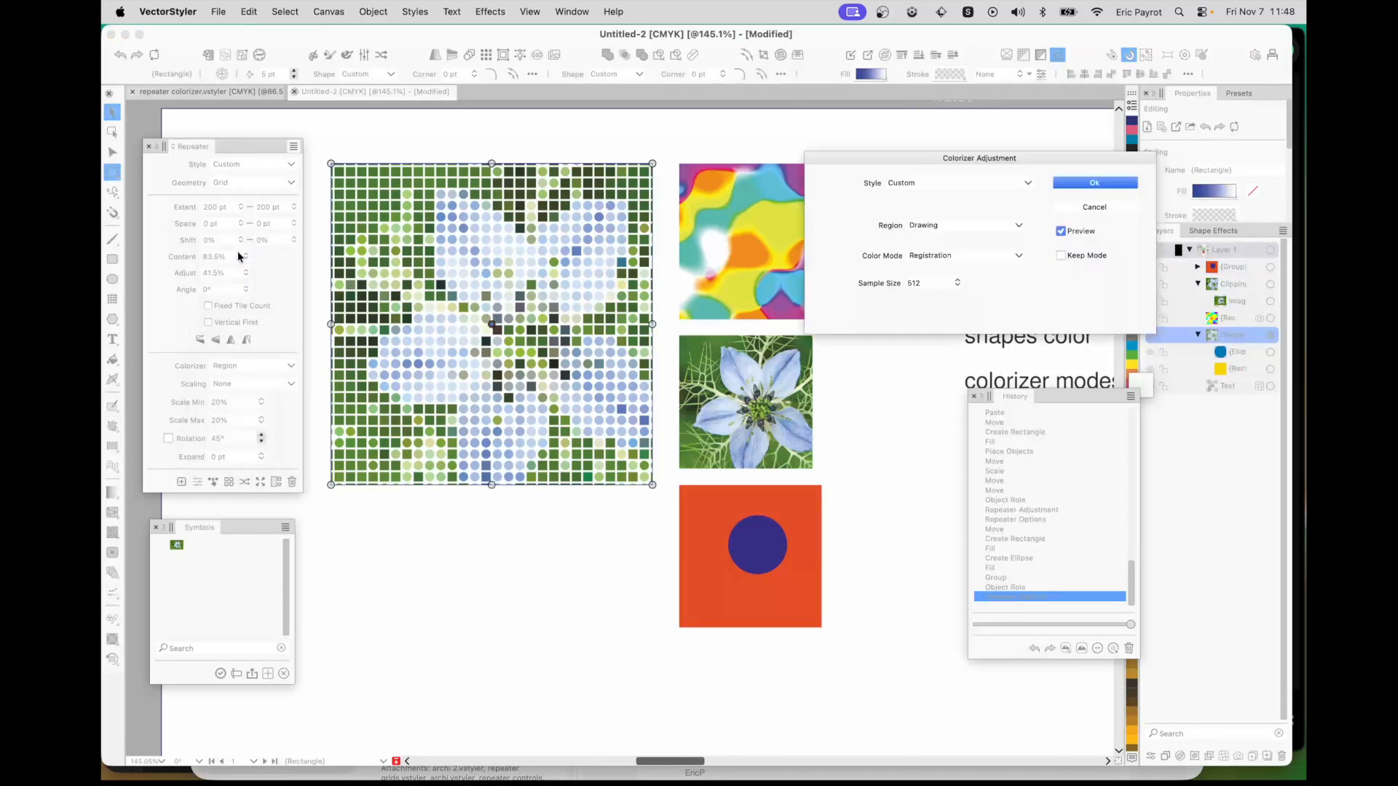
click(986, 227)
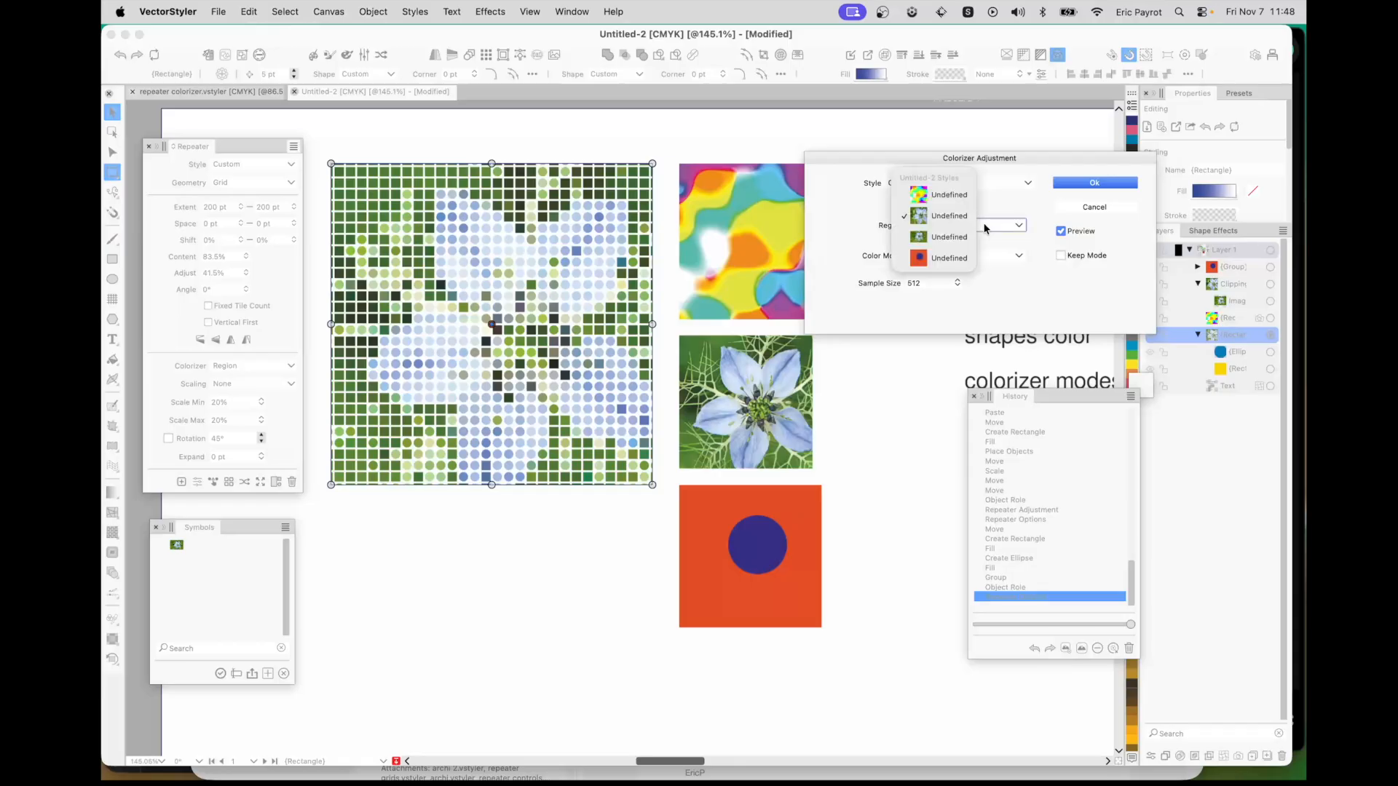
click(950, 262)
click(1094, 183)
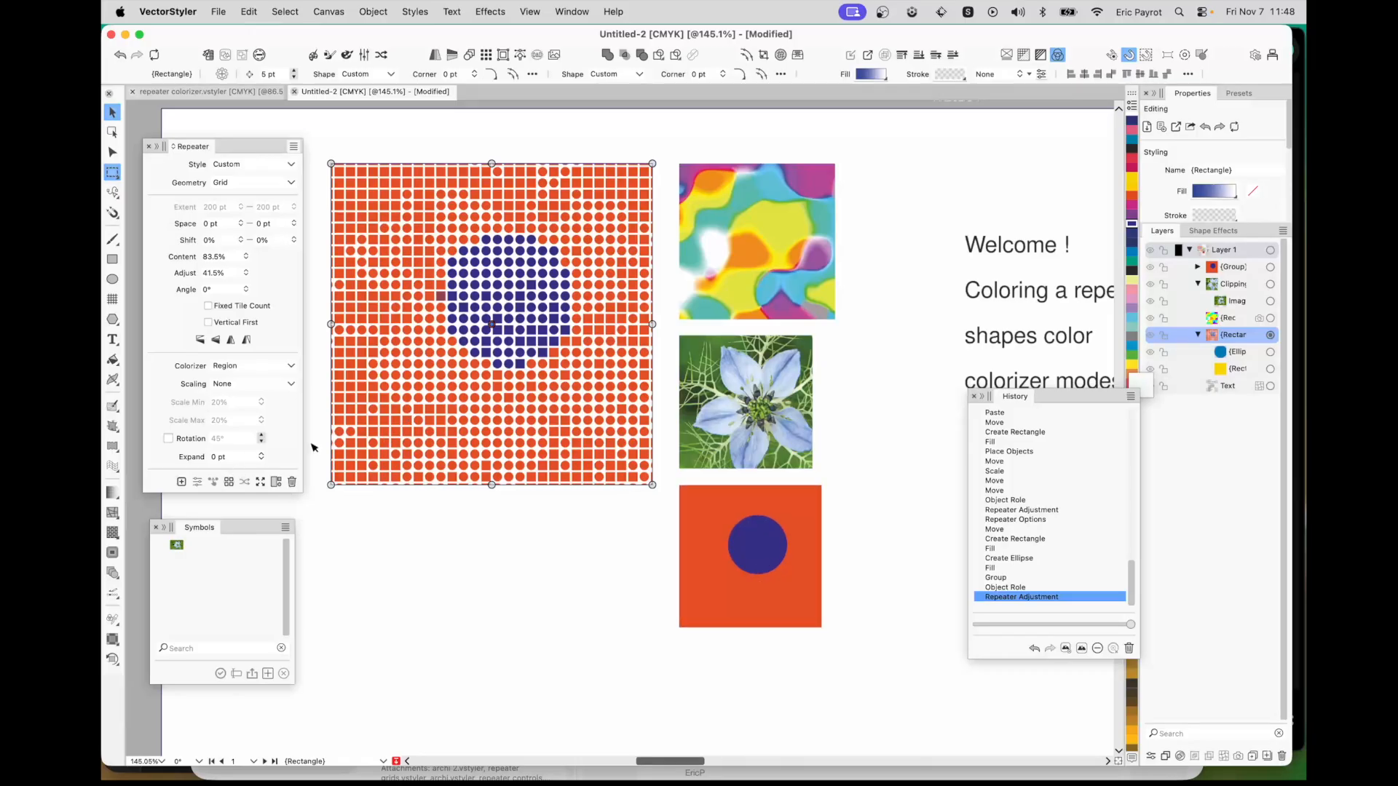
Set the grid repeater's shape Selection to None and apply the repeater style
click(197, 483)
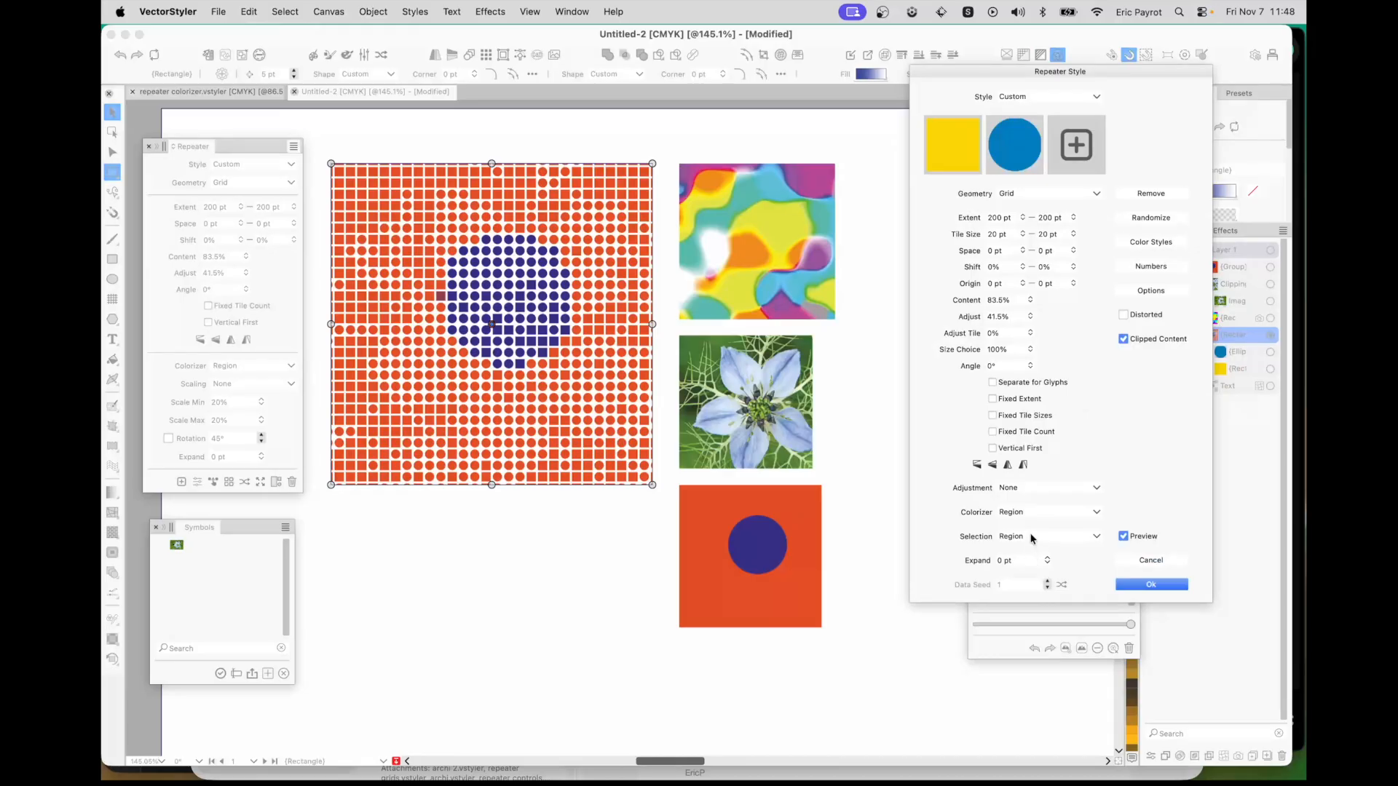
click(1031, 538)
click(1019, 463)
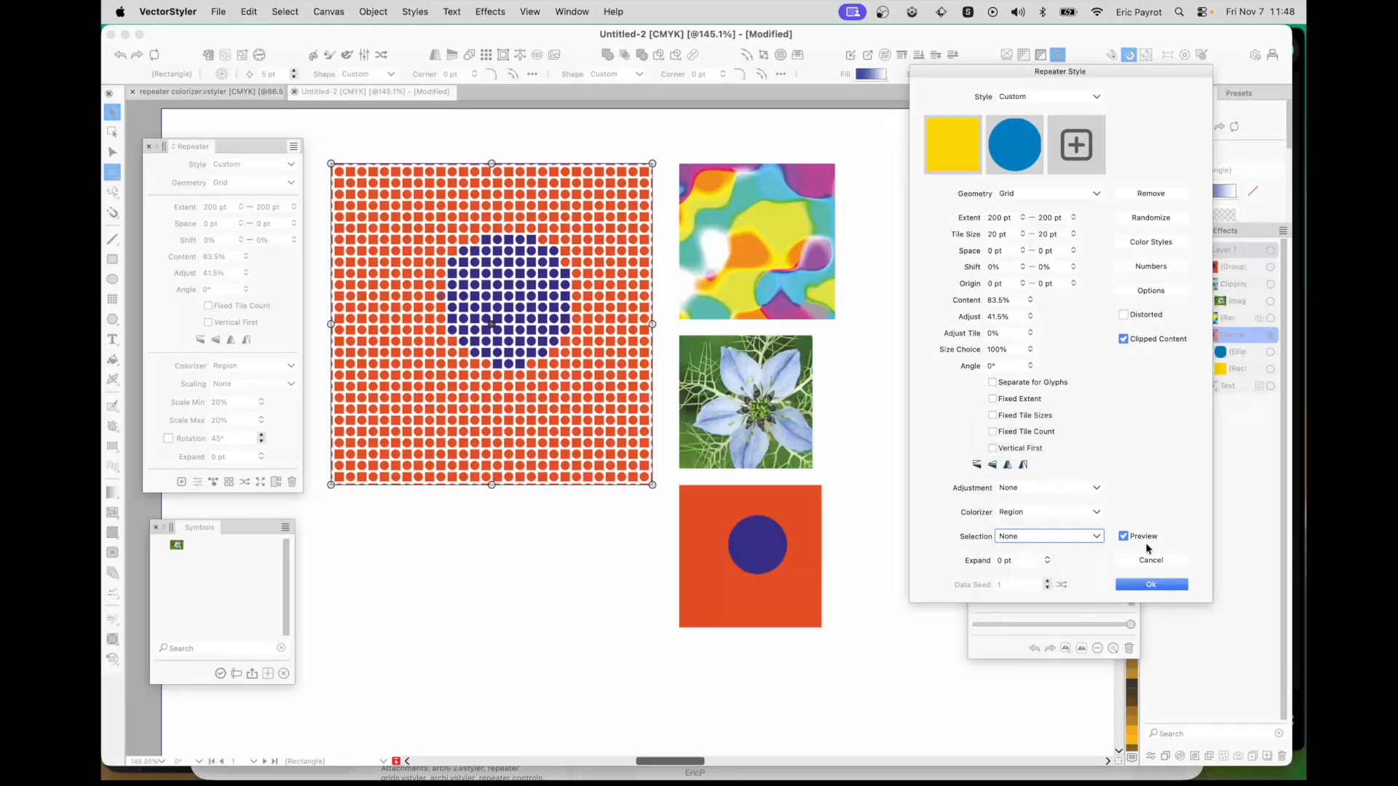
click(1152, 585)
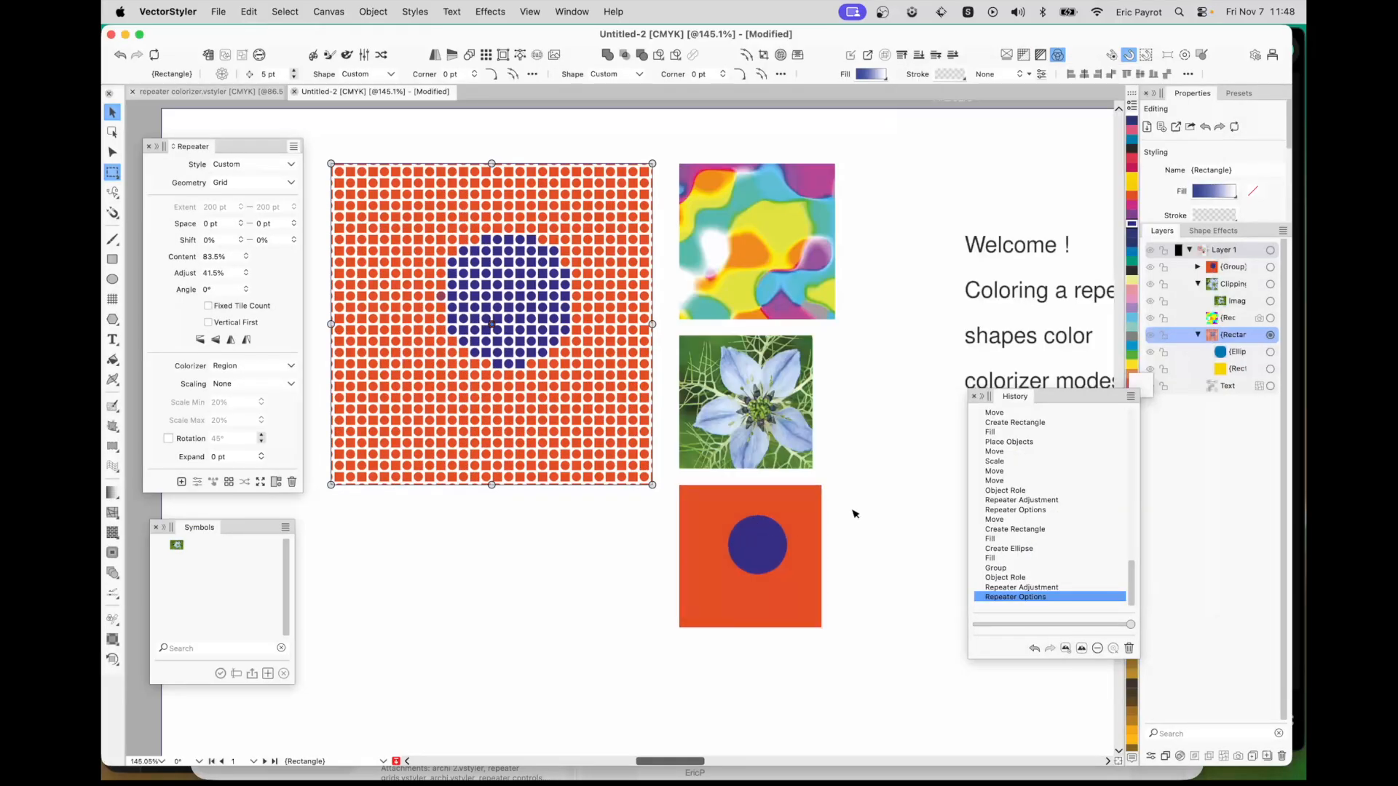
Move the grouped dark blue circle to the upper-left part of the orange-red square
drag(1222, 354, 1223, 278)
click(1271, 285)
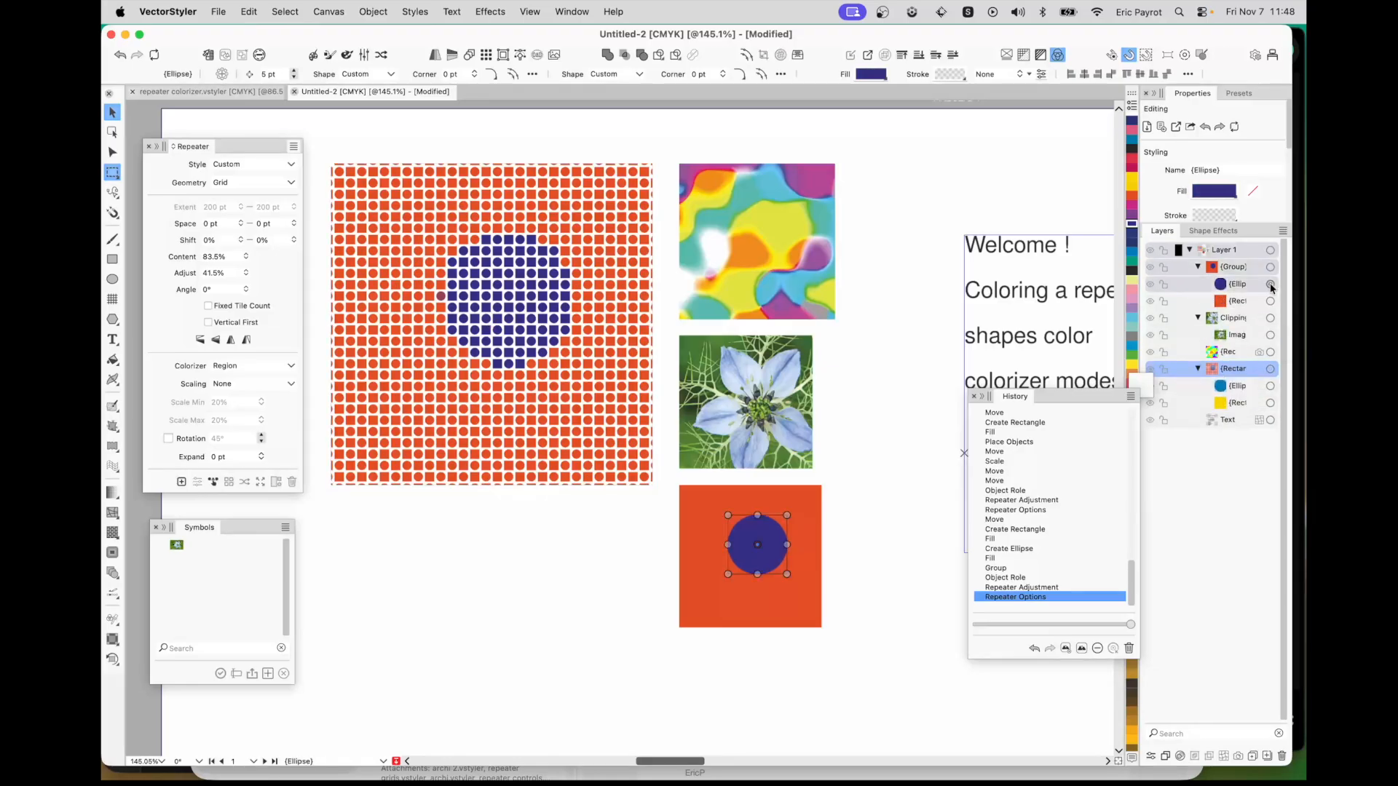
drag(748, 565, 730, 542)
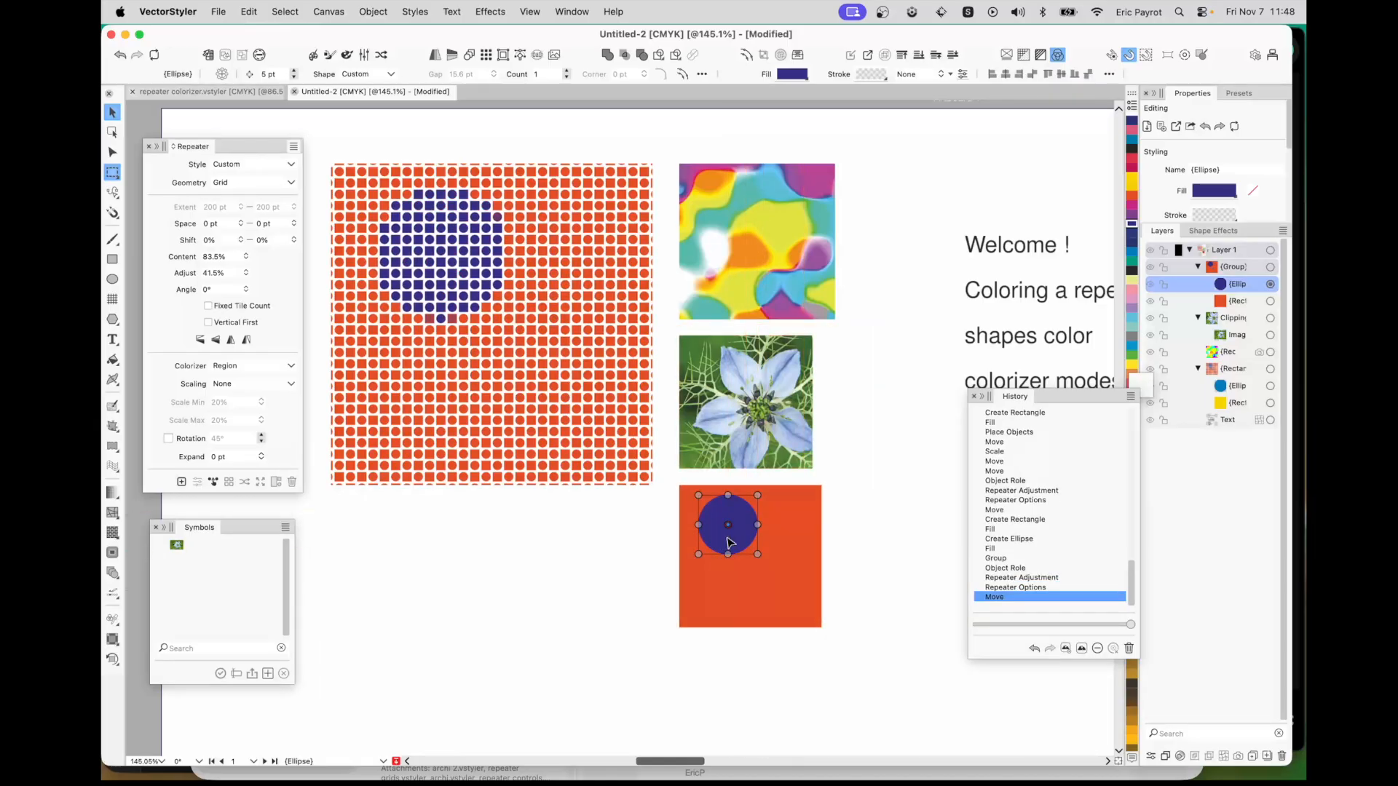
Place a yellow-filled copy of the dark blue circle in the lower-right part of the orange-red square
drag(730, 542, 770, 589)
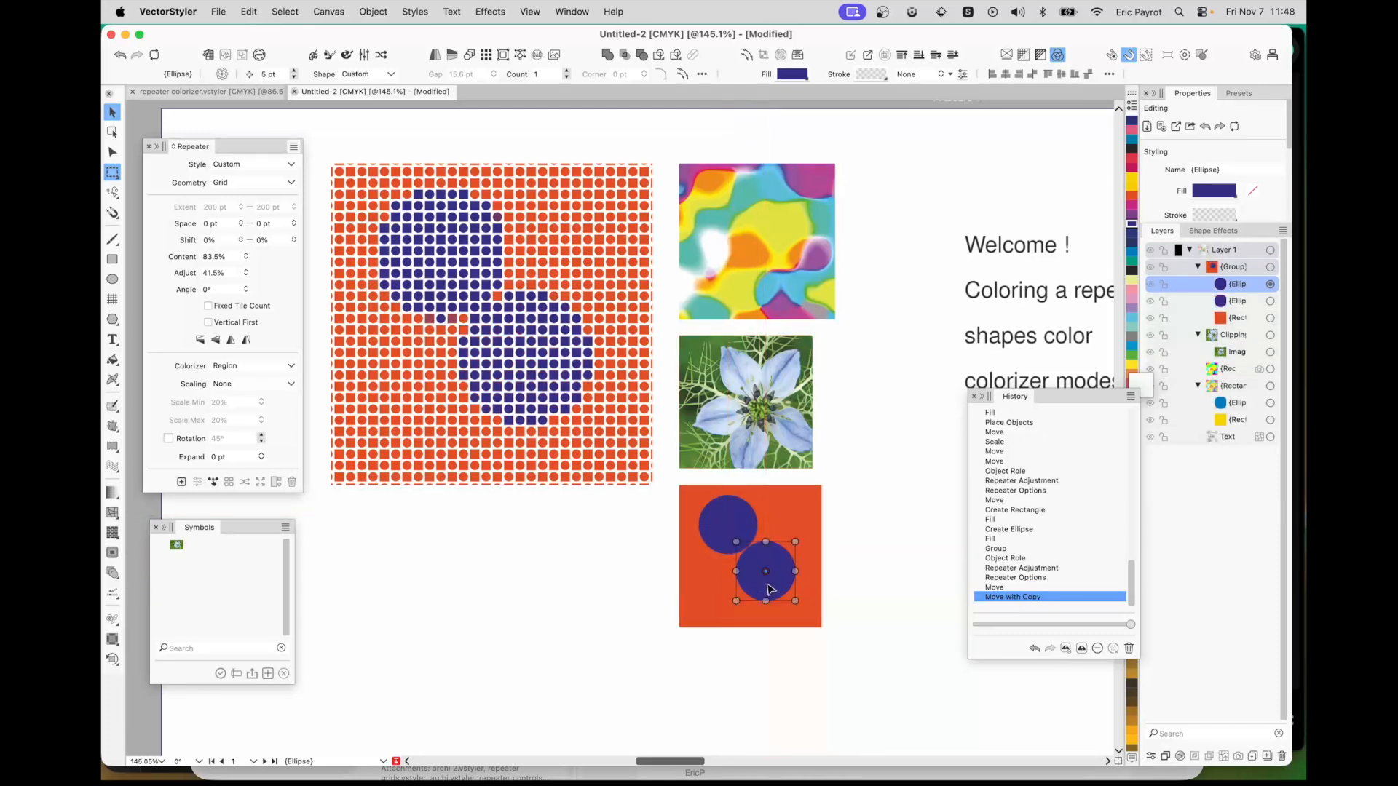
click(1131, 190)
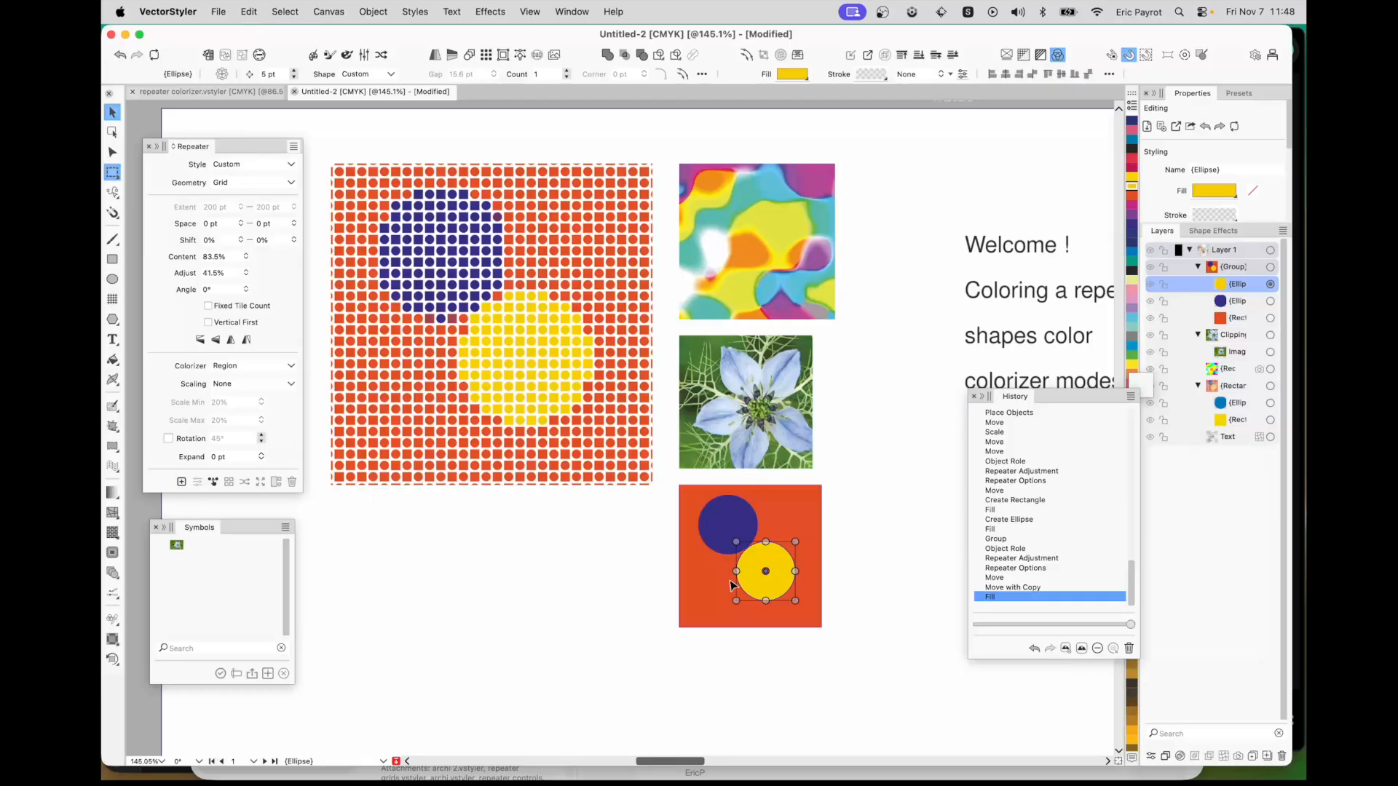
mouse_move(753, 587)
mouse_down()
mouse_move(762, 537)
mouse_move(759, 586)
mouse_move(732, 588)
mouse_move(760, 595)
mouse_up()
click(713, 536)
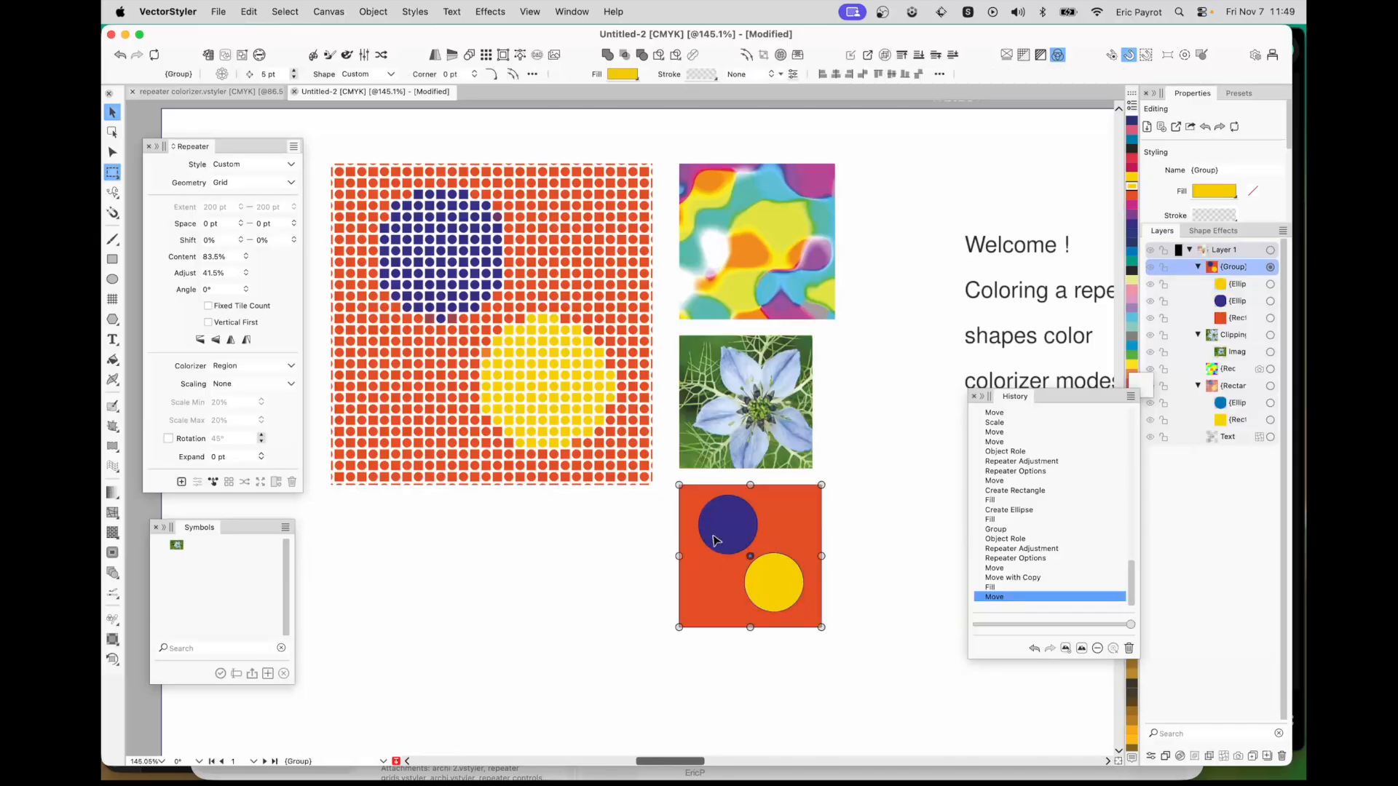
click(908, 582)
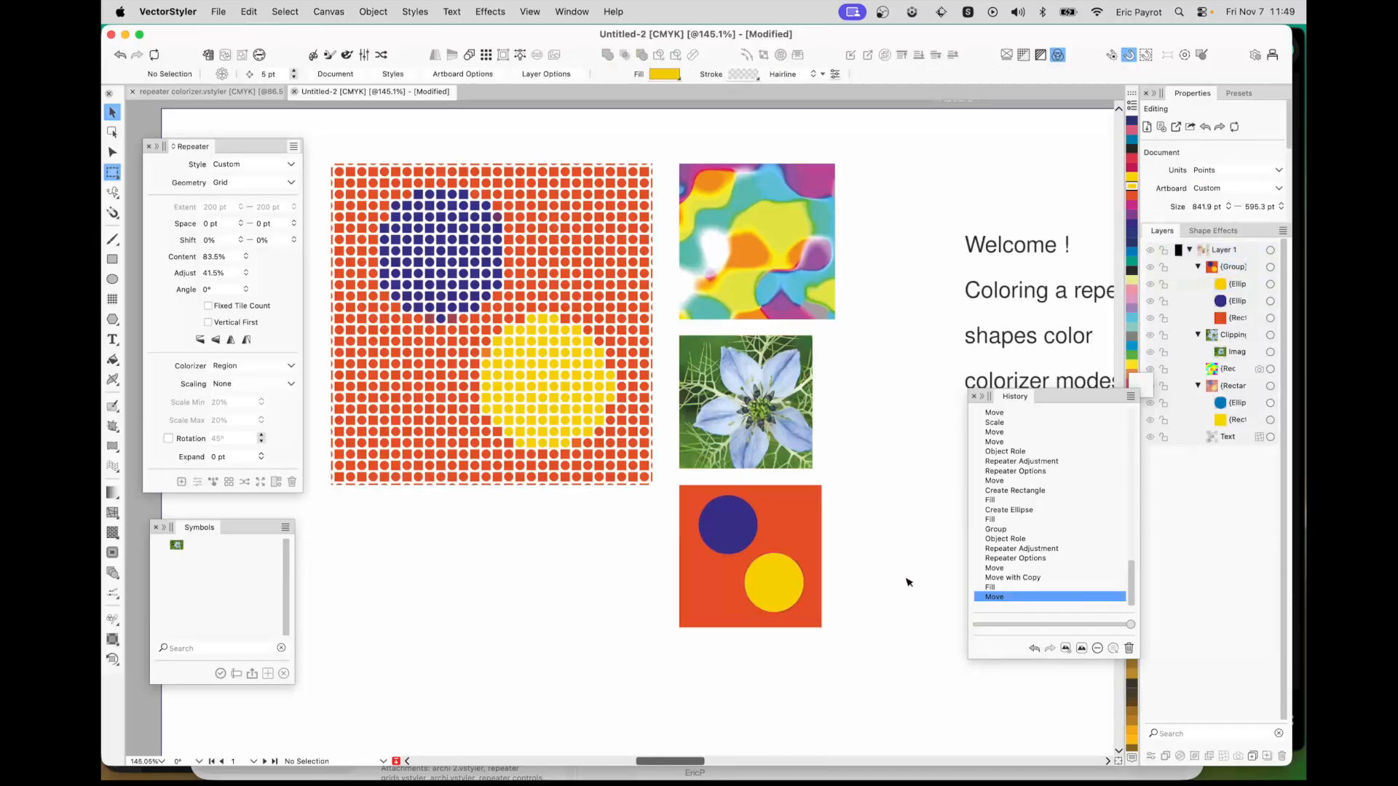